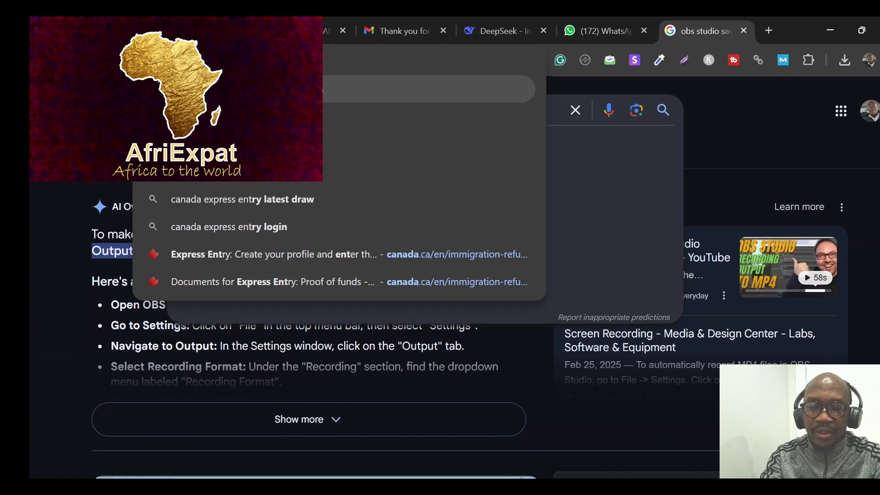
# Step: Search for "canada express entry profile create" and open the Canada.ca result about creating a profile and entering the pool
pyautogui.write('pro')
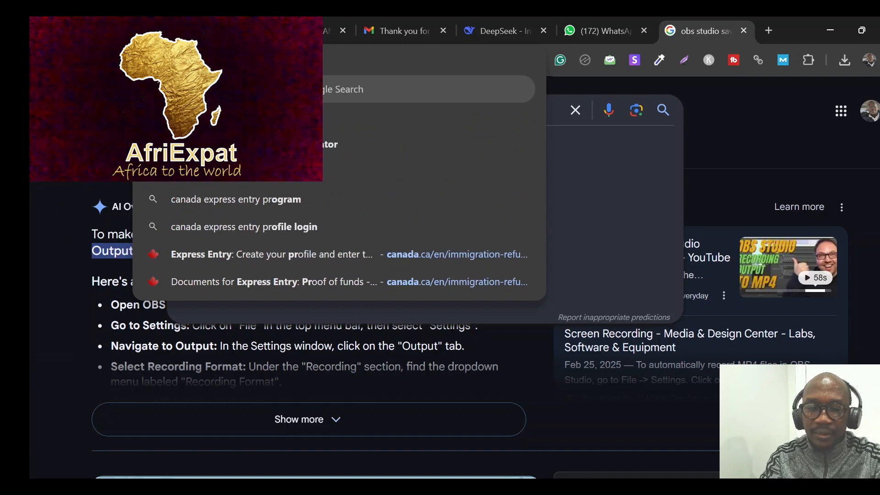
pyautogui.write('file create')
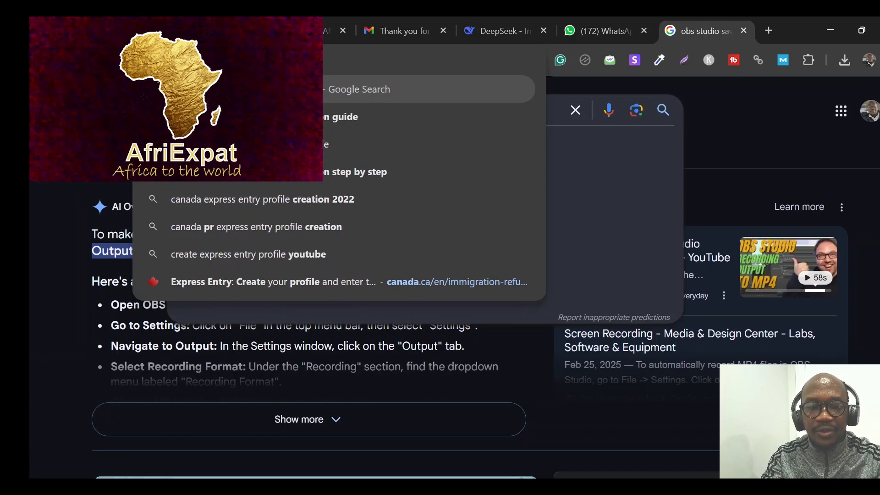
pyautogui.press('Return')
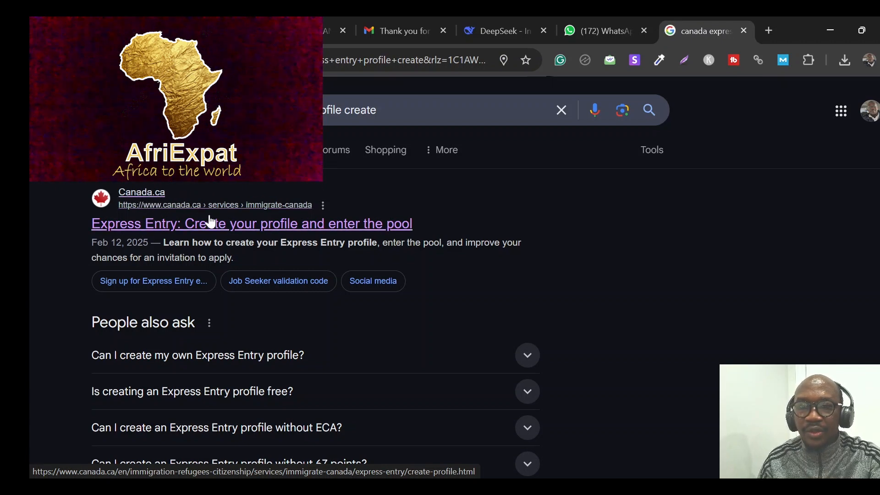
pyautogui.scroll(-2, 274, 190)
pyautogui.scroll(2, 278, 191)
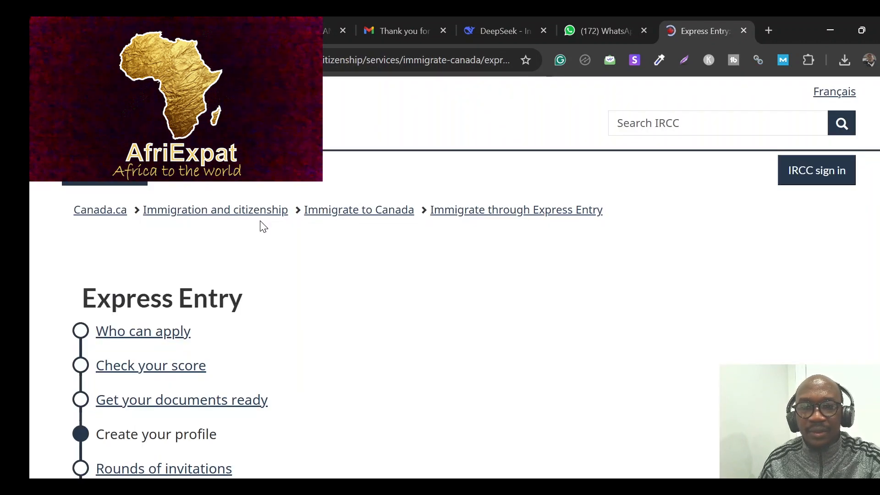
# Step: Look over the Express Entry guide and select its "Create your profile" section
pyautogui.scroll(-3, 382, 236)
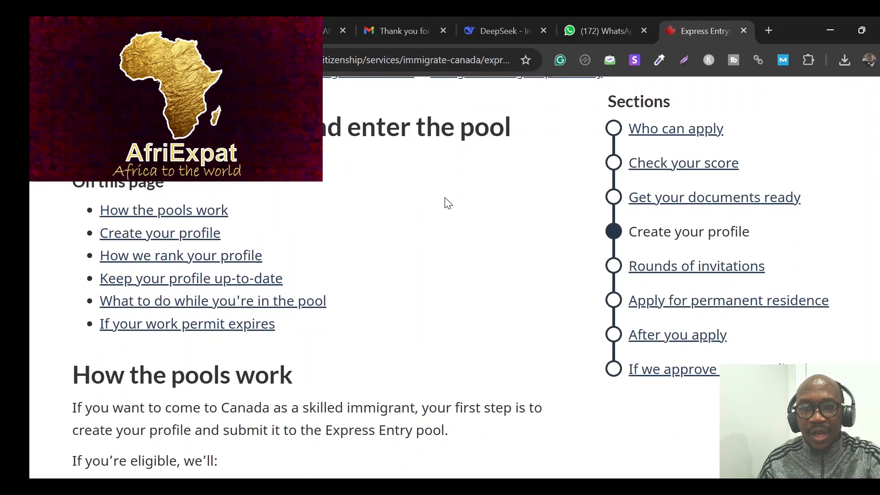
pyautogui.scroll(3, 448, 203)
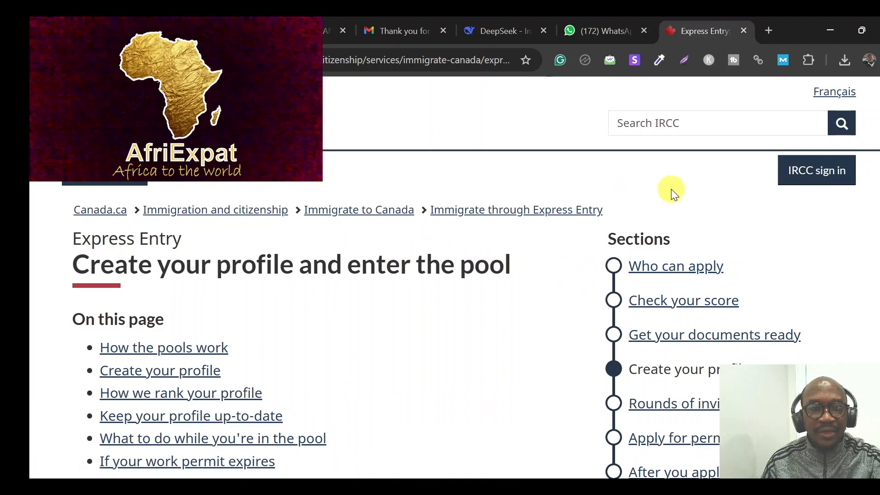
pyautogui.scroll(-1, 664, 195)
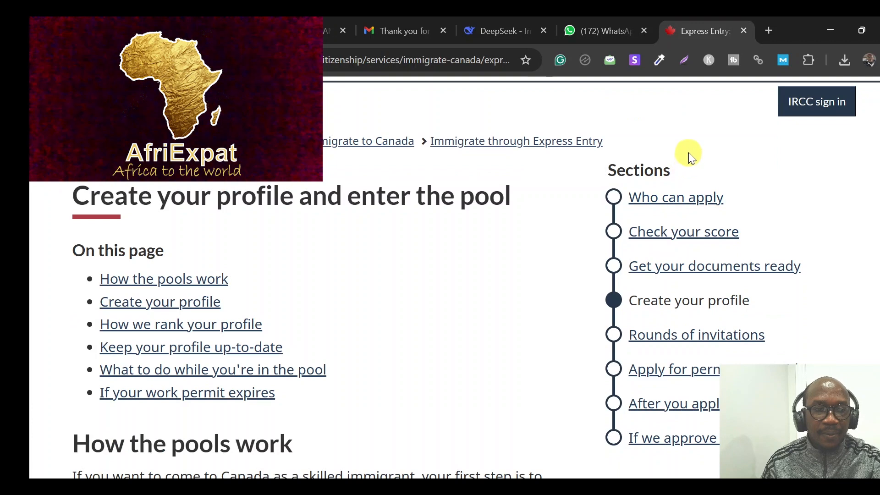
pyautogui.scroll(-1, 687, 158)
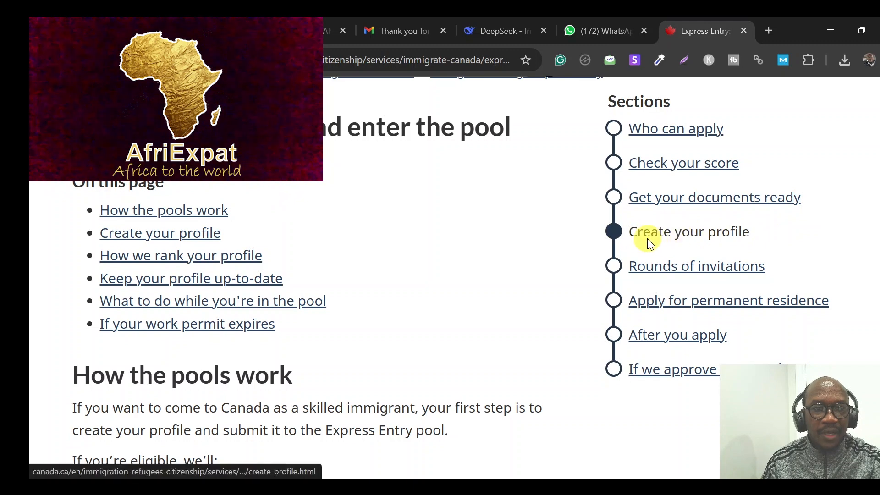
pyautogui.click(702, 232)
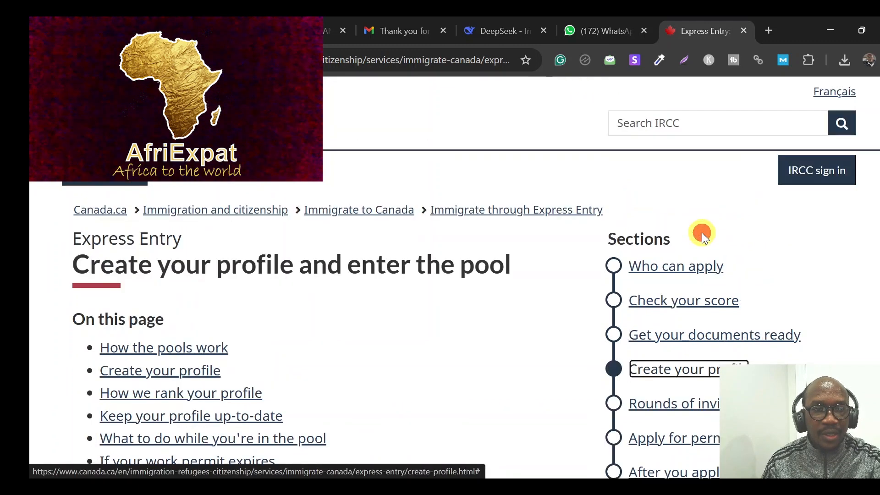
# Step: Review the profile creation instructions and go to the sign-in page for the IRCC secure account
pyautogui.scroll(-3, 508, 182)
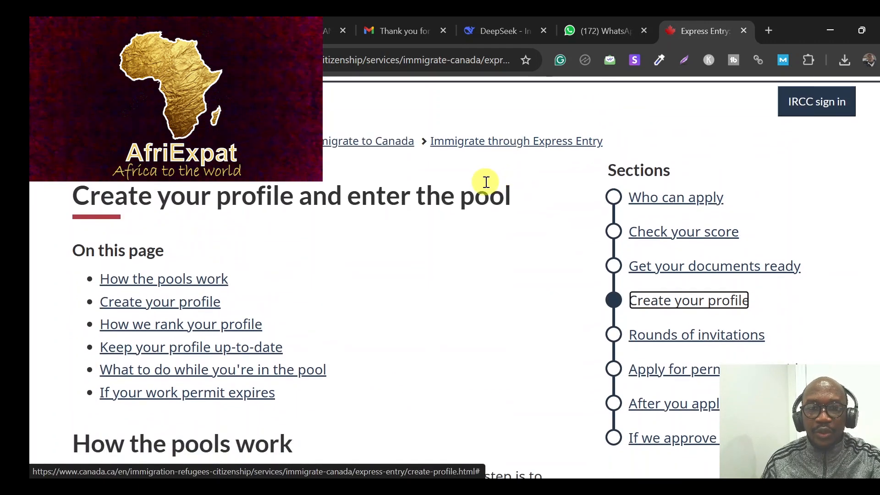
pyautogui.scroll(-2, 458, 175)
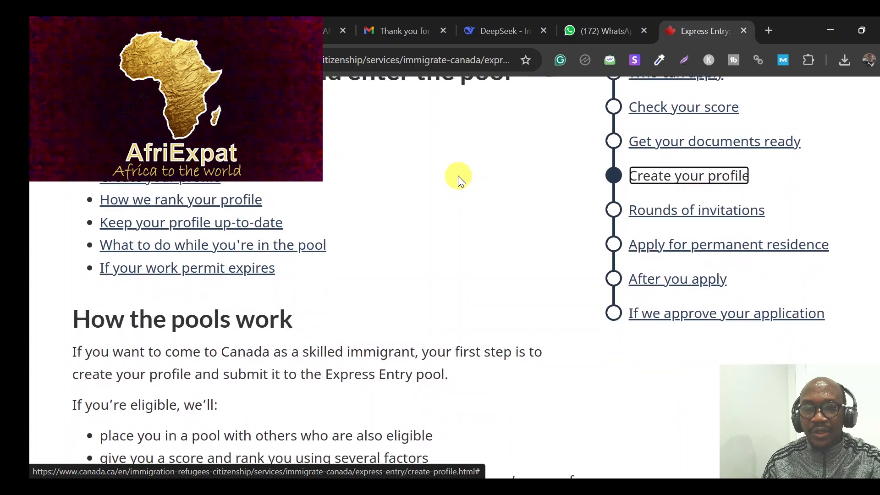
pyautogui.scroll(2, 458, 174)
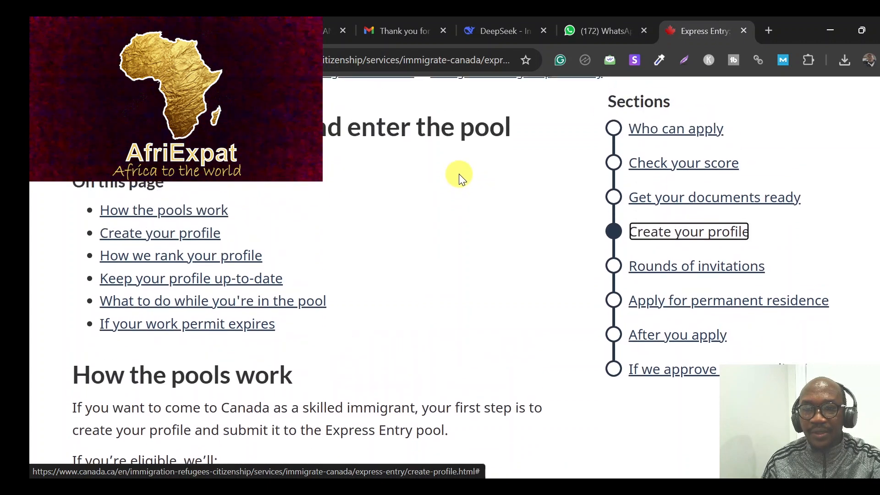
pyautogui.scroll(-4, 458, 174)
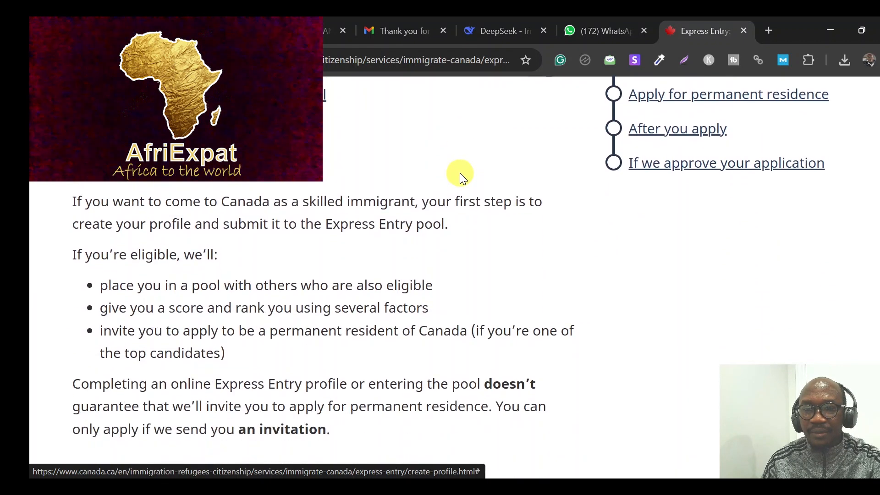
pyautogui.scroll(-3, 460, 173)
pyautogui.scroll(-4, 460, 173)
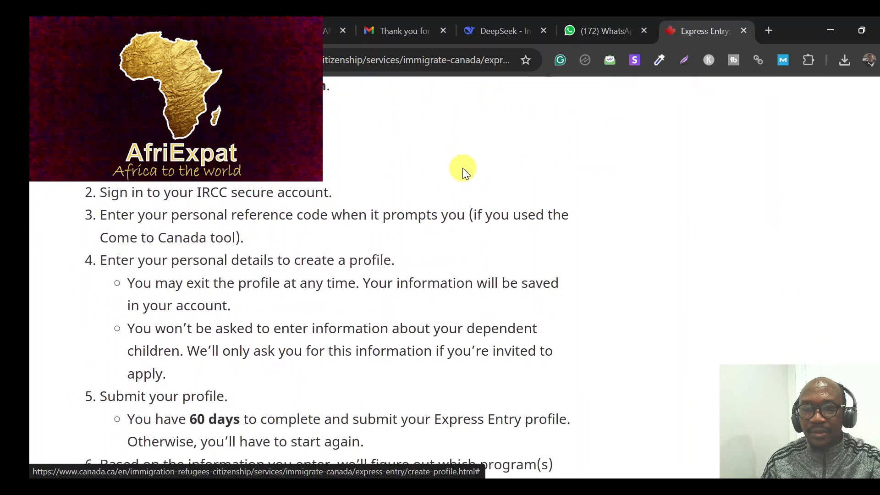
pyautogui.scroll(-3, 463, 168)
pyautogui.scroll(3, 463, 166)
pyautogui.scroll(-8, 463, 171)
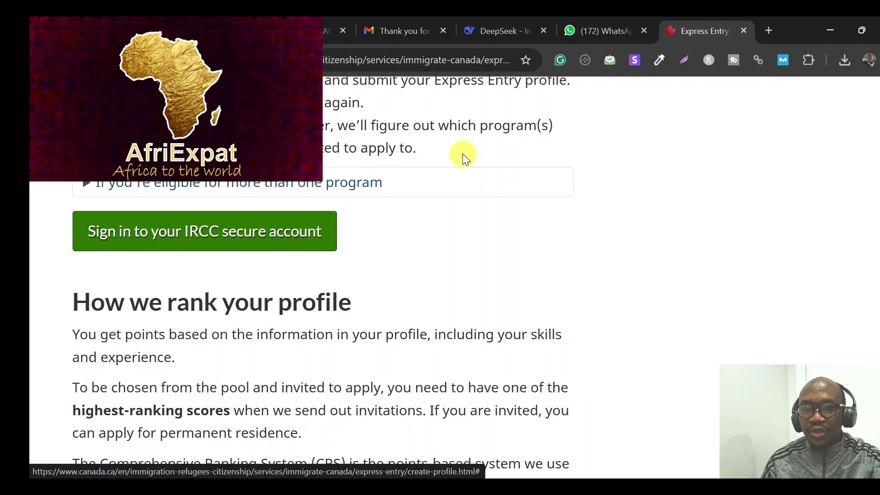
pyautogui.scroll(4, 465, 147)
pyautogui.scroll(-2, 467, 149)
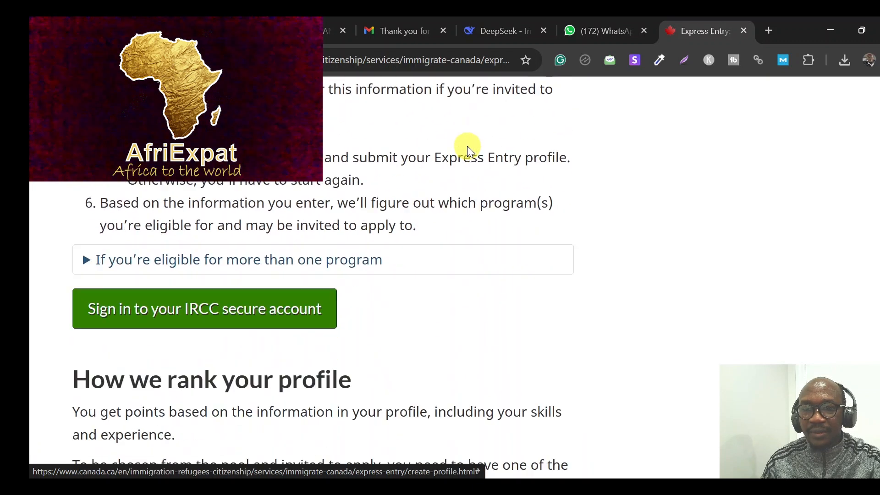
pyautogui.scroll(-2, 467, 146)
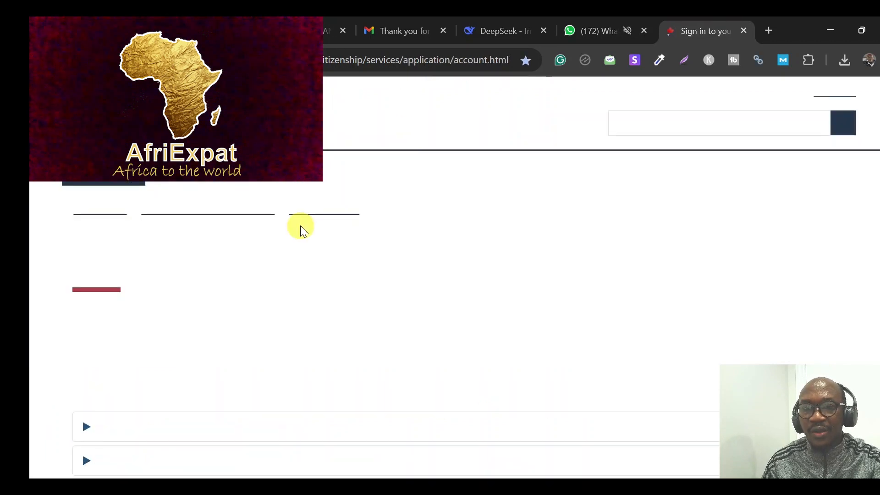
# Step: Look through the IRCC secure account page and choose to register for a new account
pyautogui.scroll(-4, 316, 226)
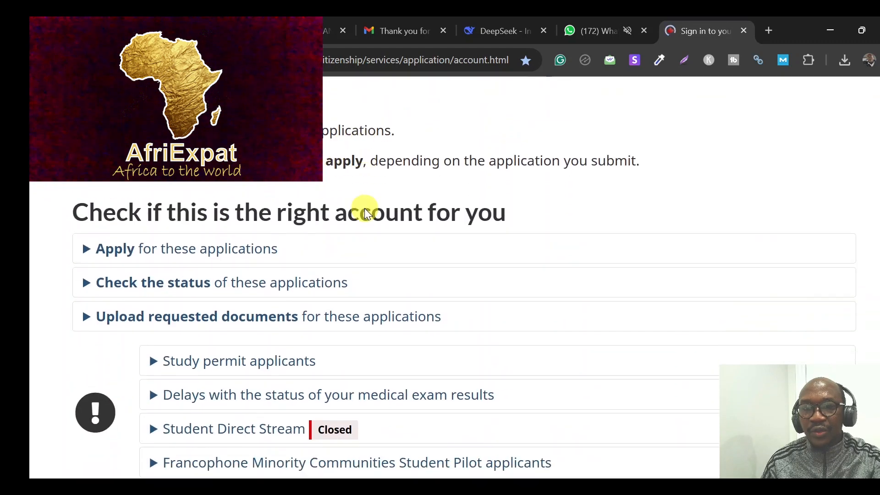
pyautogui.scroll(2, 472, 172)
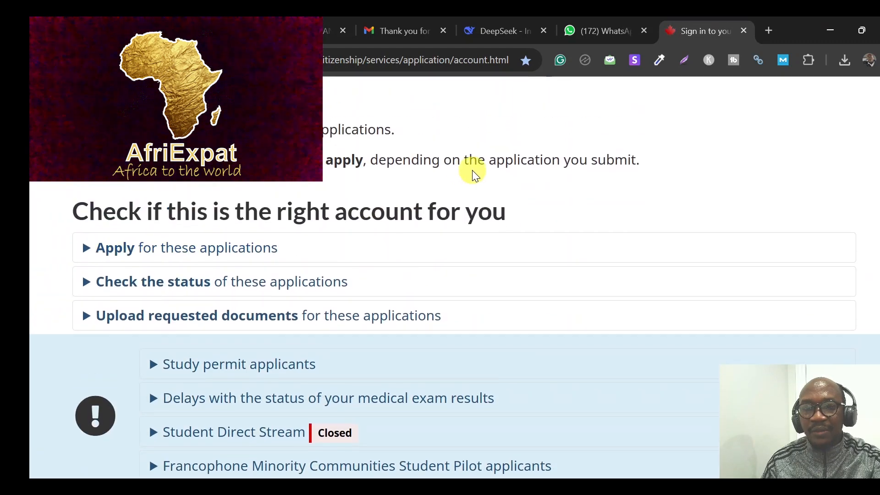
pyautogui.scroll(-4, 471, 173)
pyautogui.scroll(4, 464, 159)
pyautogui.scroll(-4, 465, 156)
pyautogui.scroll(-3, 465, 154)
pyautogui.scroll(-3, 399, 148)
pyautogui.scroll(8, 370, 133)
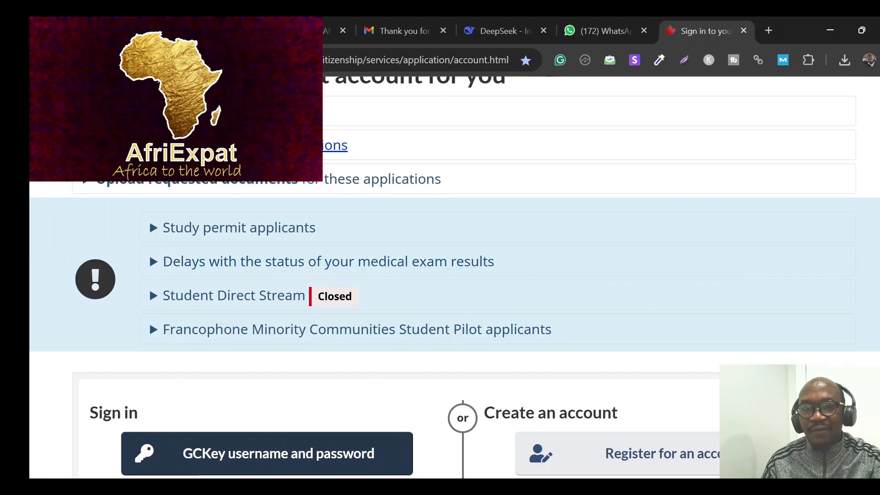
pyautogui.scroll(-5, 370, 132)
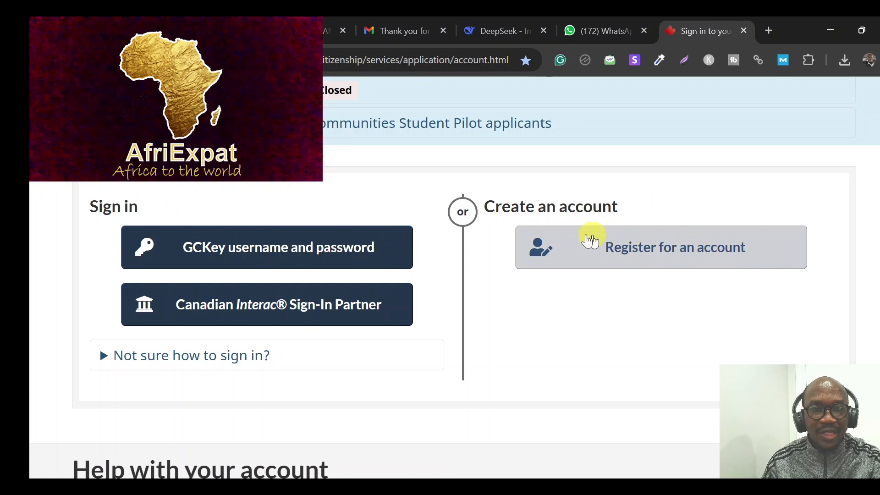
pyautogui.click(672, 247)
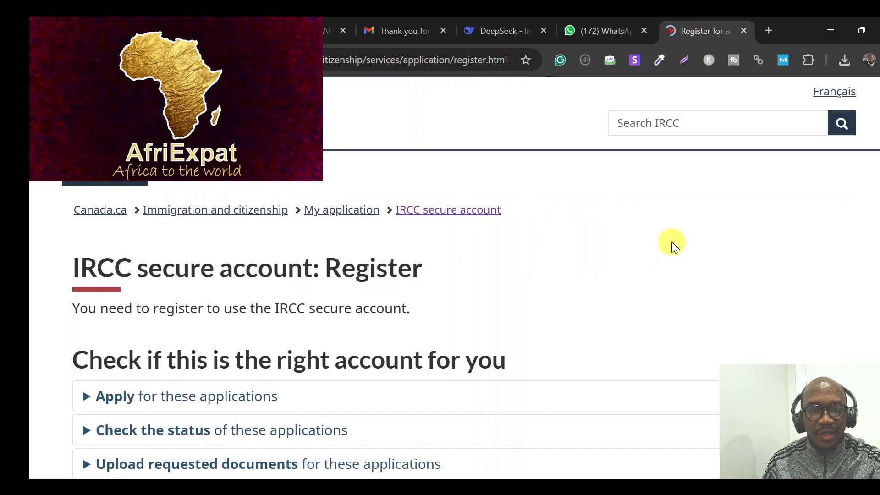
# Step: Choose to register for the IRCC secure account with a GCKey username and password
pyautogui.scroll(-3, 611, 249)
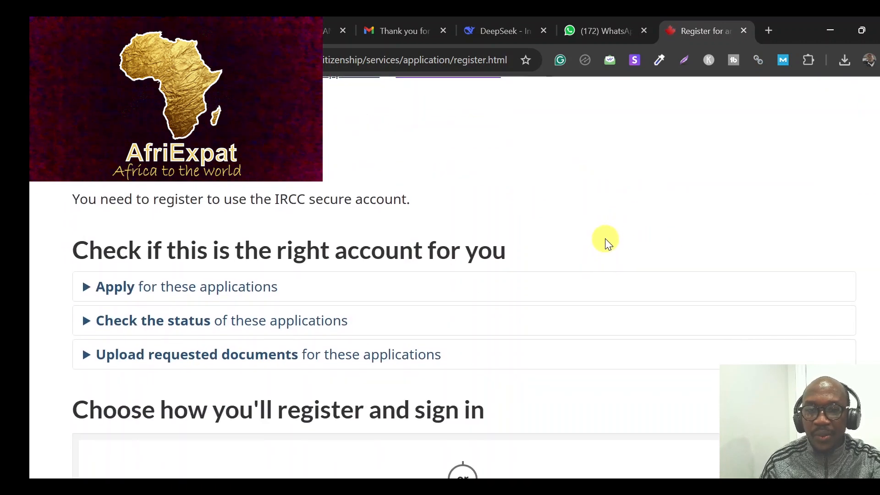
pyautogui.scroll(-3, 598, 227)
pyautogui.scroll(-3, 572, 197)
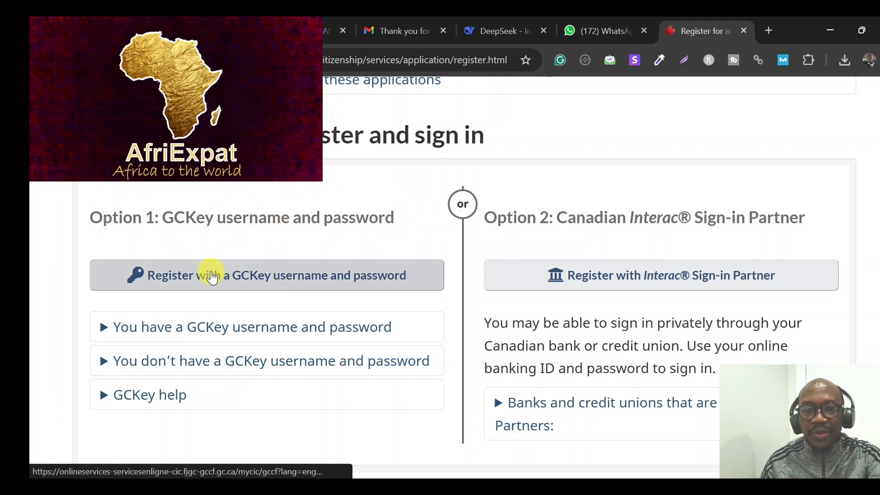
pyautogui.click(256, 277)
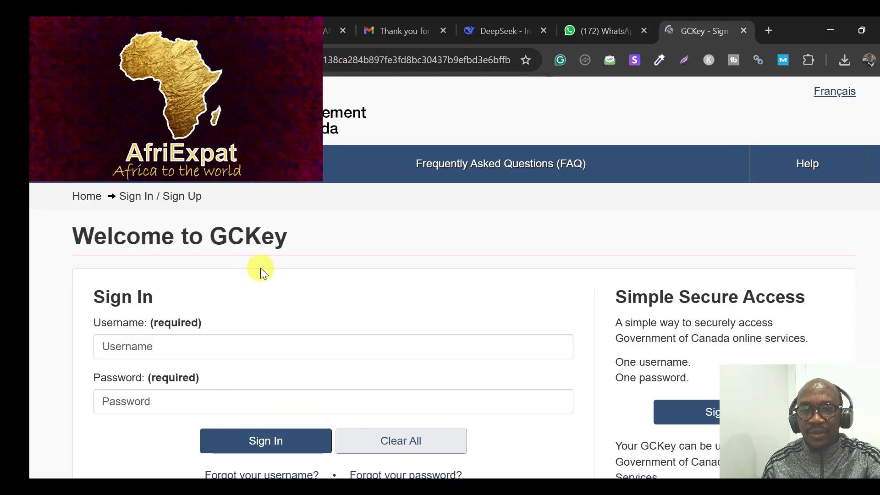
# Step: Start signing up for a new GCKey and accept its terms and conditions of use
pyautogui.scroll(-3, 258, 266)
pyautogui.scroll(-2, 258, 266)
pyautogui.scroll(-1, 257, 265)
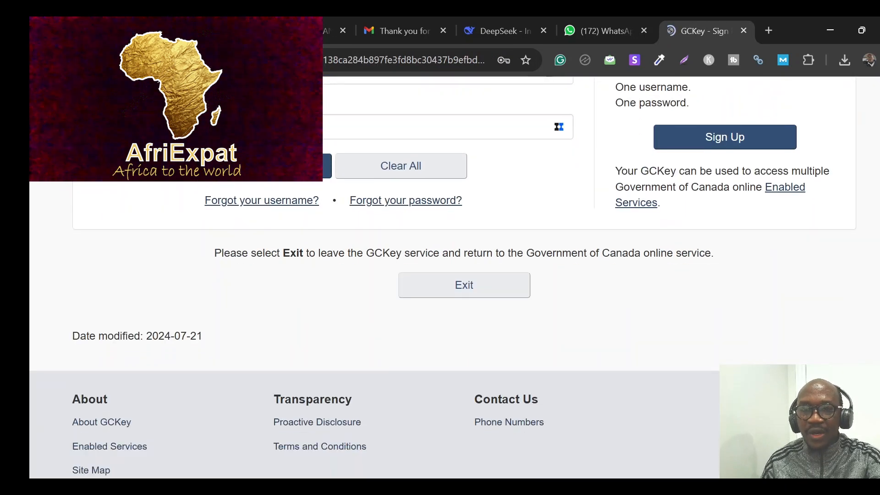
pyautogui.scroll(2, 257, 266)
pyautogui.scroll(-1, 257, 266)
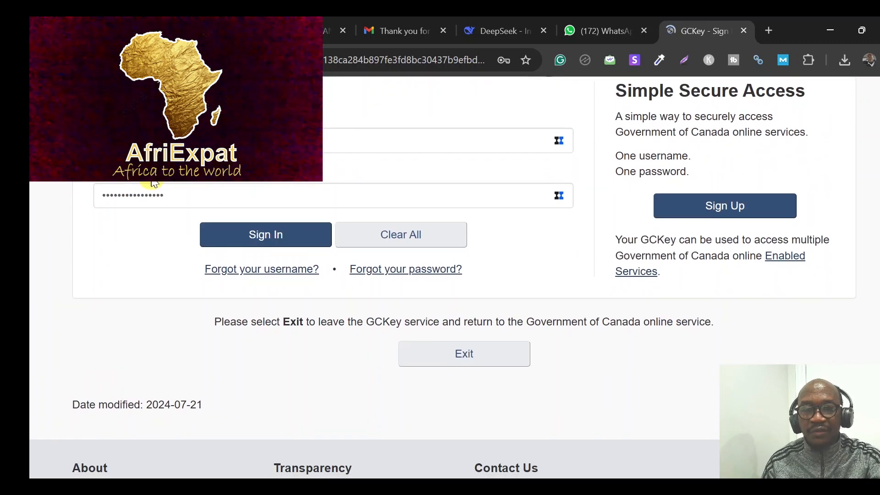
pyautogui.scroll(4, 440, 275)
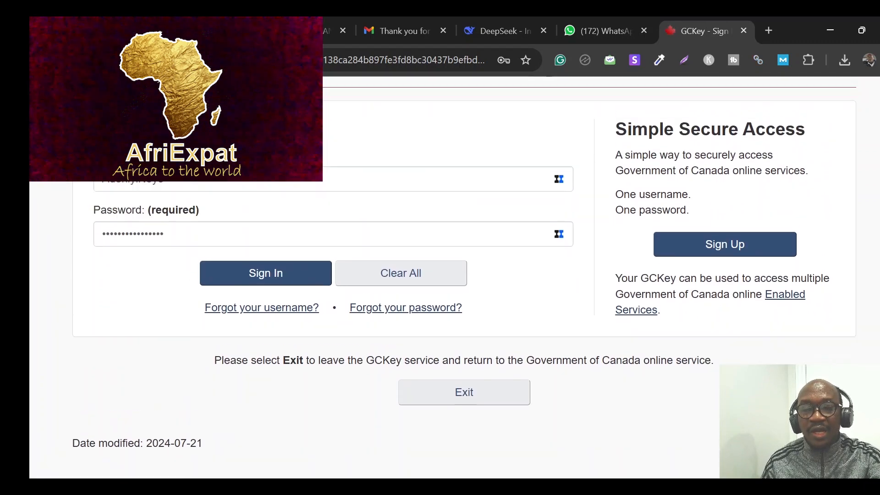
pyautogui.scroll(-5, 364, 160)
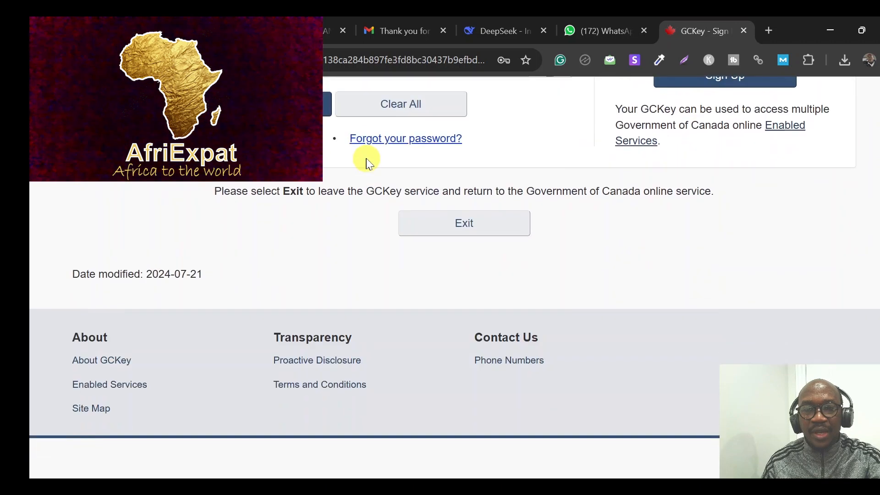
pyautogui.scroll(2, 477, 122)
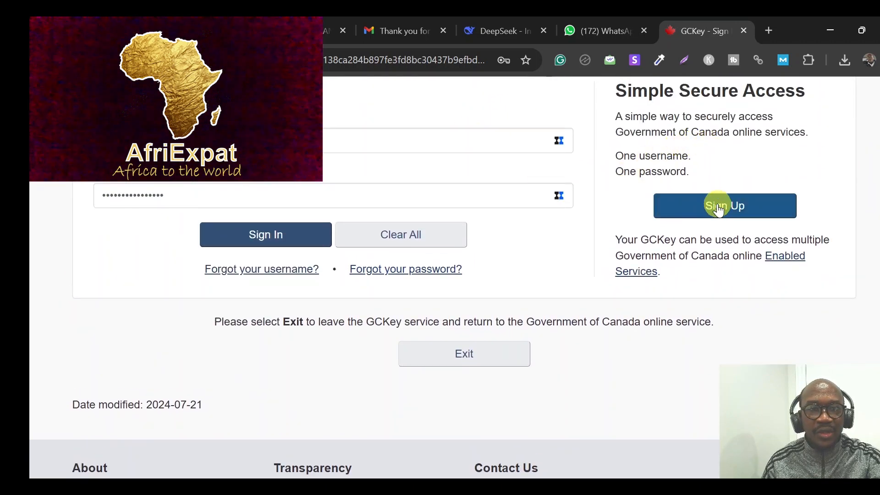
pyautogui.click(756, 212)
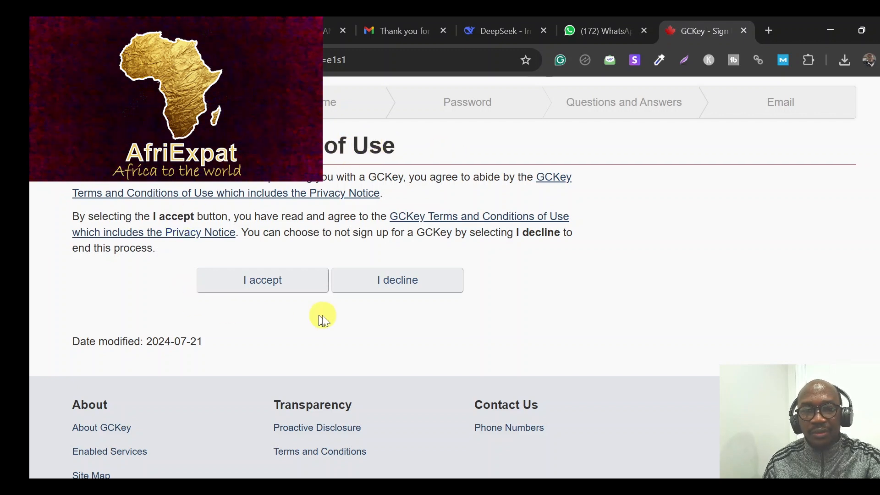
pyautogui.click(266, 277)
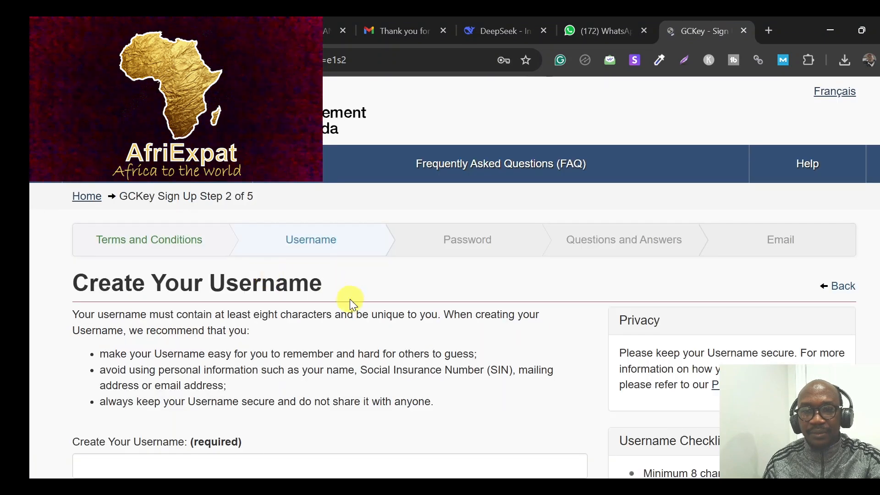
# Step: Review the username requirements and clear the prefilled entry from the username field
pyautogui.scroll(-5, 350, 293)
pyautogui.scroll(2, 244, 216)
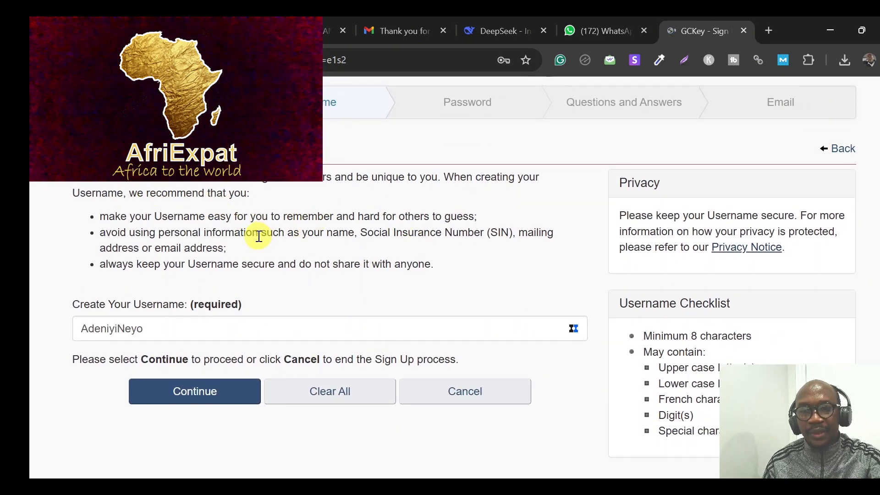
pyautogui.moveTo(140, 329); pyautogui.dragTo(74, 327)
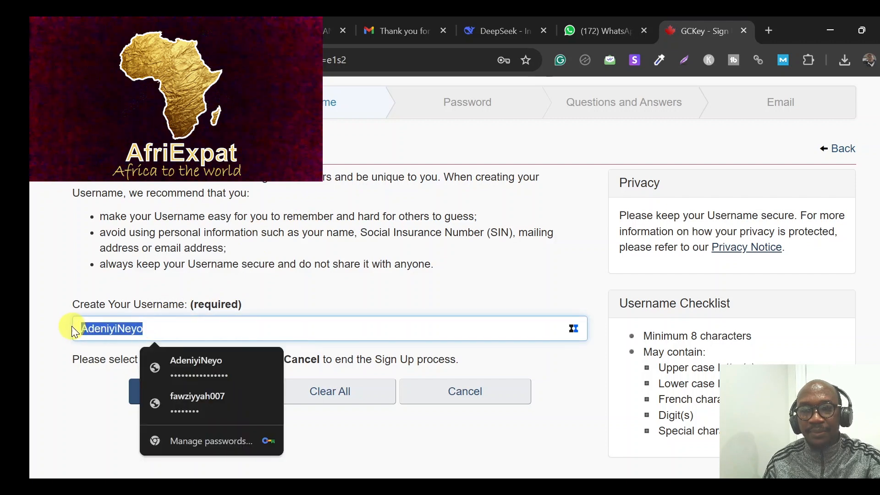
pyautogui.click(298, 260)
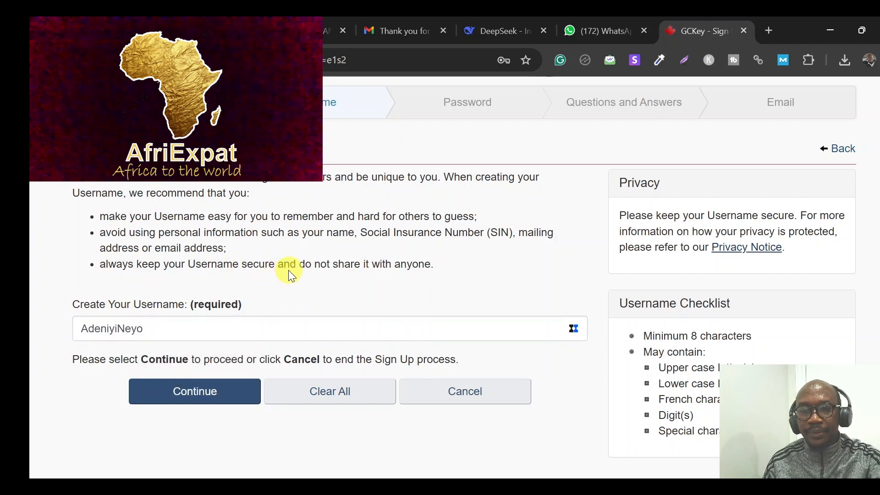
pyautogui.click(151, 329)
pyautogui.hotkey('ctrl', 'a')
pyautogui.press('BackSpace')
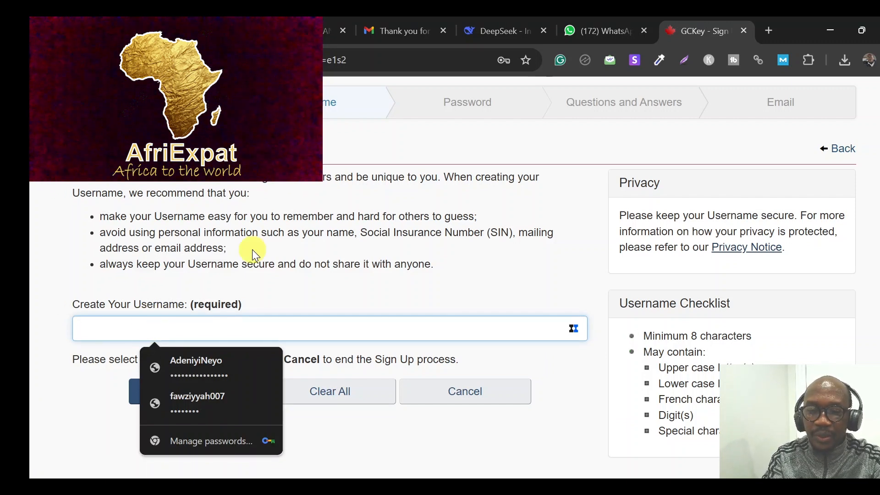
# Step: Enter a new GCKey username of at least eight characters, copy it and continue to the password page
pyautogui.write('Neyo')
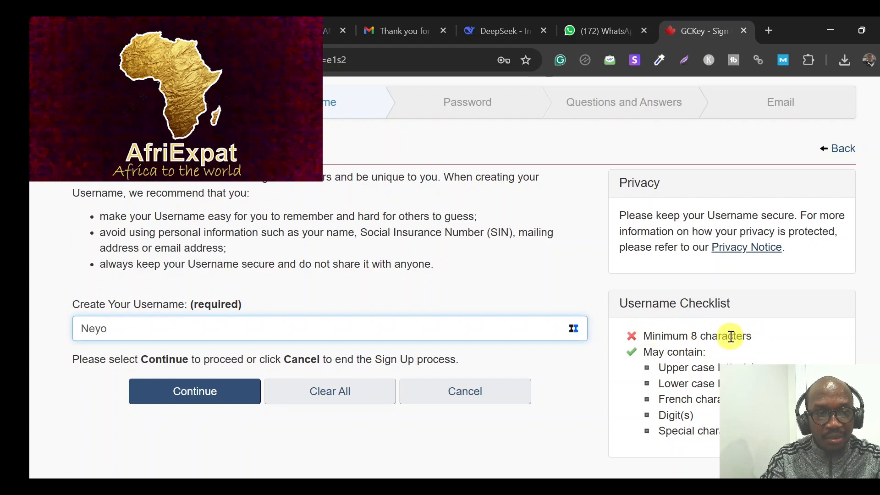
pyautogui.click(117, 329)
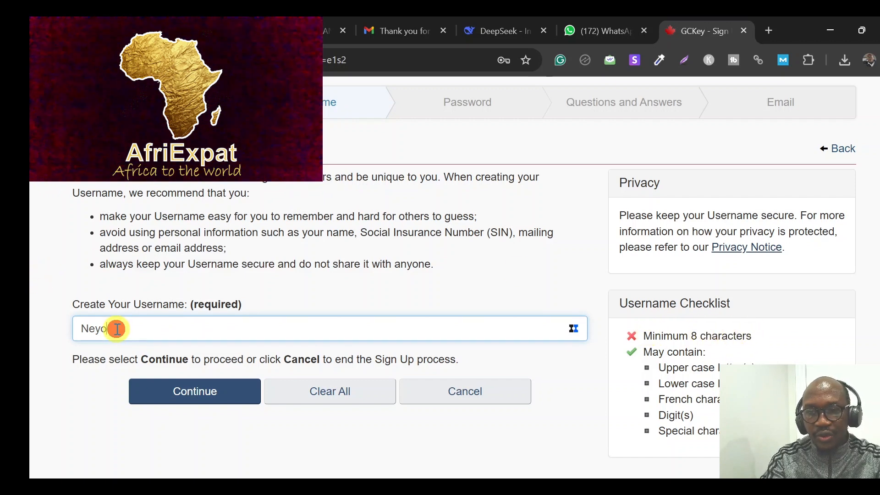
pyautogui.write('Na')
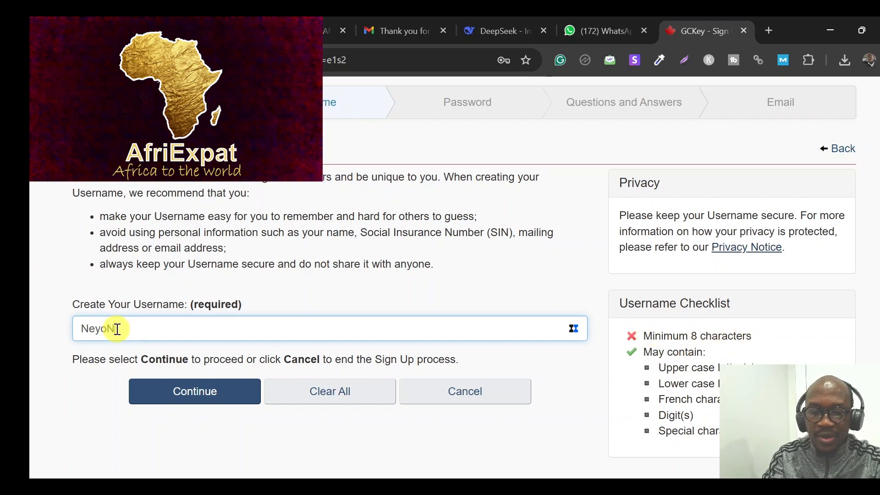
pyautogui.write('ija')
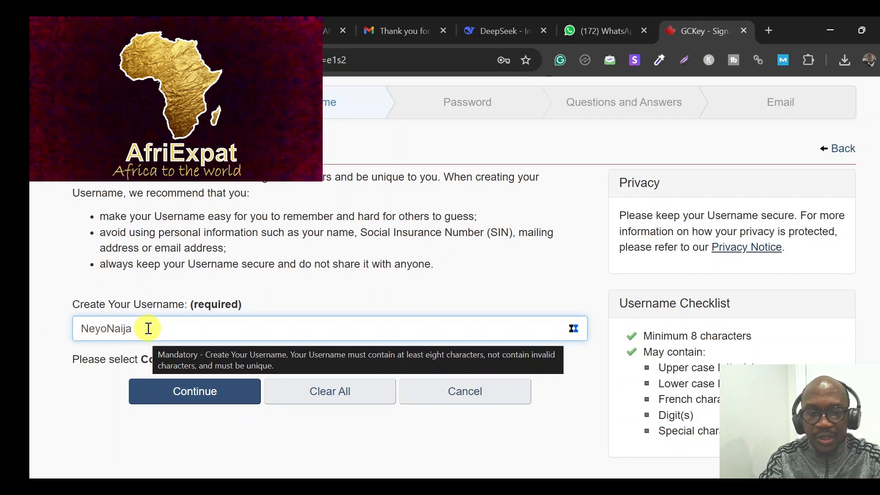
pyautogui.write('001!')
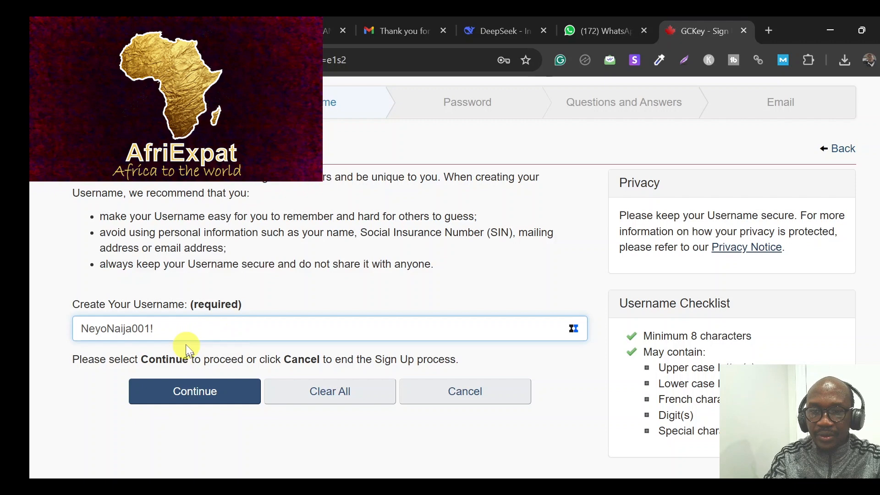
pyautogui.tripleClick(190, 325)
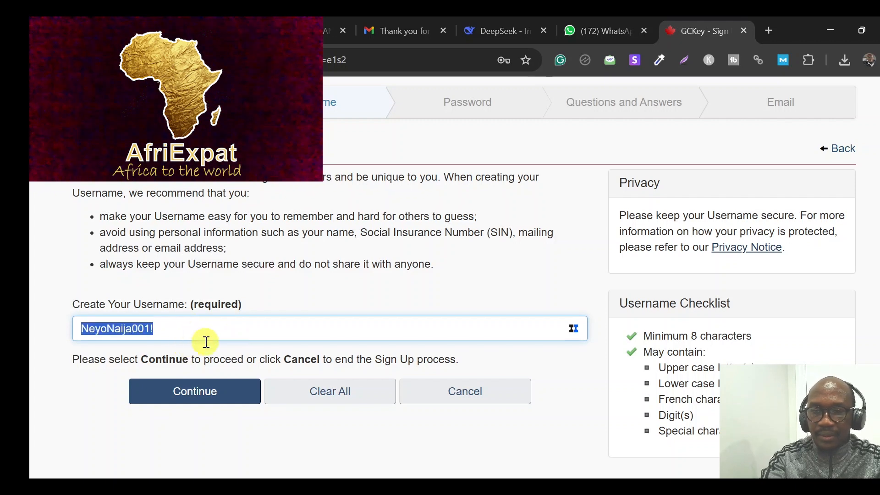
pyautogui.click(208, 395)
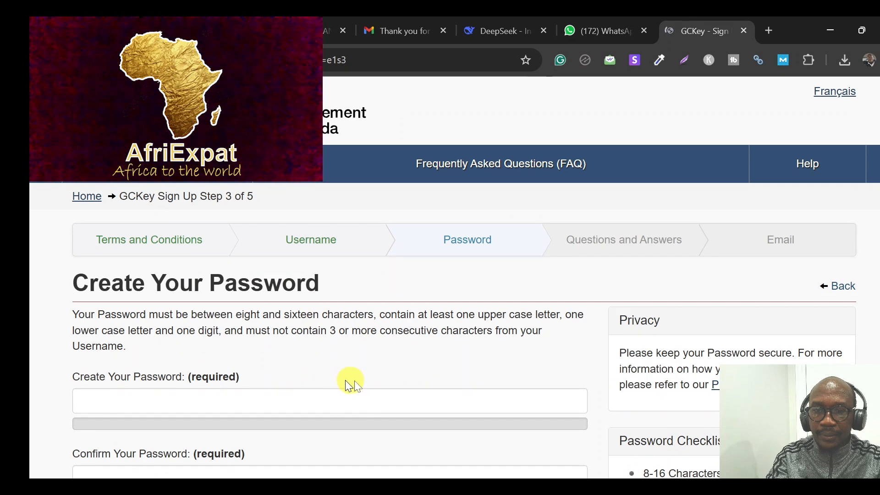
# Step: Replace the autofilled account password with the copied username, and empty the password creation field again
pyautogui.scroll(-3, 356, 358)
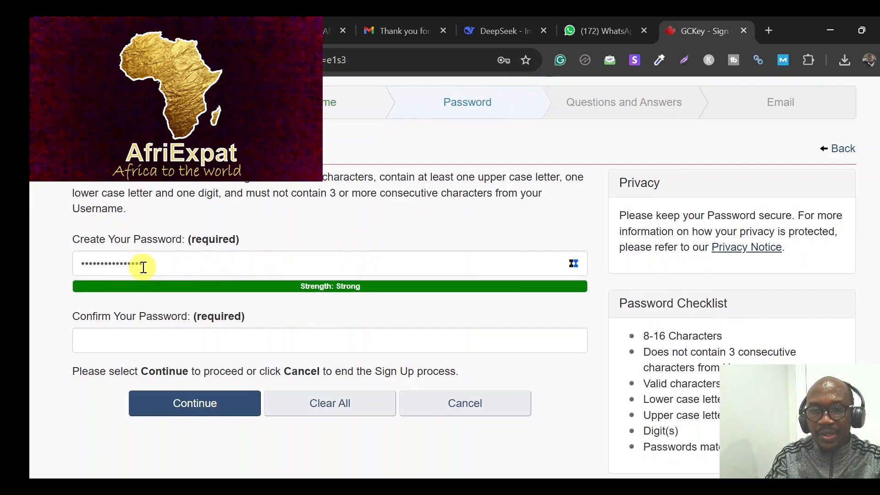
pyautogui.moveTo(155, 262); pyautogui.dragTo(36, 237)
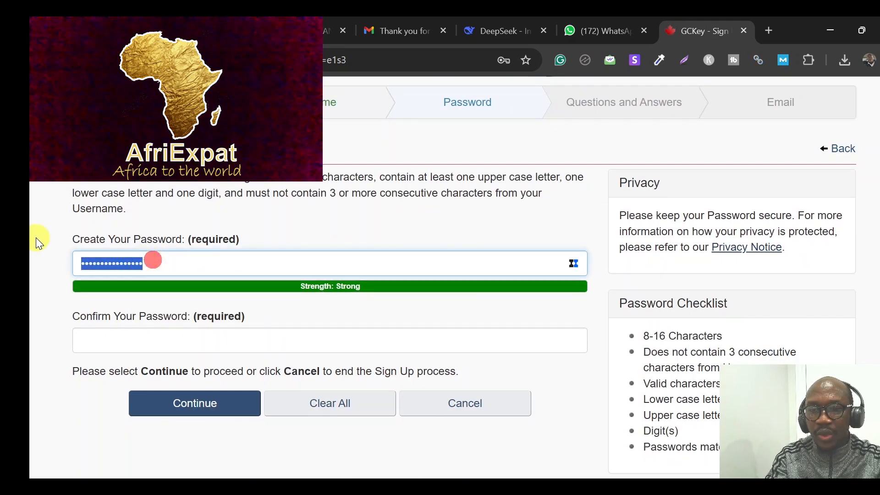
pyautogui.press('BackSpace')
pyautogui.hotkey('ctrl', 'v')
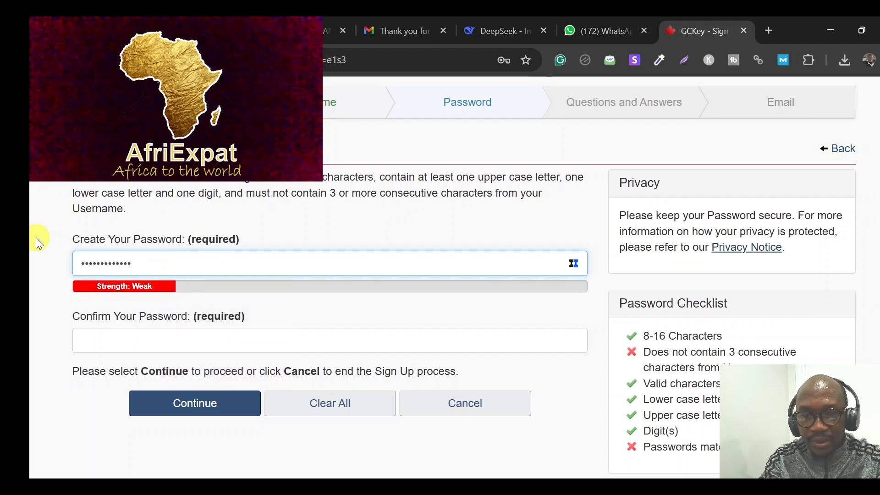
pyautogui.press('BackSpace')
pyautogui.press('BackSpace')
pyautogui.press('BackSpace')
pyautogui.press('BackSpace')
pyautogui.press('BackSpace')
pyautogui.press('BackSpace')
pyautogui.press('BackSpace')
pyautogui.press('BackSpace')
pyautogui.press('BackSpace')
pyautogui.press('BackSpace')
pyautogui.press('BackSpace')
pyautogui.press('BackSpace')
pyautogui.press('BackSpace')
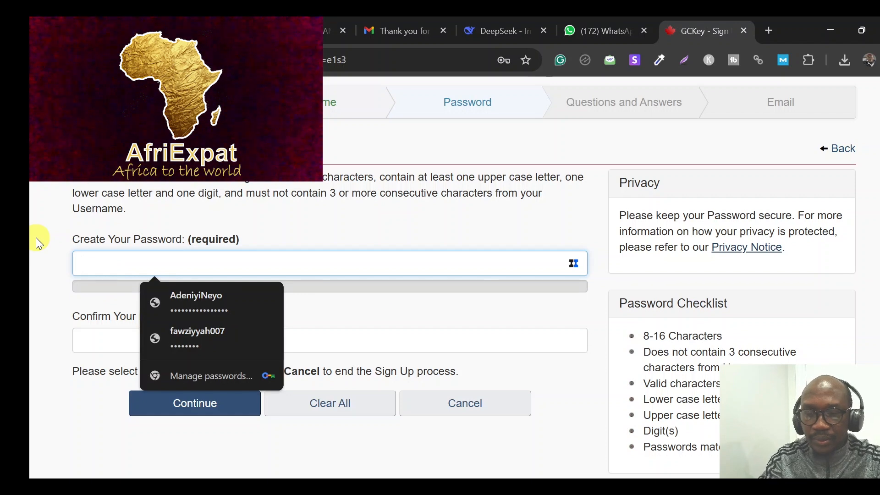
# Step: Try out another account password in the password creation field and clear it again
pyautogui.write('••••••••••')
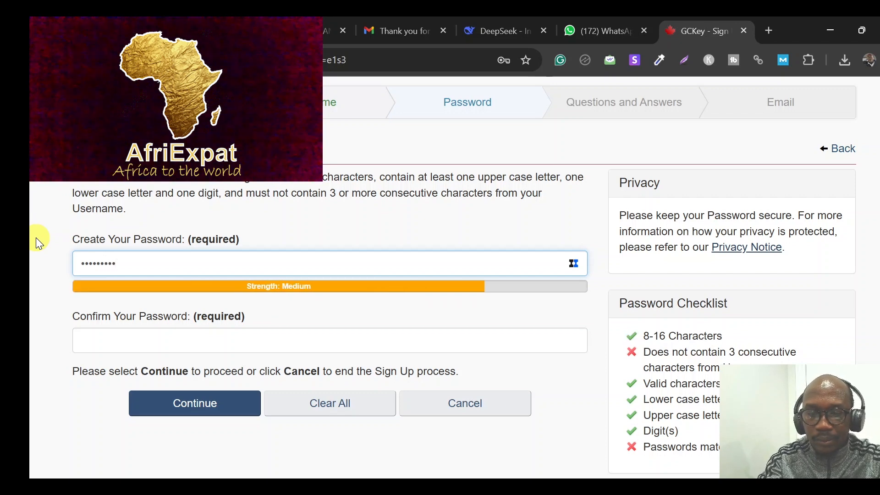
pyautogui.press('BackSpace')
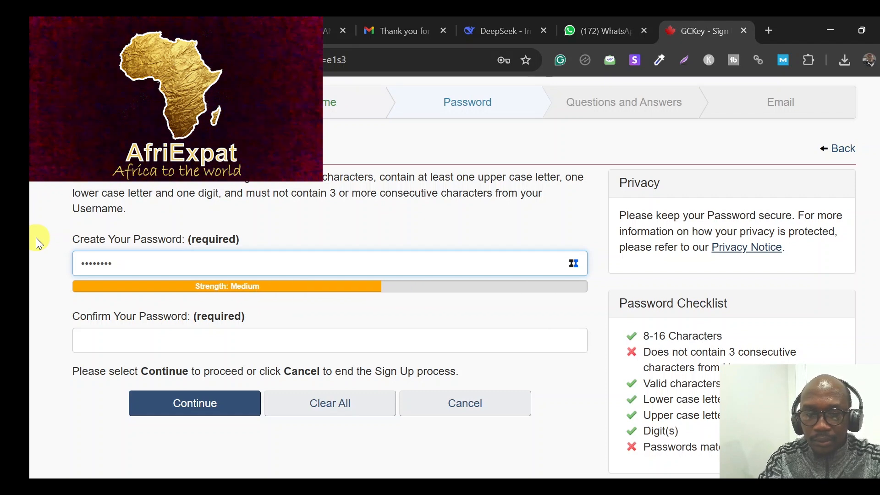
pyautogui.write('•')
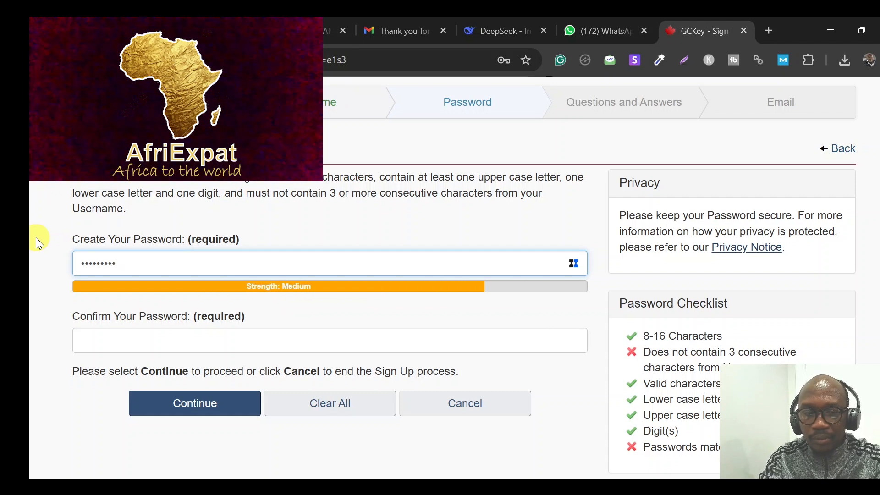
pyautogui.press('BackSpace')
pyautogui.press('BackSpace')
pyautogui.press('BackSpace')
pyautogui.press('BackSpace')
pyautogui.press('BackSpace')
pyautogui.press('BackSpace')
pyautogui.press('BackSpace')
pyautogui.press('BackSpace')
pyautogui.press('BackSpace')
pyautogui.write('•')
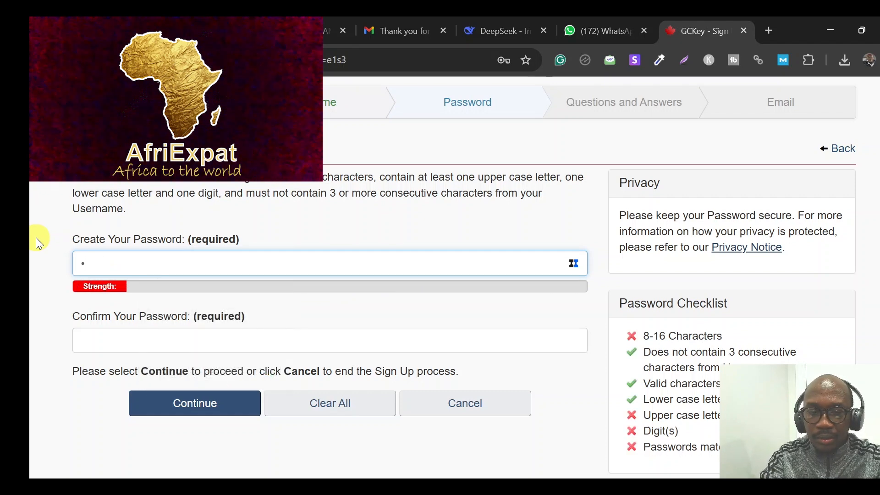
pyautogui.press('BackSpace')
# Step: Enter a new account password that satisfies the length, letter-case, digit and username rules
pyautogui.write('•••')
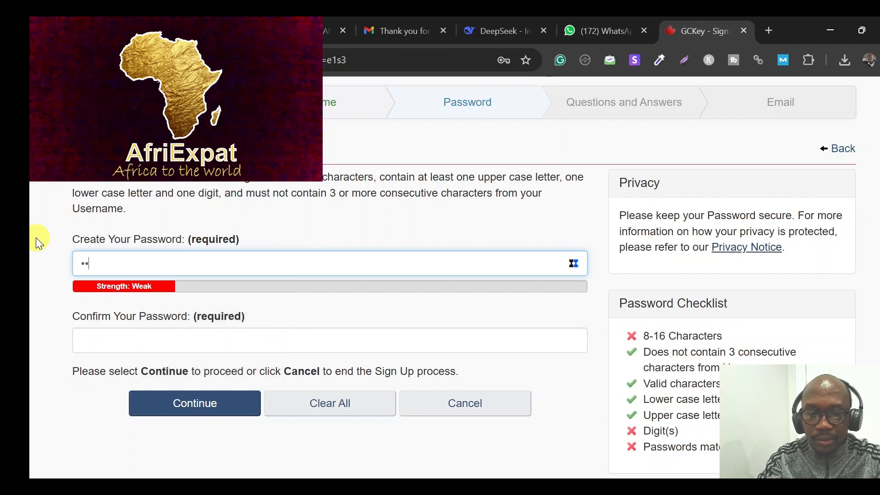
pyautogui.write('•••••')
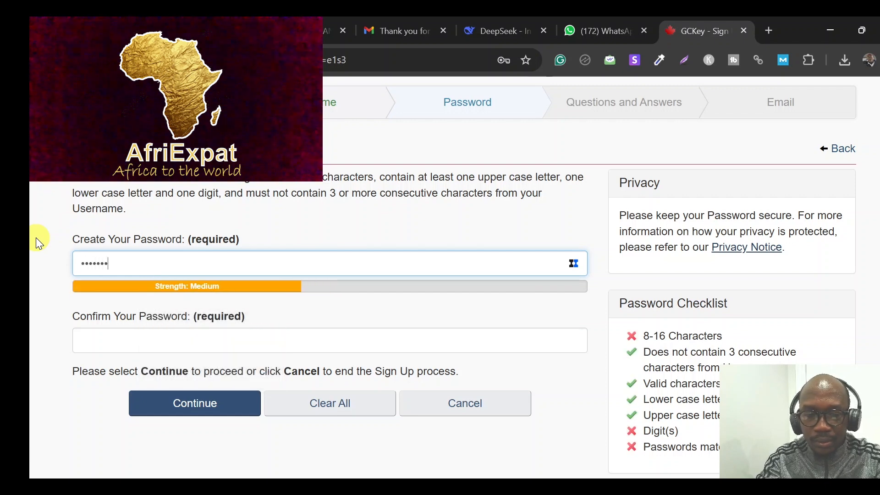
pyautogui.write('•••••')
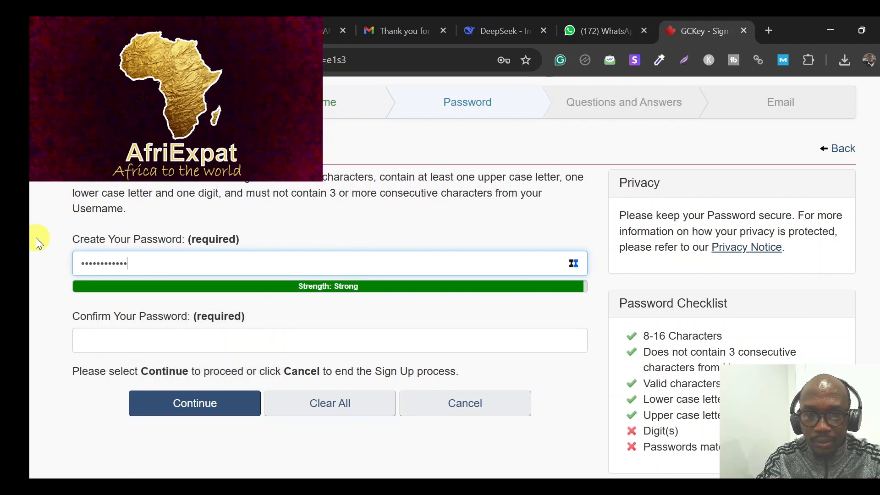
pyautogui.write('•••')
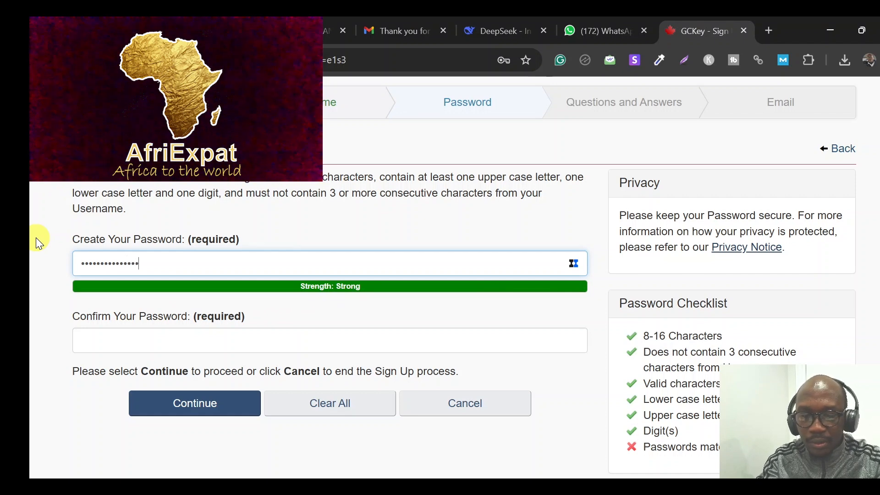
pyautogui.write('•')
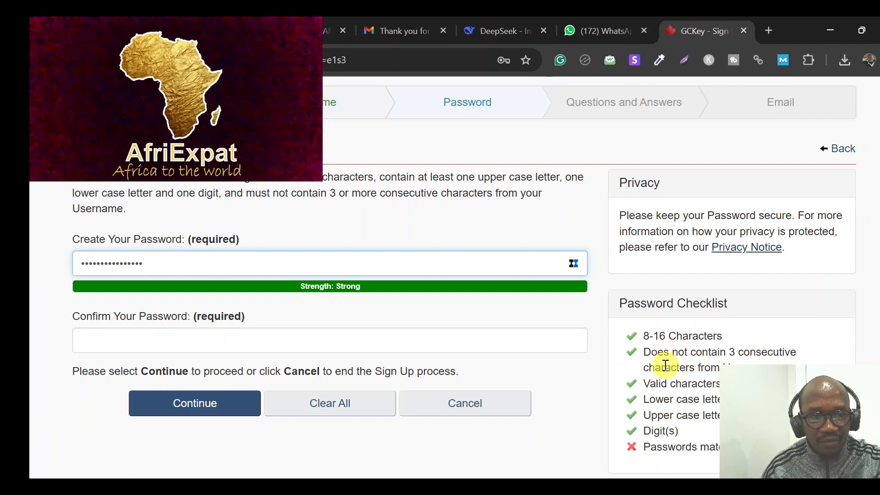
# Step: Try to repeat the account password in the confirmation field and clear the entry
pyautogui.click(271, 339)
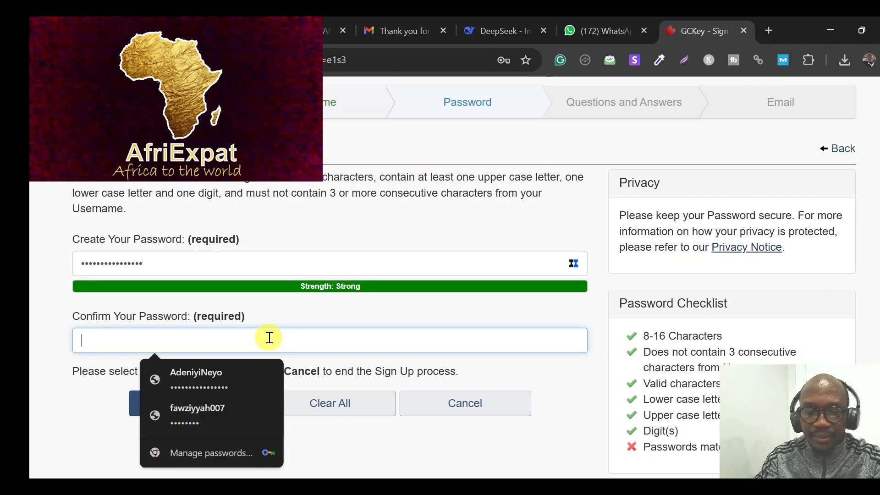
pyautogui.write('••')
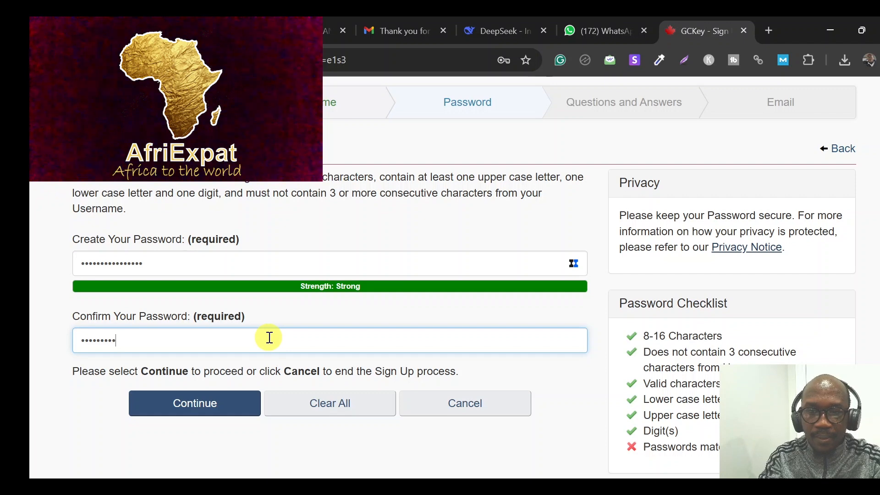
pyautogui.press('BackSpace')
pyautogui.press('BackSpace')
pyautogui.press('BackSpace')
pyautogui.press('BackSpace')
pyautogui.press('BackSpace')
pyautogui.press('BackSpace')
pyautogui.press('BackSpace')
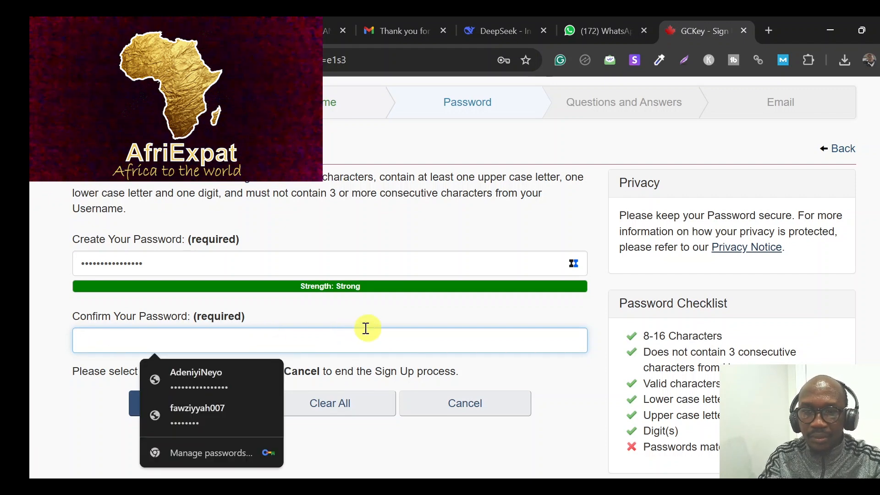
# Step: Enter the matching account password in the confirmation field and continue to the recovery questions page
pyautogui.write('•••')
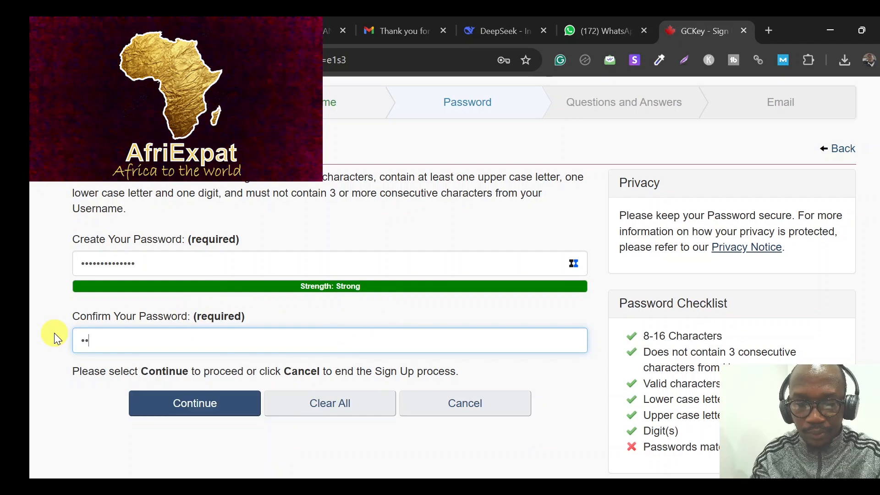
pyautogui.write('•••')
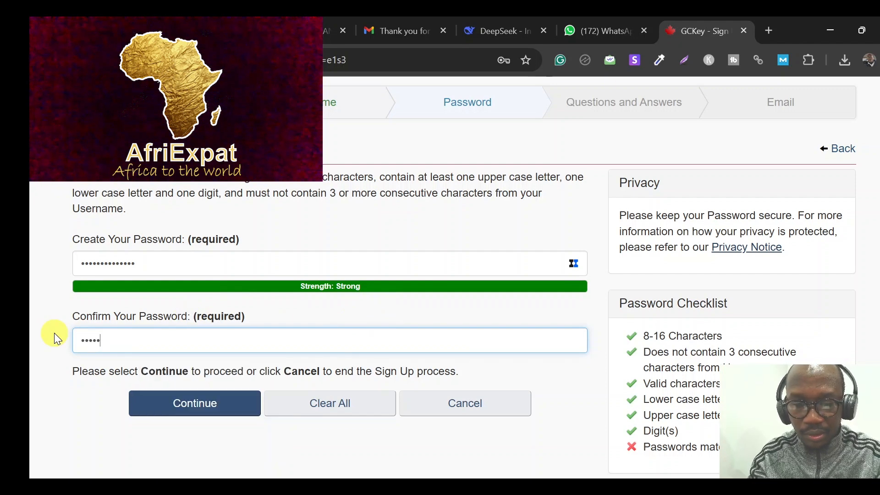
pyautogui.write('••••••')
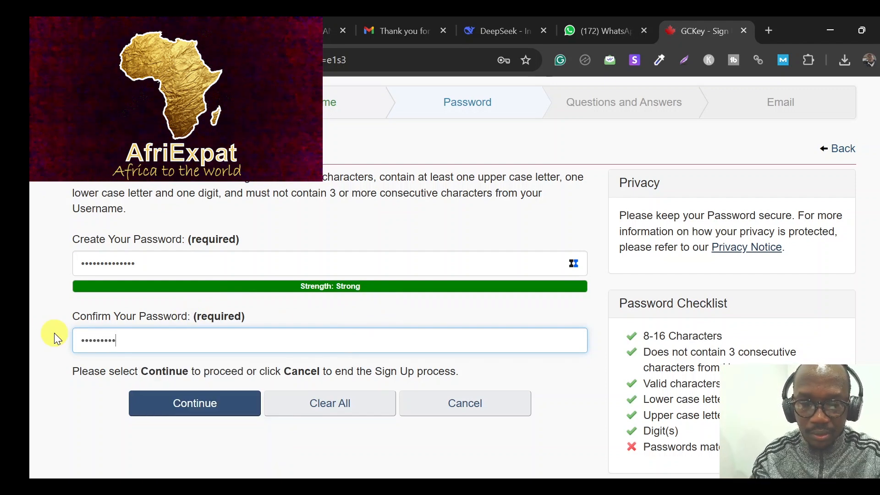
pyautogui.write('••')
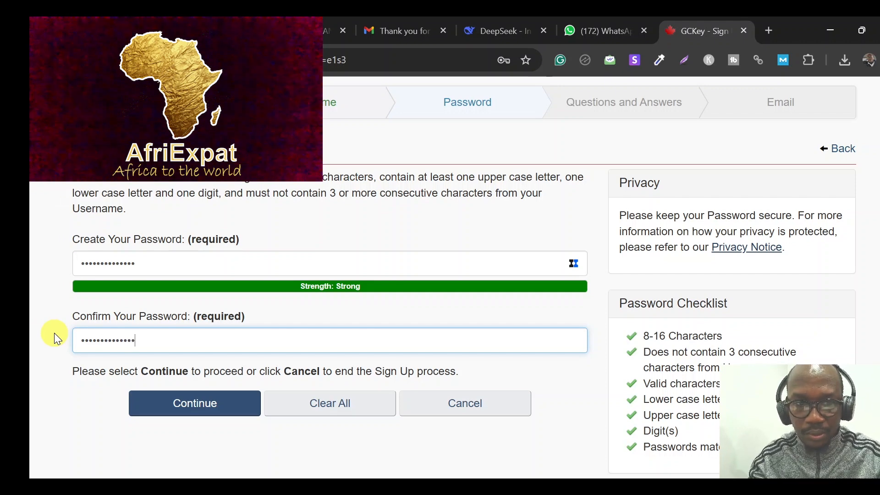
pyautogui.scroll(-3, 253, 286)
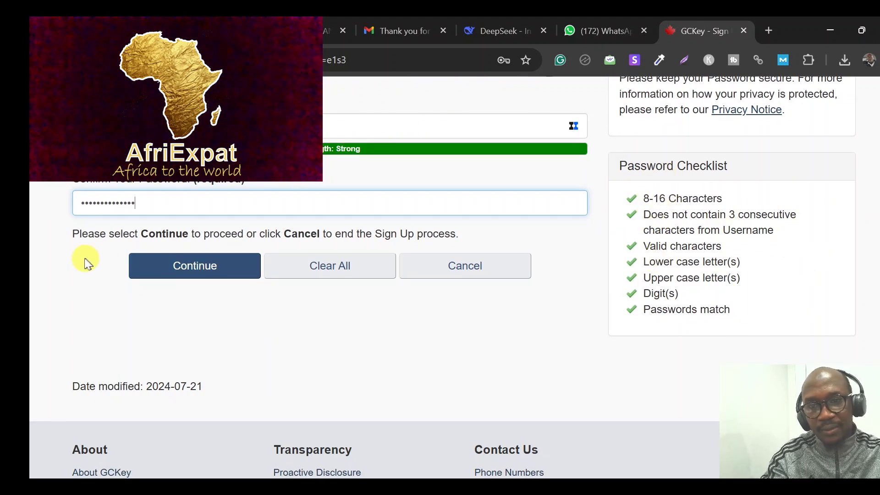
pyautogui.click(209, 270)
# Step: Choose the recovery question "What was my first pet's name?" and replace the prefilled text with the recovery answer
pyautogui.scroll(-3, 272, 257)
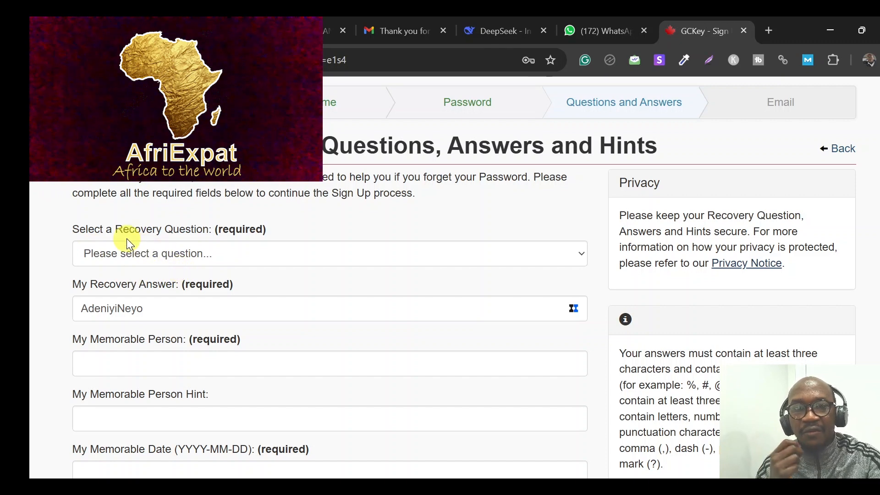
pyautogui.click(146, 255)
pyautogui.scroll(-1, 146, 174)
pyautogui.scroll(1, 147, 28)
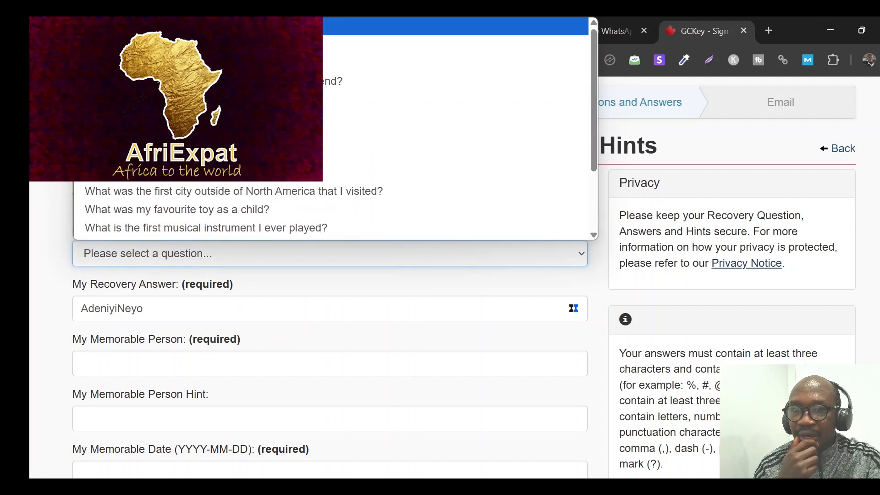
pyautogui.click(147, 44)
pyautogui.moveTo(95, 309); pyautogui.dragTo(151, 311)
pyautogui.hotkey('ctrl', 'a')
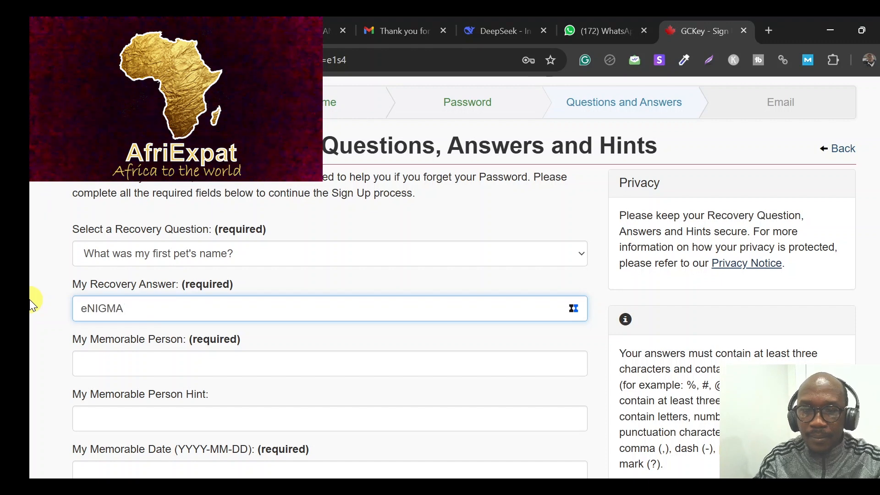
# Step: Clear the recovery answer field and enter the complete recovery answer
pyautogui.hotkey('ctrl', 'a')
pyautogui.press('BackSpace')
# Step: Enter the memorable person's name and give "myself" as its hint
pyautogui.click(141, 366)
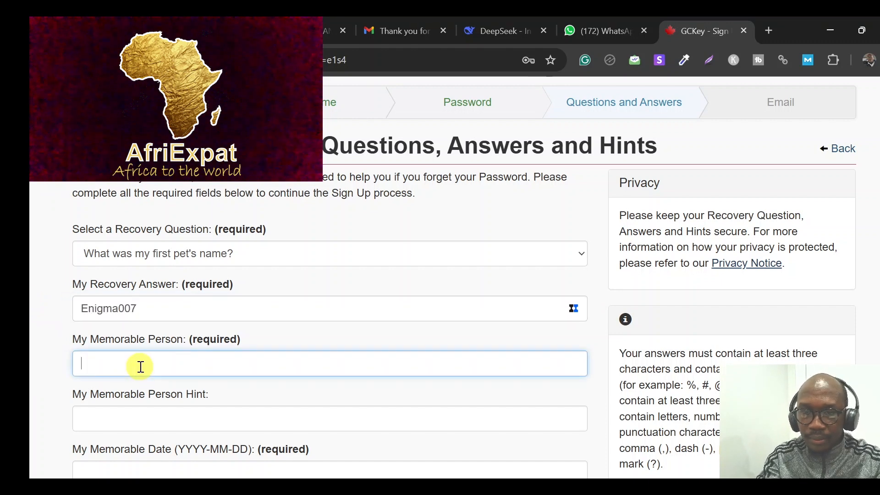
pyautogui.click(128, 414)
pyautogui.write('myself')
# Step: Enter the memorable date in YYYY-MM-DD format with the hint "Wedding" and submit the recovery questions page
pyautogui.scroll(-1, 131, 412)
pyautogui.click(136, 407)
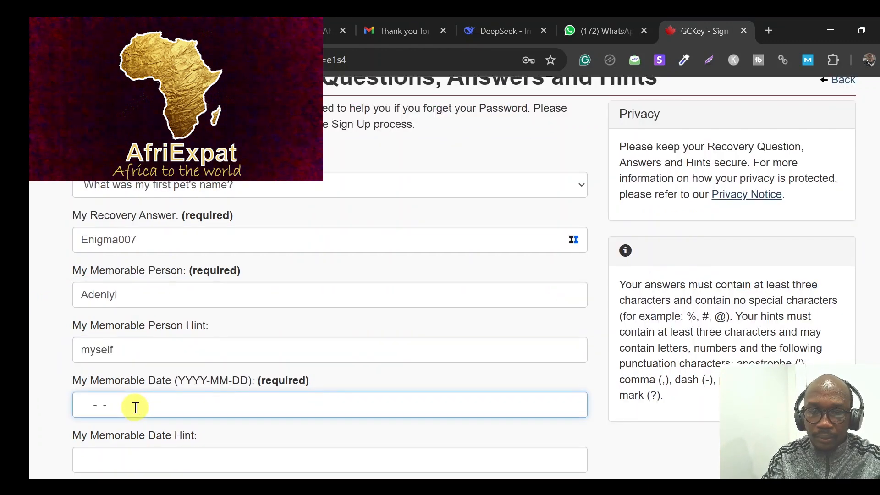
pyautogui.scroll(-4, 136, 407)
pyautogui.click(176, 254)
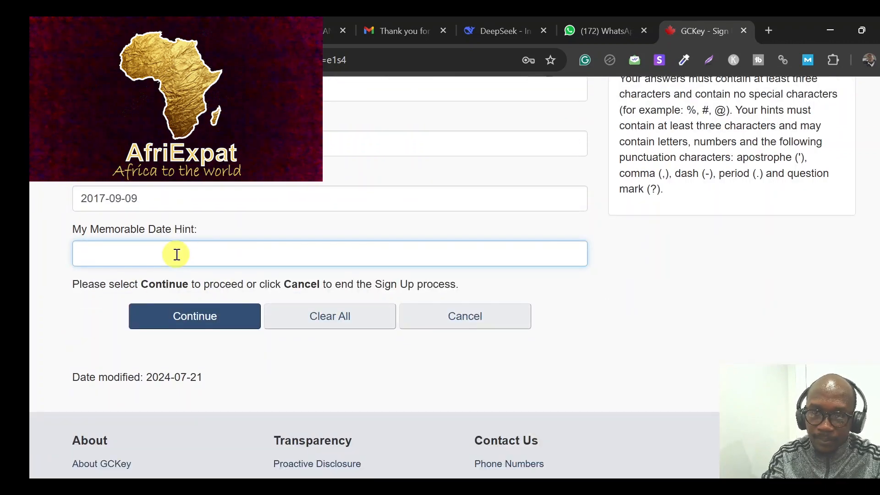
pyautogui.write('Wedding')
pyautogui.click(235, 323)
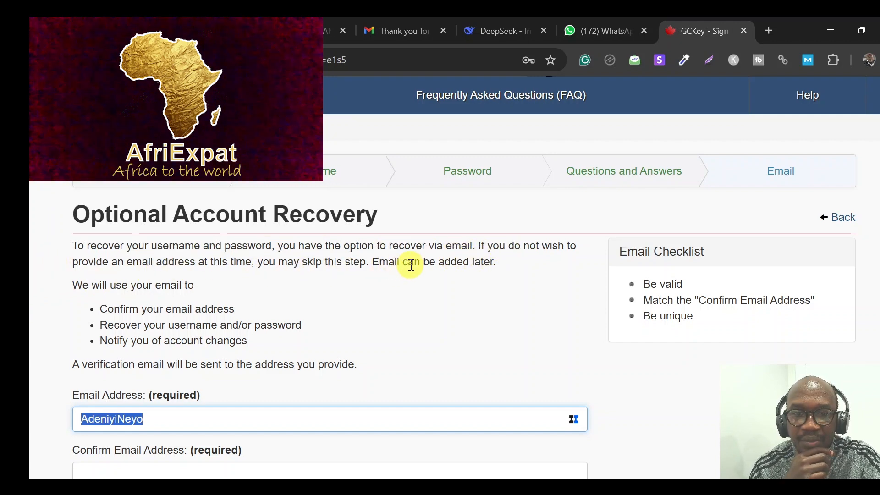
# Step: Skip adding a recovery email and continue from the completed GCKey sign-up to two-factor authentication
pyautogui.scroll(-5, 339, 282)
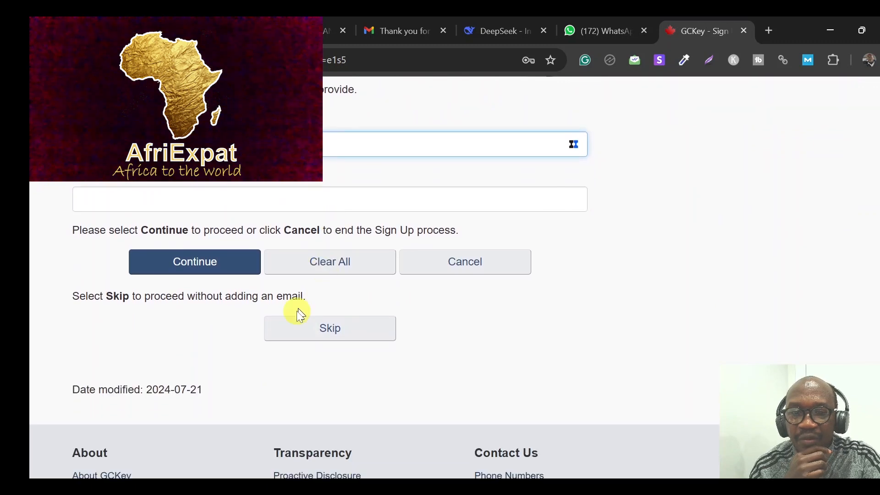
pyautogui.click(327, 335)
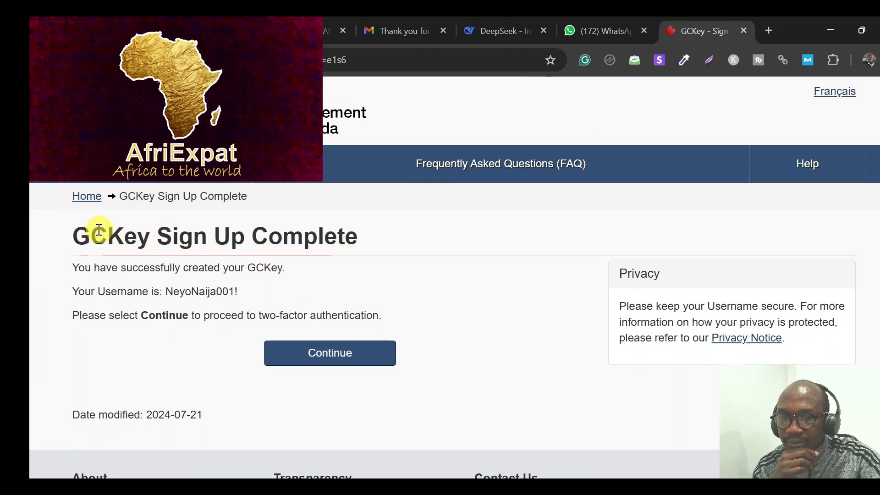
pyautogui.click(331, 359)
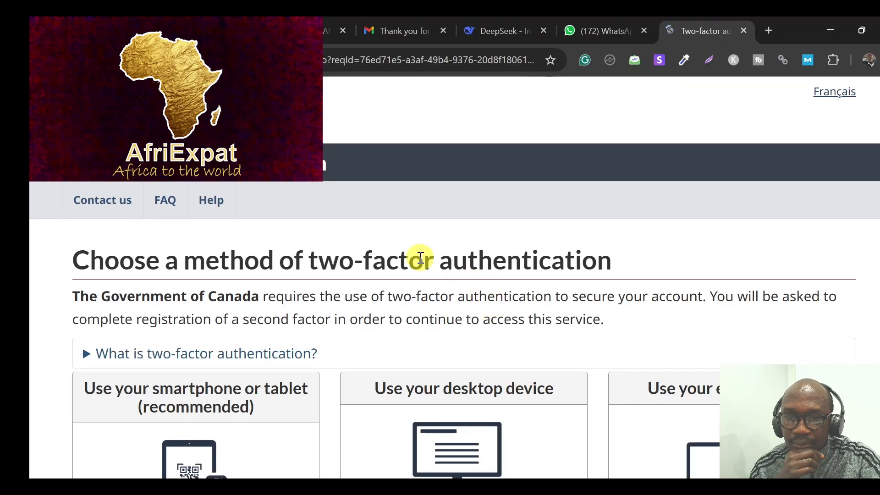
# Step: Choose email address as the two-factor authentication method and proceed to the email registration form
pyautogui.scroll(-3, 421, 257)
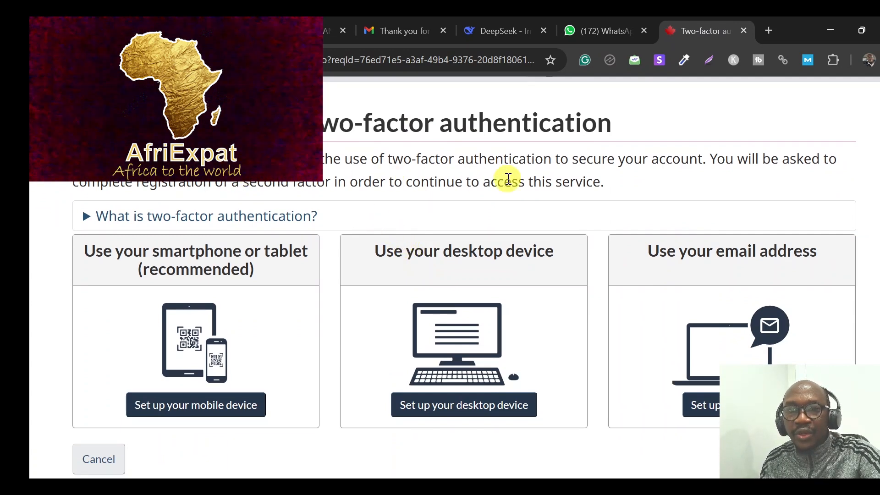
pyautogui.scroll(2, 507, 179)
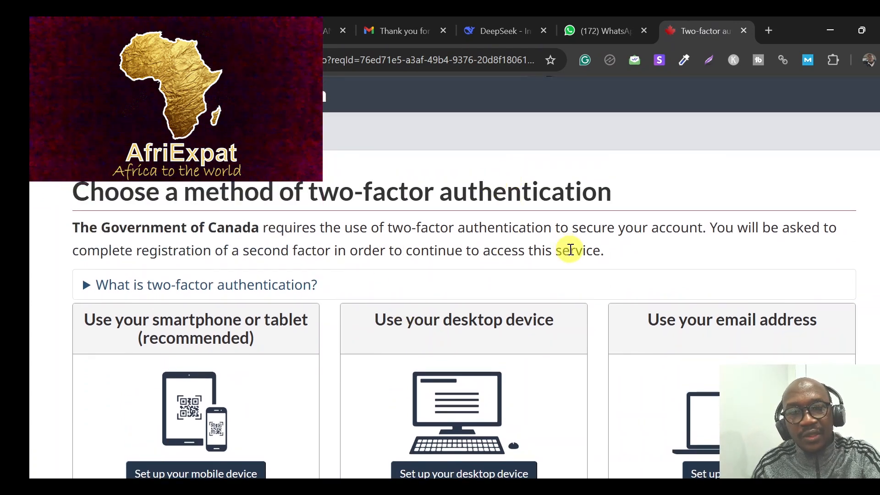
pyautogui.scroll(-2, 418, 248)
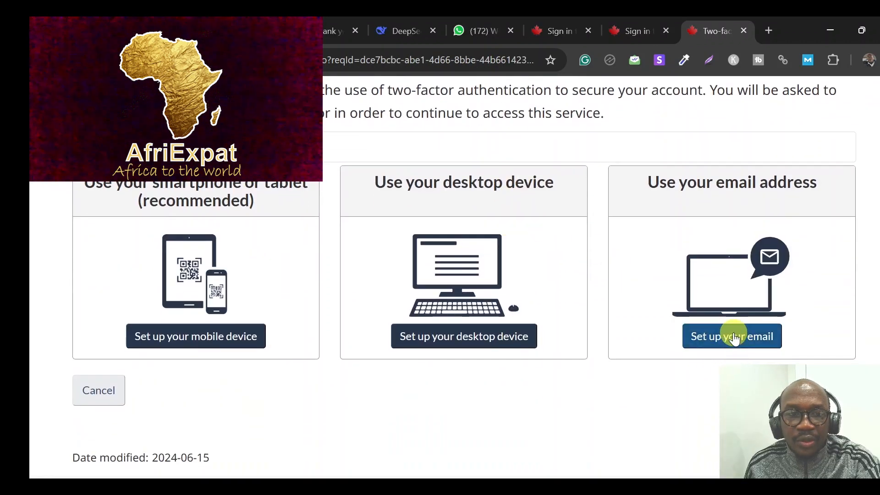
pyautogui.click(729, 336)
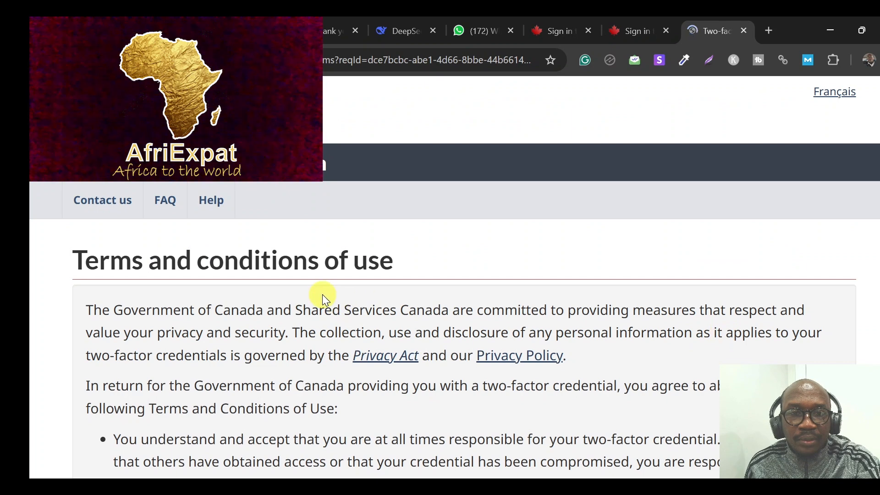
pyautogui.scroll(-10, 320, 294)
pyautogui.click(124, 277)
# Step: Enter the account holder's email address as the second factor and request the one-time passcode
pyautogui.scroll(-3, 227, 299)
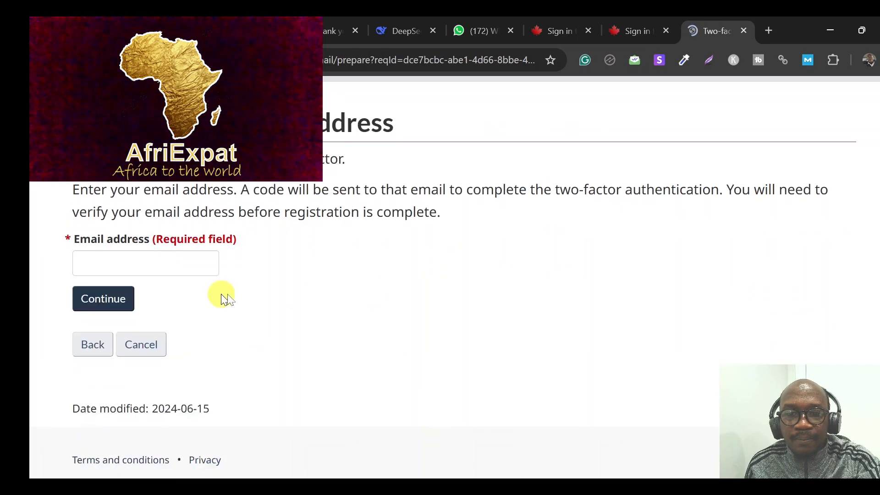
pyautogui.click(110, 256)
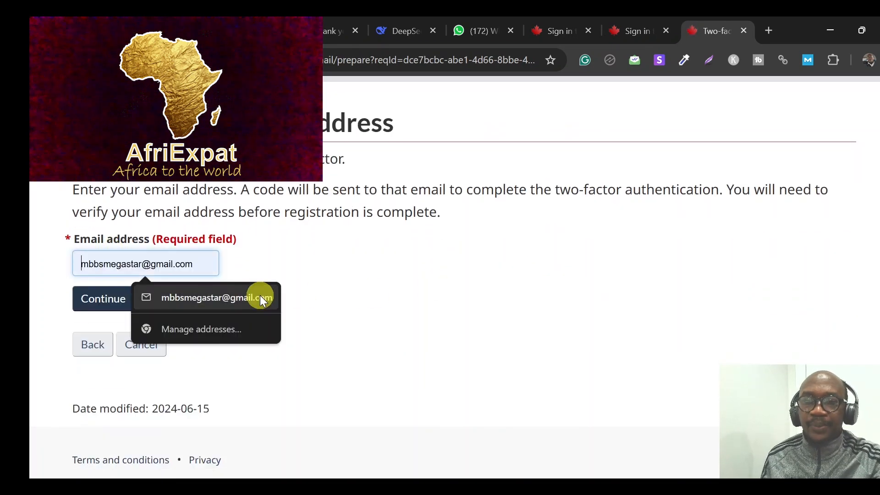
pyautogui.click(101, 256)
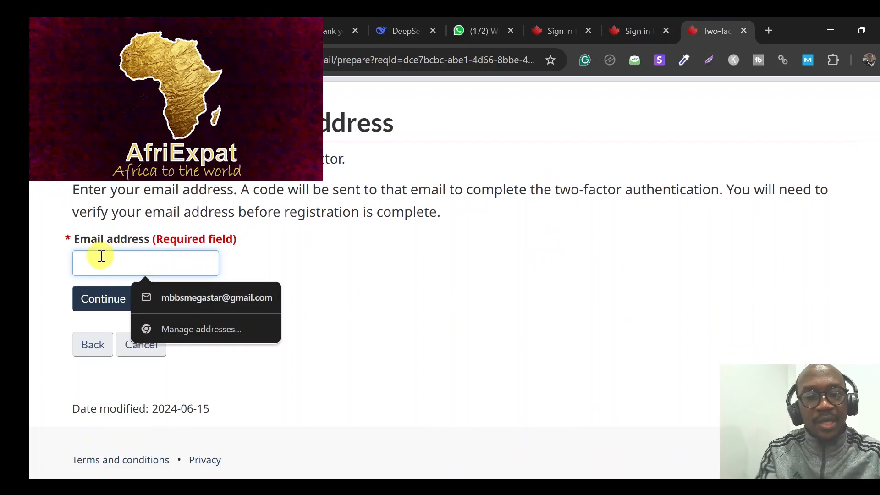
pyautogui.write('mil')
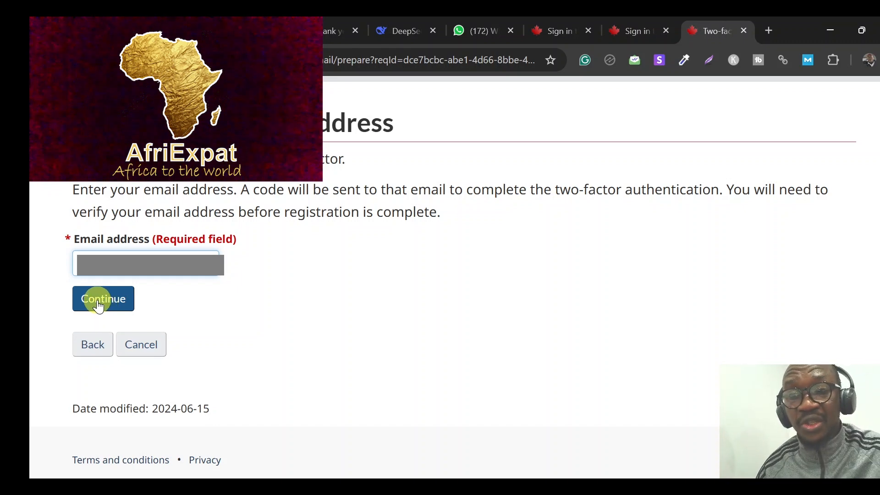
pyautogui.click(105, 299)
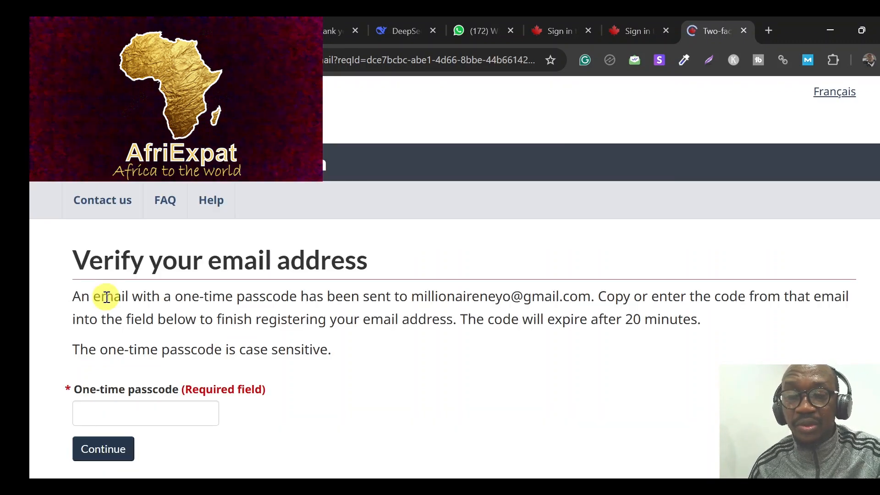
# Step: Enter the one-time passcode from the email and submit it to verify the address
pyautogui.scroll(-3, 110, 289)
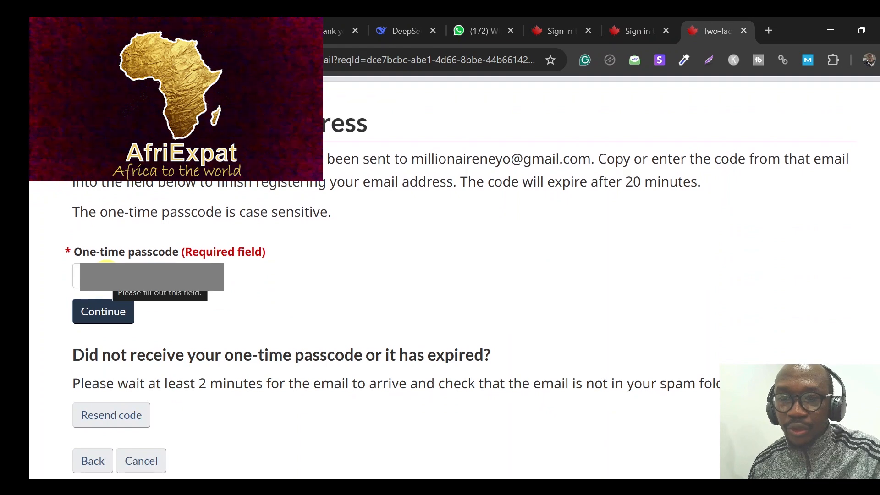
pyautogui.click(106, 264)
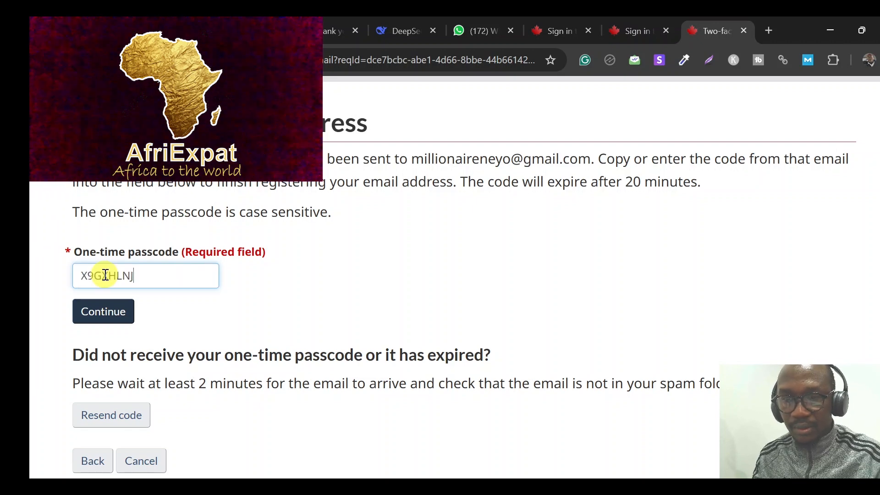
pyautogui.click(320, 299)
pyautogui.click(116, 312)
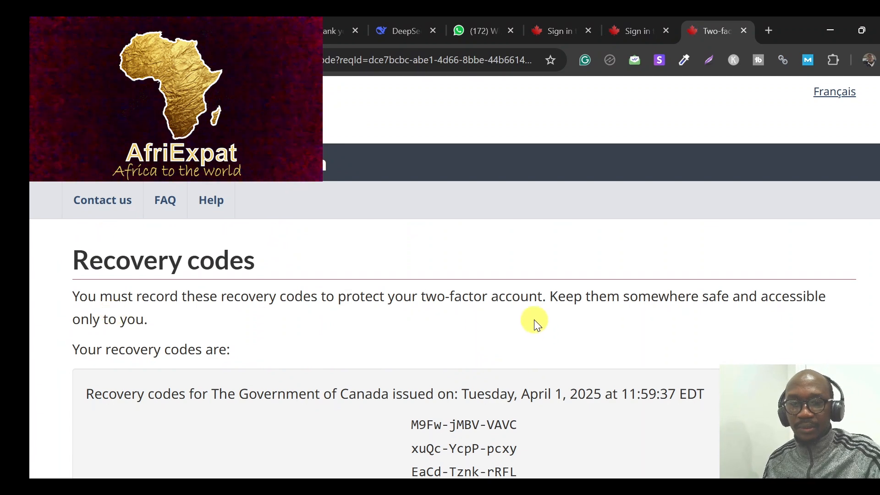
# Step: Copy all the issued two-factor recovery codes for safekeeping
pyautogui.scroll(-6, 537, 324)
pyautogui.scroll(3, 389, 228)
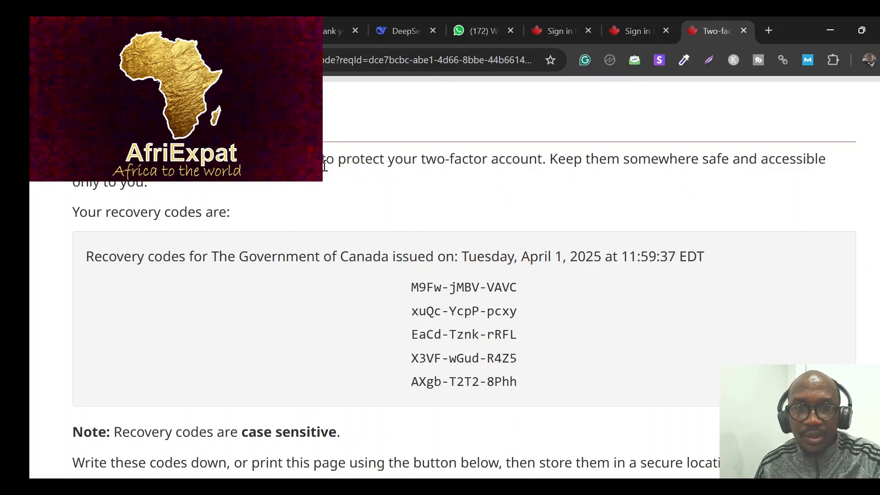
pyautogui.scroll(1, 298, 202)
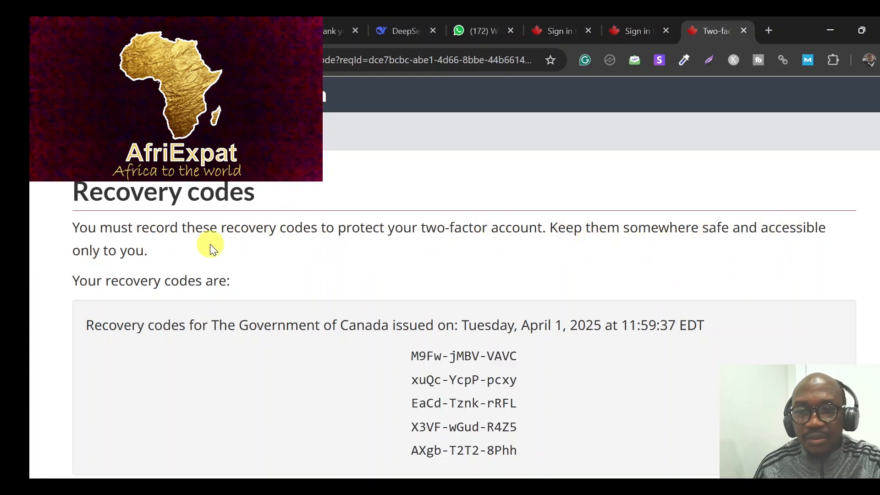
pyautogui.scroll(-1, 183, 259)
pyautogui.scroll(-2, 458, 271)
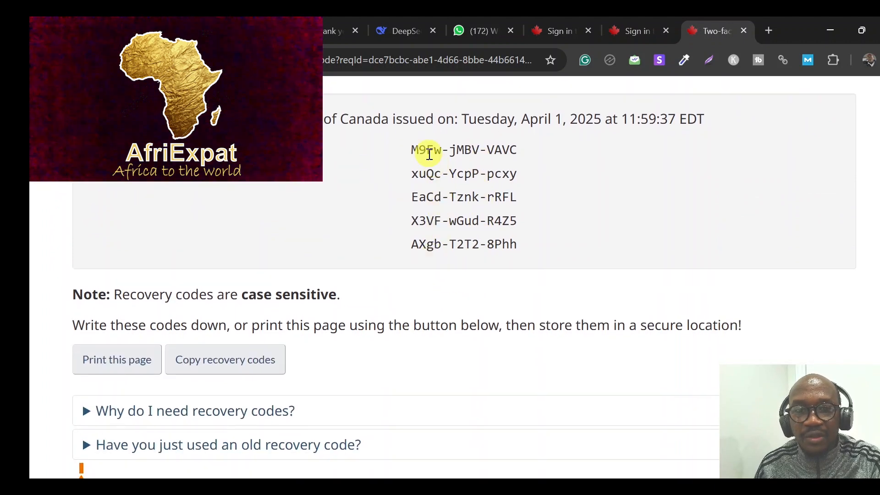
pyautogui.moveTo(411, 149); pyautogui.dragTo(535, 268)
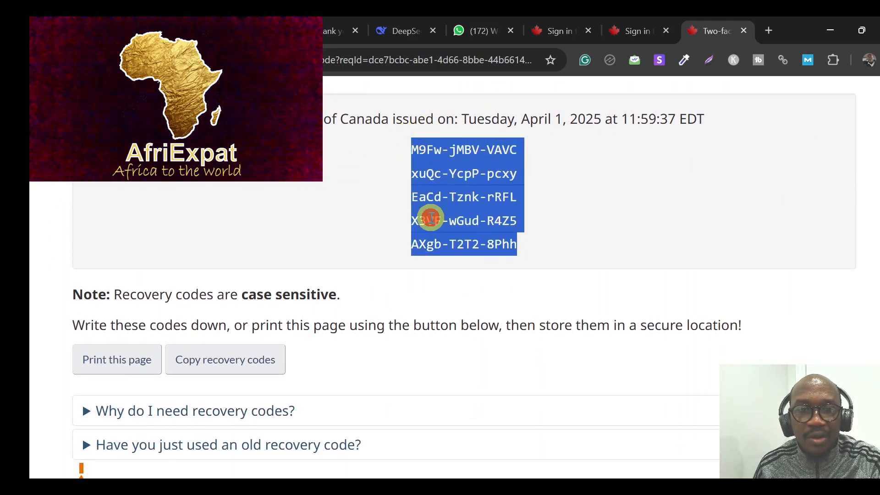
pyautogui.rightClick(433, 218)
pyautogui.click(477, 238)
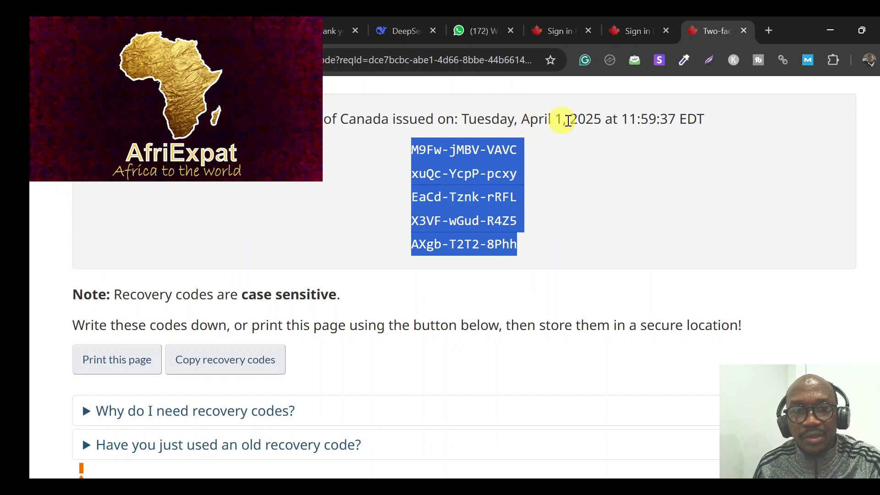
pyautogui.click(231, 359)
# Step: Confirm that the recovery codes are securely recorded and stored, and finish the two-factor authentication setup
pyautogui.scroll(-6, 477, 279)
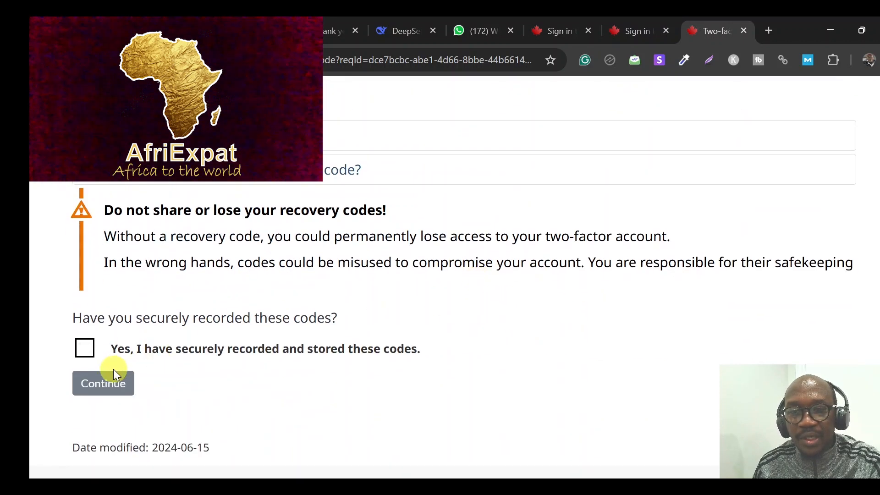
pyautogui.click(85, 353)
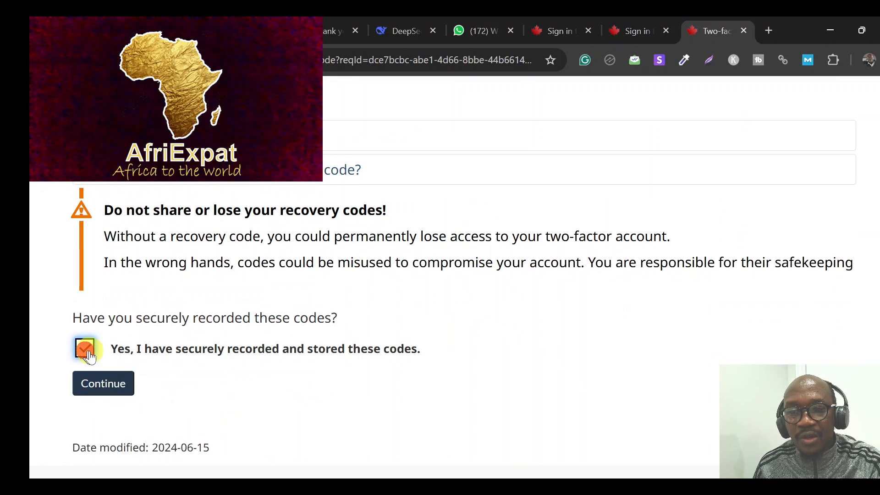
pyautogui.click(118, 401)
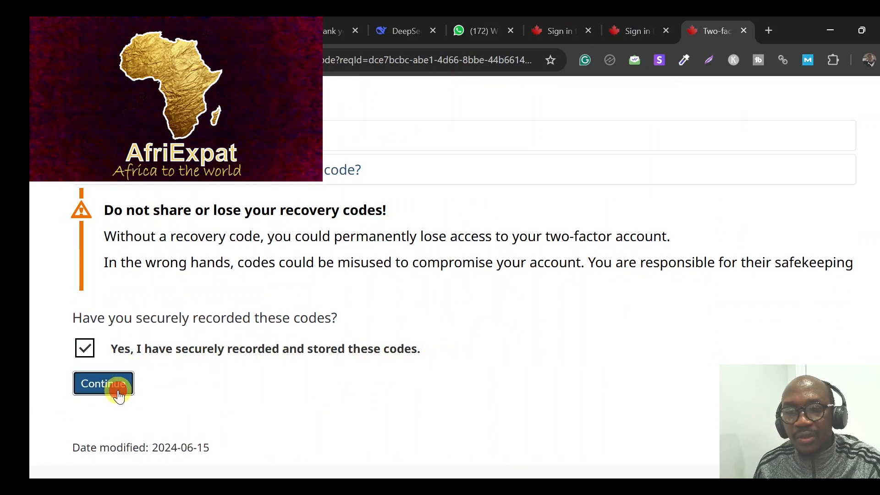
pyautogui.scroll(-3, 614, 326)
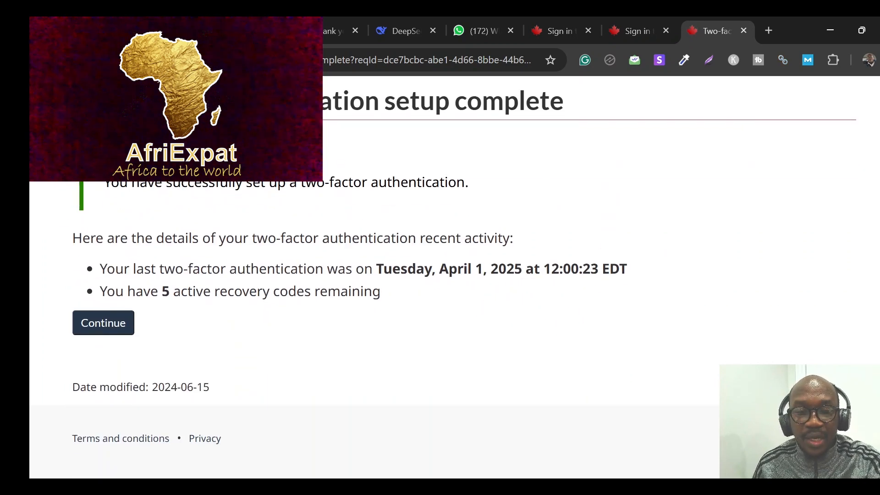
pyautogui.click(105, 323)
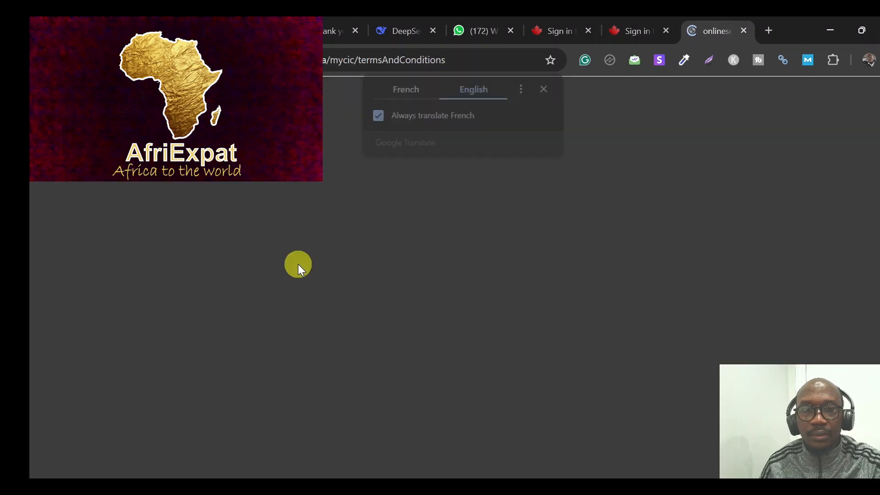
# Step: Accept the Terms and Conditions of Use for the IRCC account
pyautogui.scroll(-5, 353, 246)
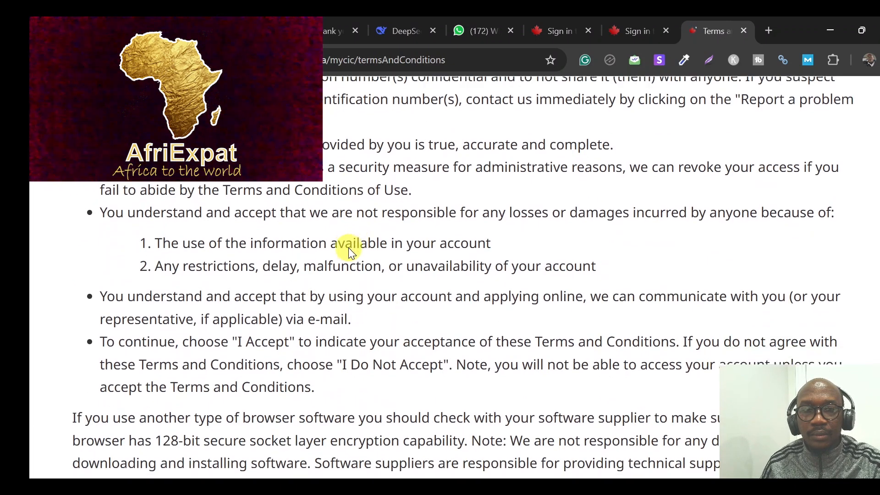
pyautogui.scroll(-7, 349, 252)
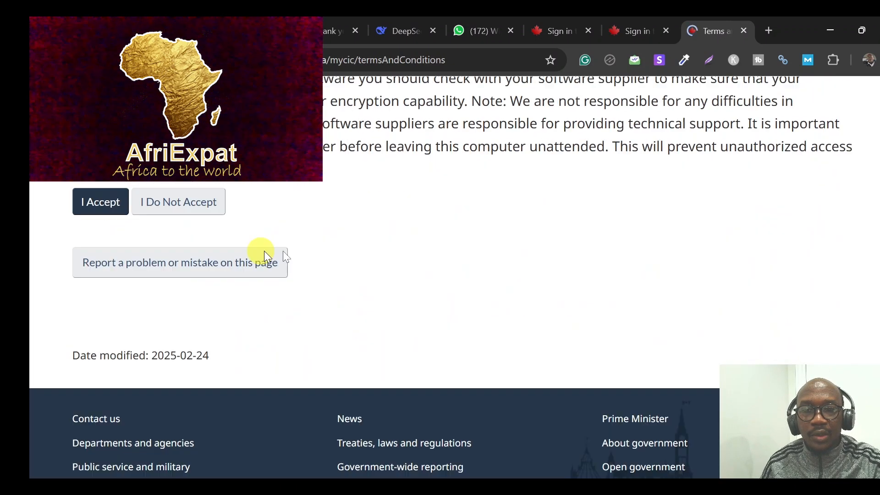
pyautogui.click(99, 204)
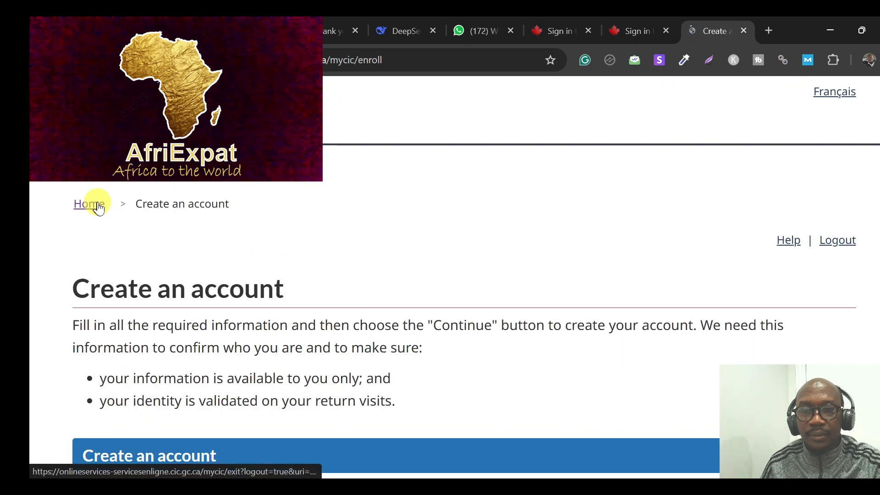
# Step: Review the instructions and fields of the Create an account form, from given name to preferred language of notification
pyautogui.scroll(-3, 472, 208)
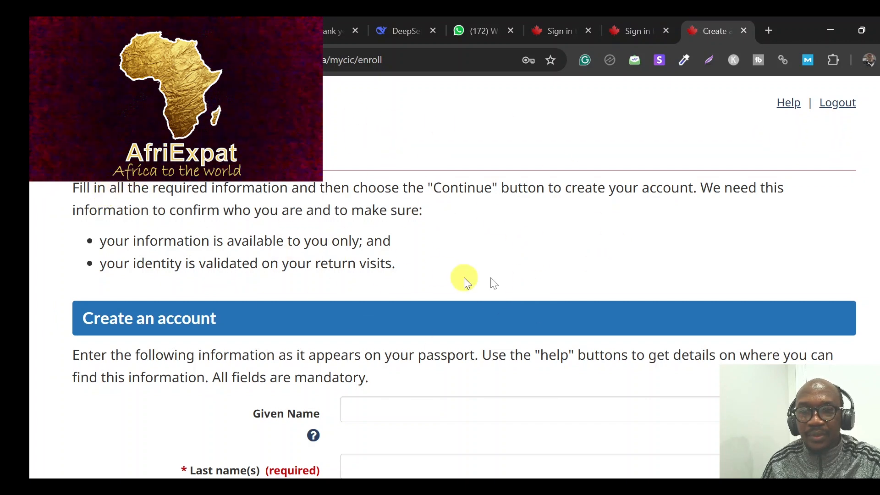
pyautogui.scroll(-4, 466, 189)
pyautogui.scroll(-7, 466, 188)
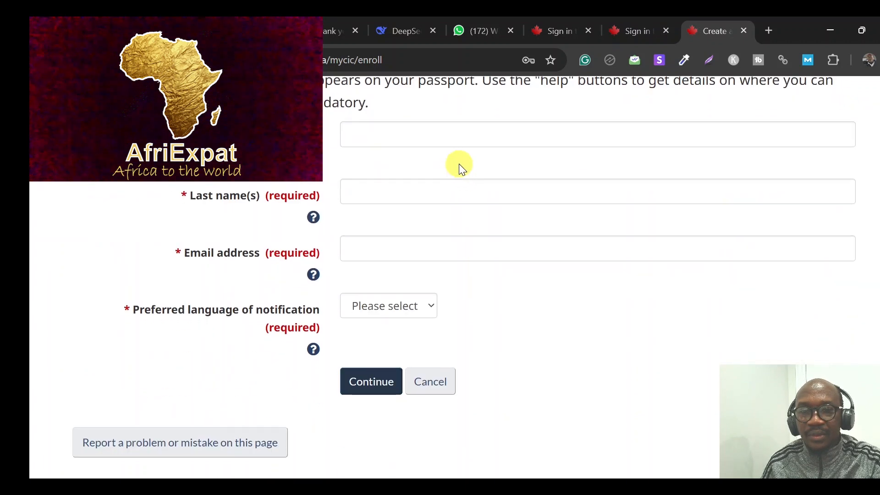
pyautogui.scroll(6, 636, 211)
pyautogui.scroll(5, 638, 209)
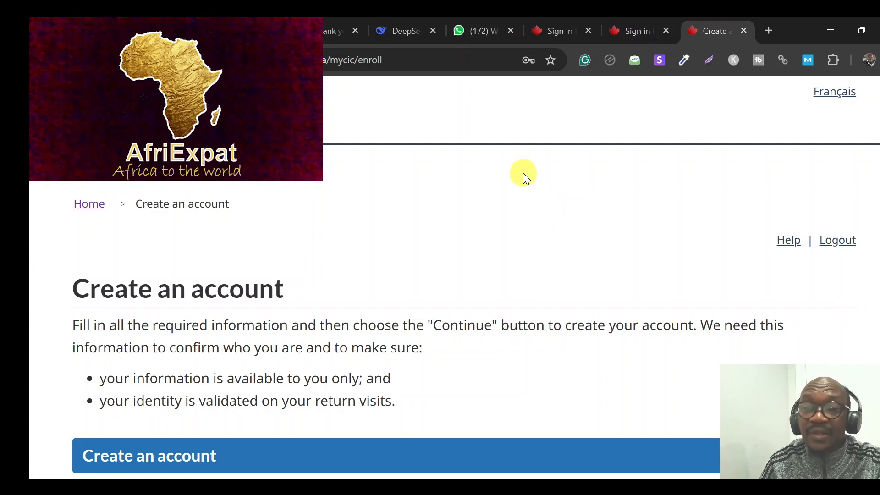
# Step: Fill in the applicant's given name and last name on the Create an account form using the saved shorter-name suggestion
pyautogui.scroll(-1, 515, 245)
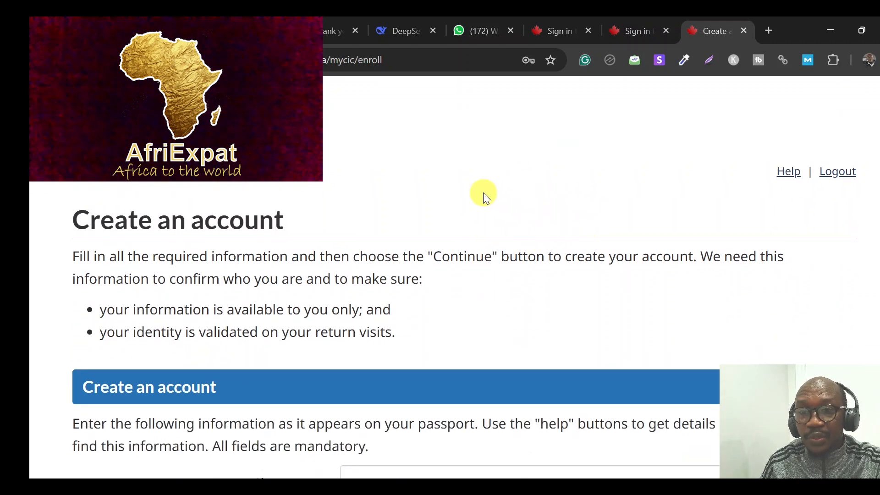
pyautogui.scroll(-2, 458, 196)
pyautogui.scroll(1, 511, 188)
pyautogui.scroll(-1, 511, 188)
pyautogui.click(371, 339)
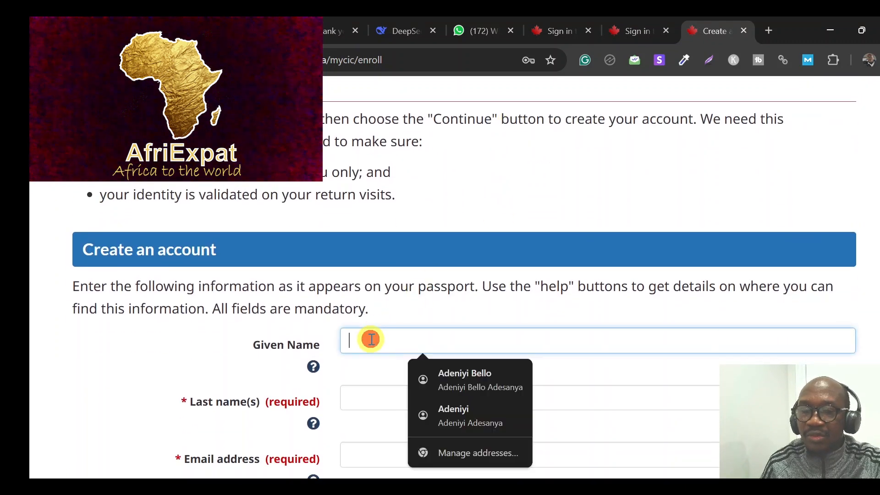
pyautogui.click(594, 209)
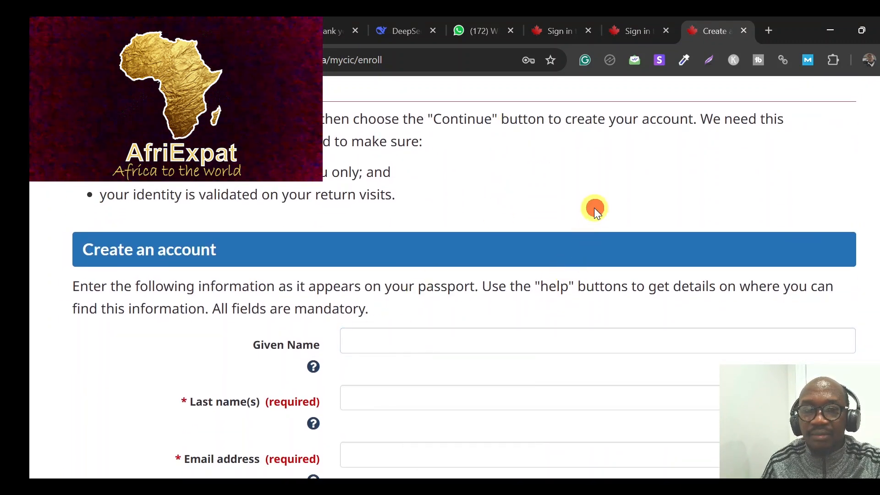
pyautogui.click(410, 347)
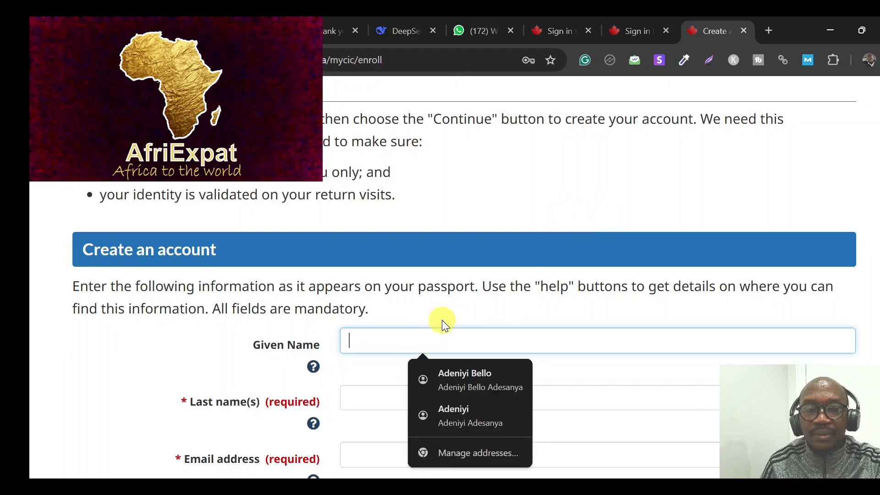
pyautogui.click(454, 410)
pyautogui.scroll(-3, 481, 287)
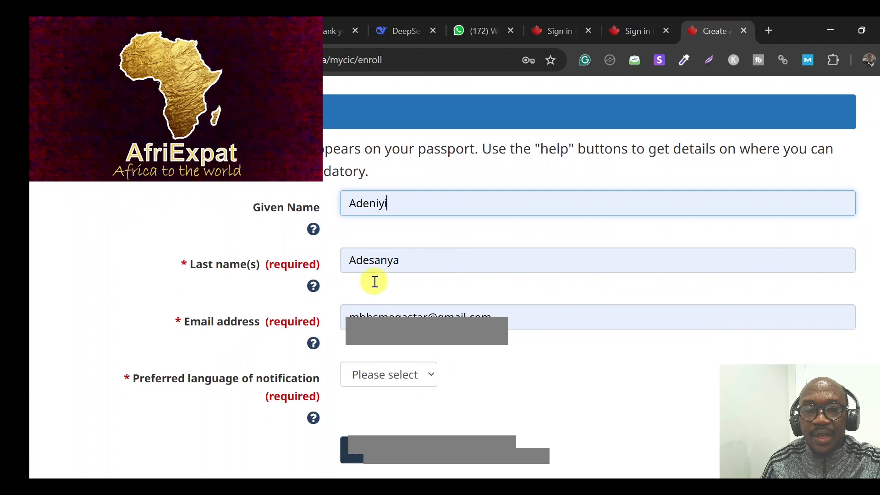
# Step: Submit the account form with a replacement email address and English as the preferred language of notification
pyautogui.moveTo(486, 316); pyautogui.dragTo(350, 316)
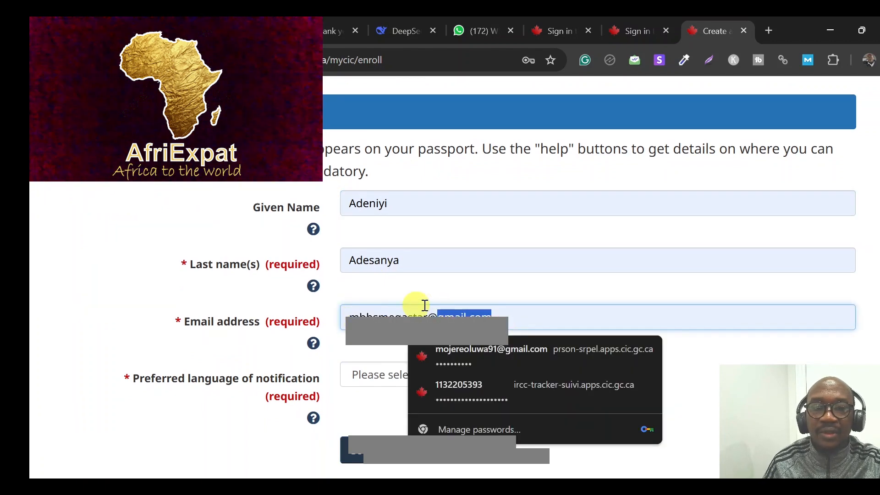
pyautogui.press('BackSpace')
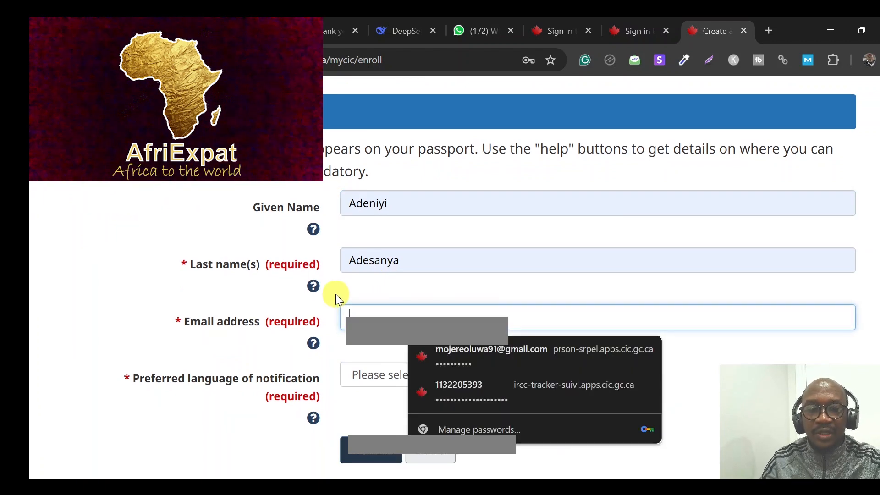
pyautogui.write('ad')
pyautogui.press('BackSpace')
pyautogui.press('BackSpace')
pyautogui.write('ma')
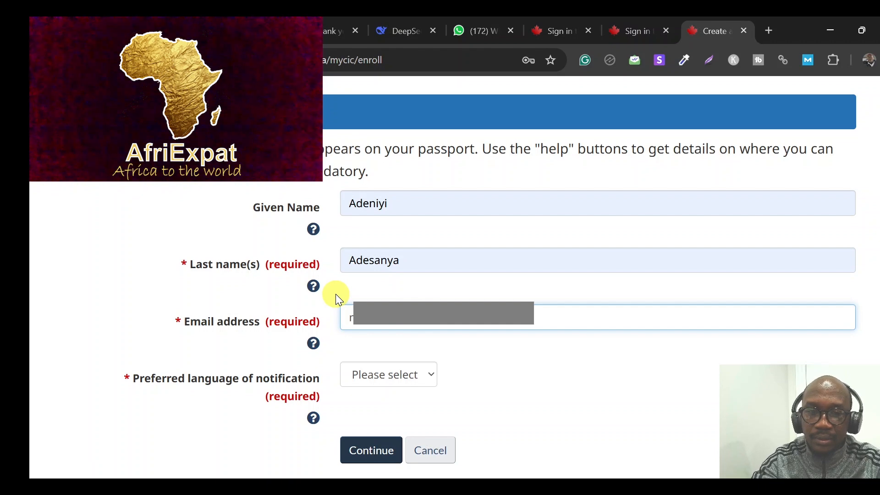
pyautogui.click(403, 376)
pyautogui.click(374, 416)
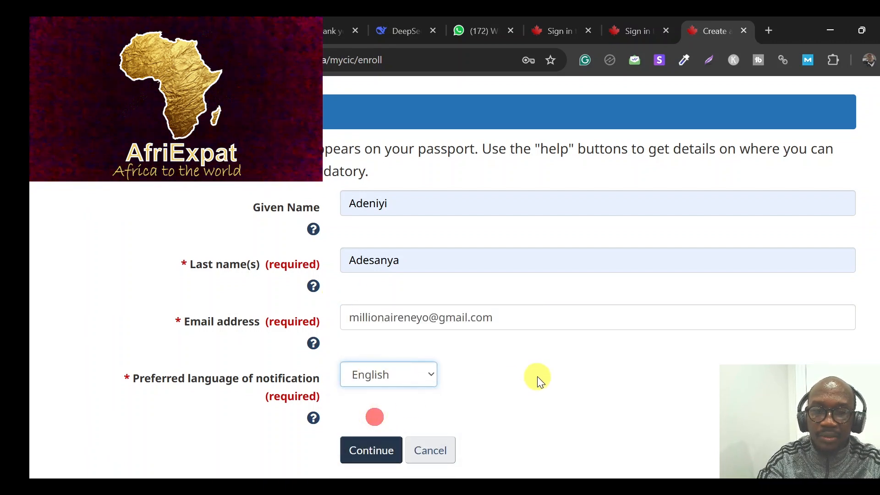
# Step: Set Security Question 1 to "Who is my best friend?" and enter its security answer
pyautogui.scroll(-3, 536, 378)
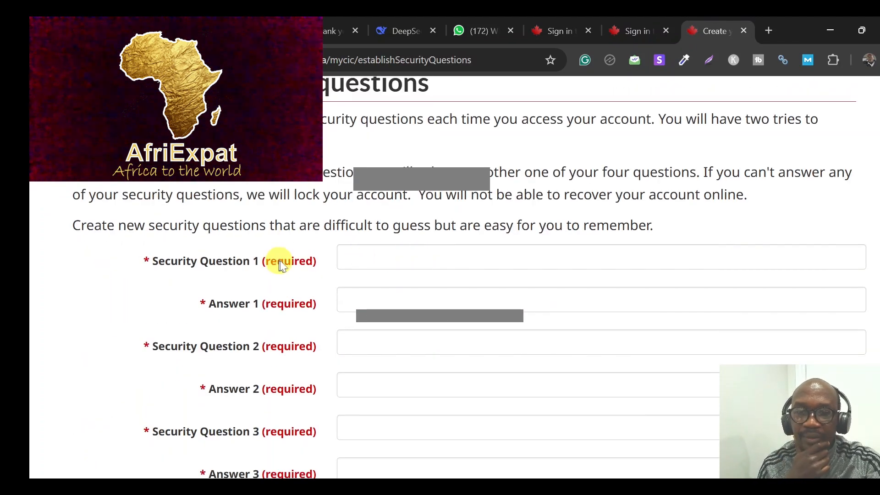
pyautogui.scroll(3, 298, 243)
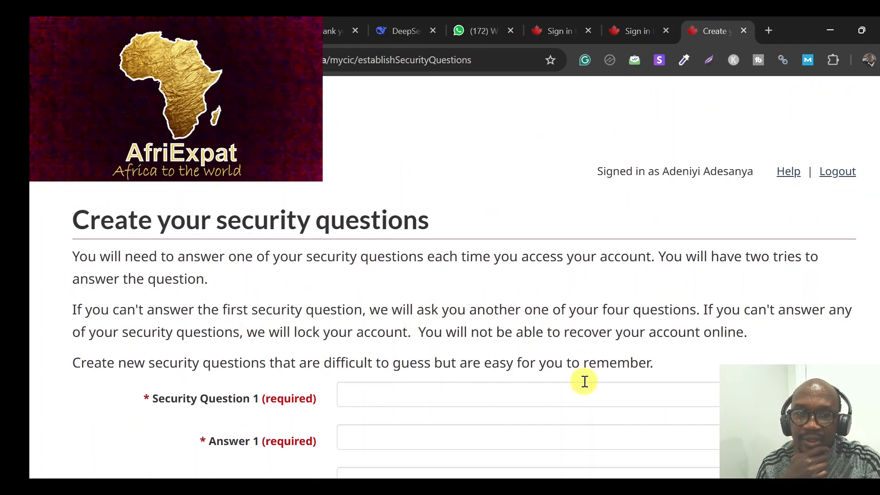
pyautogui.scroll(-3, 418, 300)
pyautogui.click(386, 257)
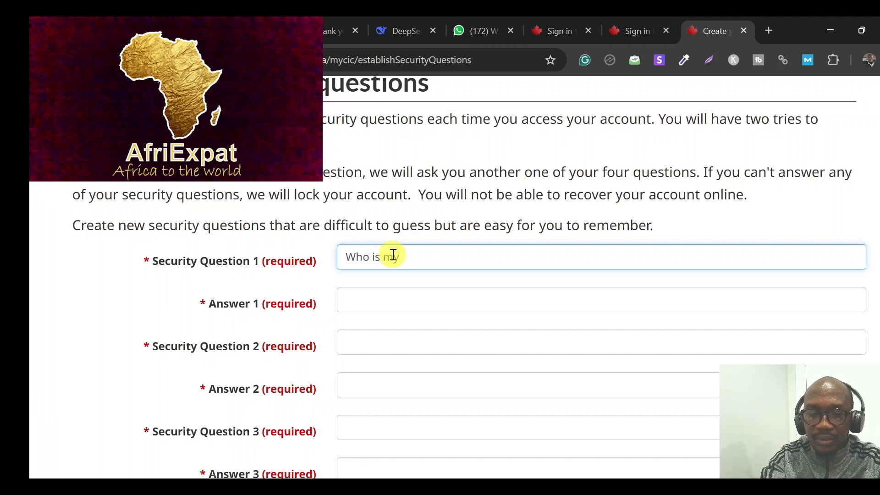
pyautogui.click(406, 301)
# Step: Set Security Question 2 to "Year of Nigeria's Independence?" and enter its security answer
pyautogui.click(395, 339)
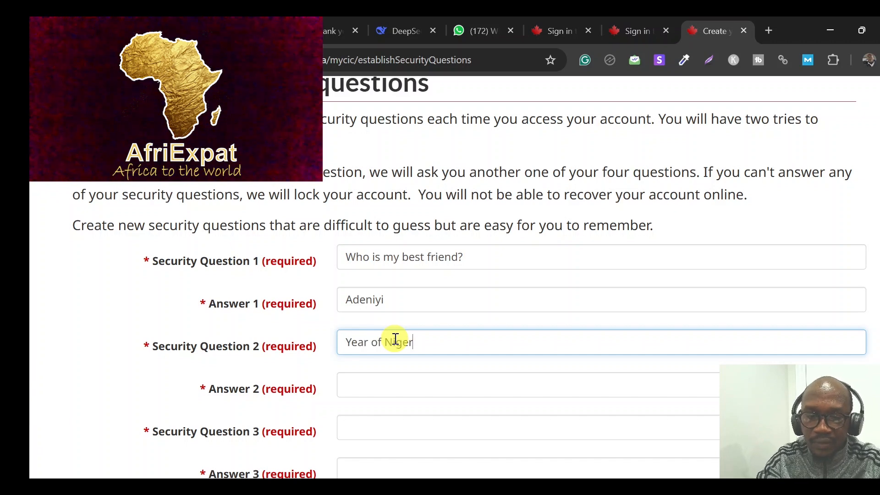
pyautogui.write("Year of Nigeria's Independence?")
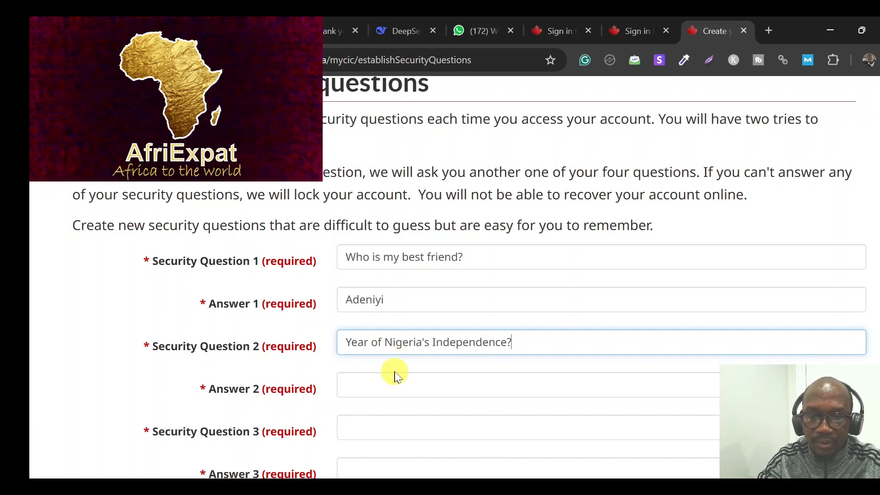
pyautogui.click(414, 388)
pyautogui.write('1')
# Step: Set Security Question 3 to "My car color?" and enter its security answer
pyautogui.scroll(-3, 418, 389)
pyautogui.click(434, 294)
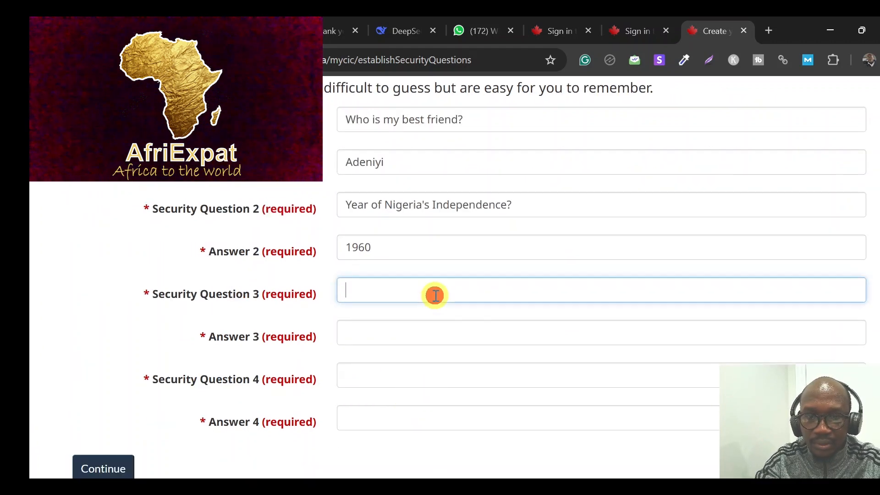
pyautogui.write('My car color')
pyautogui.click(426, 340)
pyautogui.click(438, 291)
pyautogui.write('?')
pyautogui.click(441, 337)
# Step: Set Security Question 4 to "My first name?" with its security answer, and submit the security questions
pyautogui.click(399, 377)
pyautogui.write('My first name?')
pyautogui.click(436, 416)
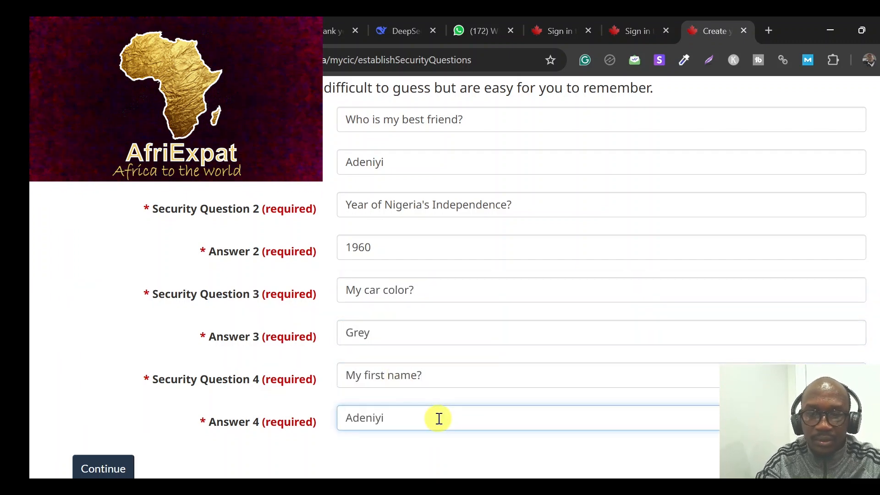
pyautogui.scroll(-2, 438, 417)
pyautogui.click(94, 401)
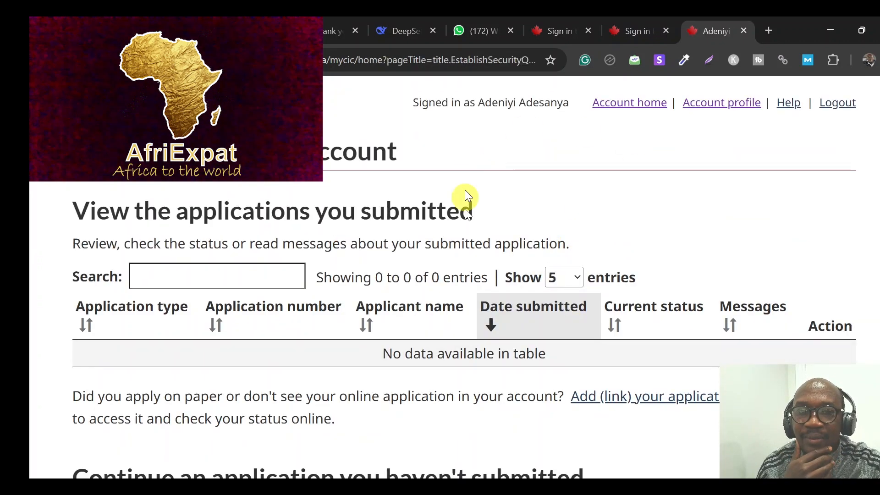
# Step: Review the account home page's sections for submitted applications and for applications not yet submitted
pyautogui.scroll(3, 734, 218)
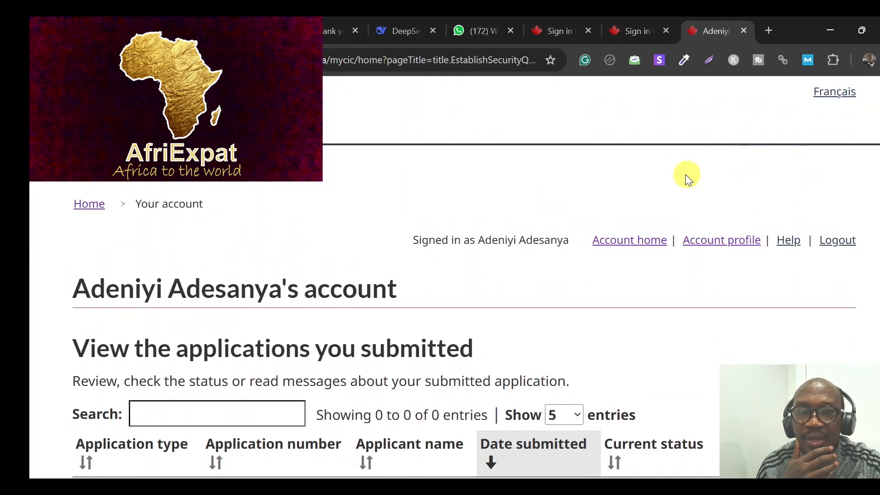
pyautogui.scroll(-5, 461, 205)
pyautogui.scroll(-4, 463, 212)
pyautogui.scroll(2, 465, 204)
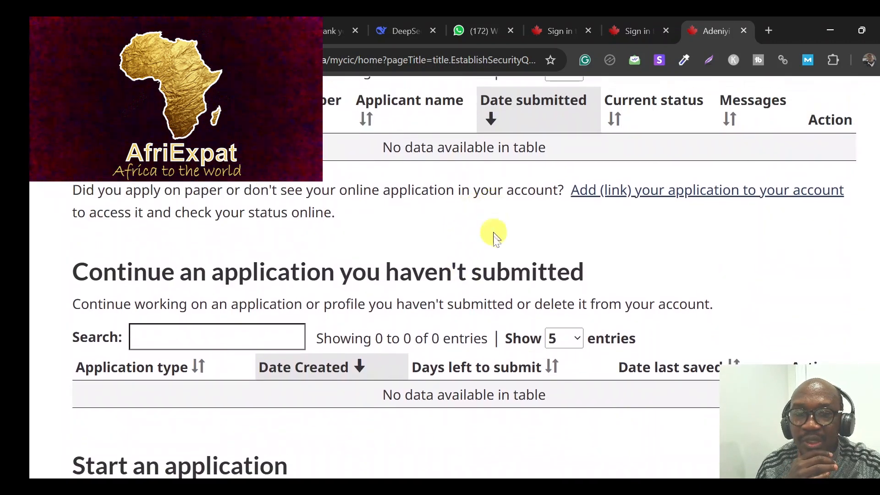
pyautogui.scroll(1, 459, 282)
pyautogui.scroll(3, 454, 265)
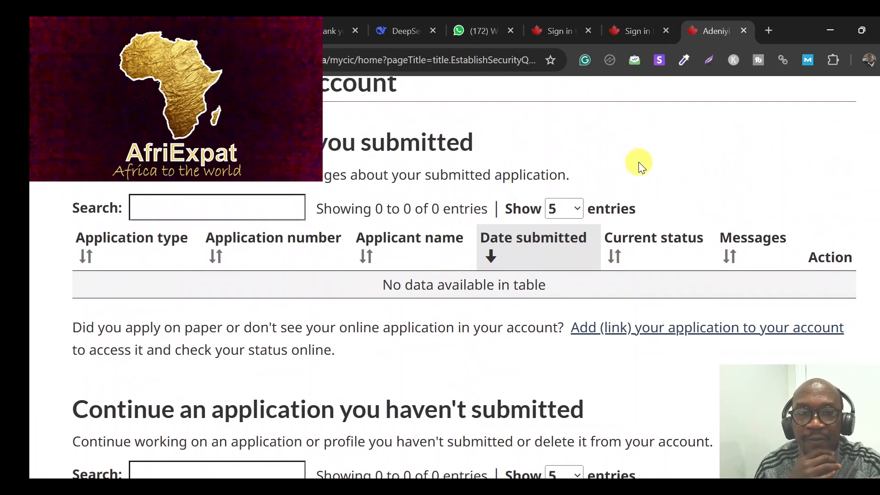
pyautogui.scroll(2, 639, 166)
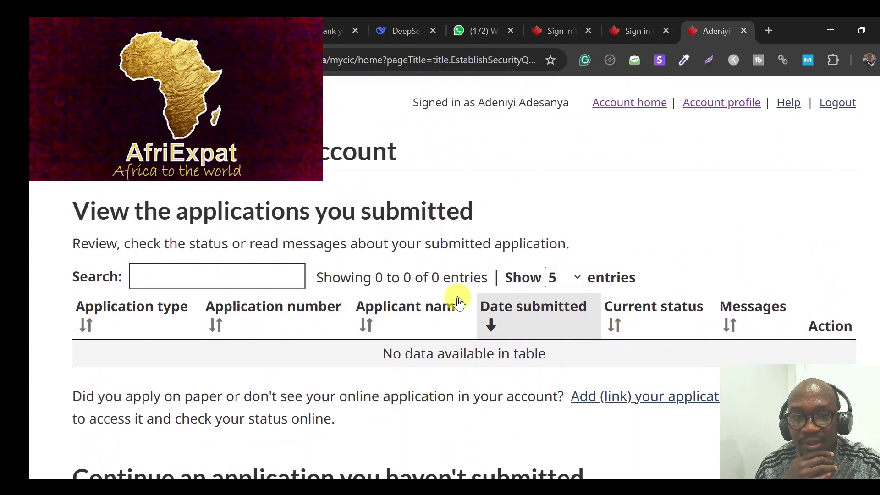
pyautogui.scroll(-4, 504, 367)
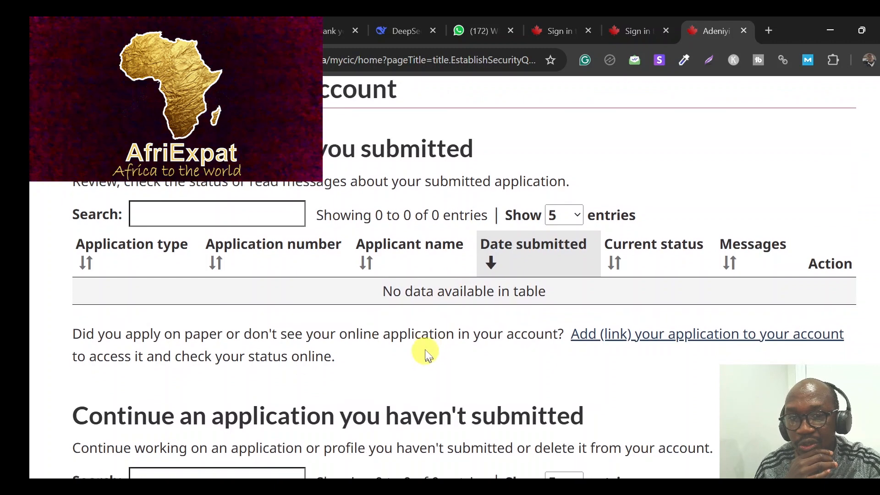
pyautogui.scroll(2, 409, 213)
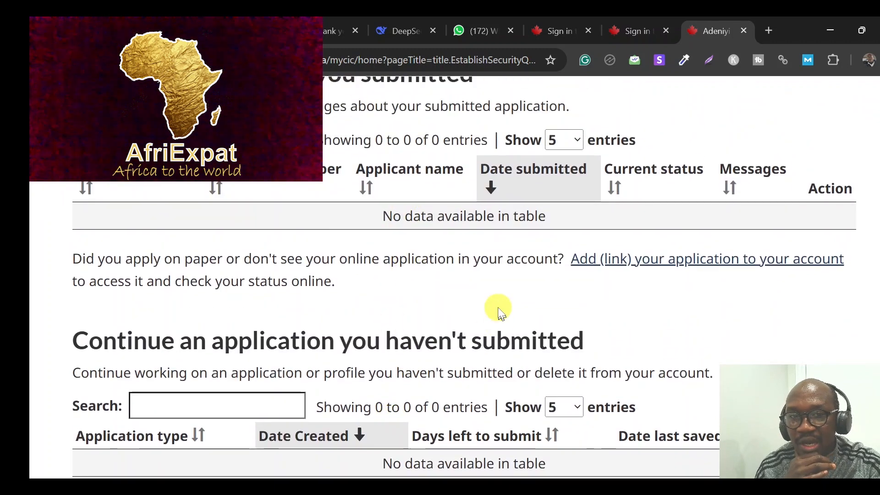
pyautogui.scroll(4, 460, 320)
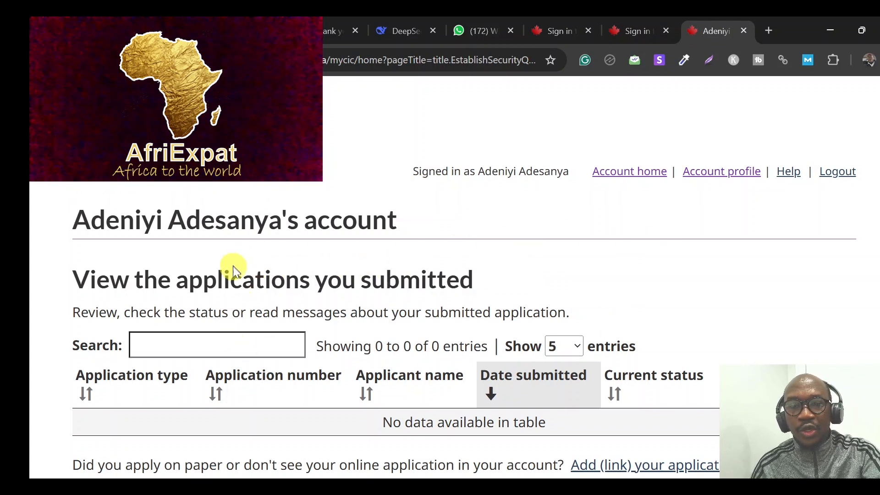
pyautogui.scroll(-3, 265, 270)
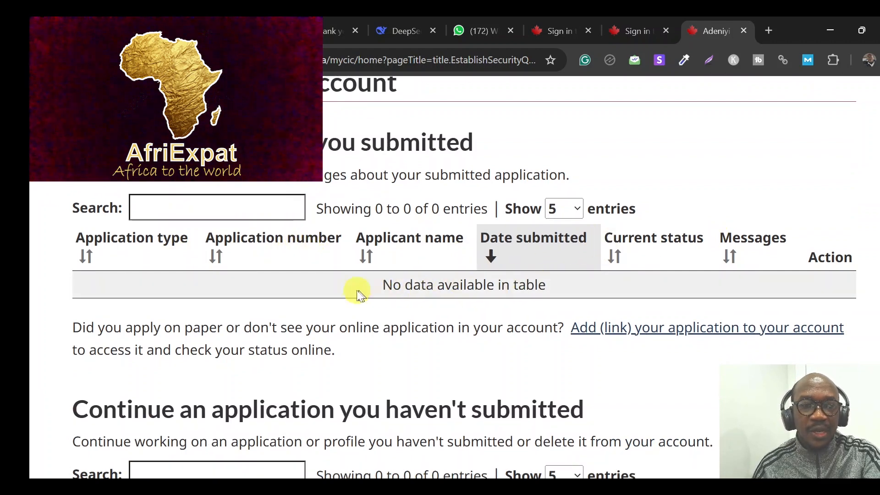
pyautogui.scroll(-3, 312, 290)
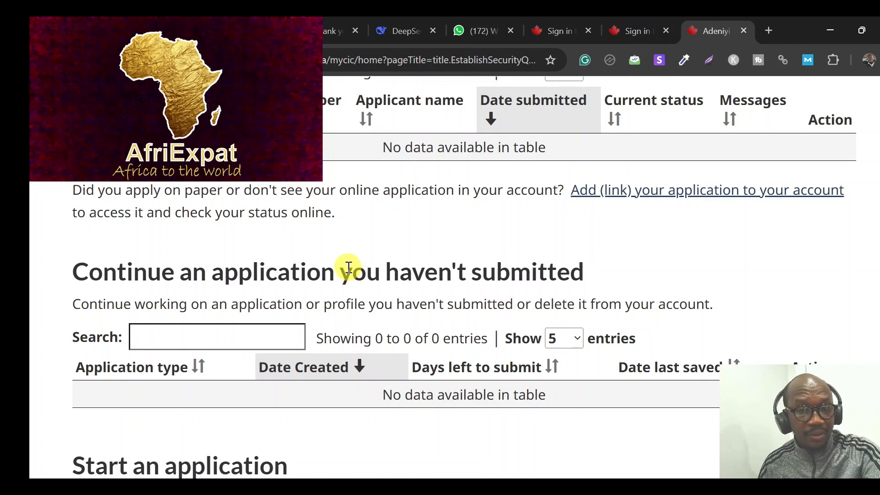
pyautogui.scroll(4, 435, 292)
pyautogui.scroll(-4, 435, 291)
pyautogui.scroll(1, 448, 261)
pyautogui.scroll(-1, 447, 260)
# Step: Open "Apply to come to Canada" from the account's options for starting an application
pyautogui.scroll(-6, 458, 252)
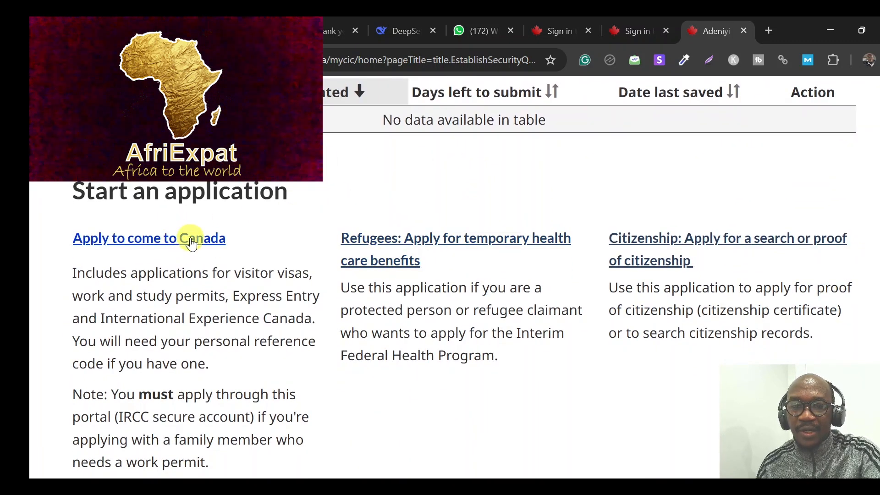
pyautogui.scroll(-2, 192, 242)
pyautogui.scroll(-3, 183, 229)
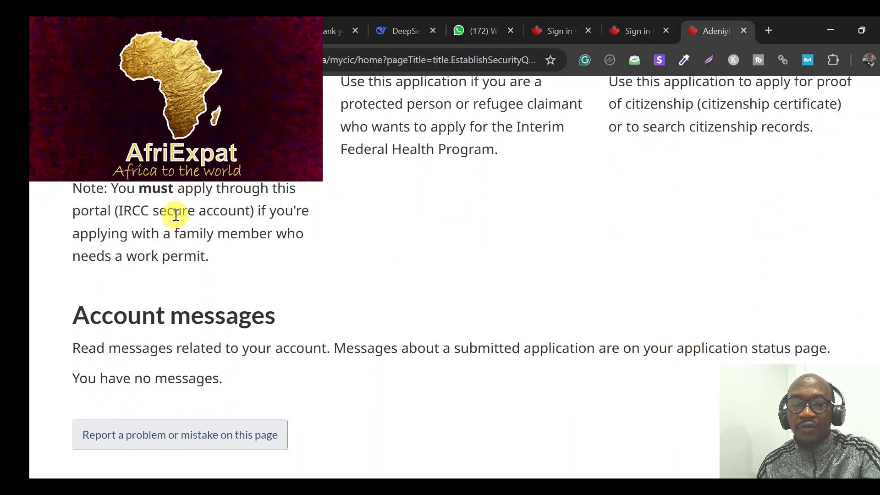
pyautogui.scroll(6, 175, 215)
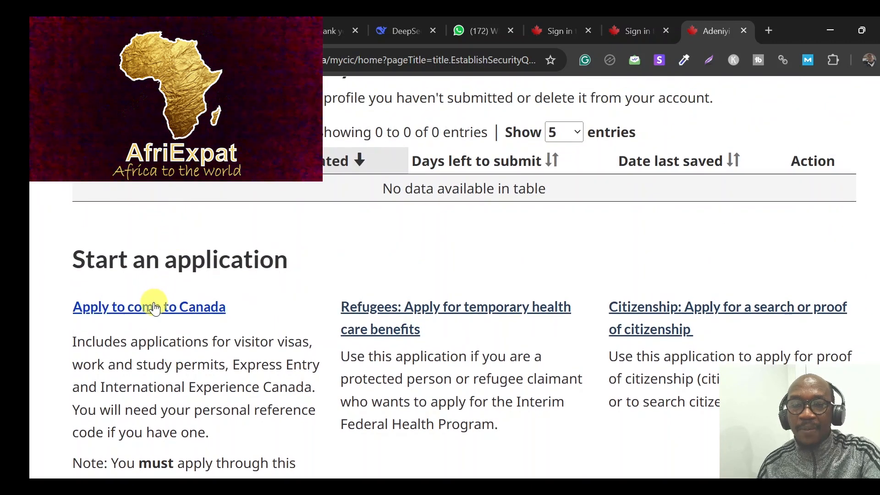
pyautogui.click(155, 305)
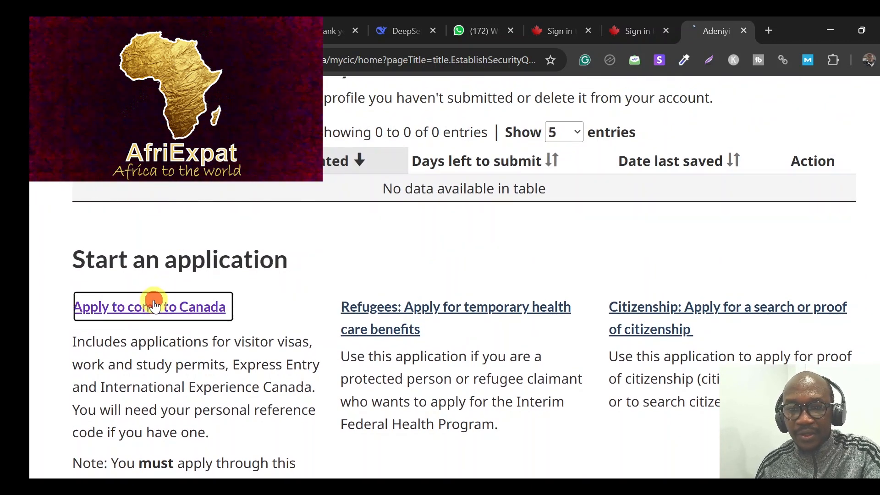
# Step: Examine the Personal Reference Code section and the online eligibility options for applicants who do not have a code
pyautogui.scroll(-3, 259, 243)
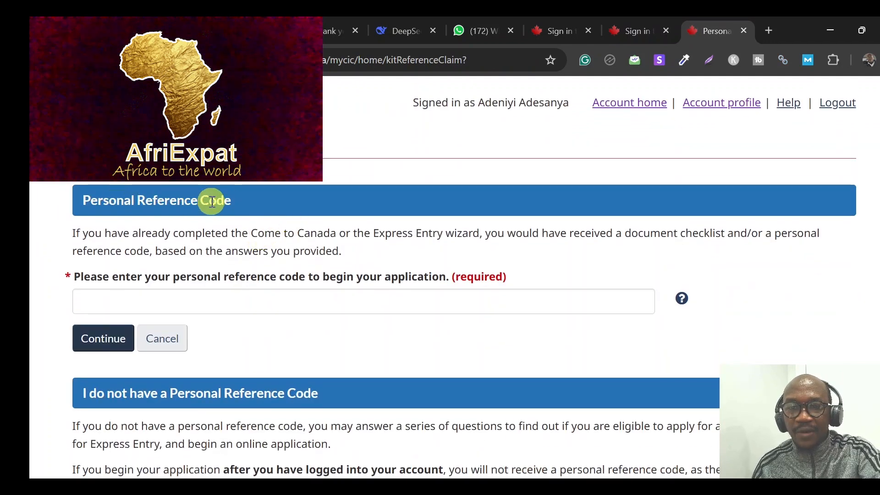
pyautogui.tripleClick(232, 200)
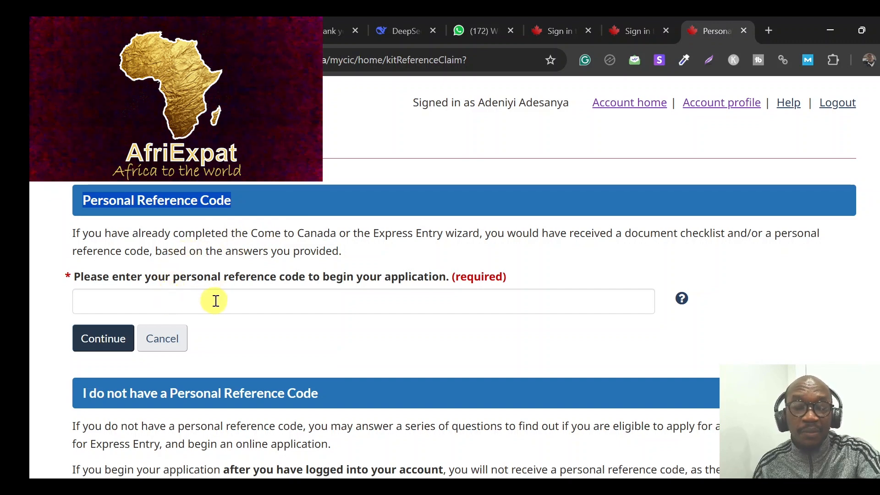
pyautogui.click(176, 303)
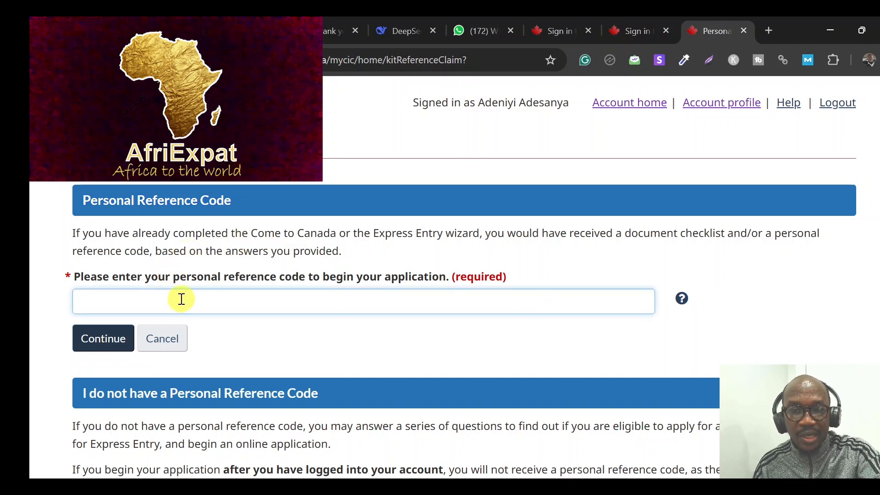
pyautogui.click(303, 332)
pyautogui.scroll(-5, 303, 331)
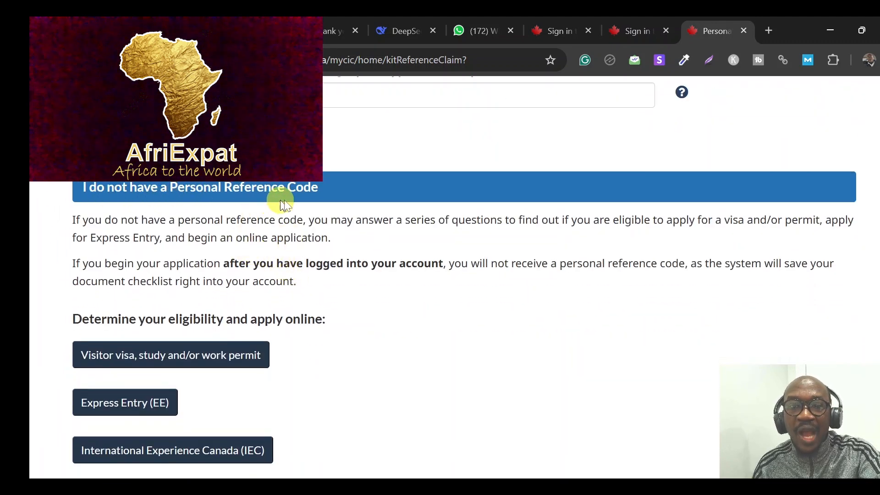
pyautogui.scroll(-1, 258, 217)
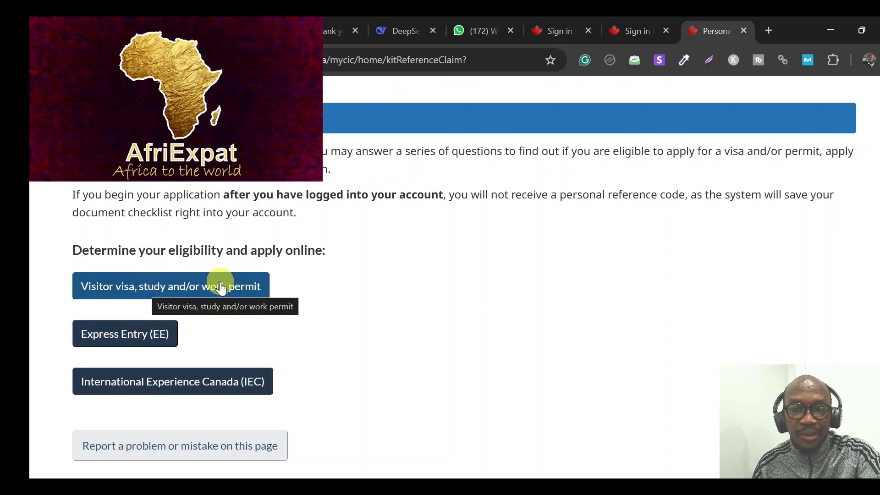
# Step: Start the Express Entry eligibility questionnaire and answer Ontario as the province or territory planned to live in
pyautogui.click(136, 329)
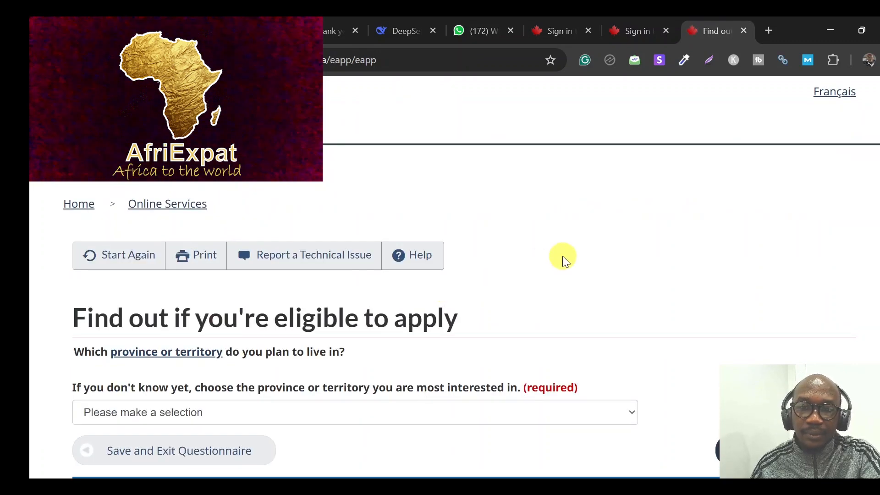
pyautogui.scroll(-3, 563, 255)
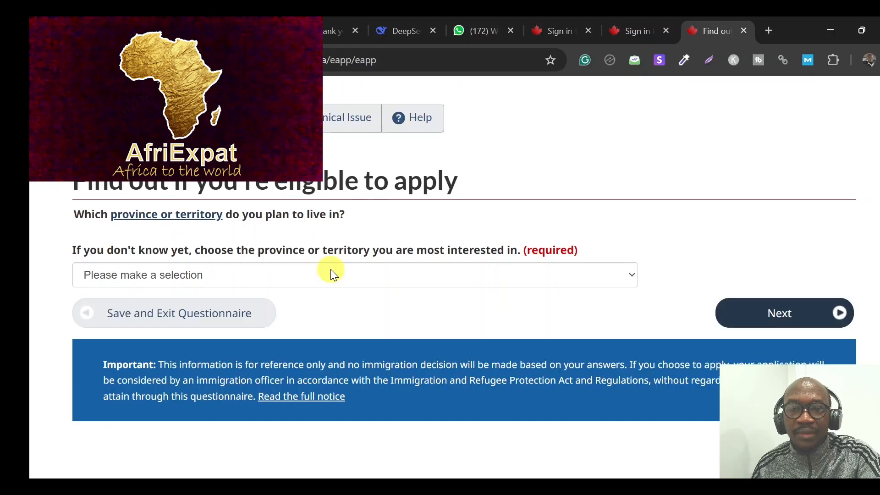
pyautogui.click(334, 274)
pyautogui.click(333, 274)
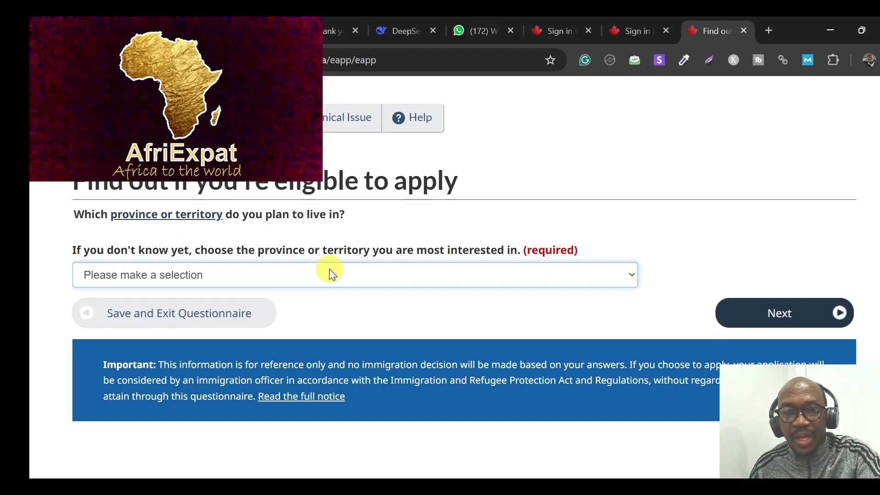
pyautogui.click(329, 268)
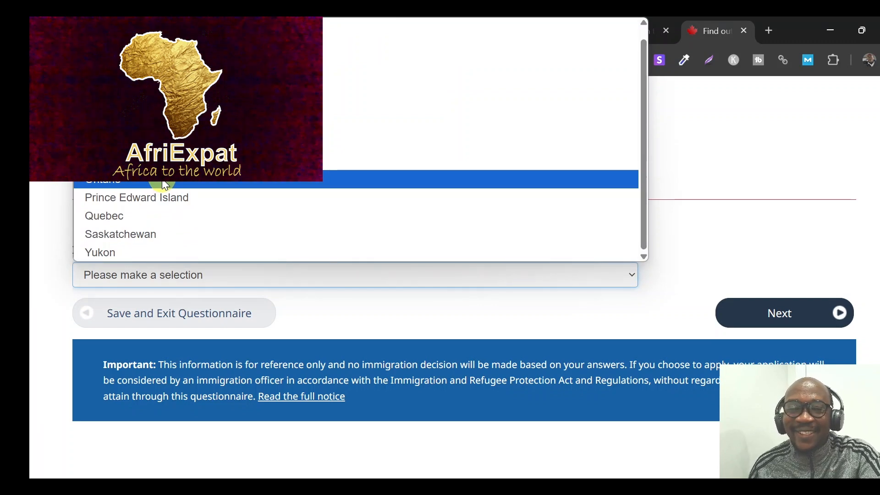
pyautogui.click(165, 185)
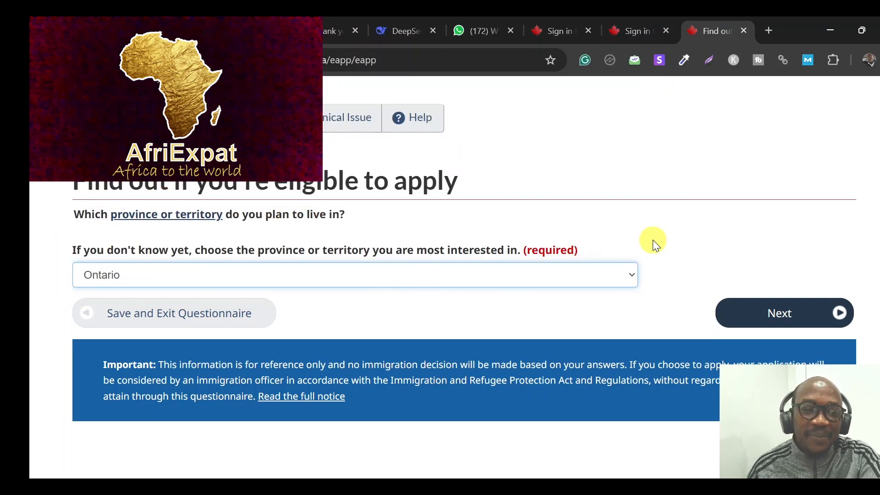
pyautogui.click(795, 312)
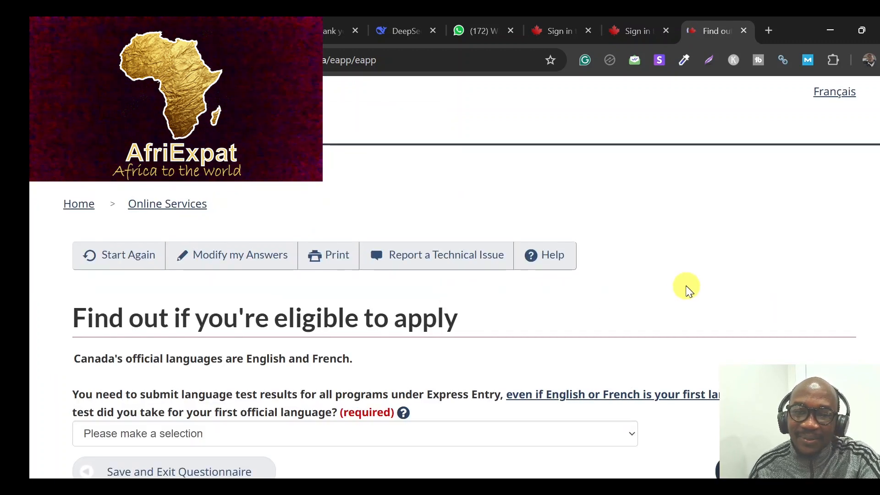
# Step: Choose IELTS as the test taken for the first official language and continue to the following question
pyautogui.scroll(-3, 683, 287)
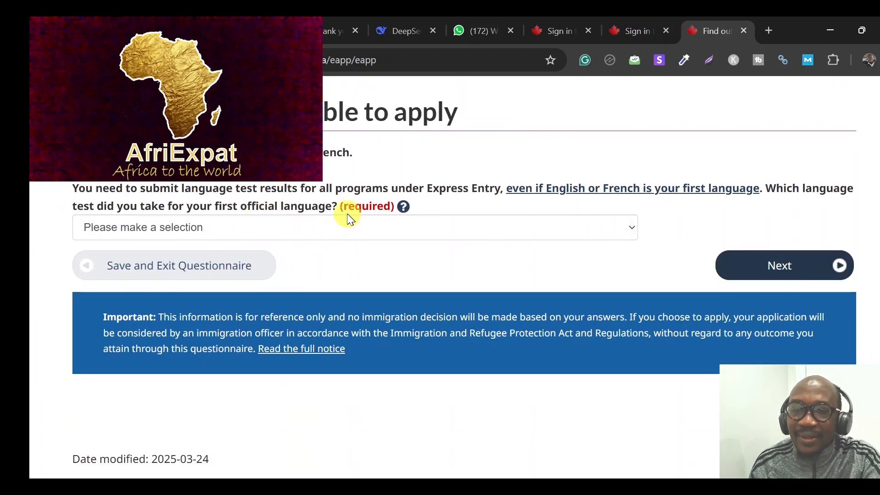
pyautogui.scroll(1, 323, 174)
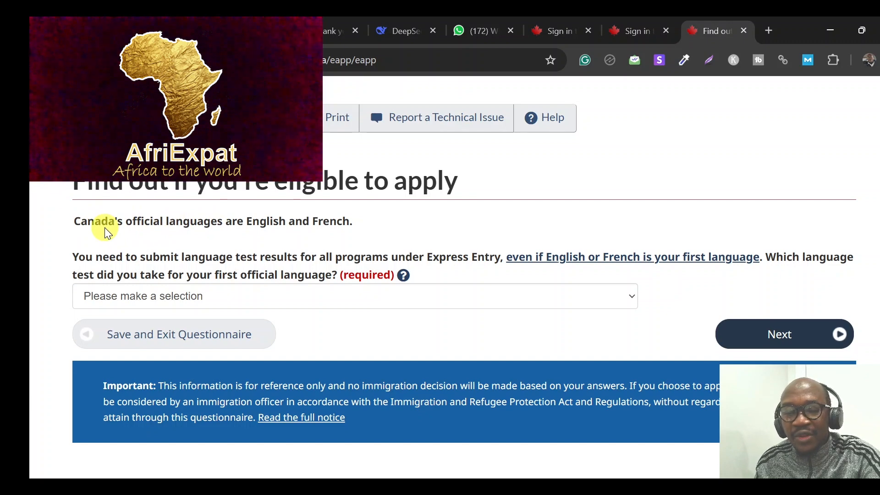
pyautogui.click(231, 296)
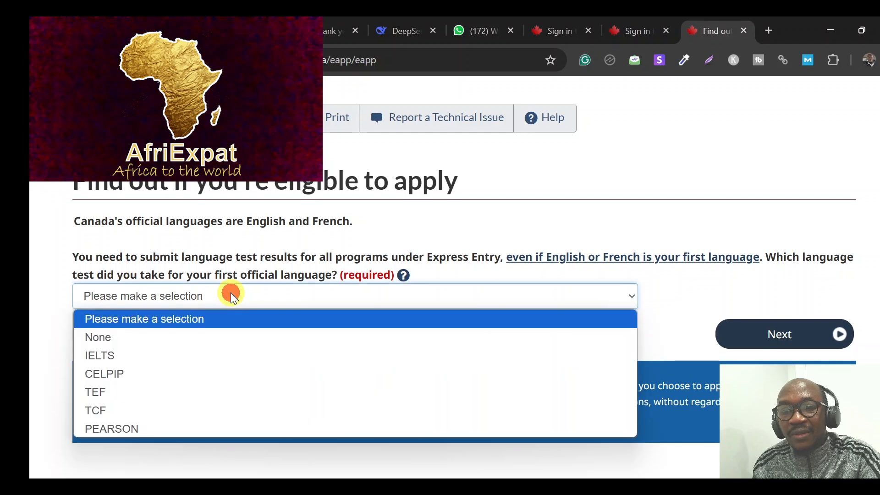
pyautogui.click(109, 356)
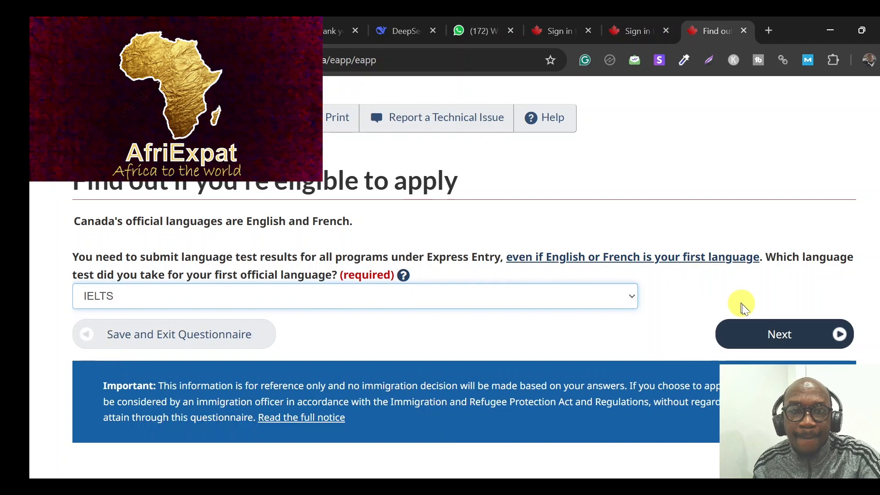
pyautogui.click(761, 331)
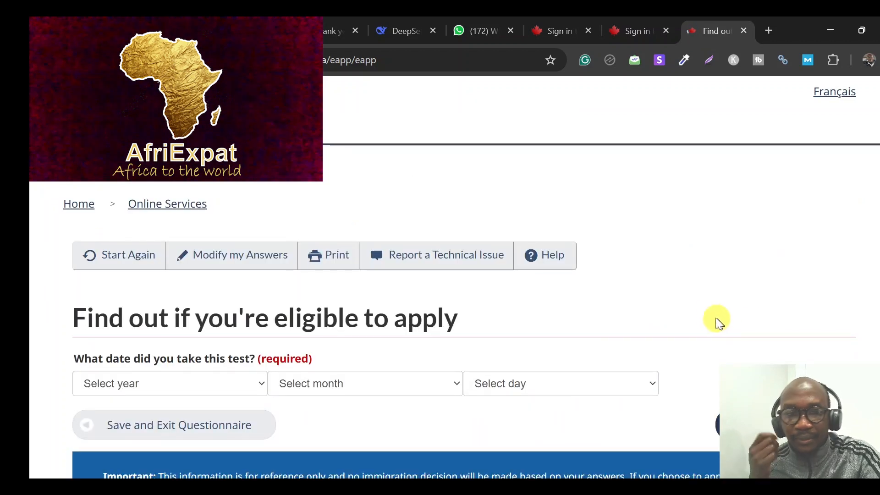
# Step: Set the language test date to 2024, December, 01 and submit the answer
pyautogui.scroll(-1, 701, 312)
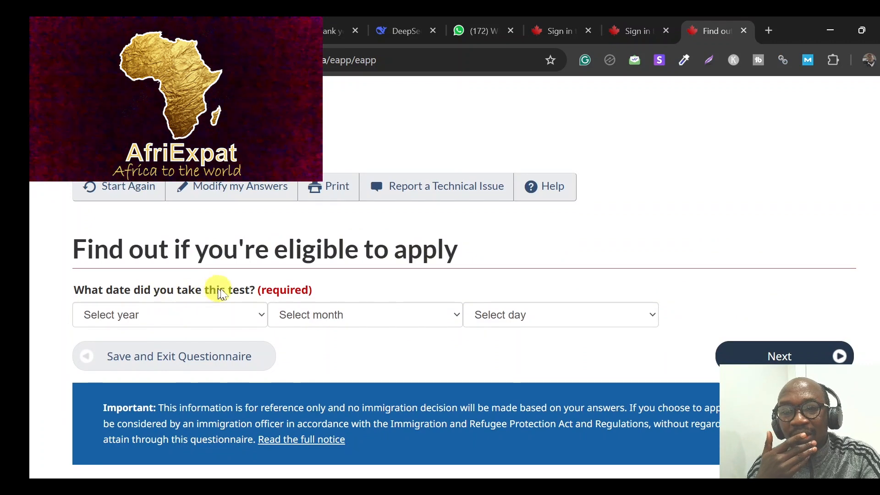
pyautogui.click(264, 316)
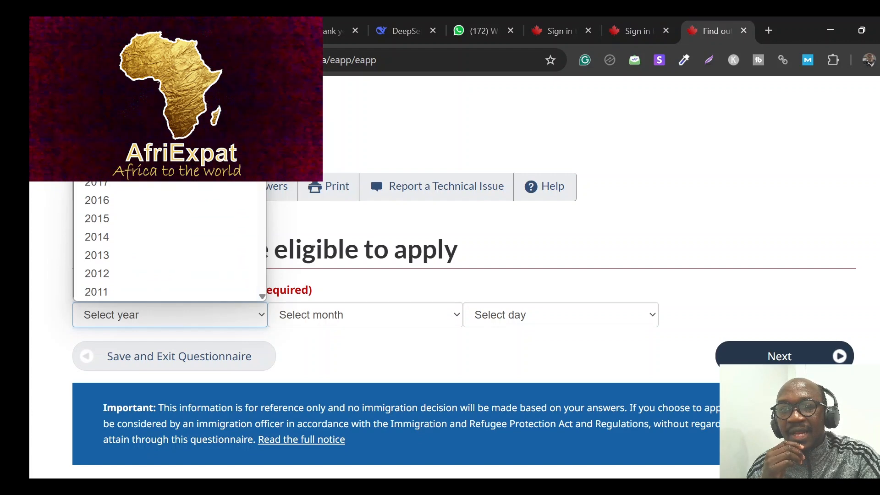
pyautogui.click(174, 54)
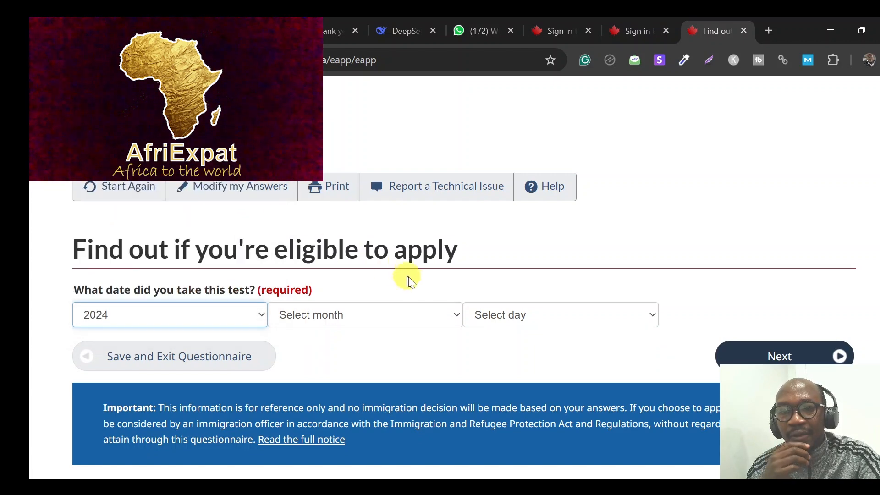
pyautogui.click(414, 311)
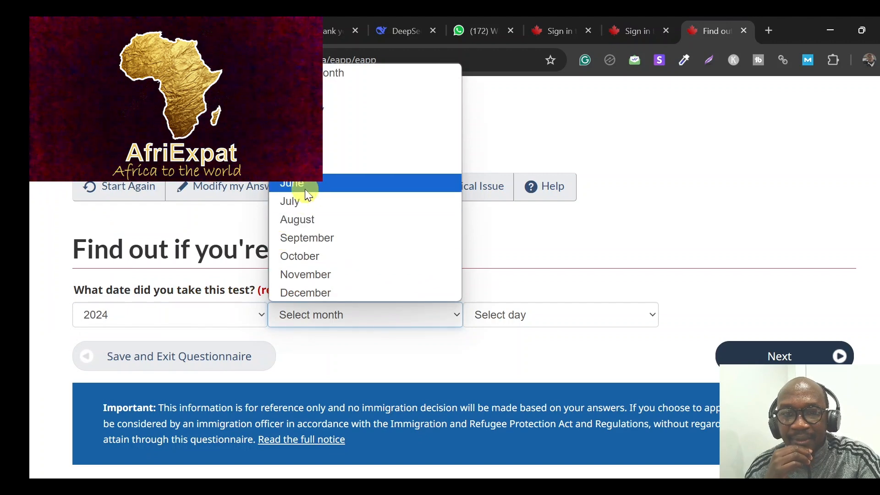
pyautogui.click(315, 292)
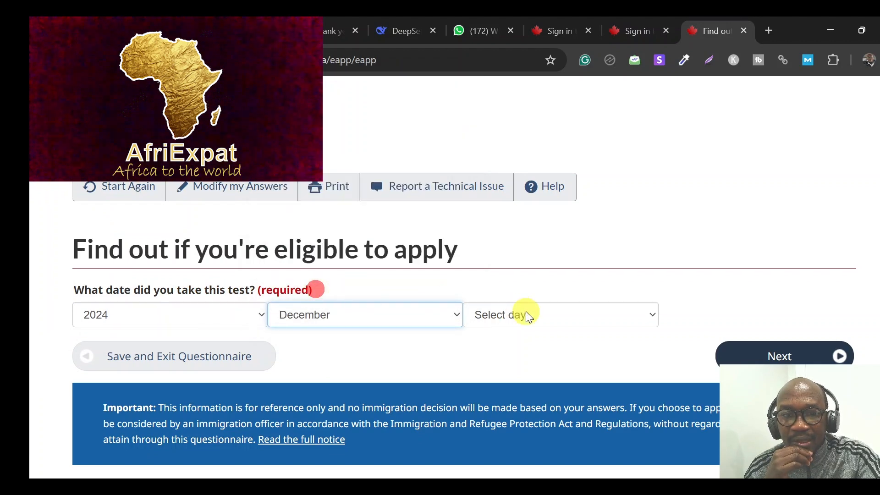
pyautogui.click(544, 315)
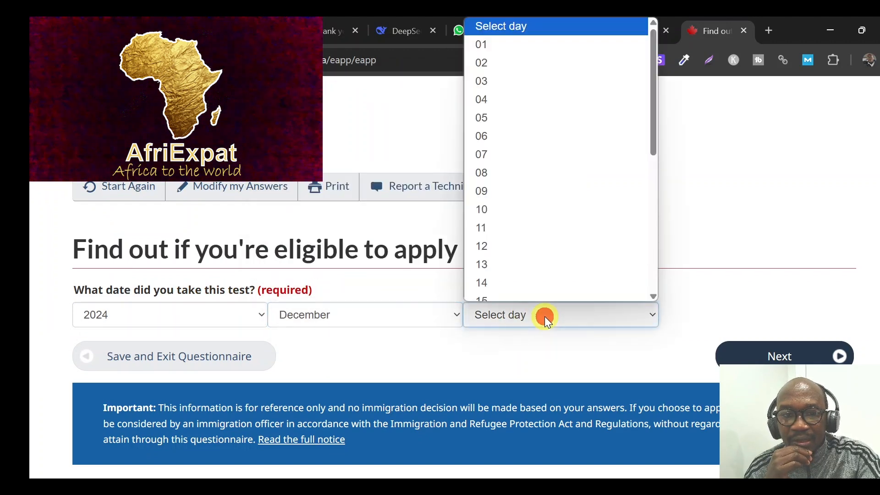
pyautogui.click(488, 36)
pyautogui.click(683, 273)
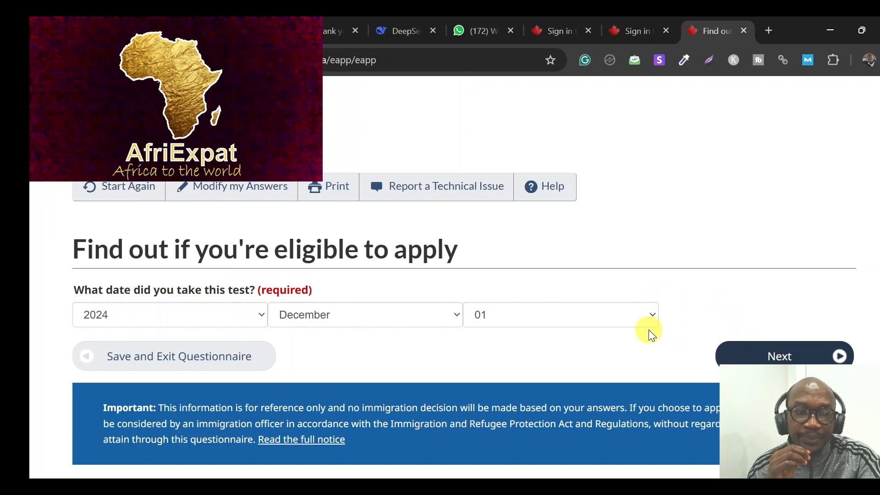
pyautogui.click(779, 355)
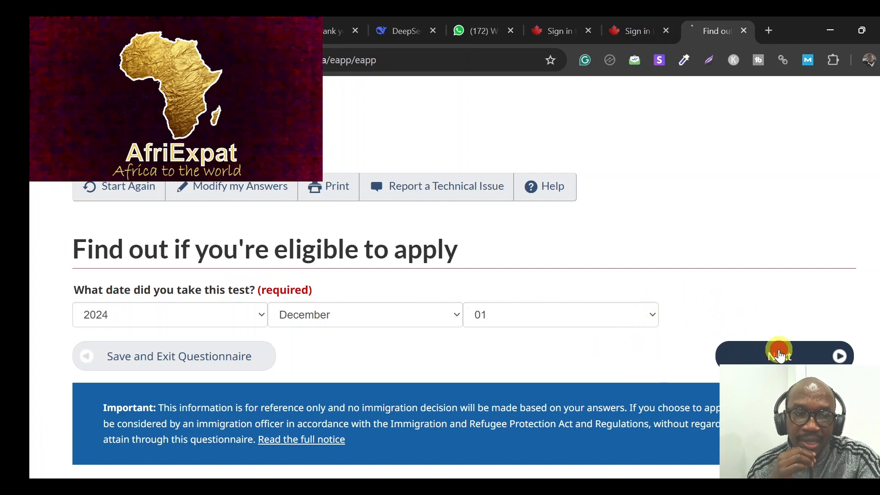
# Step: Set the first language test scores to 8.5 for Speaking and 8 for Listening
pyautogui.scroll(-3, 595, 297)
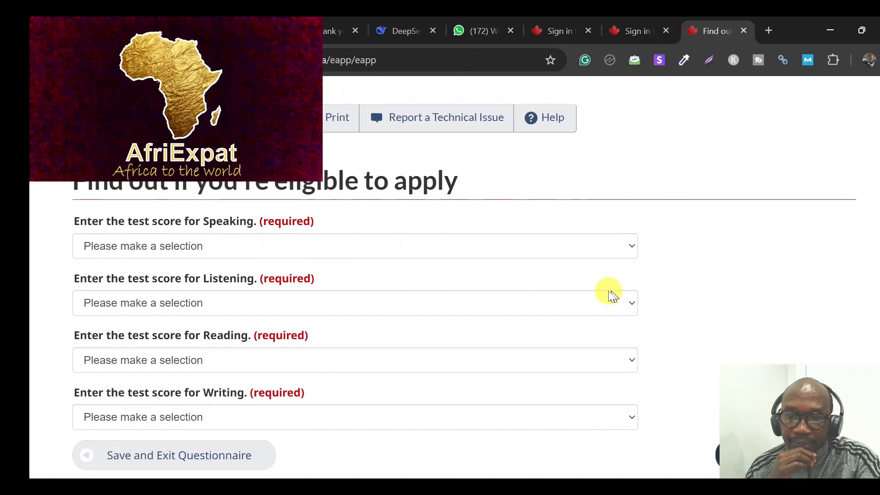
pyautogui.click(166, 249)
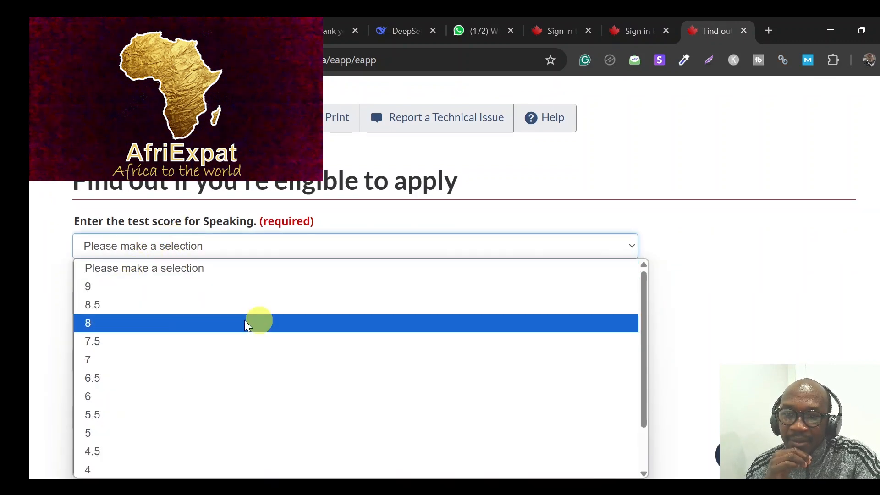
pyautogui.click(161, 304)
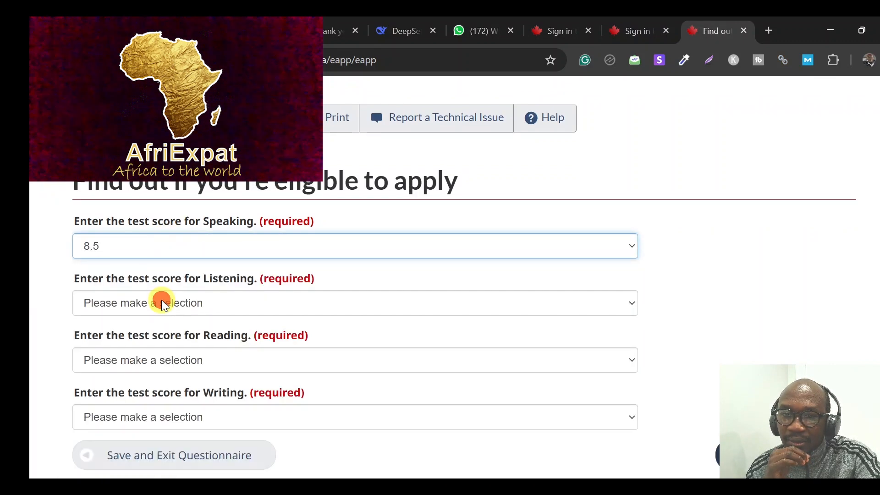
pyautogui.click(231, 302)
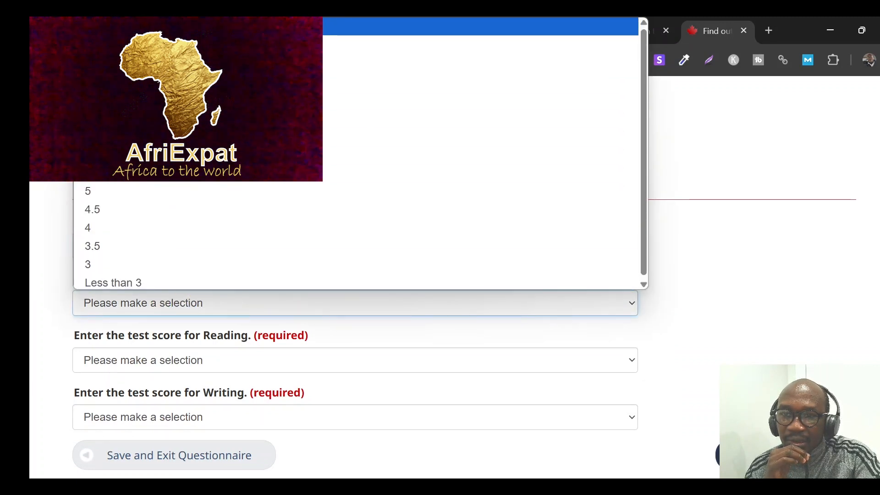
pyautogui.click(275, 81)
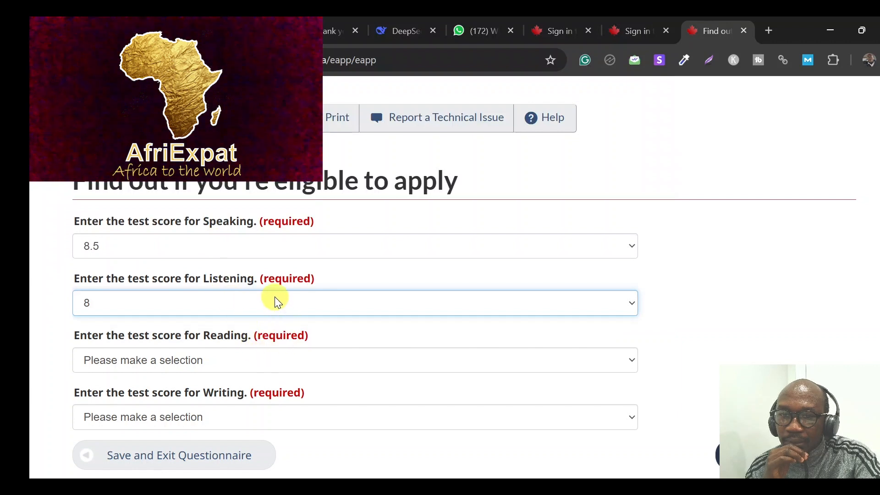
# Step: Set the Reading score to 9, choose a Writing score, and submit the test scores
pyautogui.click(231, 354)
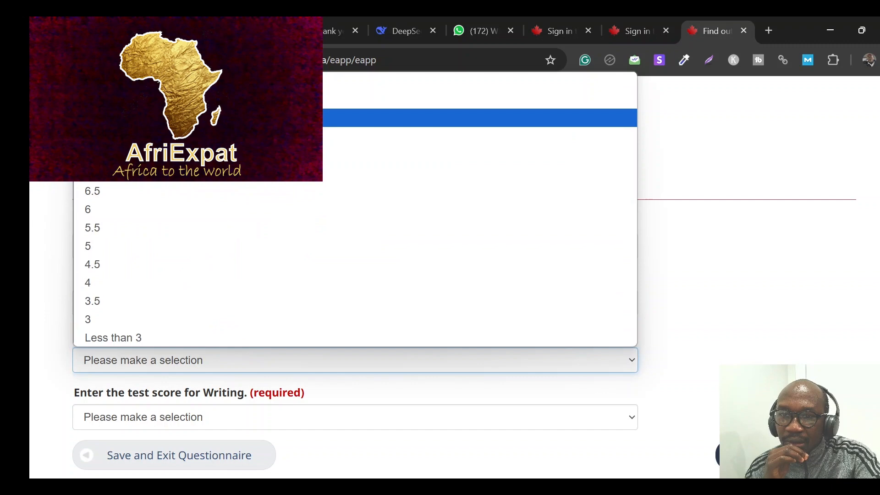
pyautogui.click(275, 118)
pyautogui.scroll(-3, 174, 280)
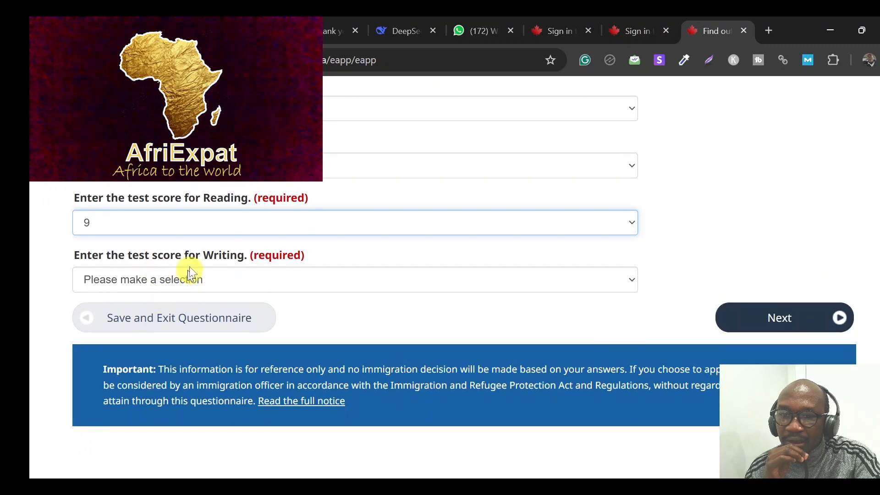
pyautogui.click(220, 281)
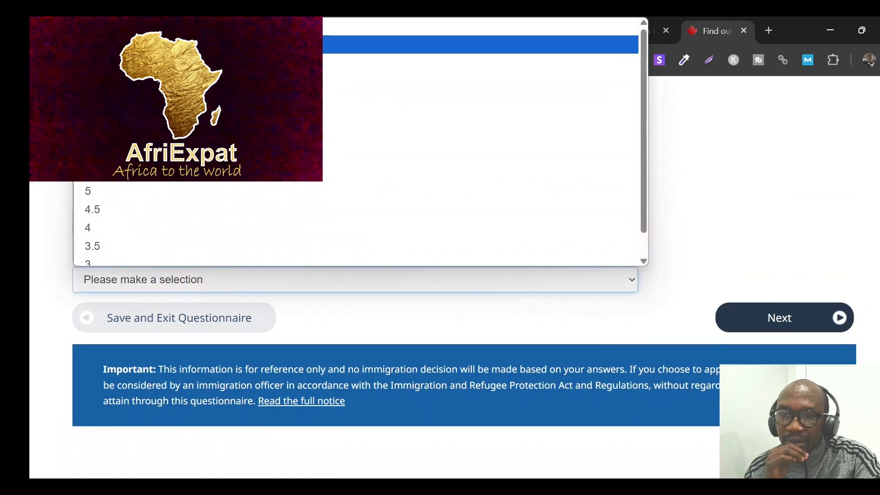
pyautogui.click(275, 44)
pyautogui.click(777, 222)
pyautogui.click(782, 319)
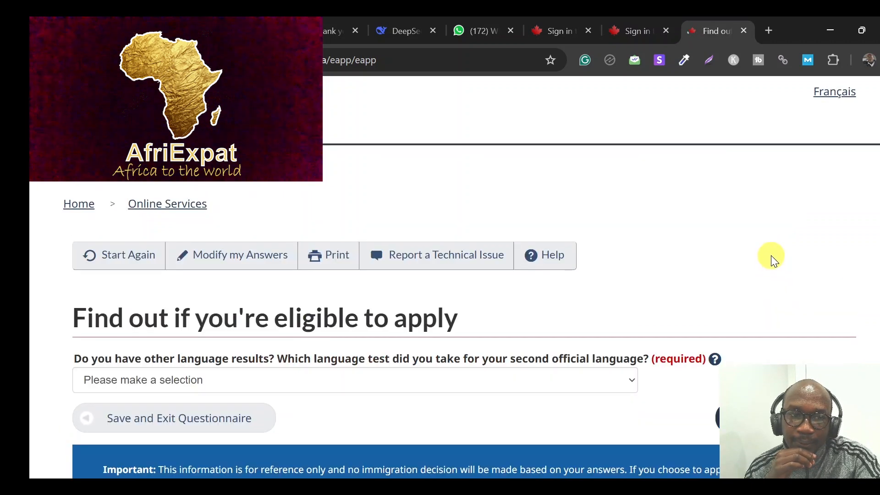
# Step: Answer None for the second official language test and continue the questionnaire
pyautogui.scroll(-2, 733, 265)
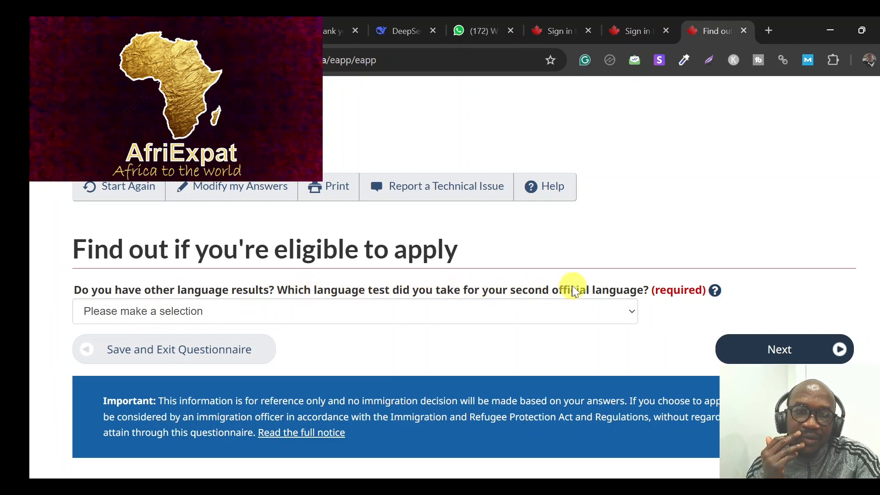
pyautogui.click(614, 316)
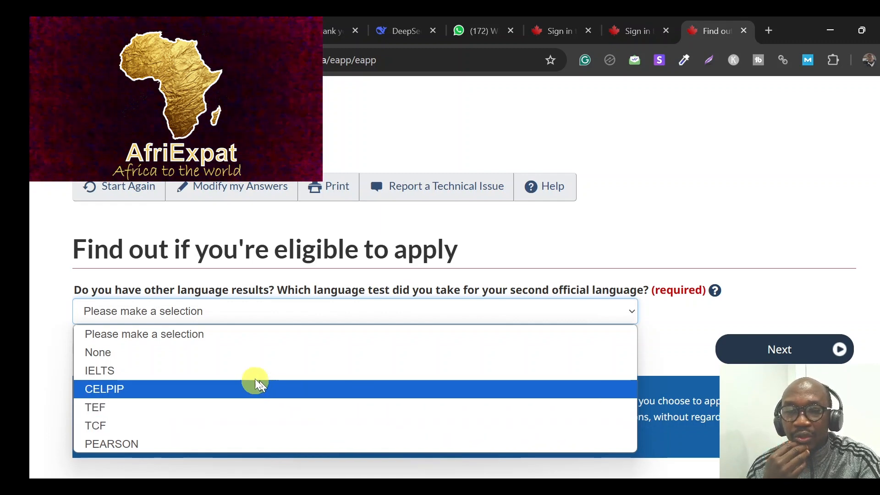
pyautogui.click(242, 355)
pyautogui.click(783, 354)
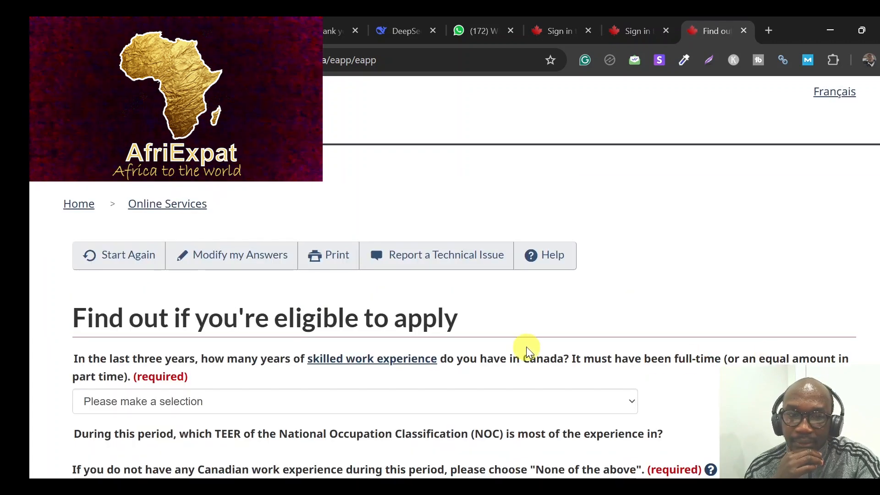
# Step: Set skilled work experience in Canada to None and the NOC TEER category to "None of the above"
pyautogui.scroll(-3, 527, 348)
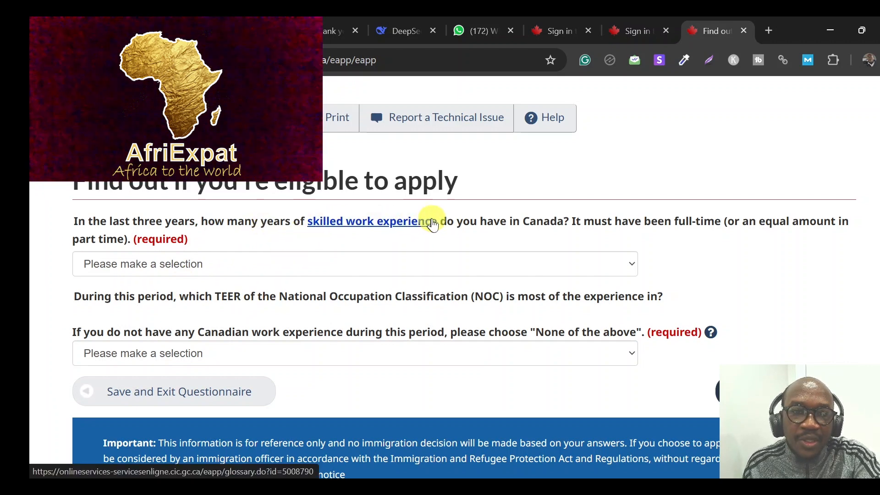
pyautogui.click(400, 262)
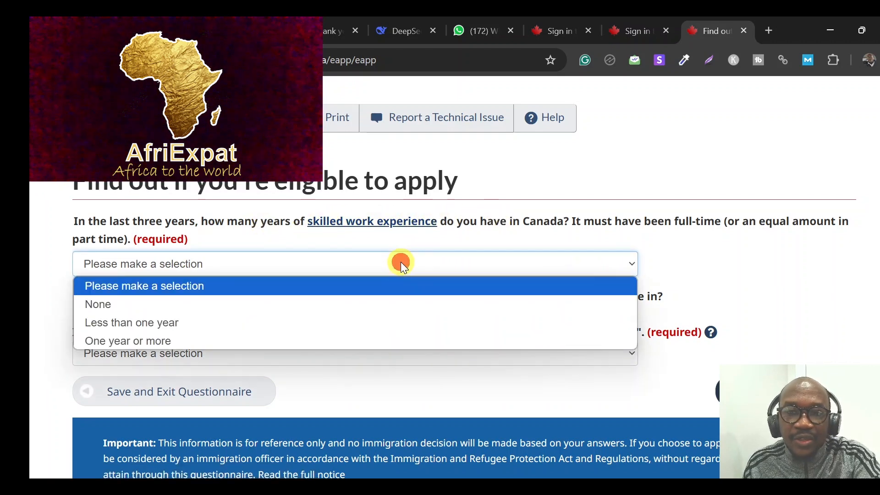
pyautogui.click(251, 309)
pyautogui.scroll(-1, 256, 293)
pyautogui.click(144, 294)
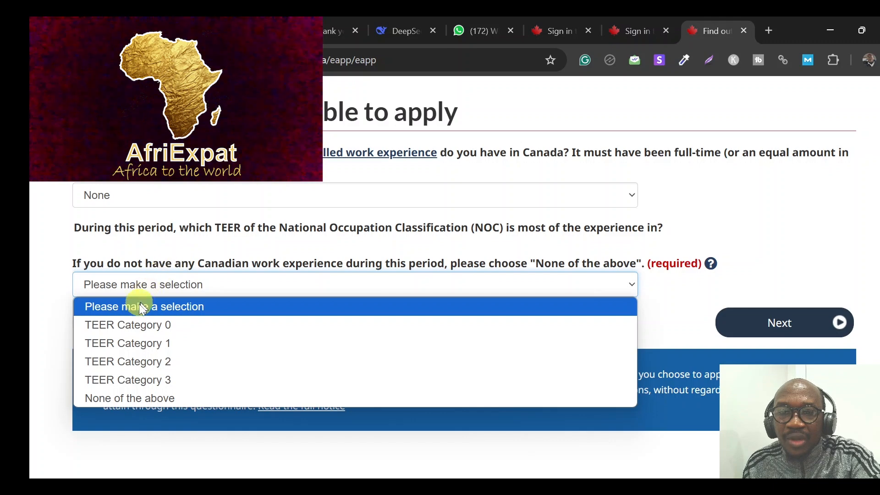
pyautogui.click(124, 394)
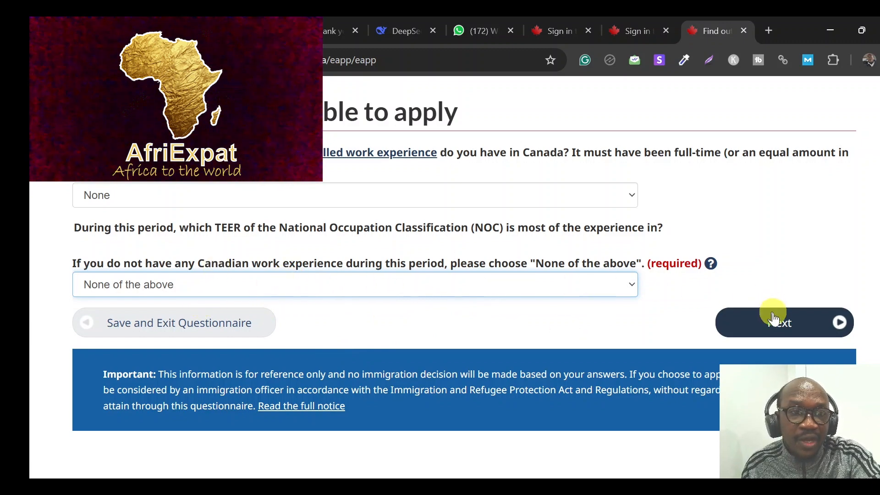
# Step: Continue the questionnaire and set skilled work experience in the last 10 years to "Six or more"
pyautogui.click(791, 320)
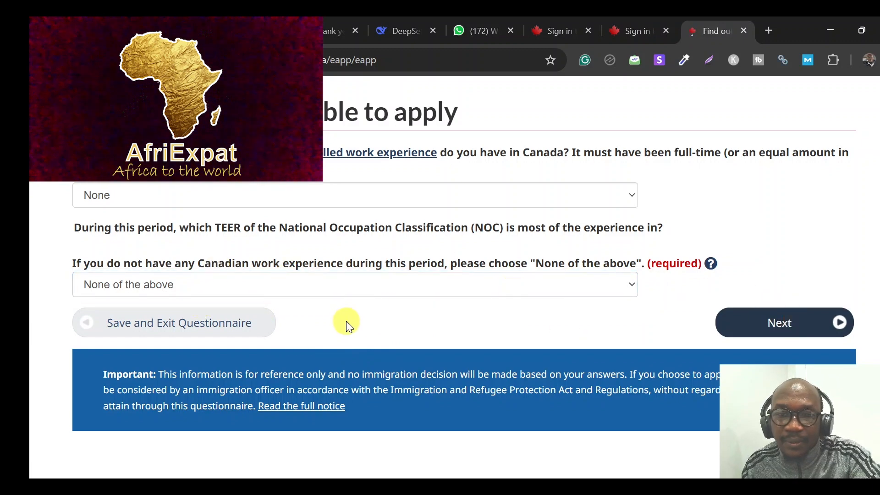
pyautogui.scroll(-1, 558, 318)
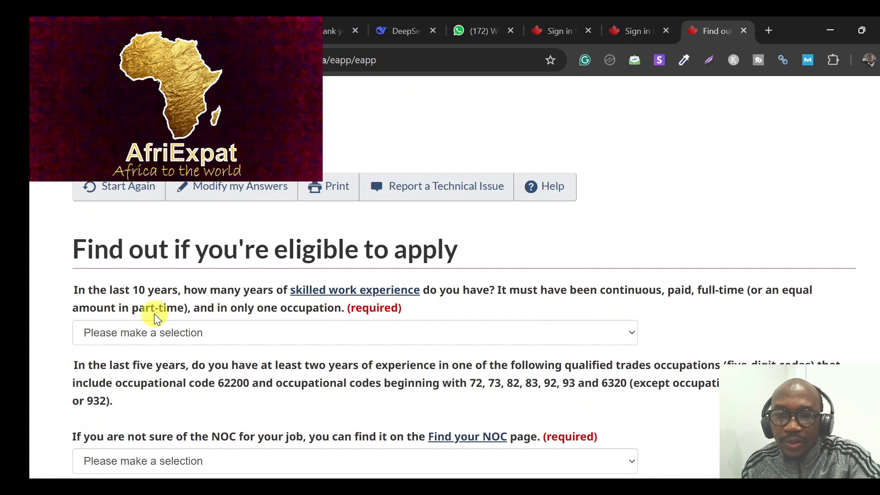
pyautogui.scroll(-1, 157, 294)
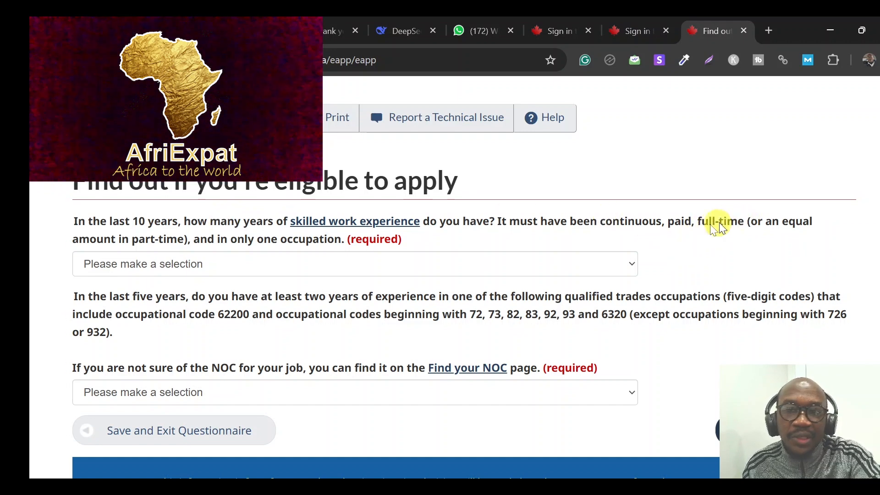
pyautogui.click(219, 263)
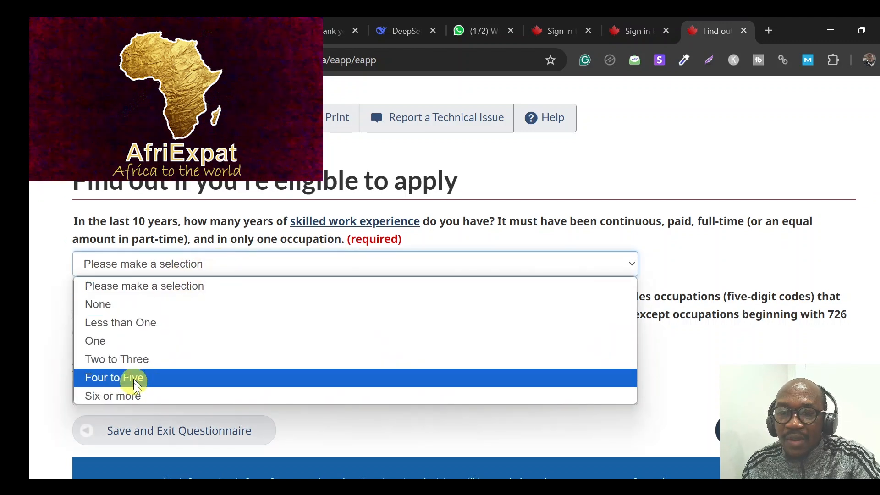
pyautogui.click(147, 395)
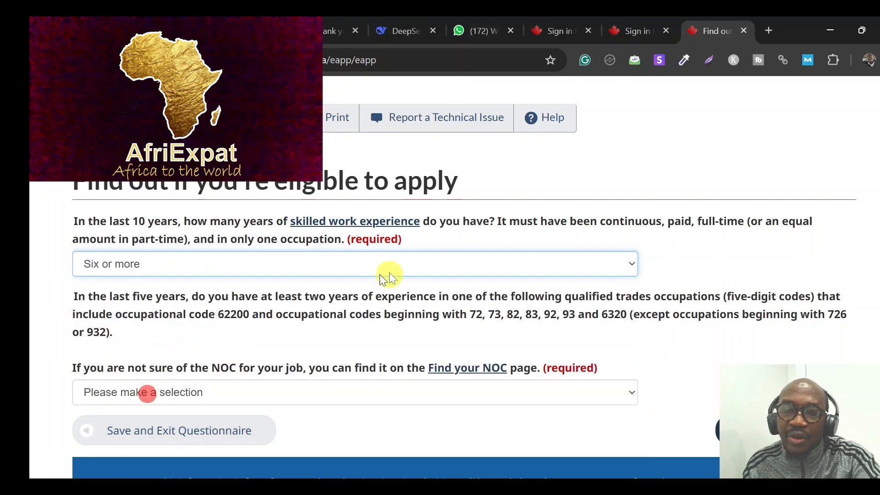
# Step: Answer None for experience in the qualified trades occupations and continue the questionnaire
pyautogui.scroll(-3, 315, 323)
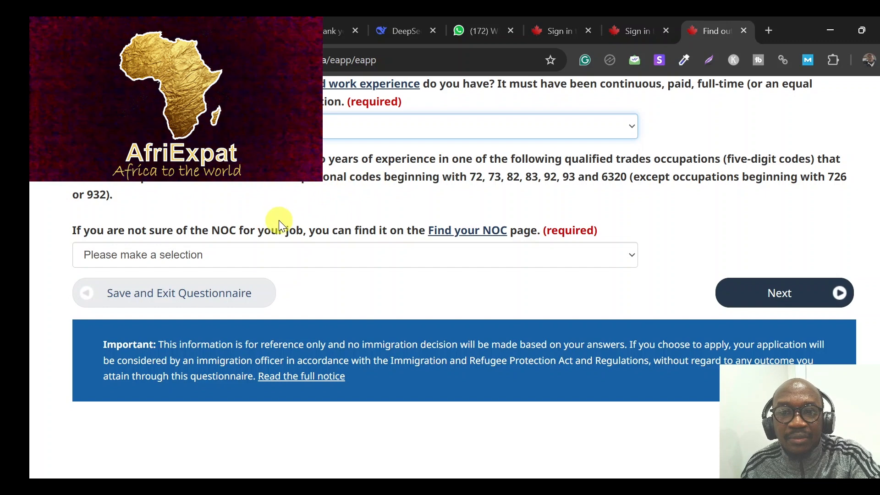
pyautogui.click(314, 254)
pyautogui.click(383, 294)
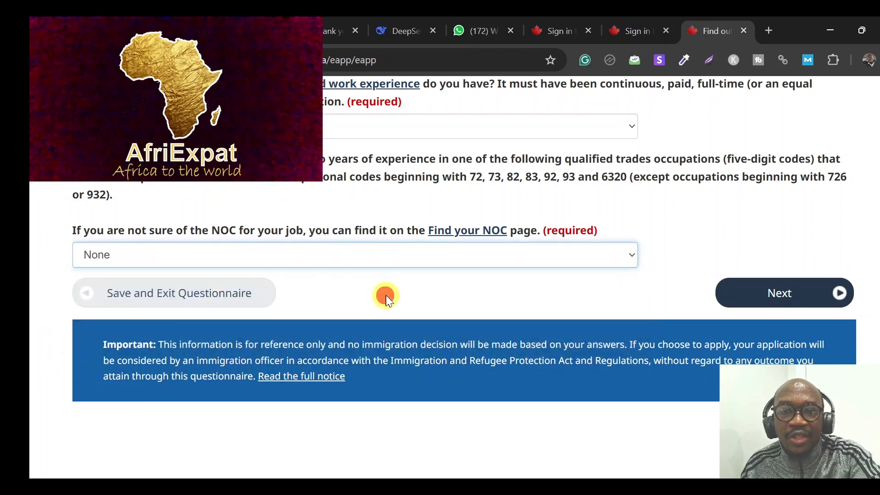
pyautogui.click(782, 294)
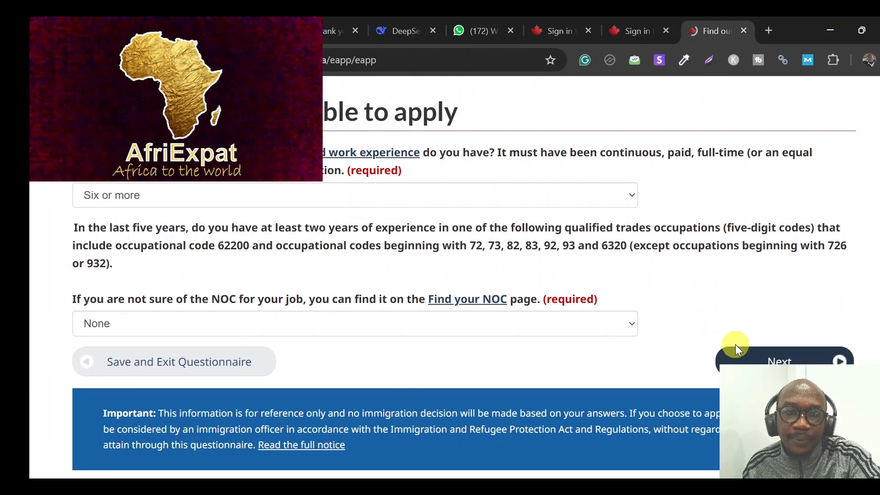
pyautogui.click(735, 344)
# Step: Set the money brought to Canada to the 14,690 - 18,287 Canadian dollar range
pyautogui.scroll(-3, 628, 308)
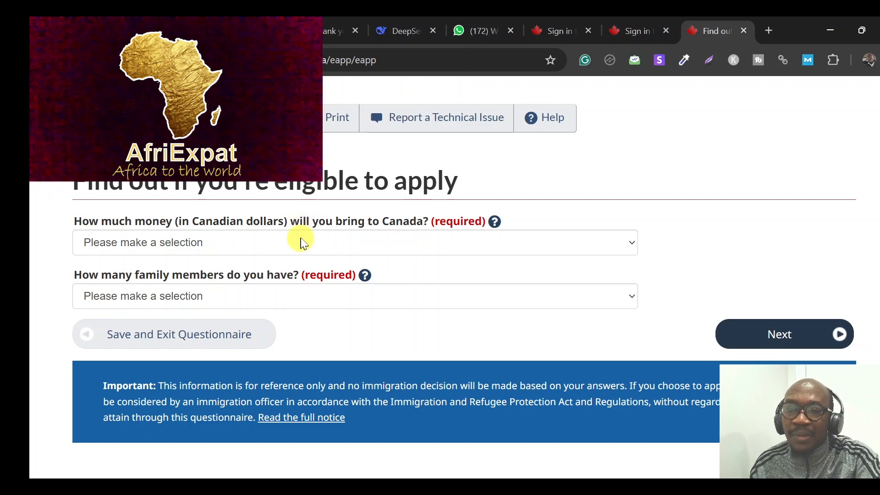
pyautogui.click(302, 242)
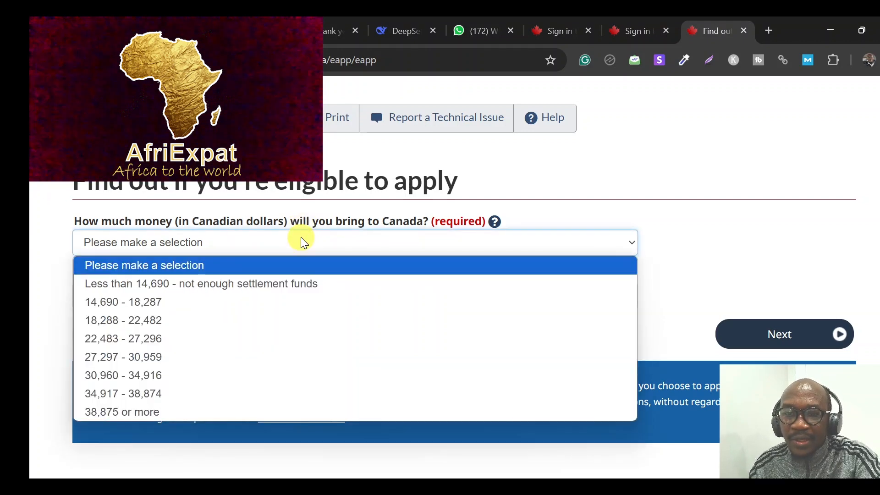
pyautogui.click(649, 159)
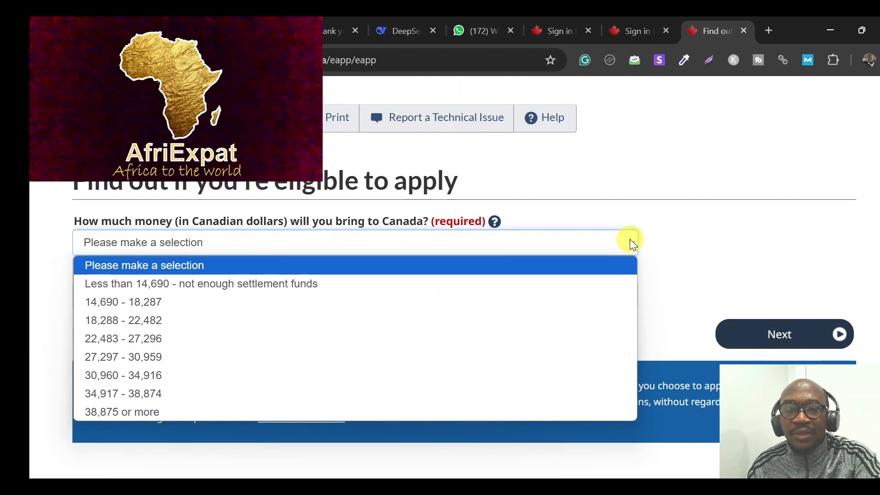
pyautogui.click(246, 304)
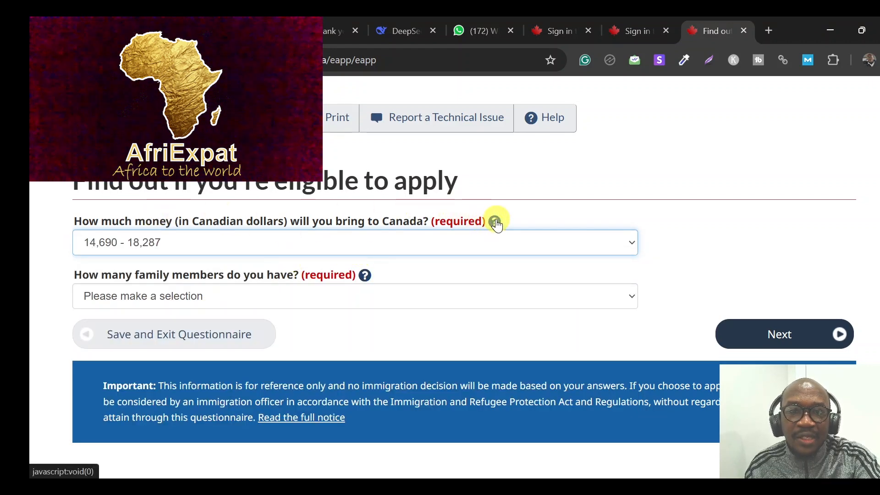
# Step: Open the required-funds table linked in the money question's help in a new tab, and continue through its exit confirmation
pyautogui.click(495, 221)
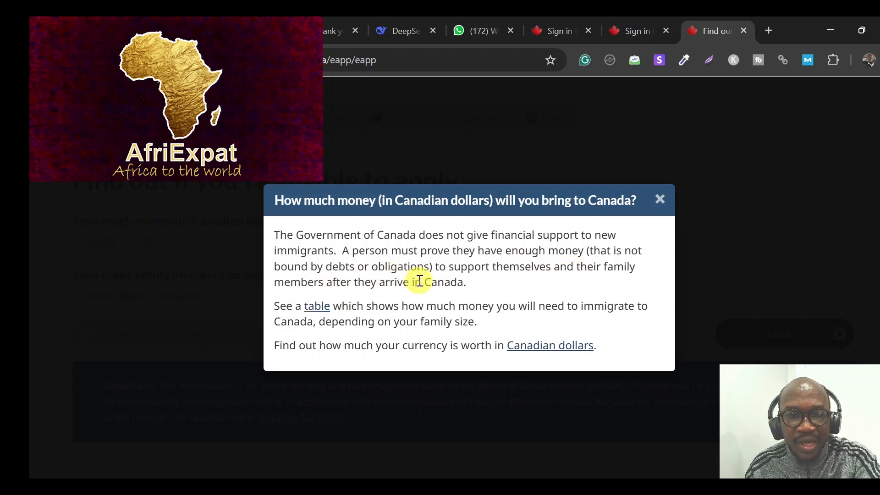
pyautogui.rightClick(314, 309)
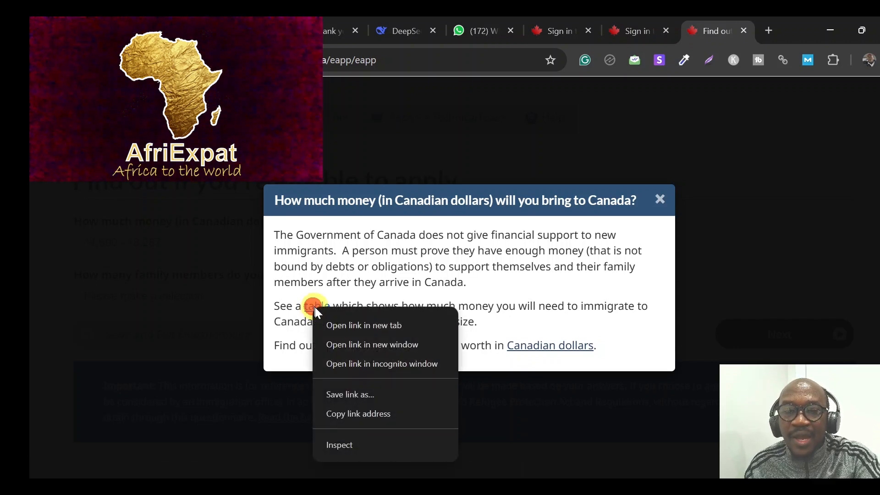
pyautogui.click(341, 326)
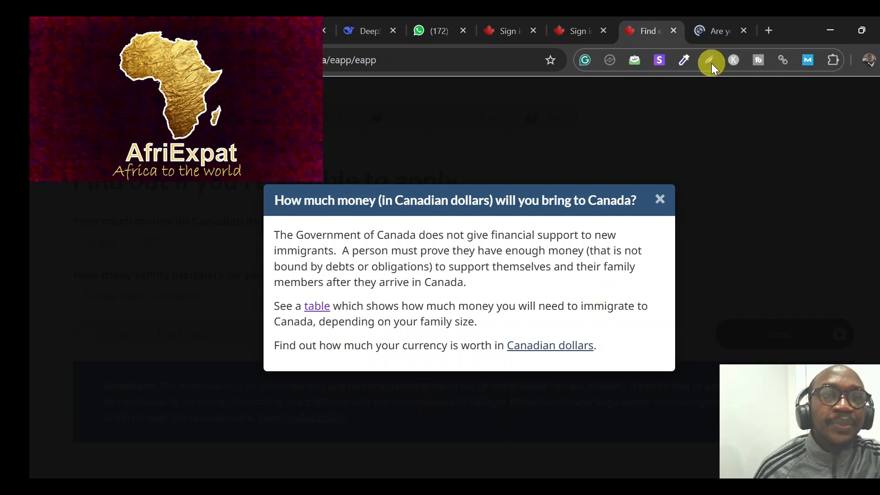
pyautogui.click(710, 28)
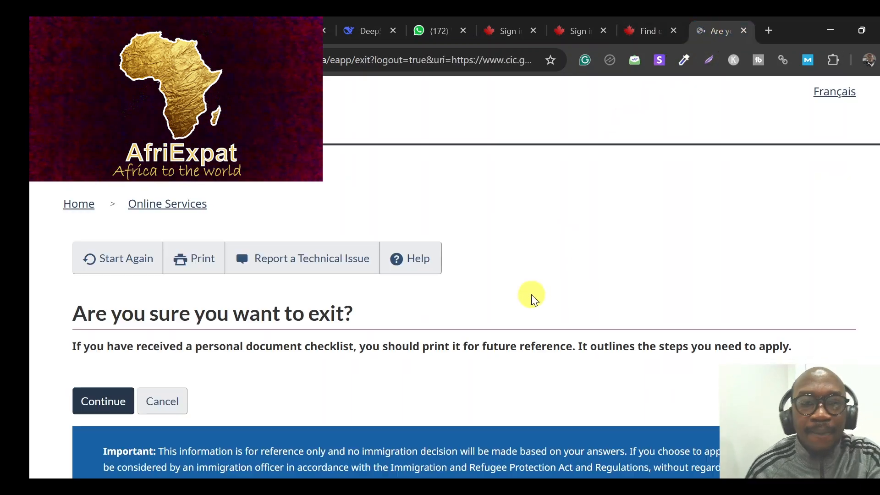
pyautogui.scroll(-4, 536, 284)
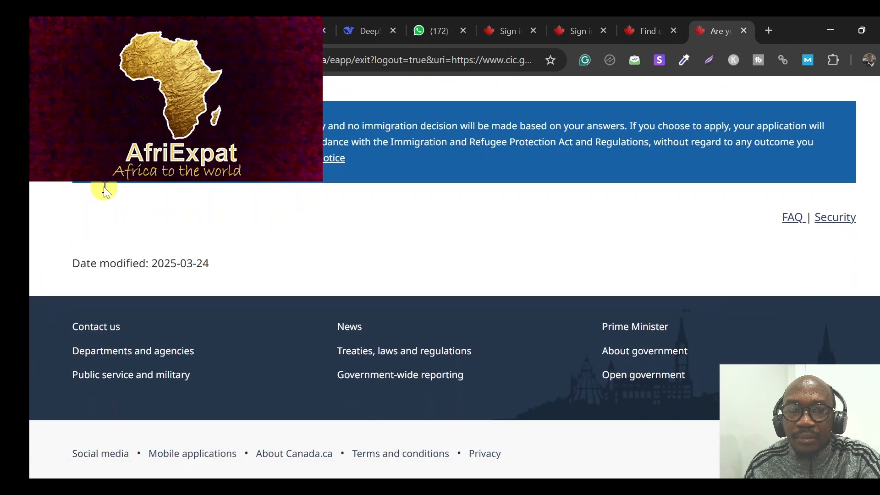
pyautogui.scroll(-3, 100, 191)
pyautogui.scroll(3, 99, 190)
pyautogui.click(109, 201)
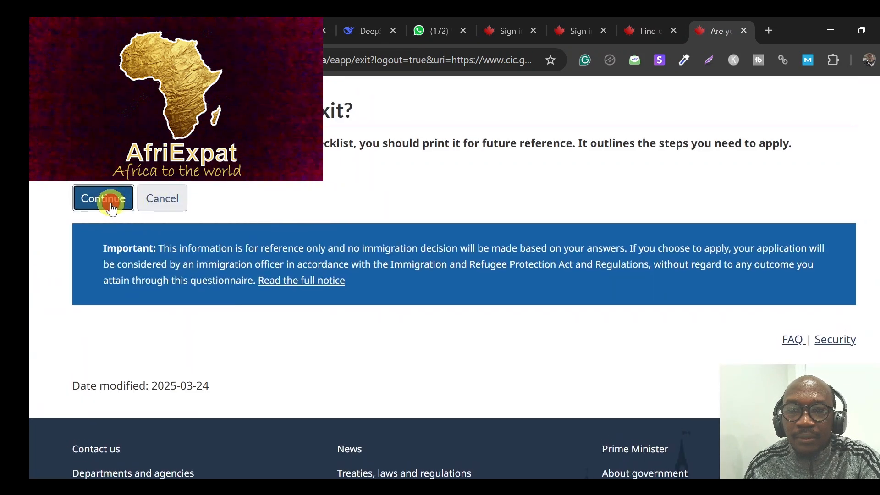
# Step: Examine the proof-of-funds table for the minimum funds required for each number of family members
pyautogui.scroll(-1, 617, 264)
pyautogui.scroll(-15, 617, 265)
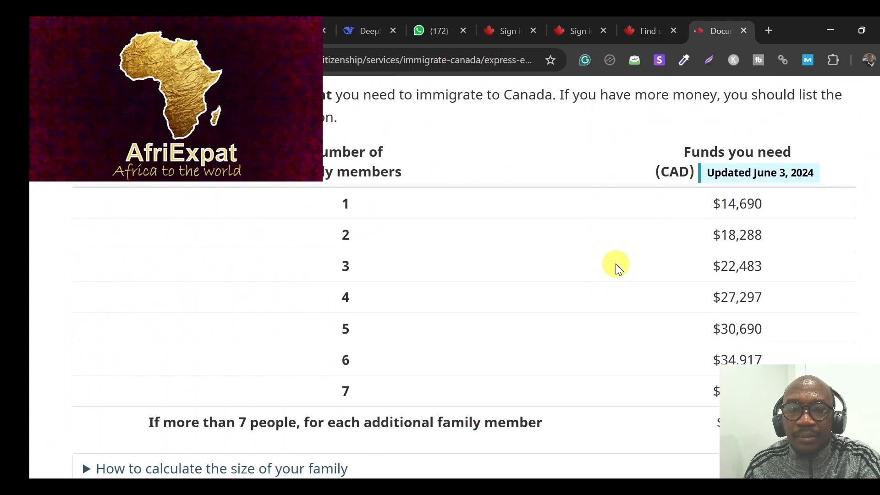
pyautogui.scroll(-3, 596, 267)
pyautogui.scroll(2, 570, 262)
pyautogui.scroll(-2, 570, 264)
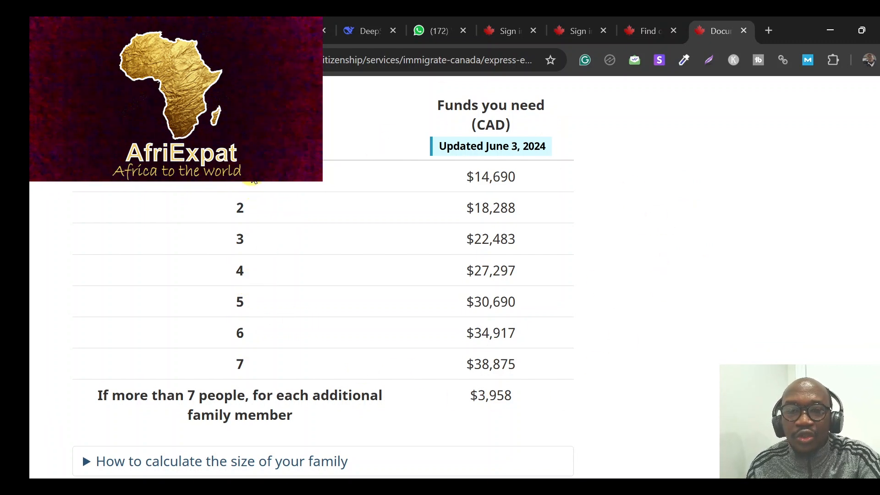
pyautogui.scroll(2, 251, 180)
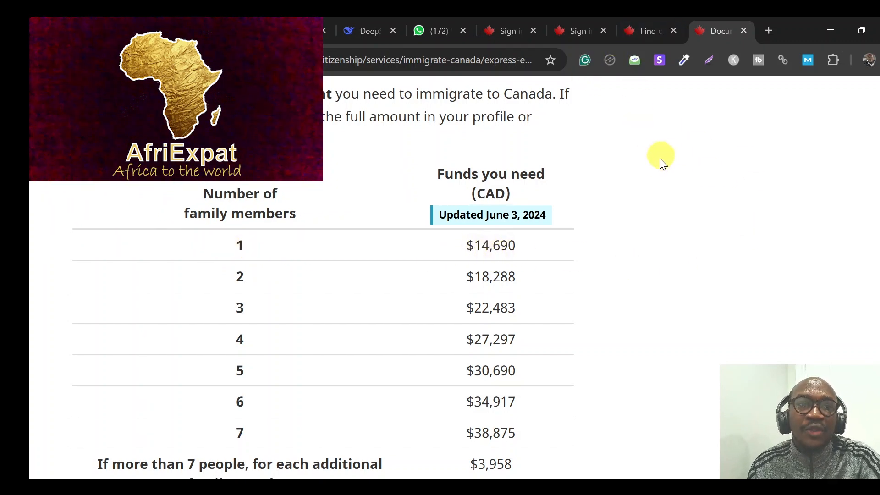
# Step: Close the money question's help in the questionnaire, check the proof-of-funds page once more, and return to the questionnaire
pyautogui.click(646, 32)
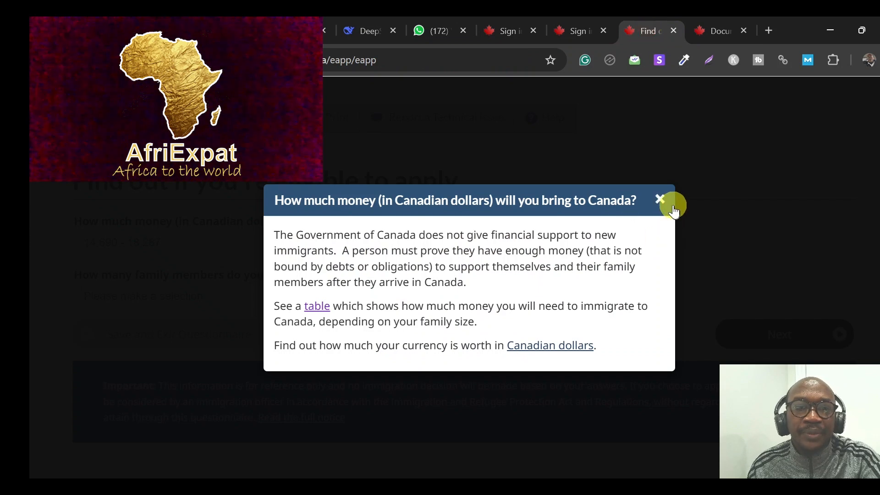
pyautogui.click(660, 197)
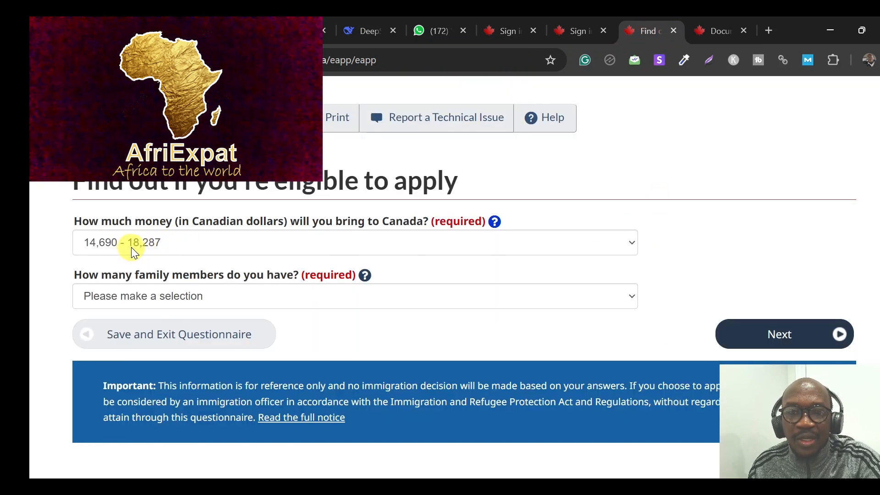
pyautogui.click(722, 29)
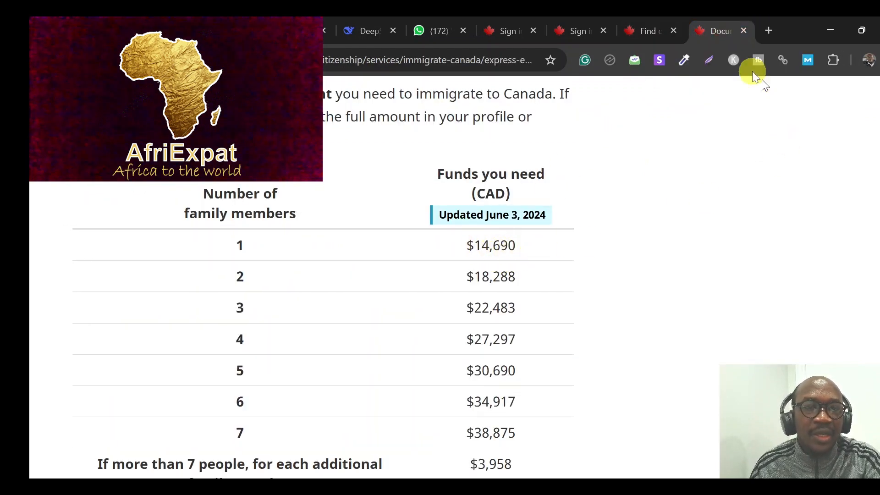
pyautogui.click(646, 33)
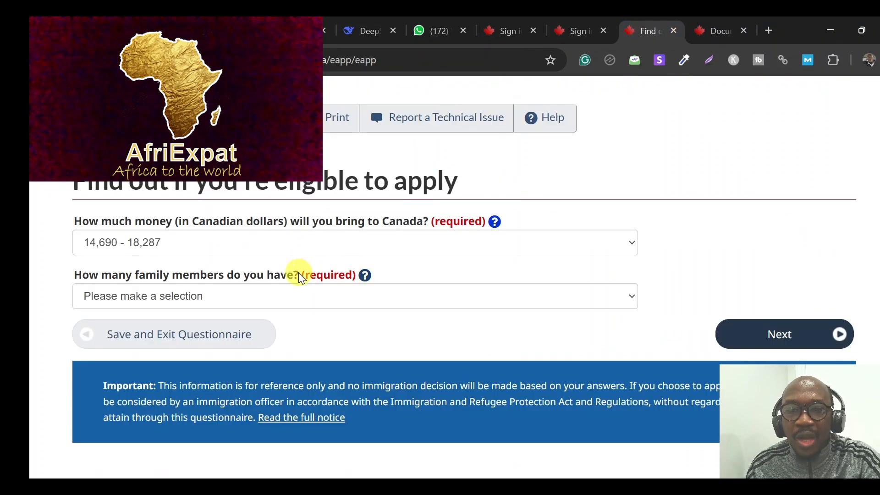
# Step: Set the number of family members to 1, check that question's help text, and submit the page
pyautogui.click(630, 297)
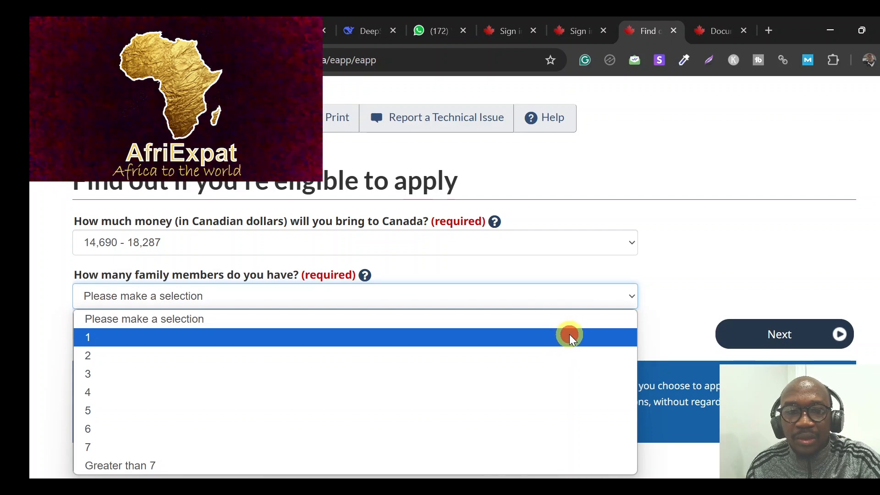
pyautogui.click(570, 339)
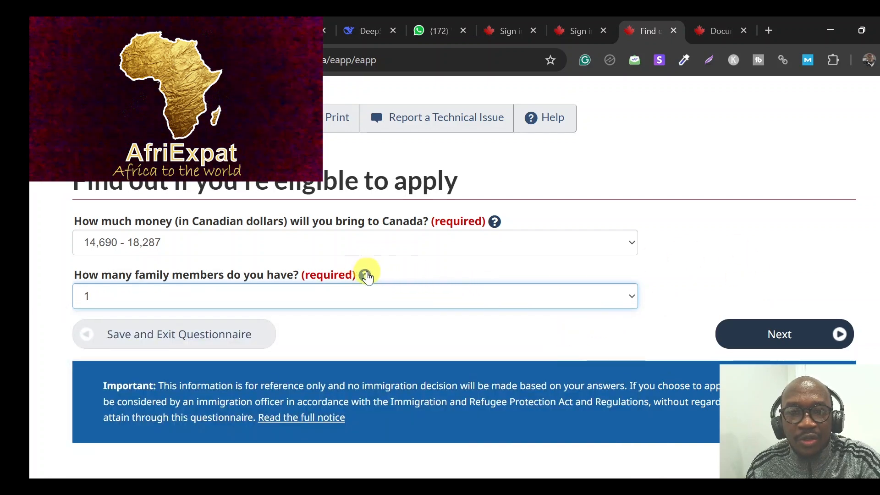
pyautogui.click(366, 274)
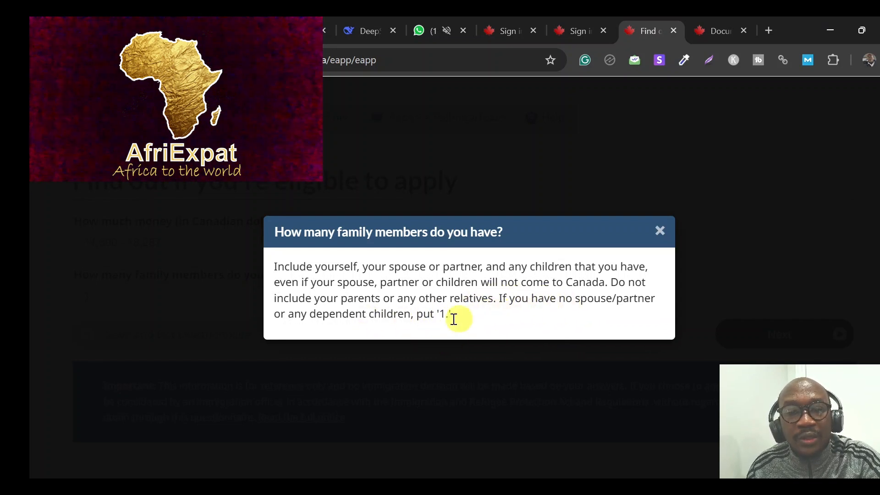
pyautogui.click(661, 232)
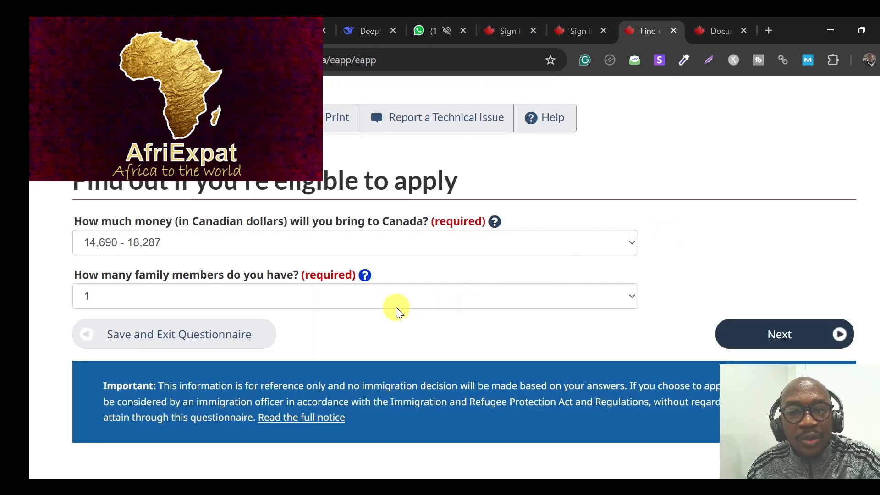
pyautogui.click(773, 331)
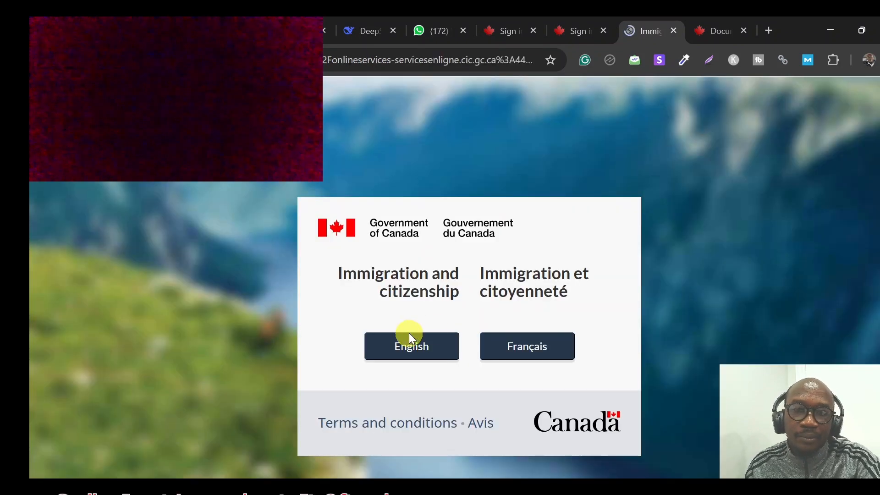
# Step: Go to the IRCC account sign-in page and open the GCKey sign-in for the Express Entry secure account
pyautogui.click(410, 339)
pyautogui.scroll(-6, 405, 219)
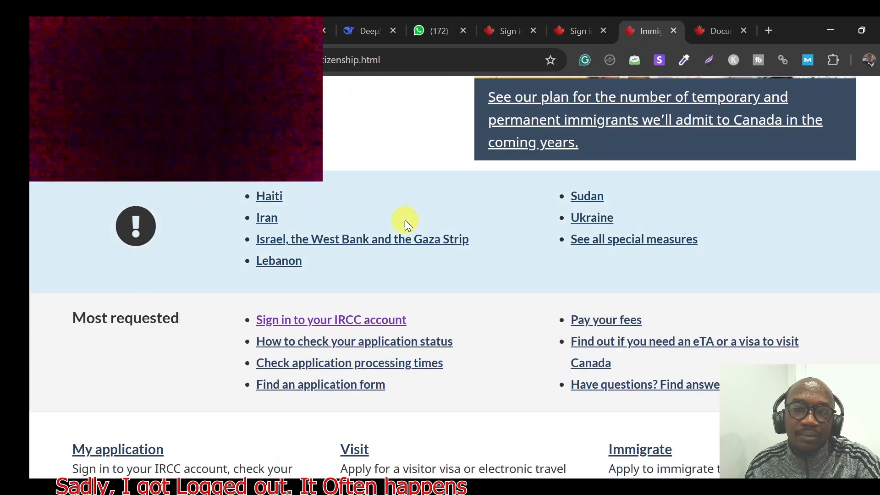
pyautogui.scroll(6, 395, 222)
pyautogui.scroll(-5, 395, 222)
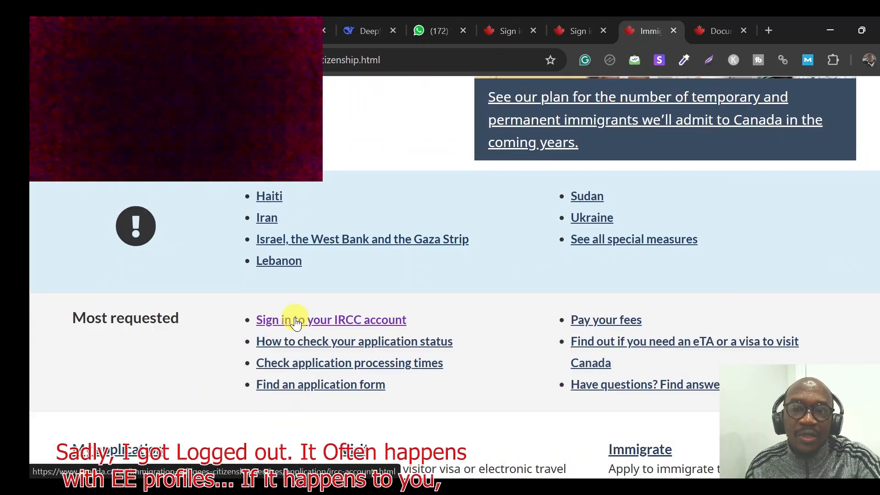
pyautogui.click(291, 317)
pyautogui.click(302, 281)
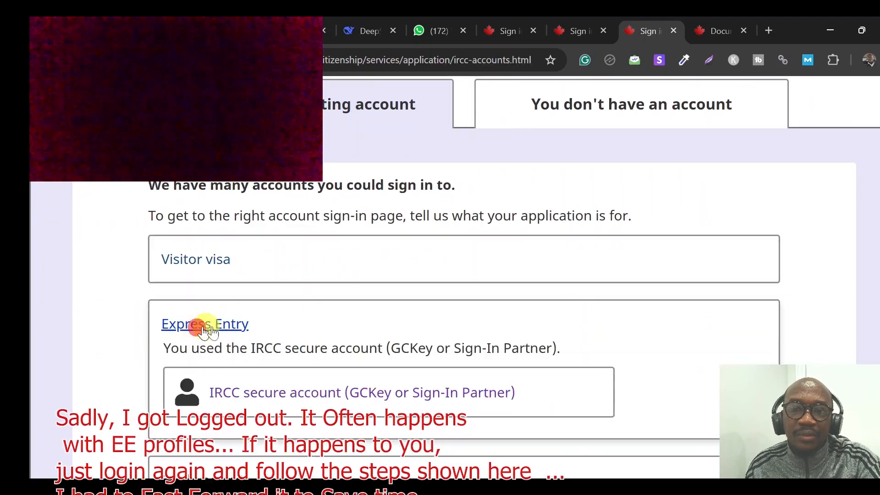
pyautogui.scroll(-1, 320, 320)
pyautogui.click(320, 320)
pyautogui.click(216, 330)
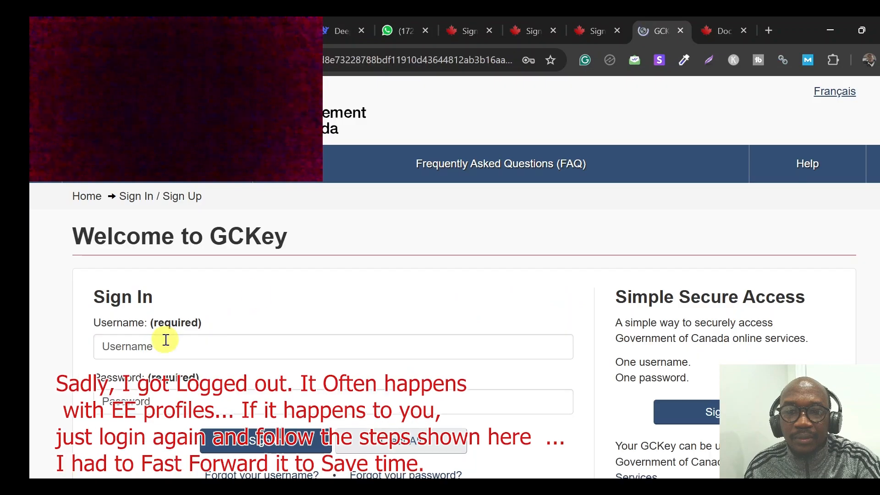
# Step: Fill in the saved GCKey username and account password and sign in
pyautogui.click(164, 337)
pyautogui.click(253, 211)
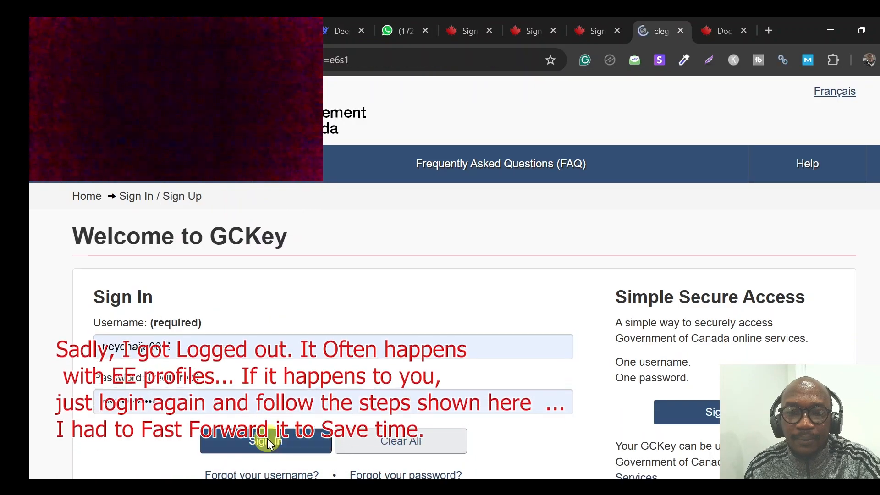
# Step: Submit the GCKey sign-in and try the emailed one-time passcode on the two-factor page
pyautogui.click(265, 441)
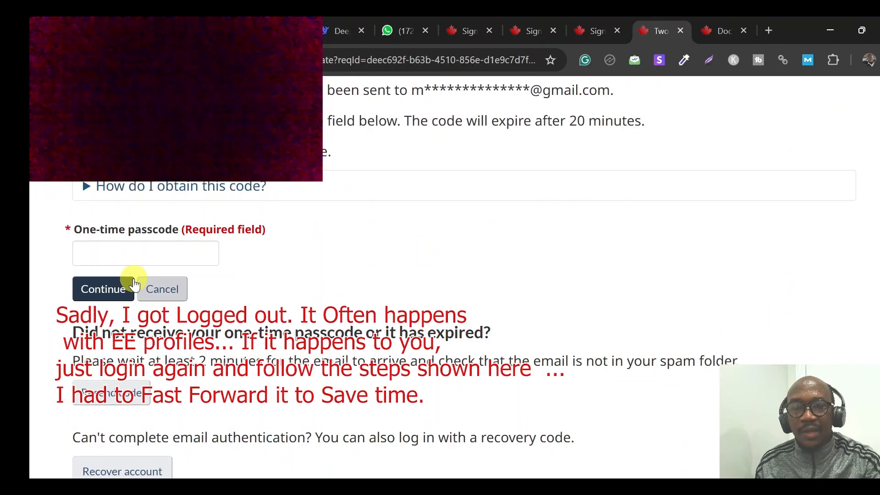
pyautogui.click(144, 251)
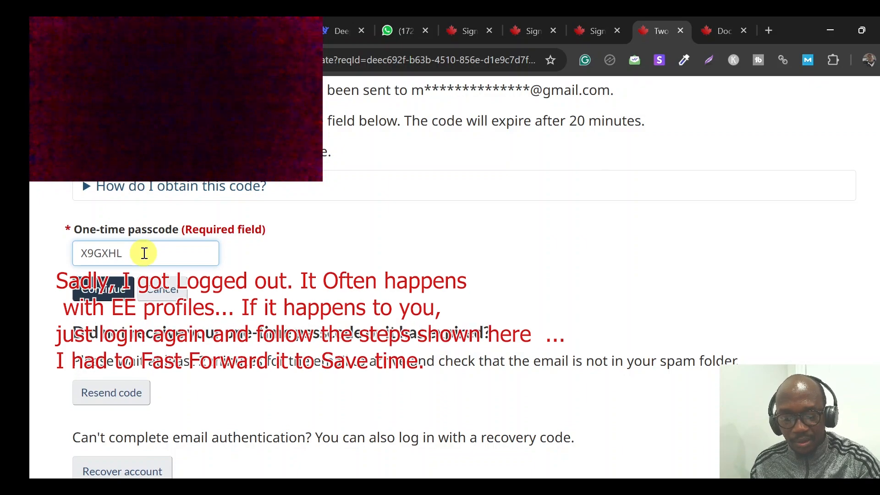
pyautogui.click(102, 293)
# Step: Try again to enter the same emailed one-time passcode
pyautogui.scroll(-5, 448, 388)
pyautogui.click(161, 362)
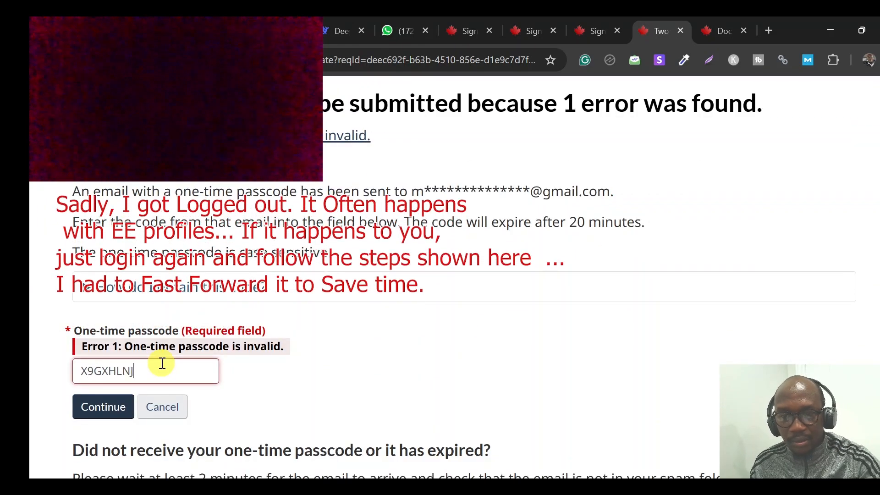
pyautogui.press('Return')
pyautogui.scroll(-3, 458, 325)
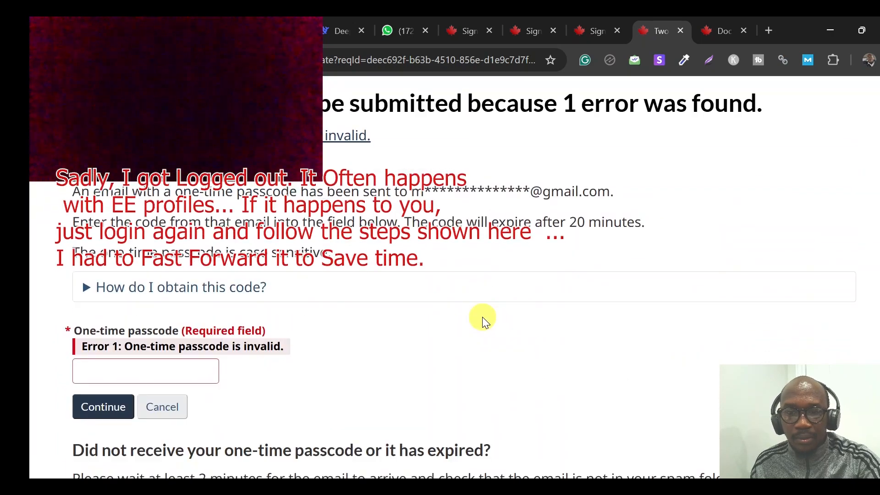
pyautogui.click(180, 378)
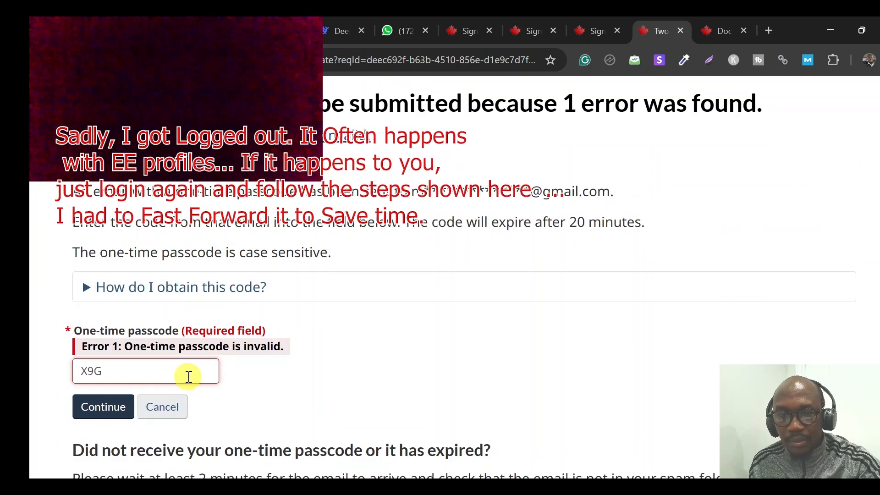
# Step: Enter the newly emailed one-time passcode on the two-factor page and submit it
pyautogui.scroll(-3, 265, 342)
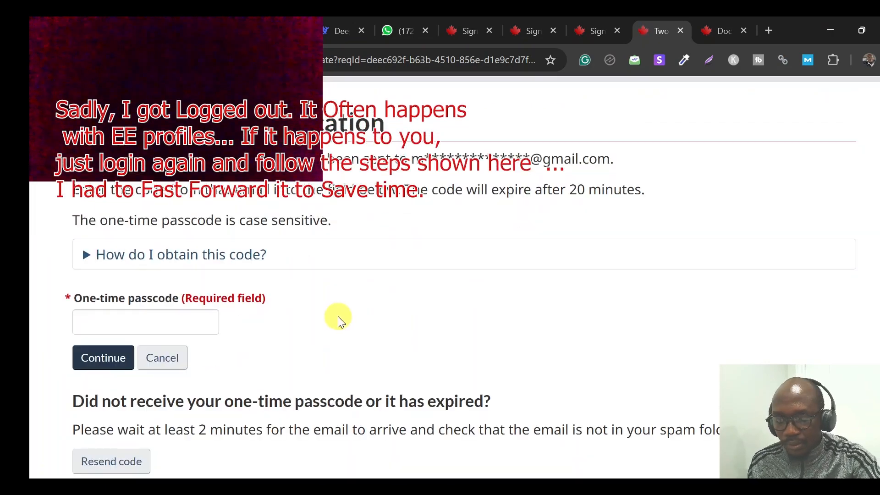
pyautogui.click(163, 321)
pyautogui.write('7U')
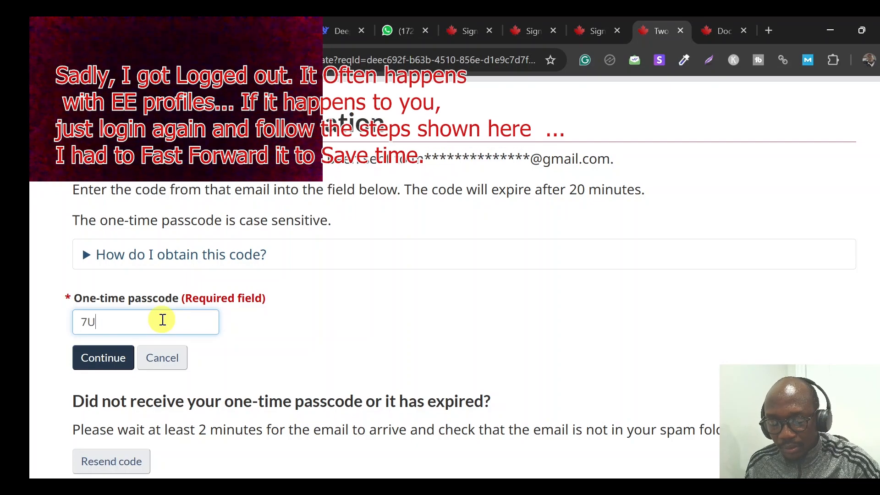
pyautogui.press('BackSpace')
pyautogui.press('BackSpace')
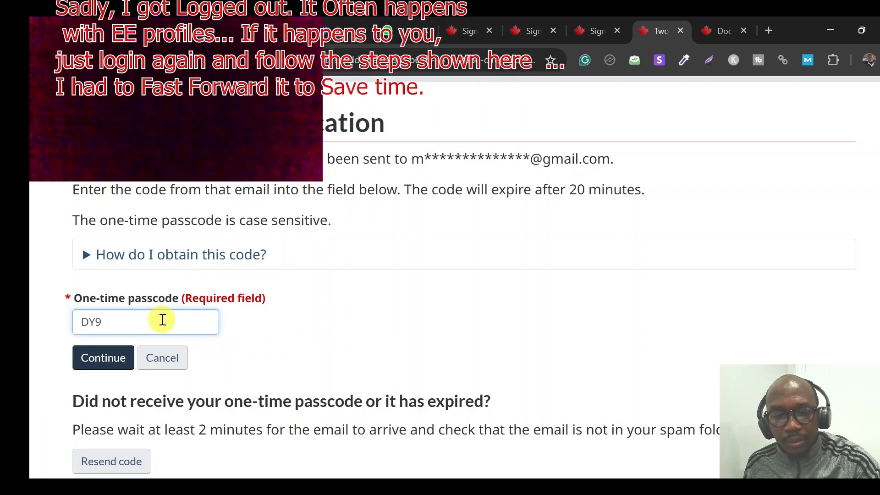
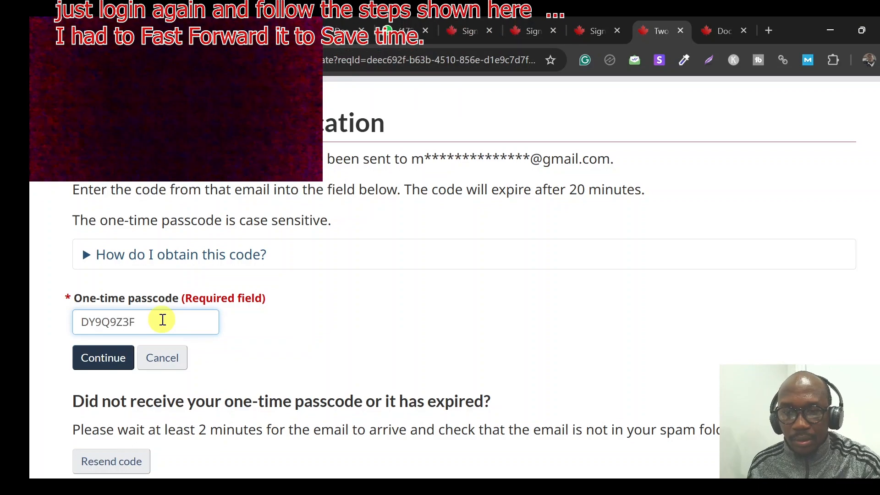
pyautogui.press('Return')
# Step: Finish signing in and continue the unsubmitted Express Entry profile from the account home page
pyautogui.click(103, 470)
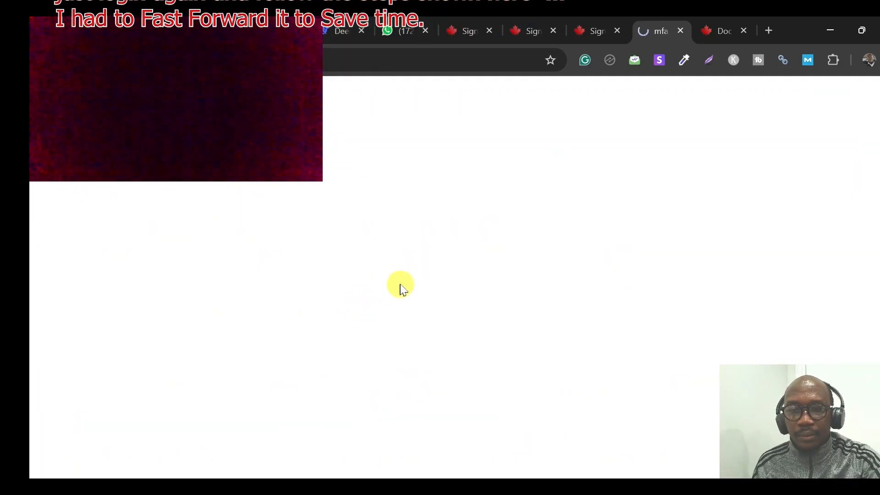
pyautogui.scroll(-9, 398, 247)
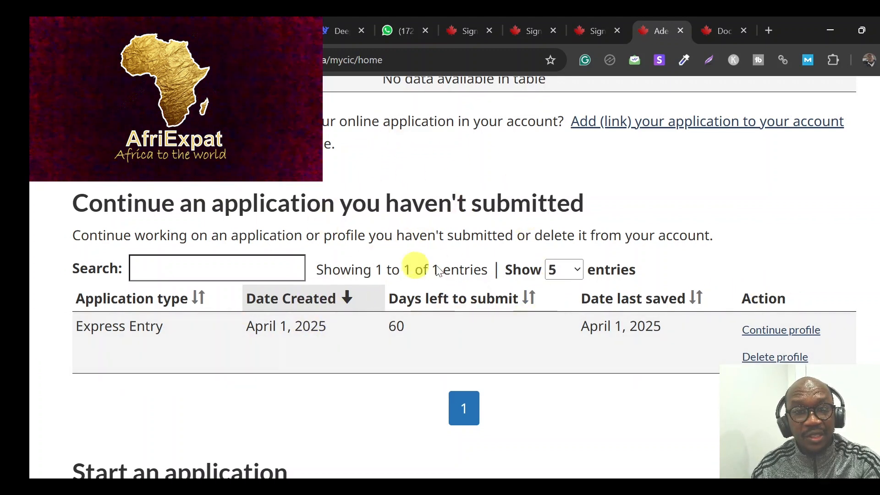
pyautogui.click(778, 330)
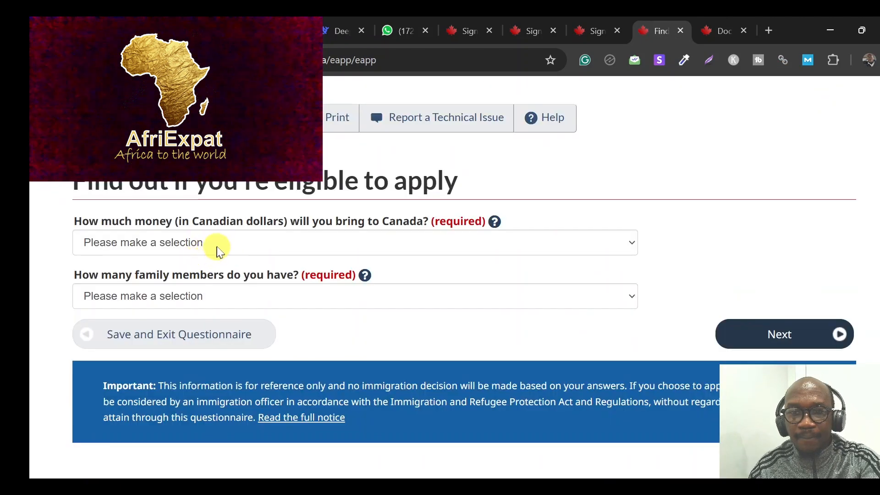
# Step: Answer the funds page with "Less than 14,690 - not enough settlement funds" and 1 family member, and submit it
pyautogui.click(218, 249)
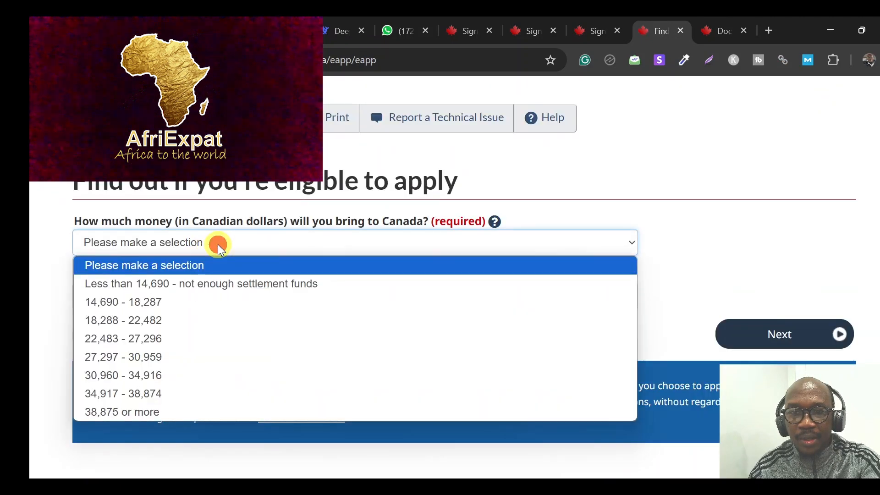
pyautogui.click(156, 285)
pyautogui.click(231, 297)
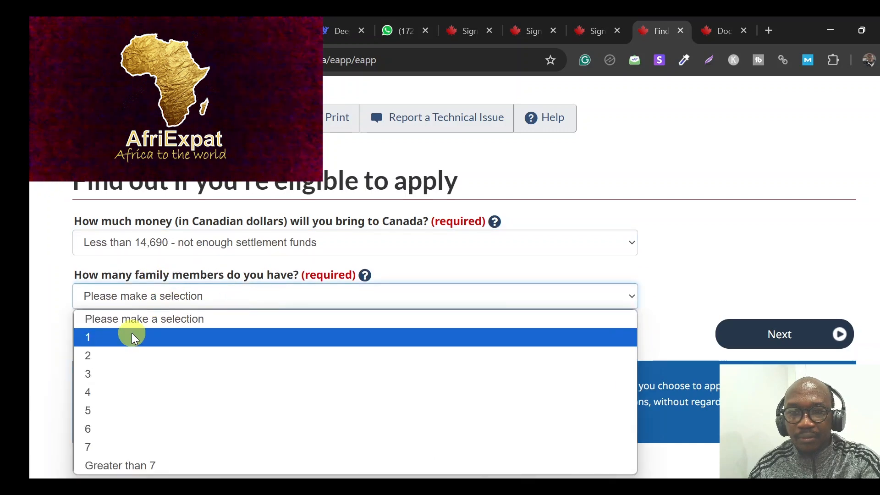
pyautogui.click(134, 339)
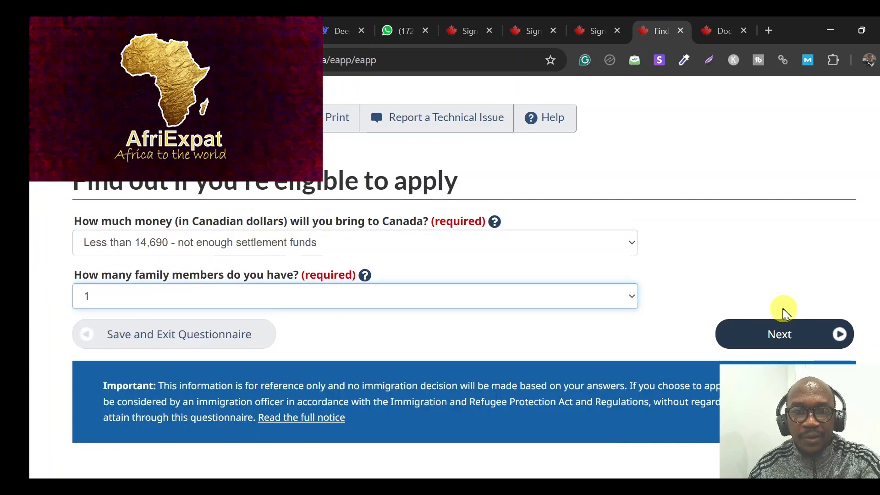
pyautogui.click(777, 331)
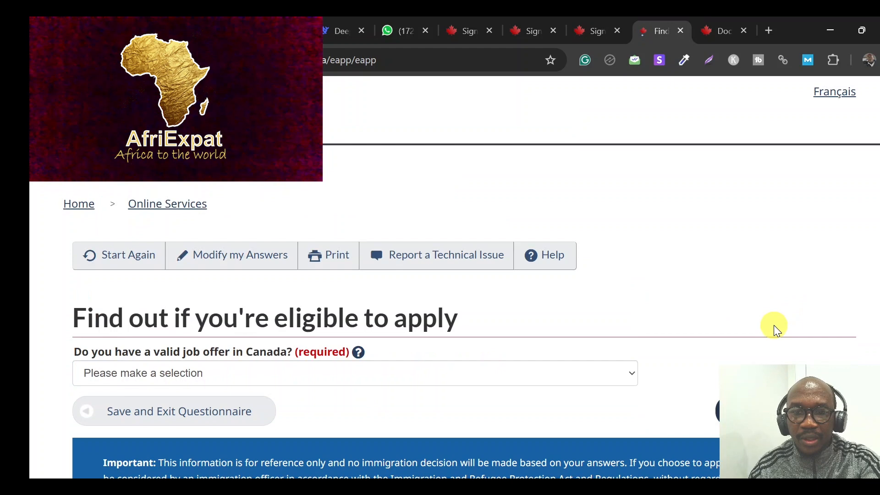
# Step: Answer No to having a valid job offer in Canada and No to currently working legally in Canada, submitting each page
pyautogui.scroll(-3, 667, 311)
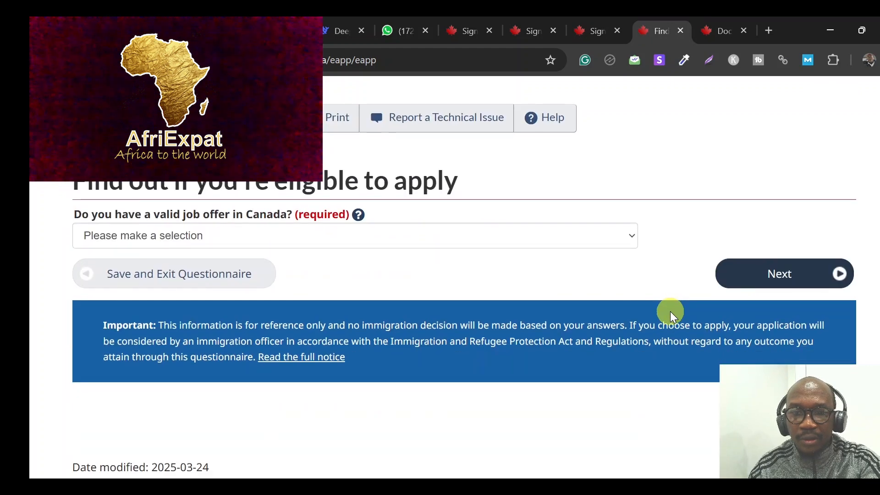
pyautogui.click(551, 235)
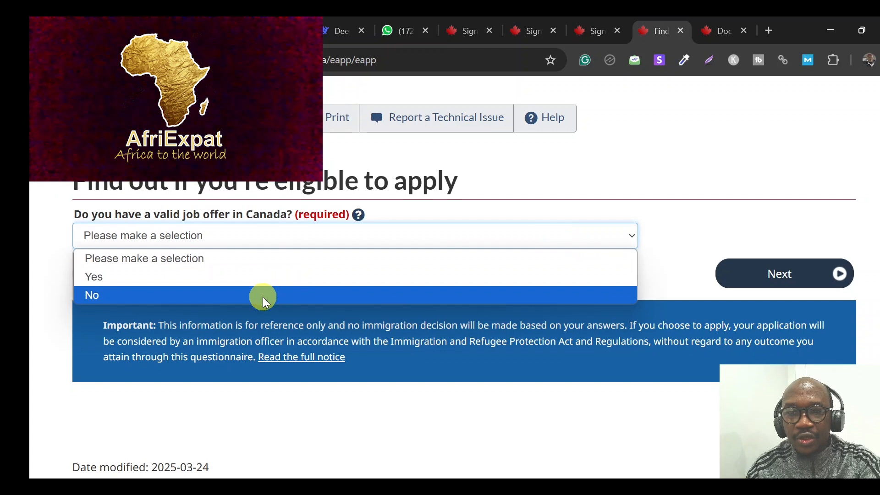
pyautogui.click(266, 297)
pyautogui.click(776, 274)
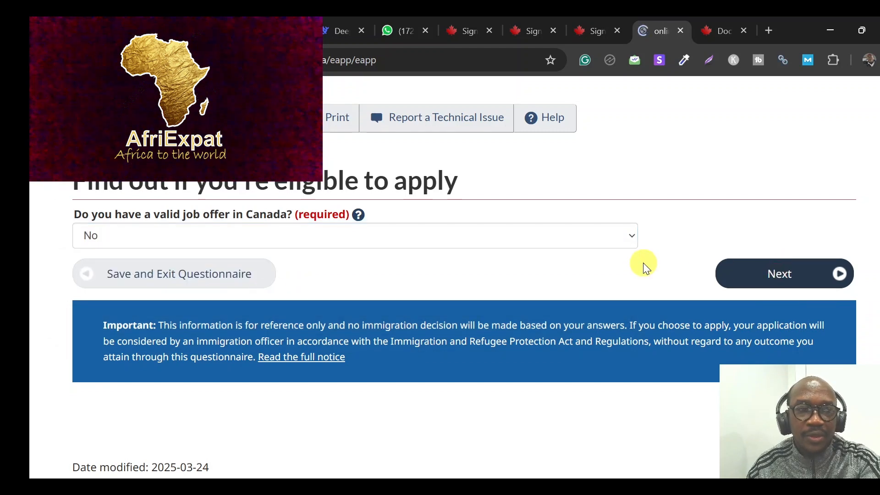
pyautogui.scroll(-3, 642, 263)
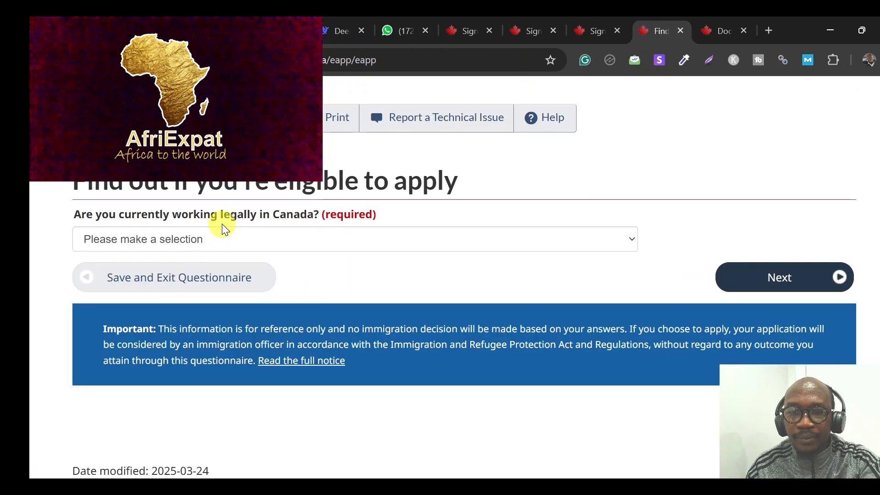
pyautogui.click(512, 238)
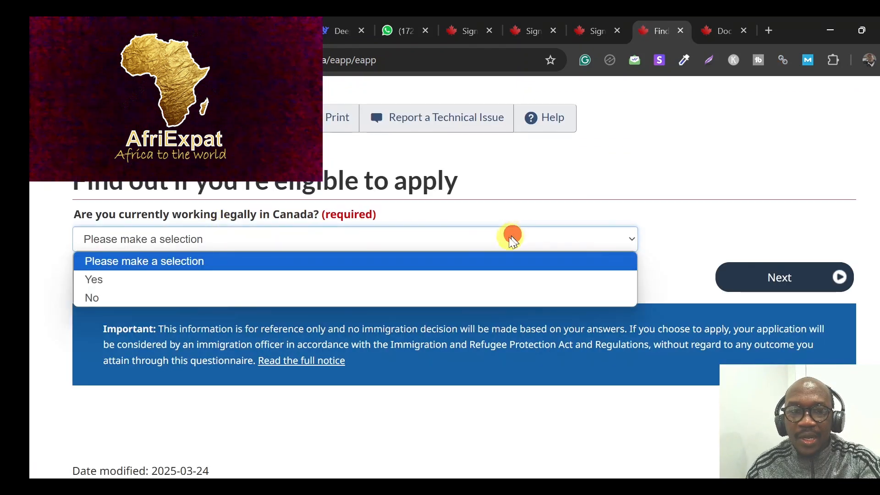
pyautogui.click(224, 299)
pyautogui.click(776, 281)
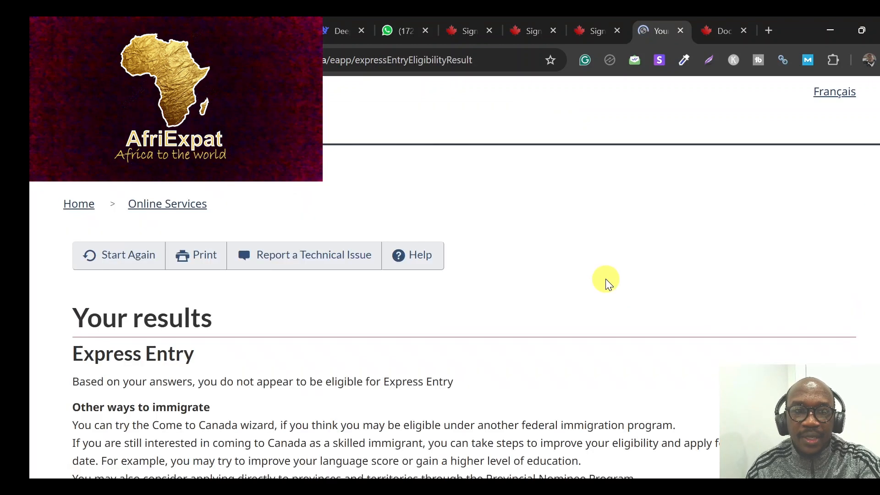
# Step: Read through the Express Entry eligibility results and proceed to the page asking for personal details
pyautogui.scroll(-3, 563, 304)
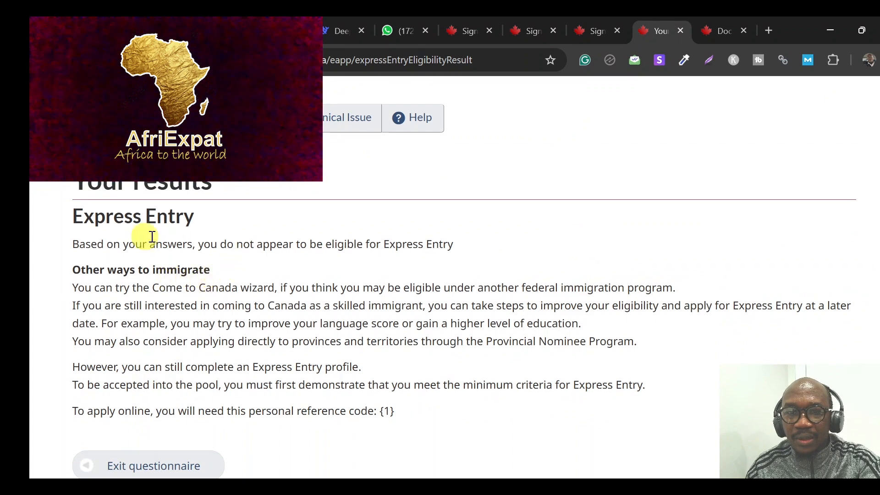
pyautogui.scroll(-3, 363, 276)
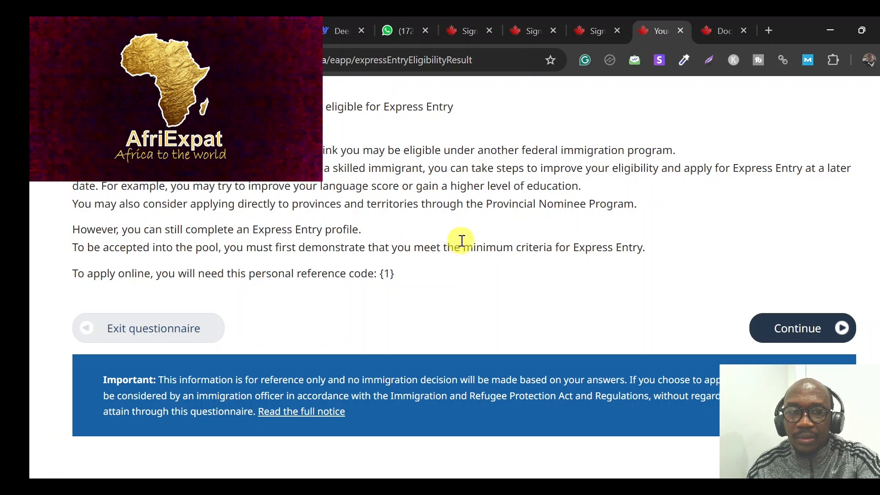
pyautogui.scroll(2, 515, 238)
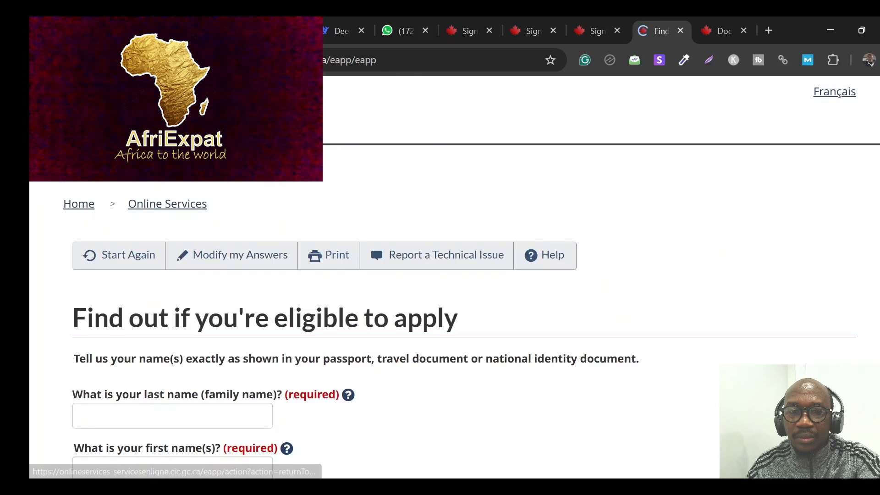
# Step: Fill in the applicant's last name and first name from the saved details, removing the additional name from the first-name answer
pyautogui.scroll(-2, 563, 301)
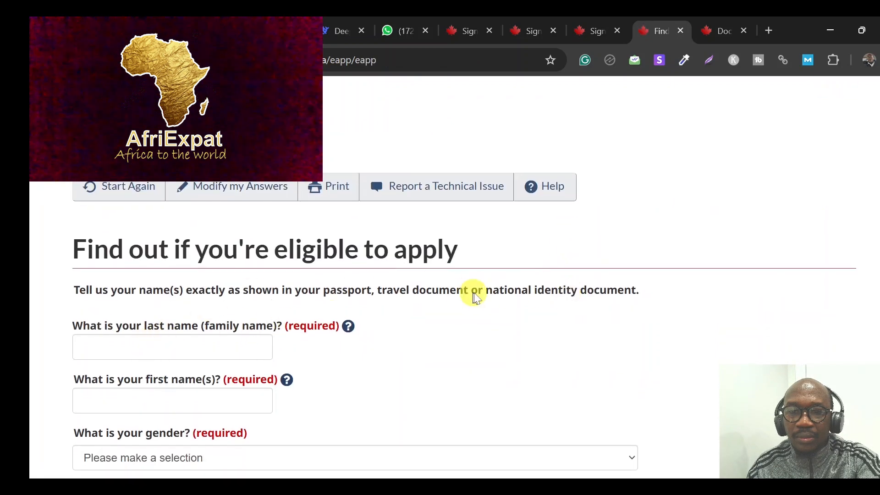
pyautogui.scroll(-2, 474, 293)
pyautogui.scroll(-3, 474, 296)
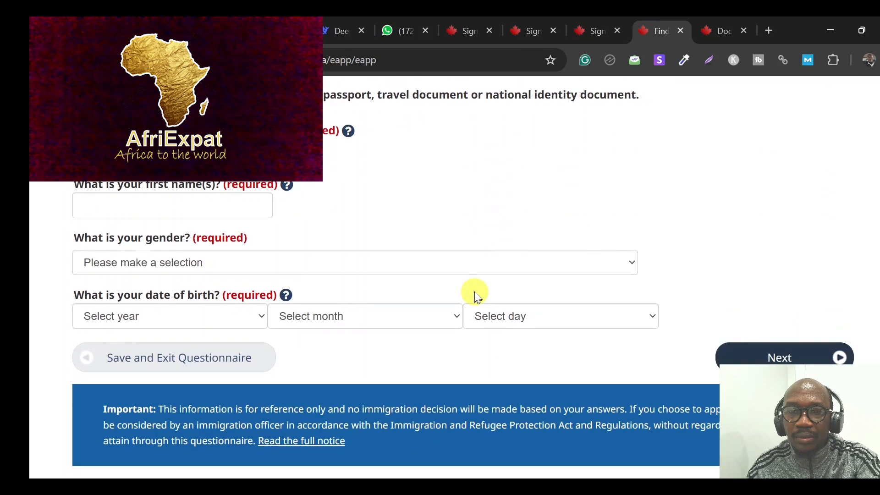
pyautogui.scroll(2, 461, 273)
pyautogui.click(86, 207)
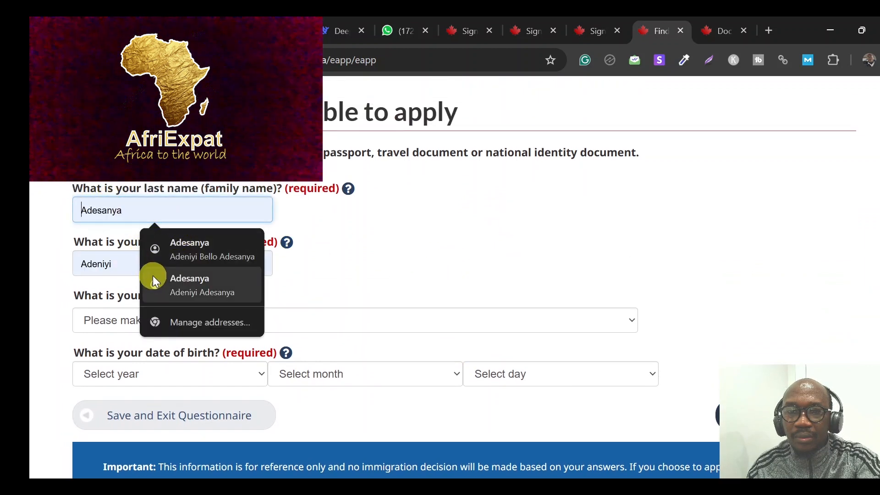
pyautogui.click(188, 262)
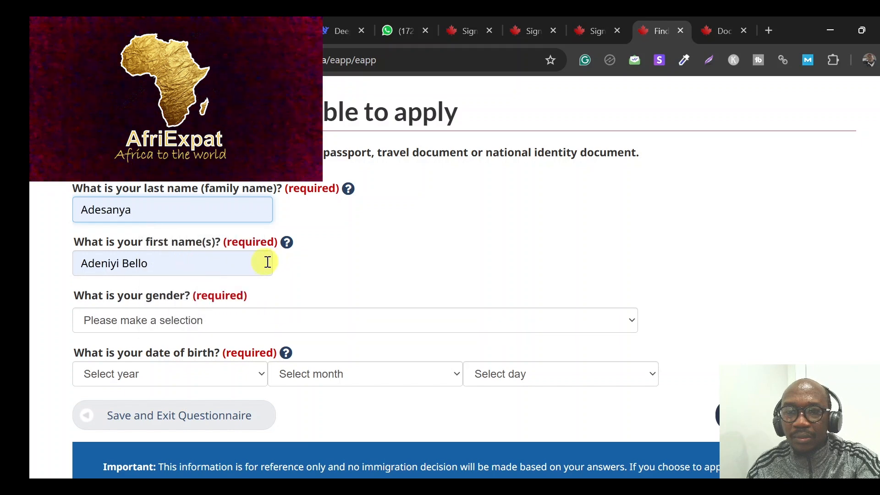
pyautogui.click(160, 265)
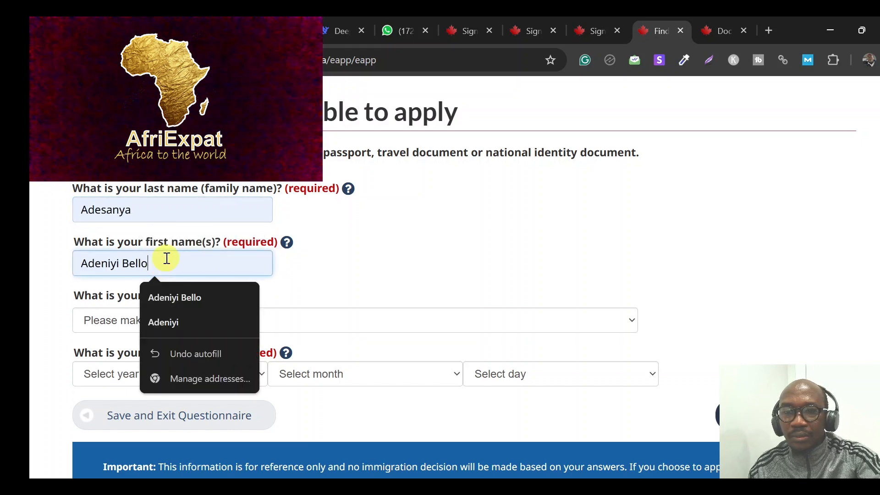
pyautogui.press('BackSpace')
pyautogui.press('BackSpace')
pyautogui.press('BackSpace')
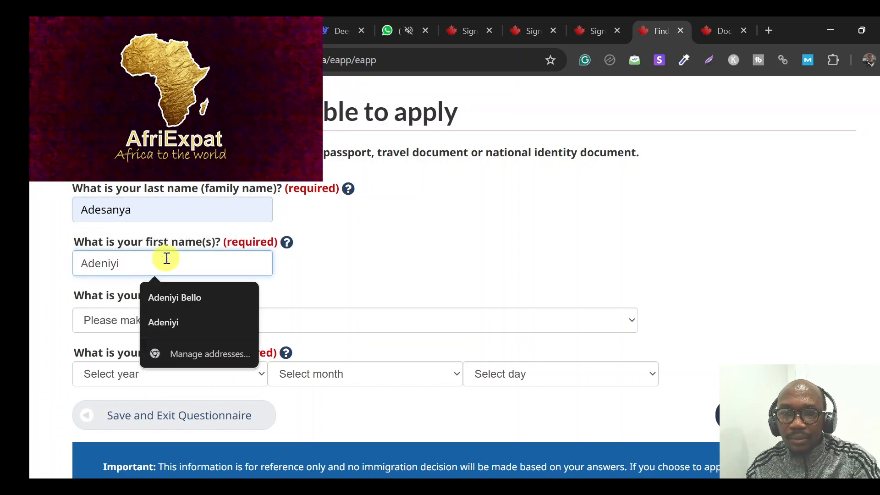
pyautogui.click(497, 245)
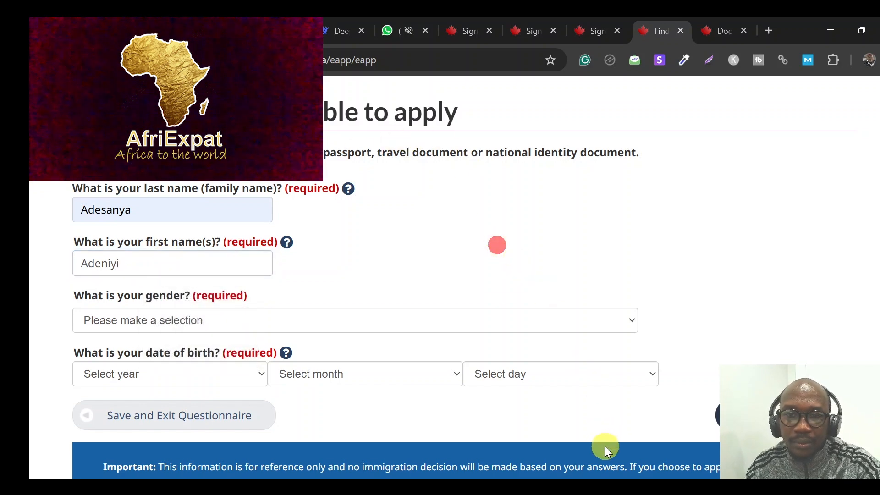
# Step: Set the gender to Male, select the applicant's date of birth, and submit the personal details page
pyautogui.click(213, 322)
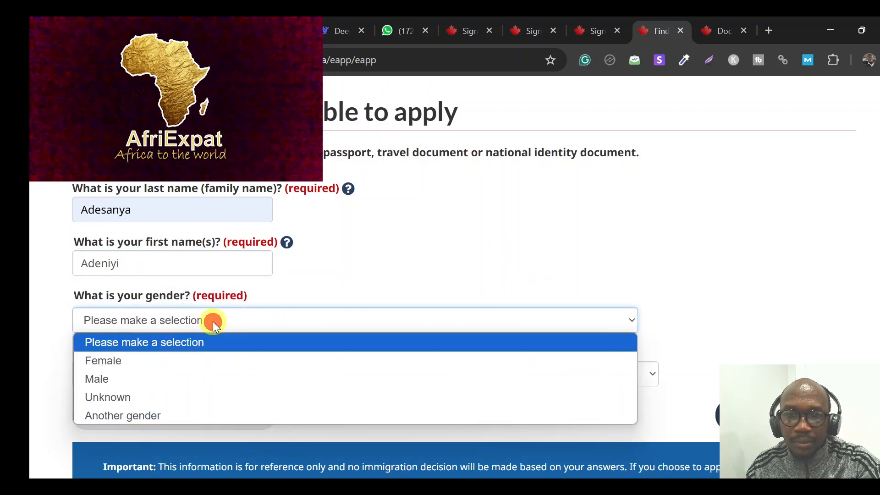
pyautogui.click(128, 375)
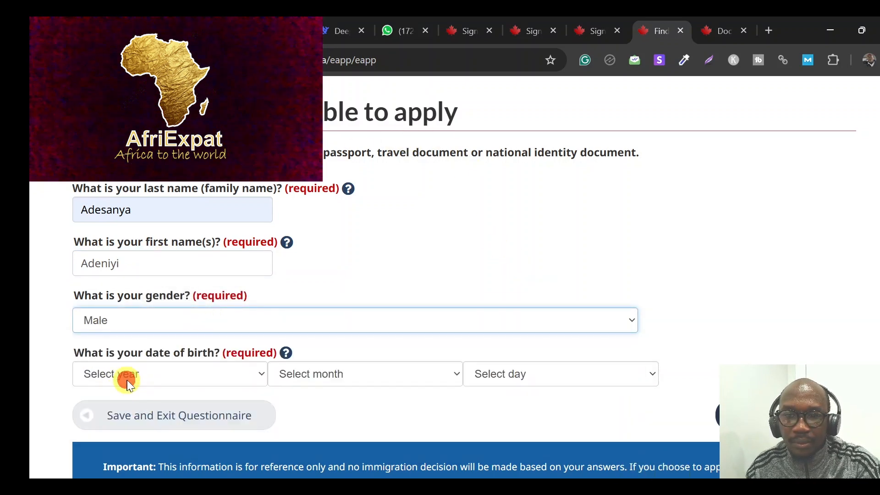
pyautogui.click(260, 374)
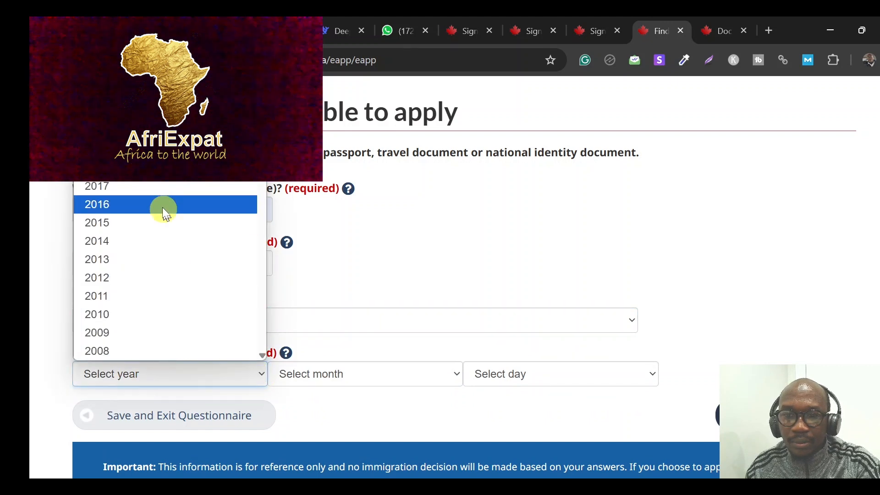
pyautogui.scroll(-20, 160, 206)
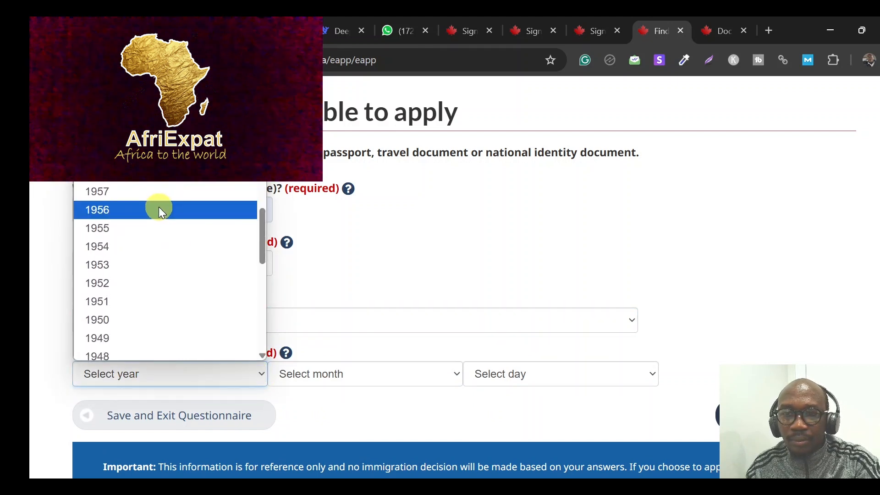
pyautogui.scroll(10, 158, 207)
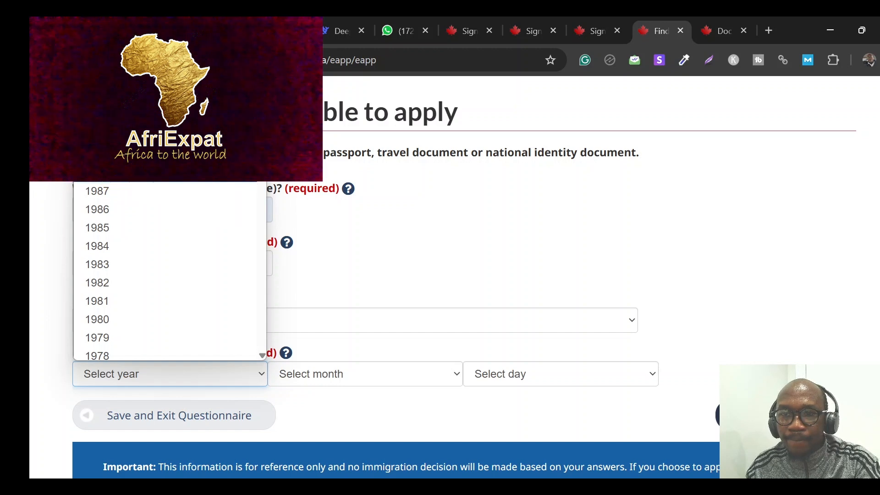
pyautogui.click(116, 209)
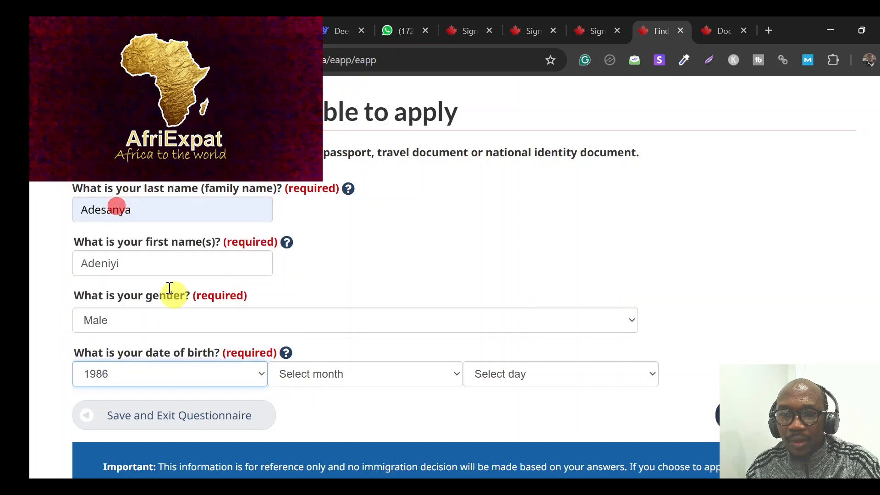
pyautogui.click(314, 375)
pyautogui.click(306, 219)
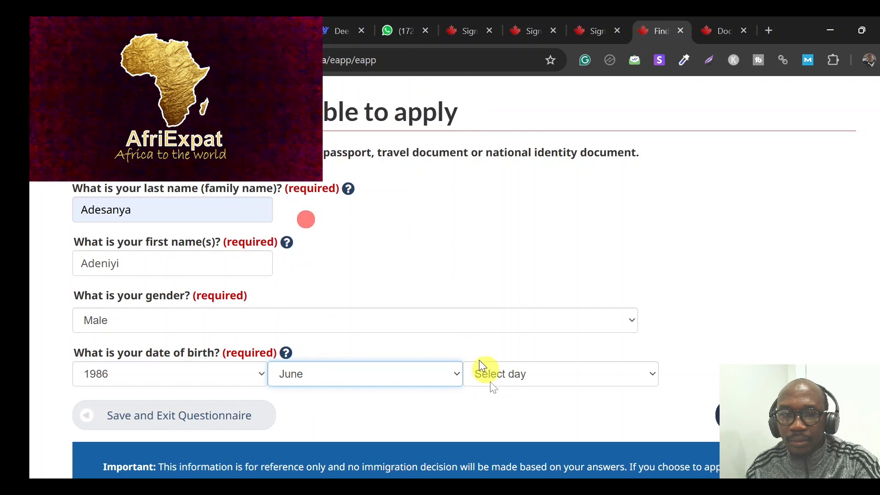
pyautogui.click(495, 374)
pyautogui.scroll(-5, 487, 255)
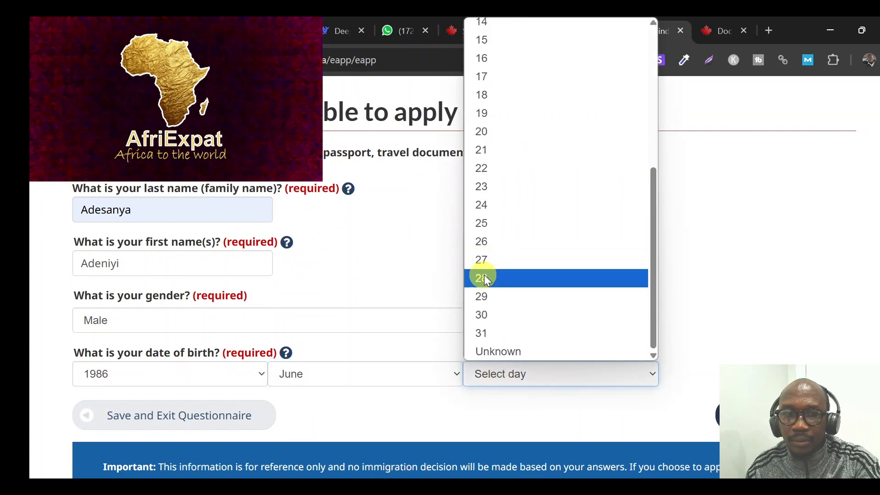
pyautogui.click(483, 236)
pyautogui.click(702, 302)
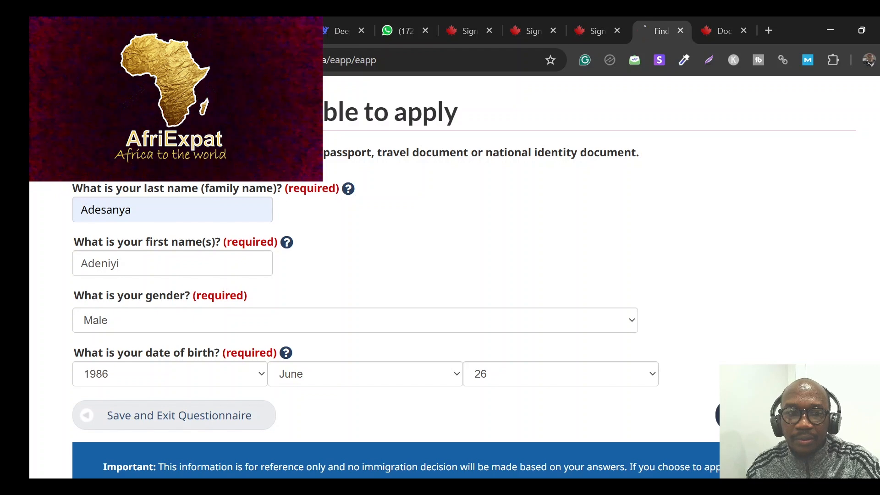
# Step: Set the marital status to Never Married/Single and submit the answer
pyautogui.scroll(-2, 464, 252)
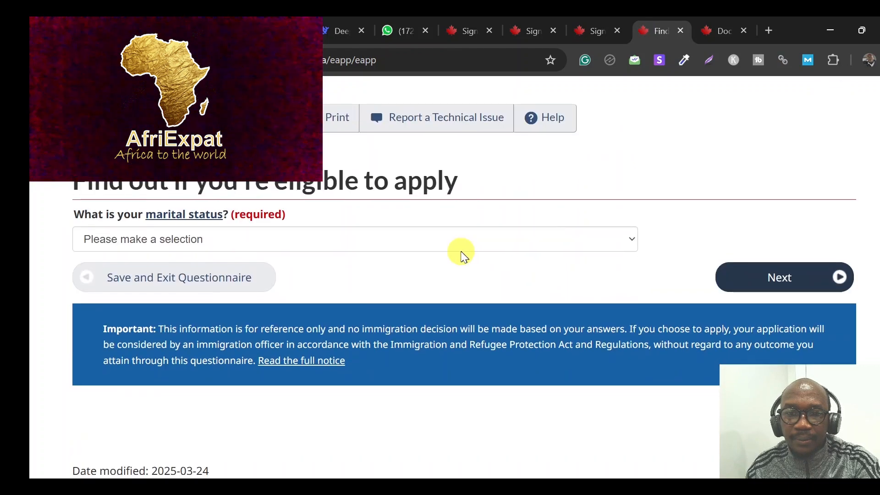
pyautogui.click(485, 239)
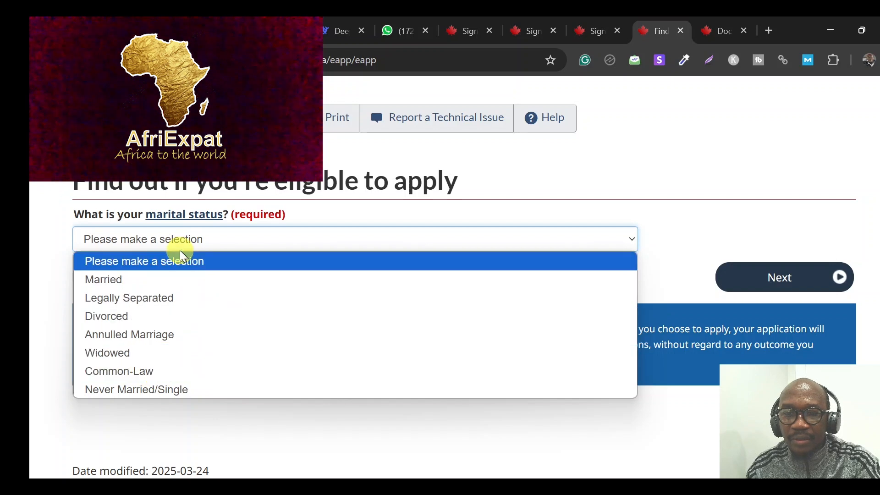
pyautogui.click(188, 389)
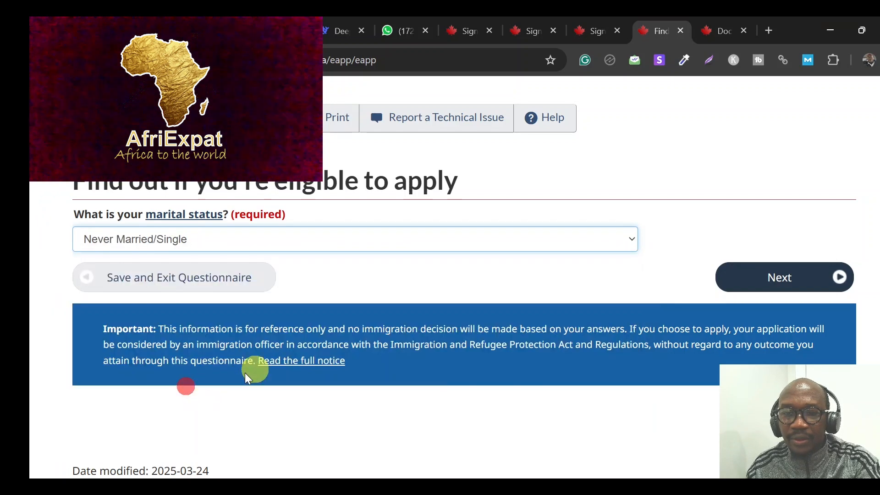
pyautogui.click(732, 276)
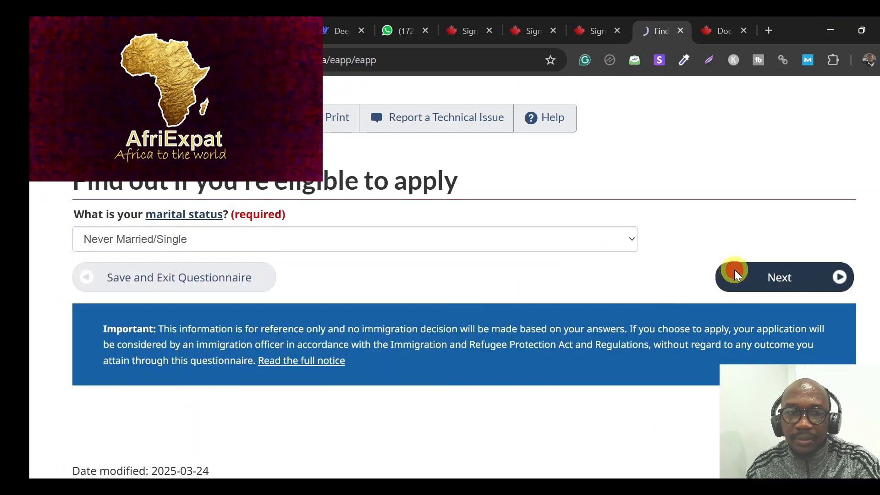
# Step: Look over the Express Entry profile's form list, and open the save-and-exit confirmation and cancel it
pyautogui.scroll(-3, 512, 228)
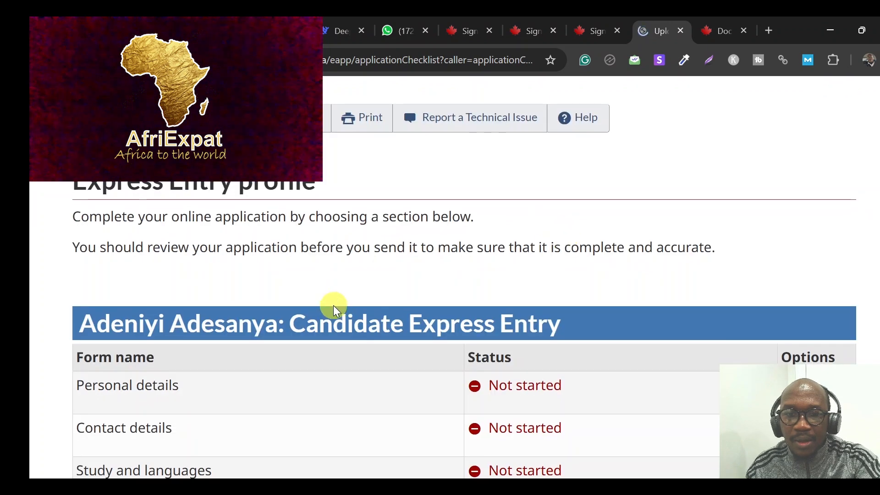
pyautogui.scroll(1, 356, 269)
pyautogui.scroll(-8, 452, 261)
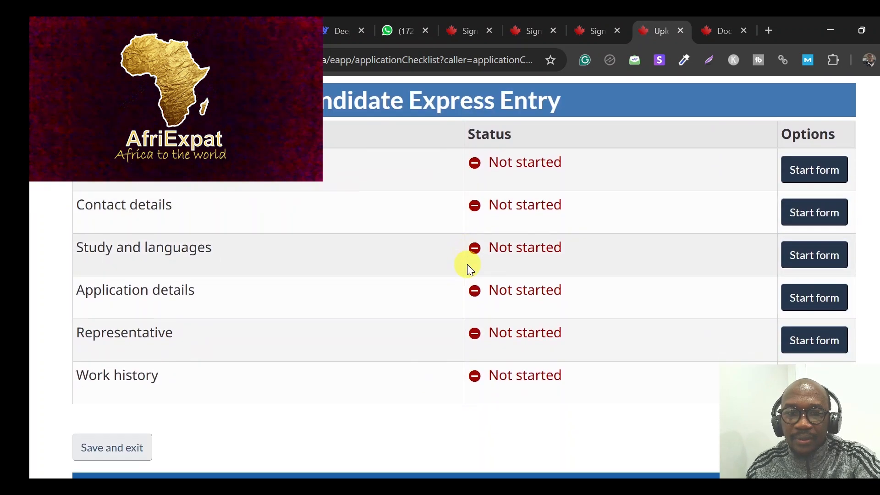
pyautogui.scroll(10, 316, 261)
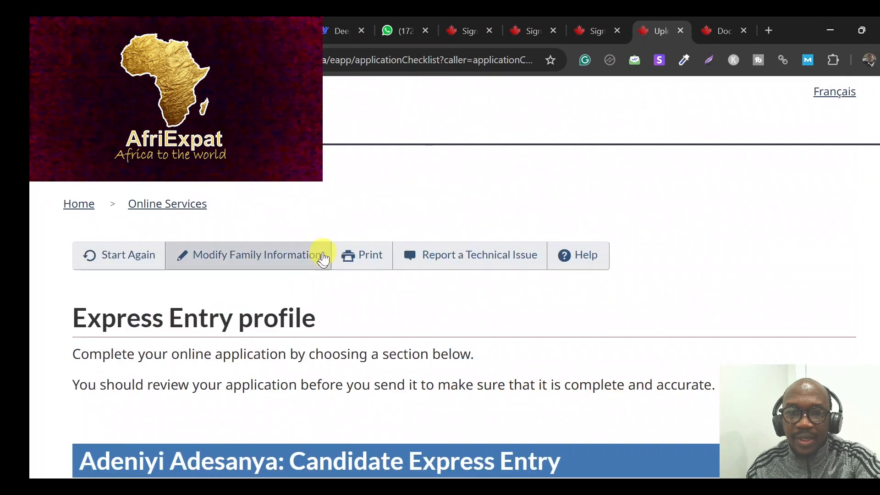
pyautogui.scroll(-3, 504, 236)
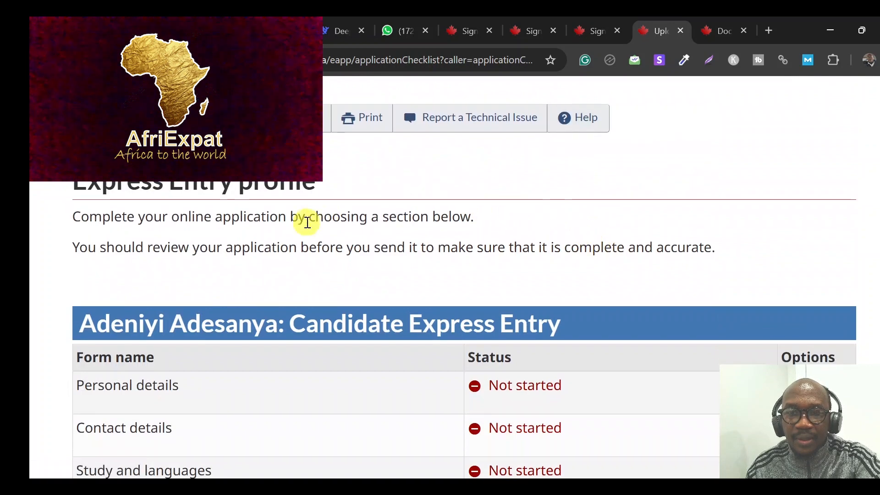
pyautogui.scroll(-1, 495, 290)
pyautogui.scroll(-10, 403, 275)
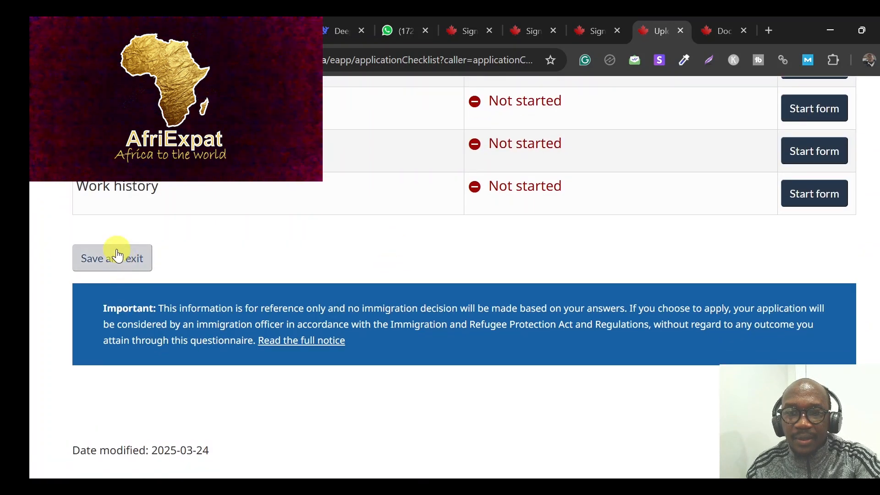
pyautogui.click(112, 258)
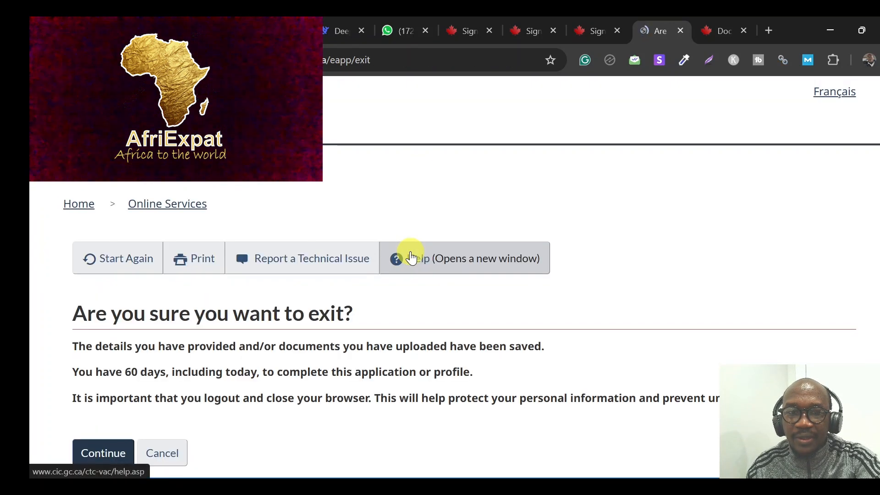
pyautogui.click(182, 456)
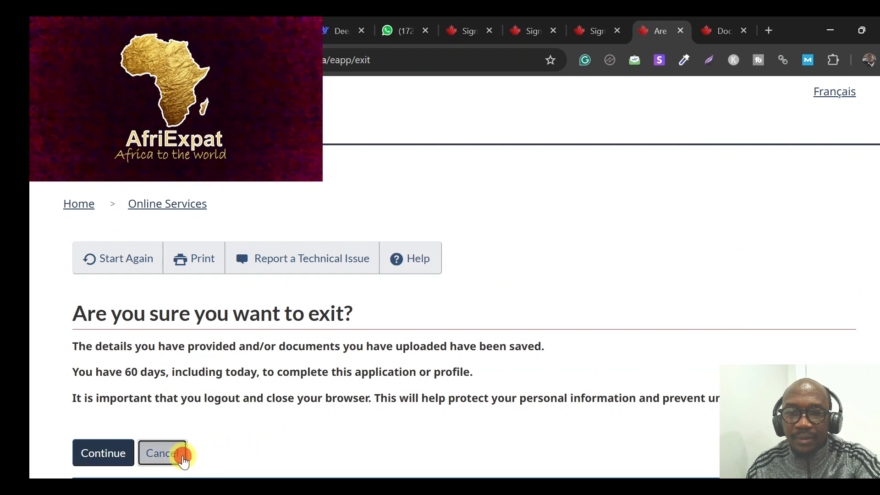
# Step: Examine the Express Entry profile checklist for its forms, from Personal details to Work history, and the status of each
pyautogui.scroll(-6, 654, 252)
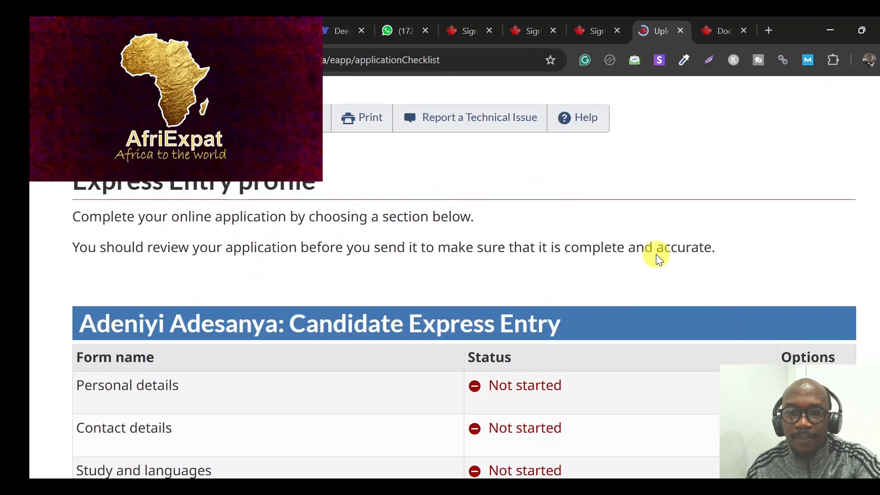
pyautogui.scroll(-4, 658, 254)
pyautogui.scroll(8, 655, 245)
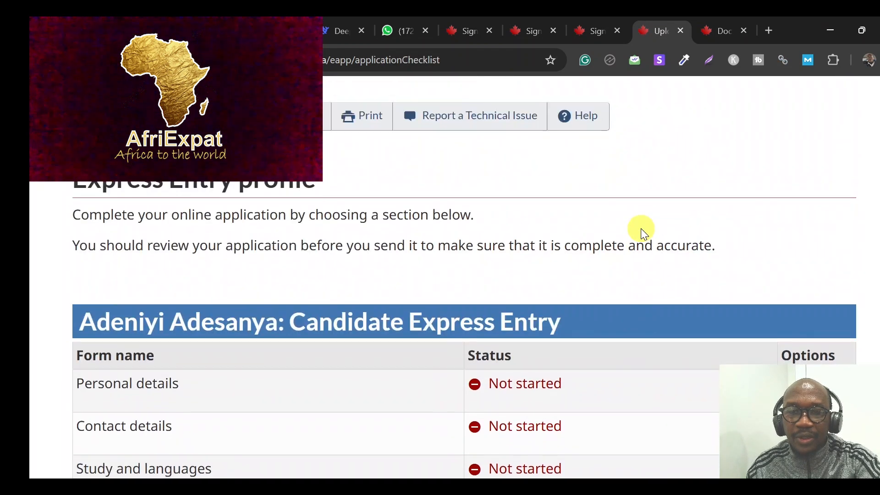
pyautogui.scroll(-3, 624, 241)
pyautogui.scroll(3, 623, 235)
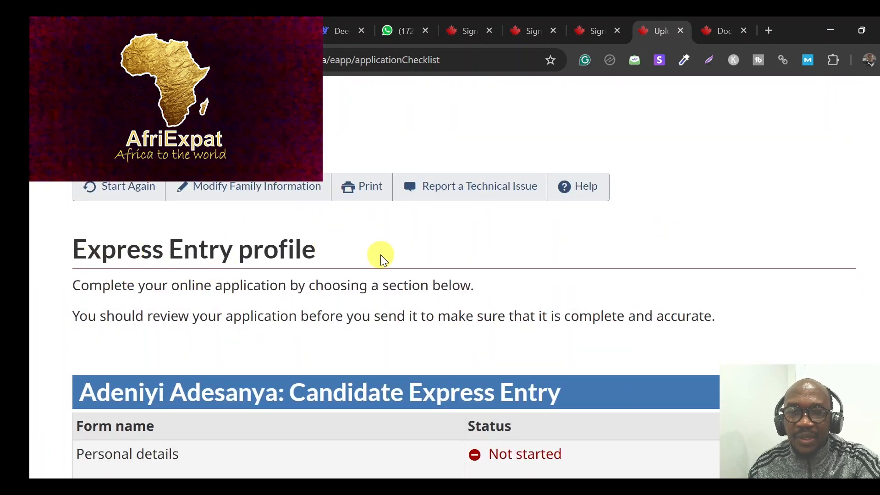
pyautogui.scroll(-3, 503, 277)
pyautogui.scroll(-3, 509, 255)
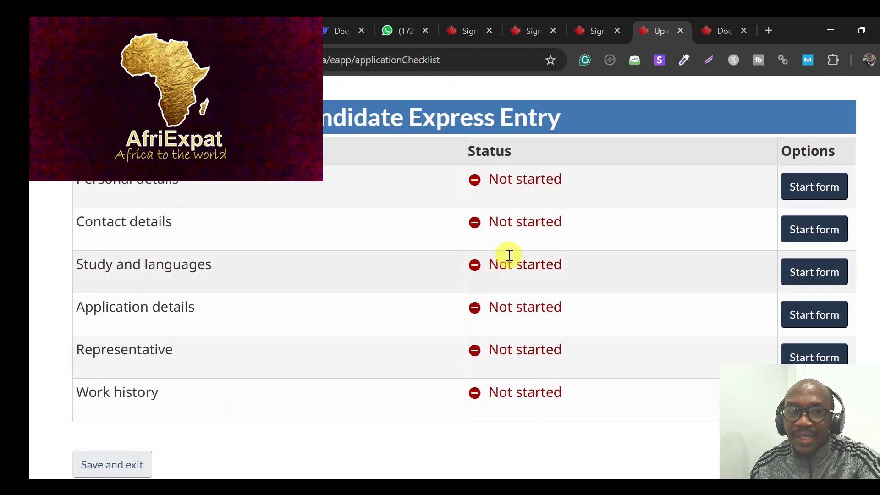
pyautogui.scroll(-3, 541, 204)
pyautogui.scroll(9, 536, 205)
pyautogui.scroll(-3, 481, 234)
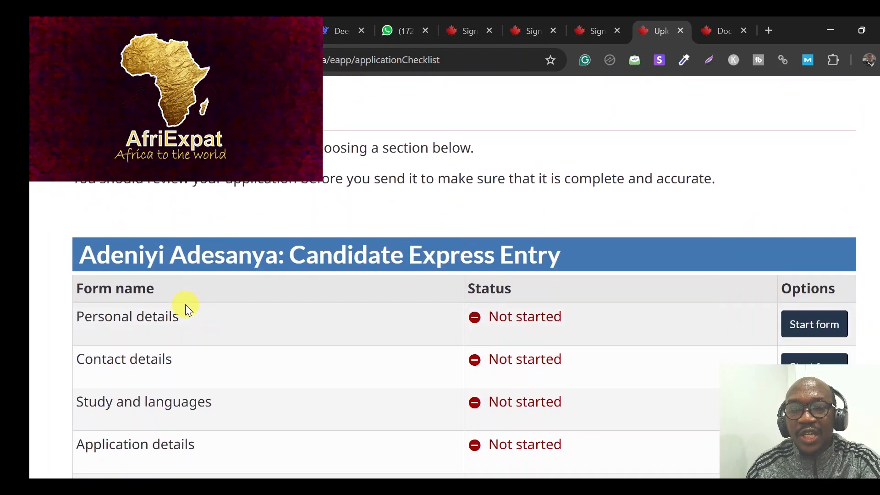
pyautogui.scroll(-5, 147, 362)
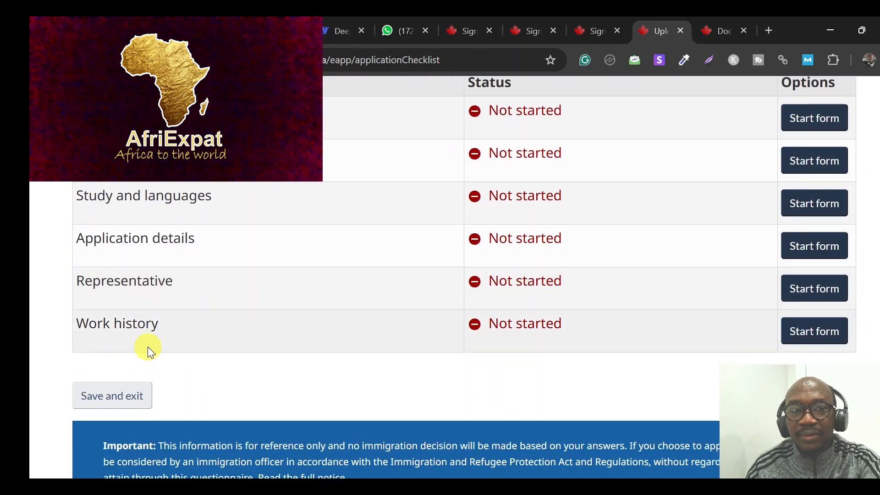
pyautogui.scroll(-2, 129, 327)
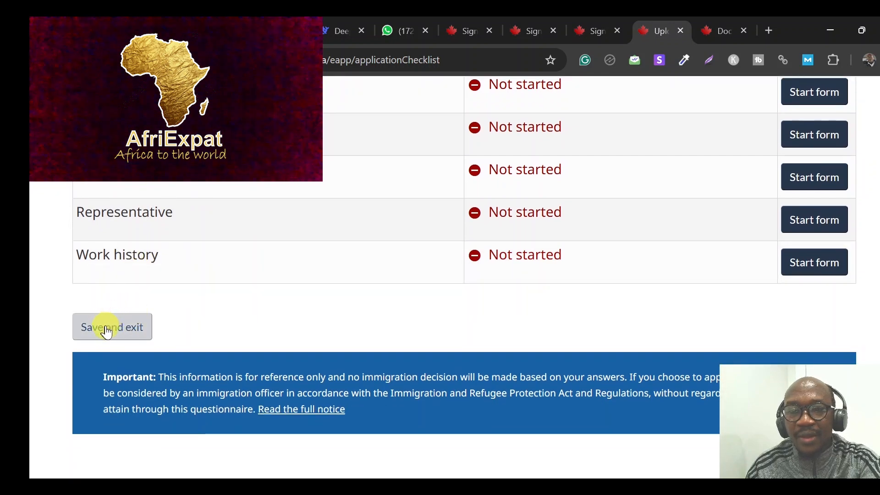
pyautogui.scroll(10, 421, 249)
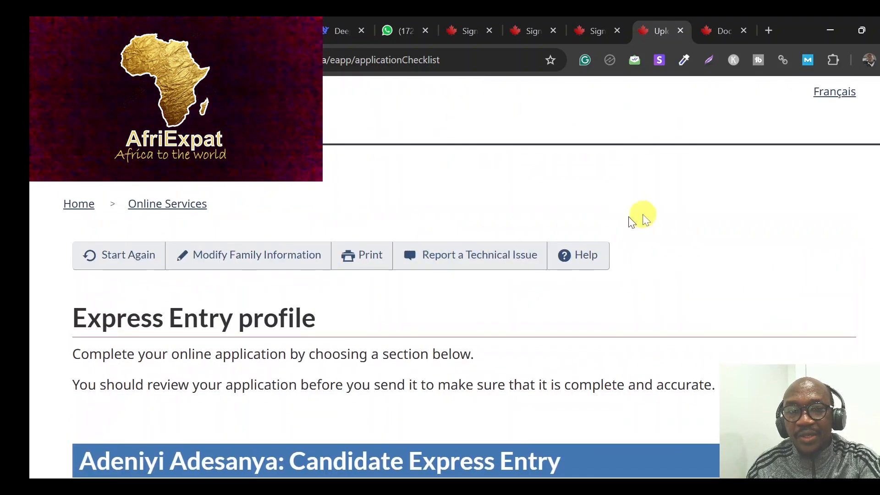
# Step: Save and exit the Express Entry profile, confirming the exit to return to the account home page
pyautogui.scroll(-10, 791, 212)
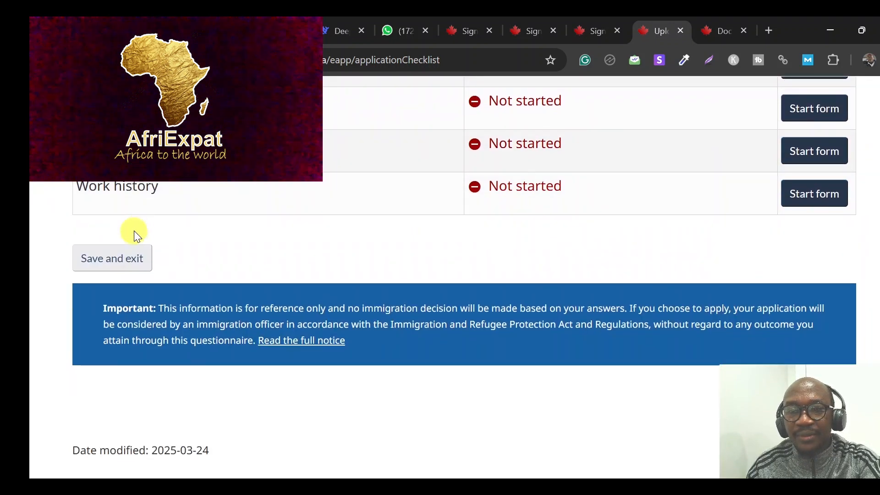
pyautogui.click(109, 258)
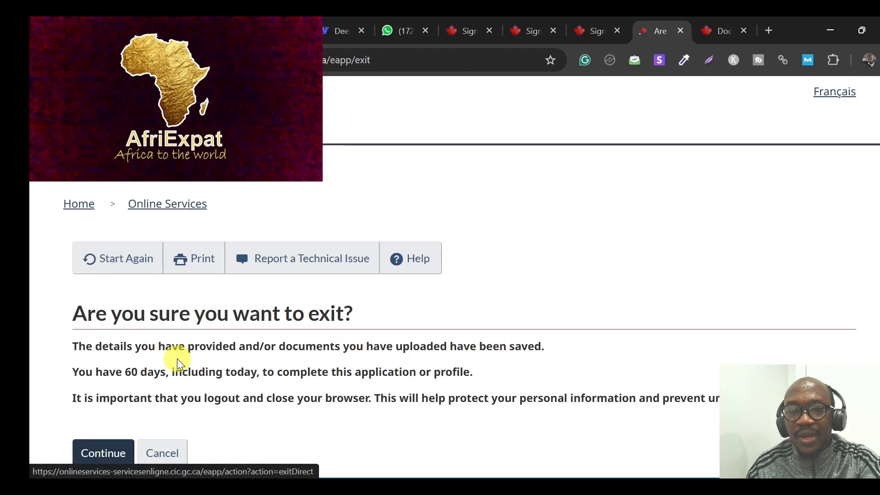
pyautogui.scroll(-1, 108, 366)
pyautogui.click(103, 382)
# Step: Check the account home page for submitted applications and the unsubmitted Express Entry profile with its days left to submit
pyautogui.scroll(-3, 590, 281)
pyautogui.scroll(-6, 614, 257)
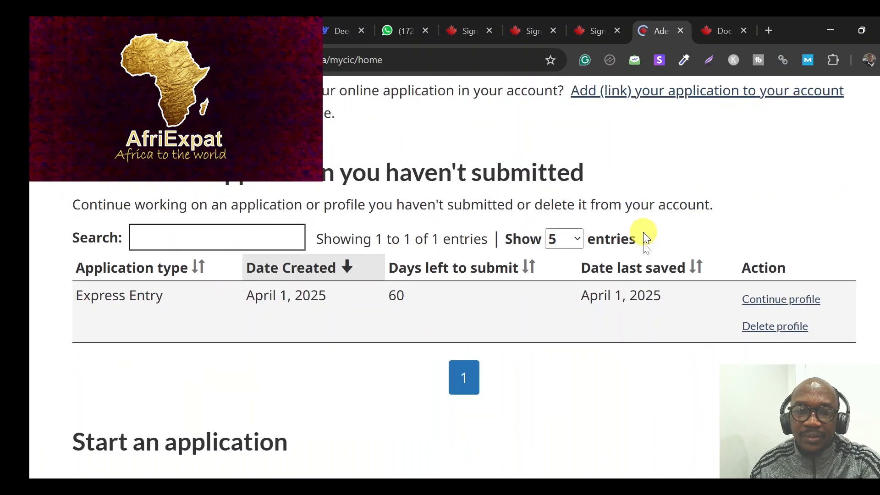
pyautogui.scroll(9, 614, 220)
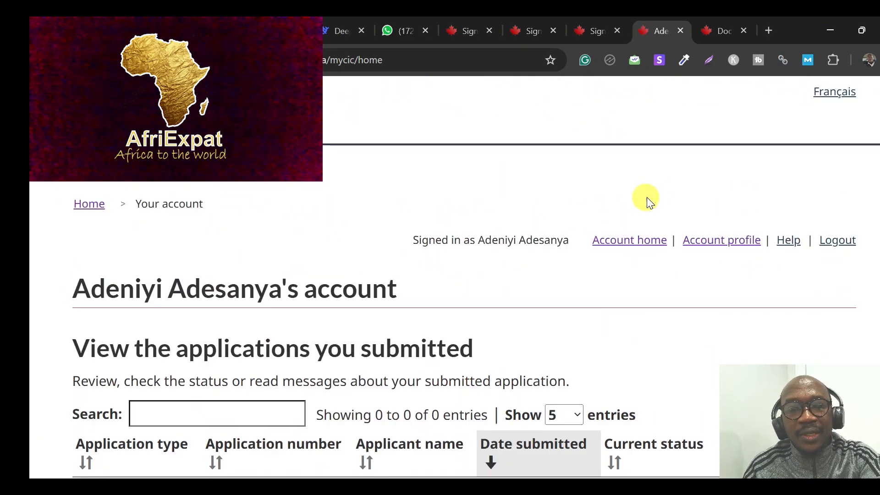
pyautogui.scroll(-10, 540, 209)
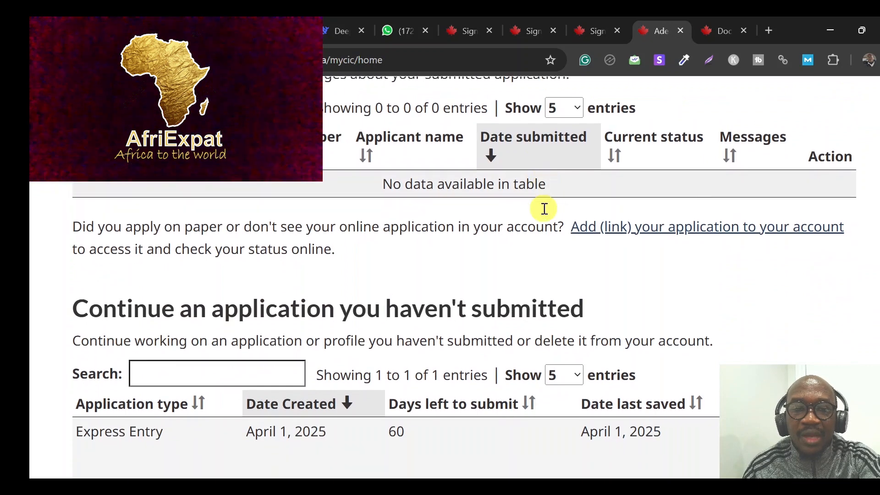
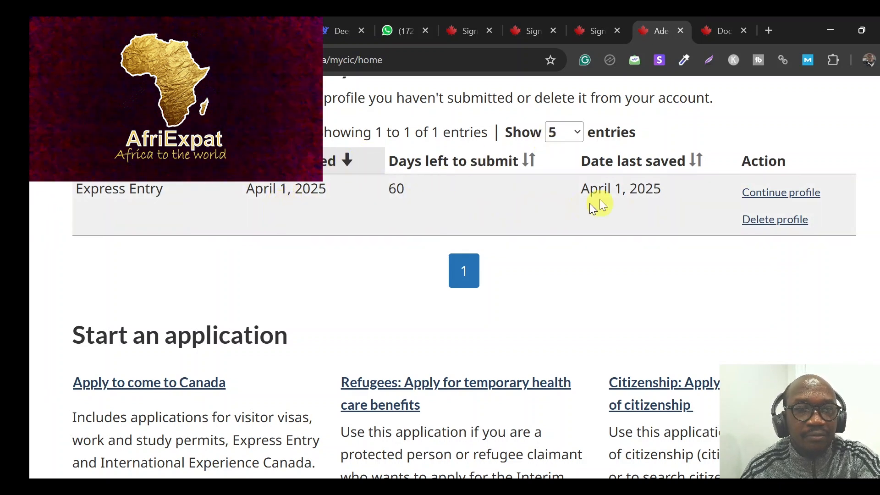
# Step: Continue the unsubmitted Express Entry profile and start its Personal details form from the checklist
pyautogui.click(794, 195)
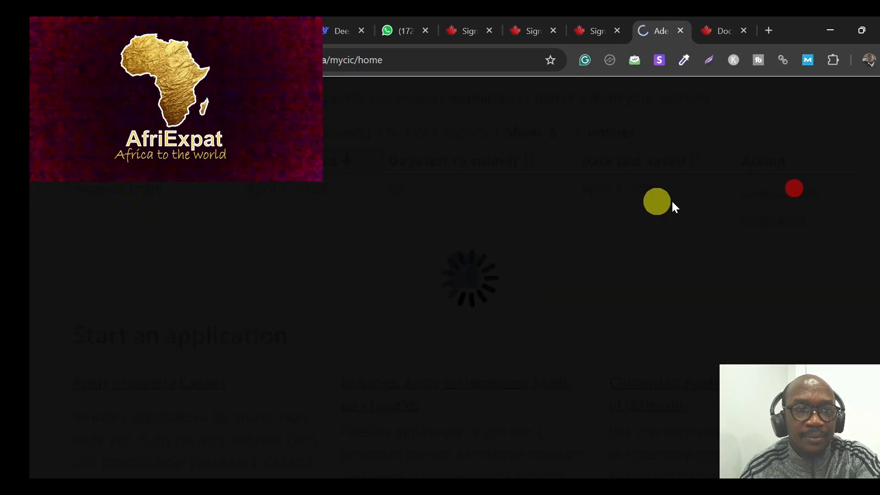
pyautogui.scroll(-3, 728, 242)
pyautogui.scroll(-7, 728, 242)
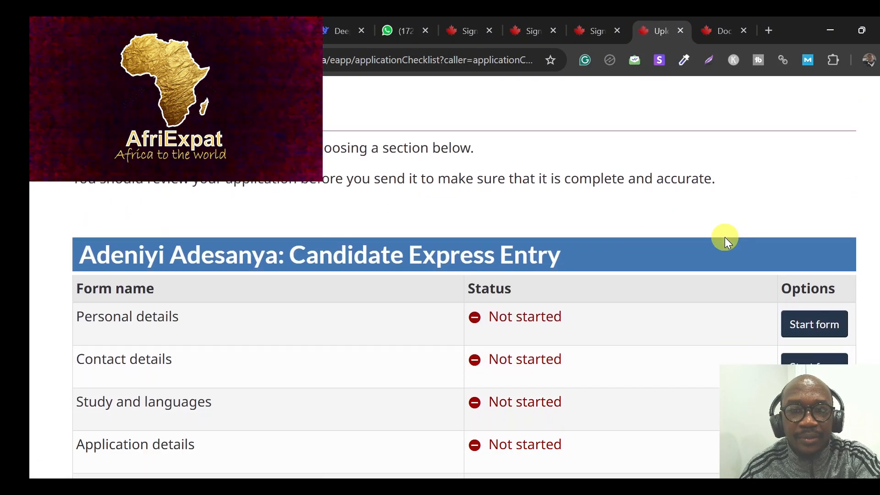
pyautogui.scroll(7, 611, 213)
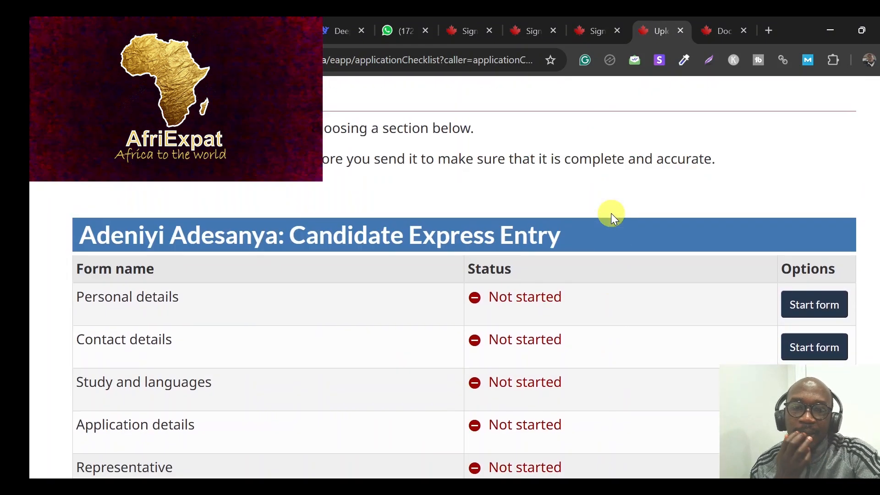
pyautogui.scroll(-4, 176, 199)
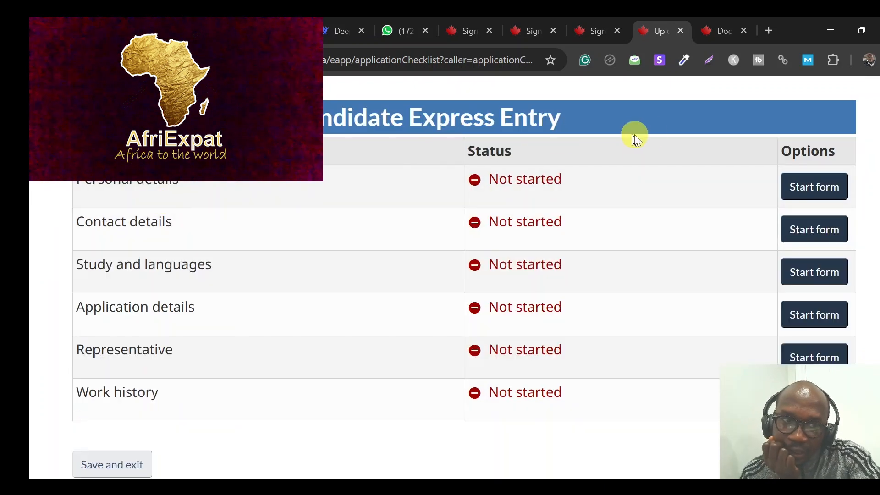
pyautogui.scroll(-3, 126, 181)
pyautogui.scroll(3, 126, 181)
pyautogui.click(815, 191)
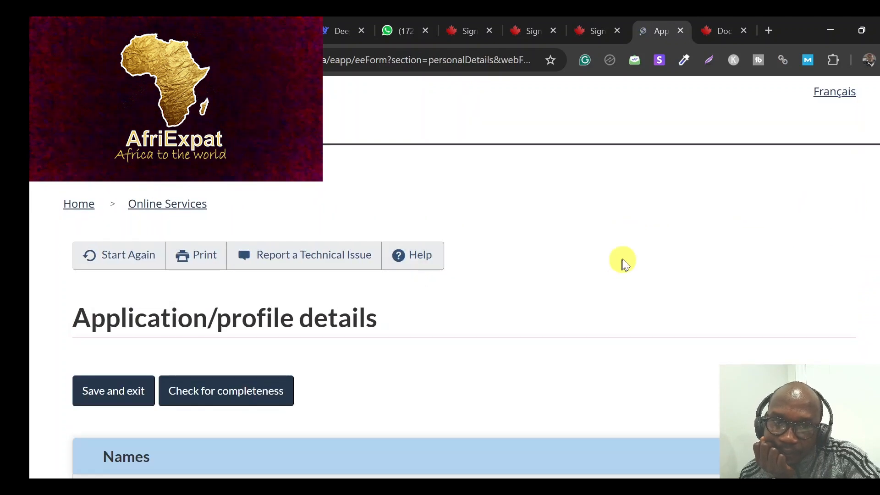
# Step: Review the locked last and first name fields in the Names section and proceed to Personal description
pyautogui.scroll(-2, 642, 238)
pyautogui.scroll(-4, 647, 237)
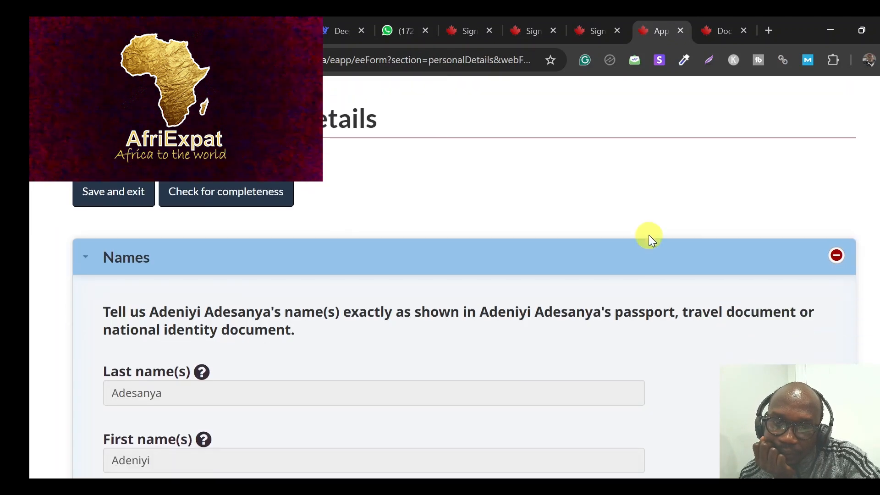
pyautogui.scroll(-2, 504, 216)
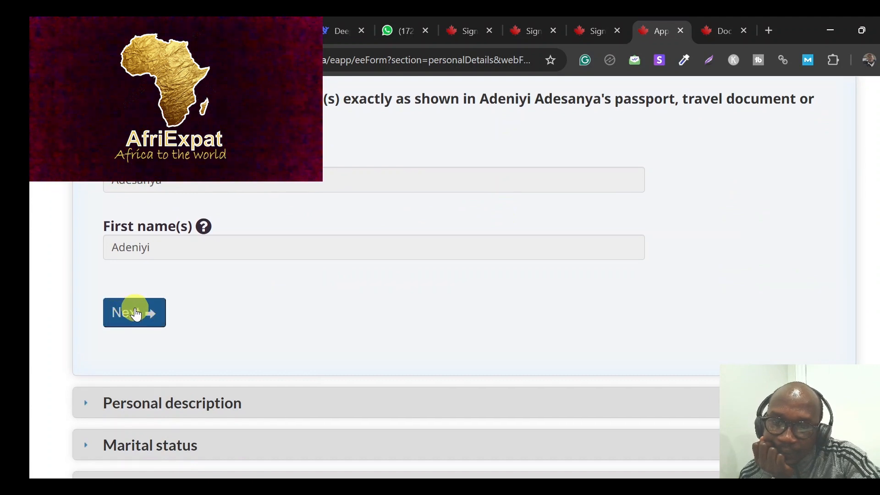
pyautogui.moveTo(155, 185)
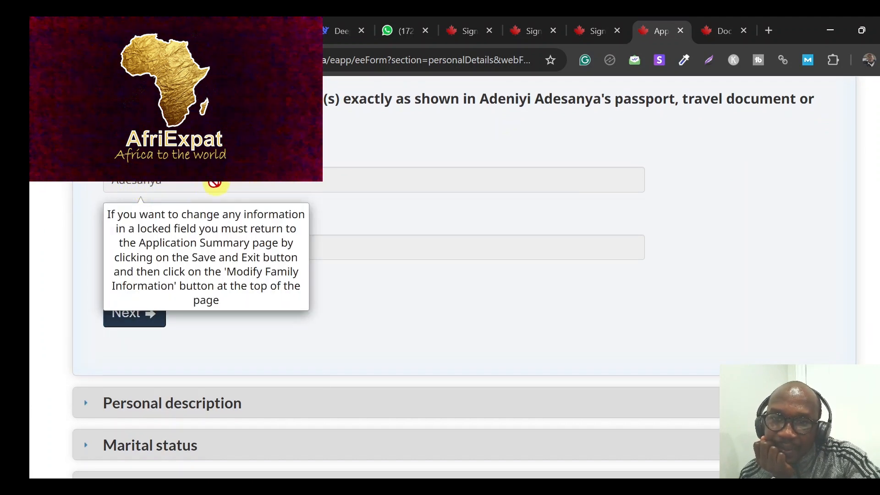
pyautogui.moveTo(352, 249)
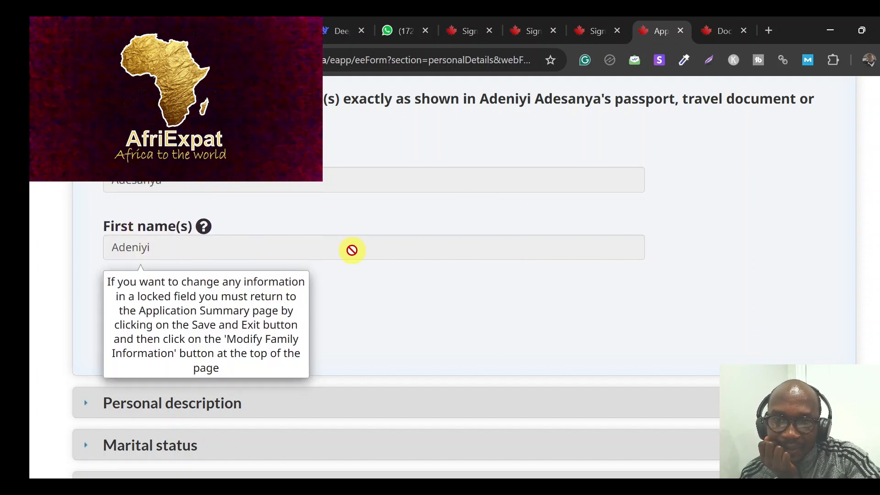
pyautogui.click(129, 311)
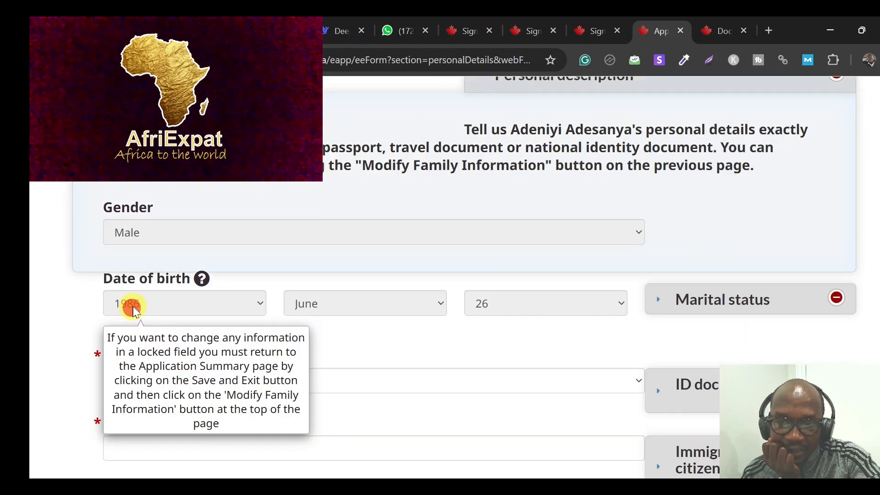
# Step: Set the country of birth to Nigeria in the Personal description section
pyautogui.scroll(-3, 457, 315)
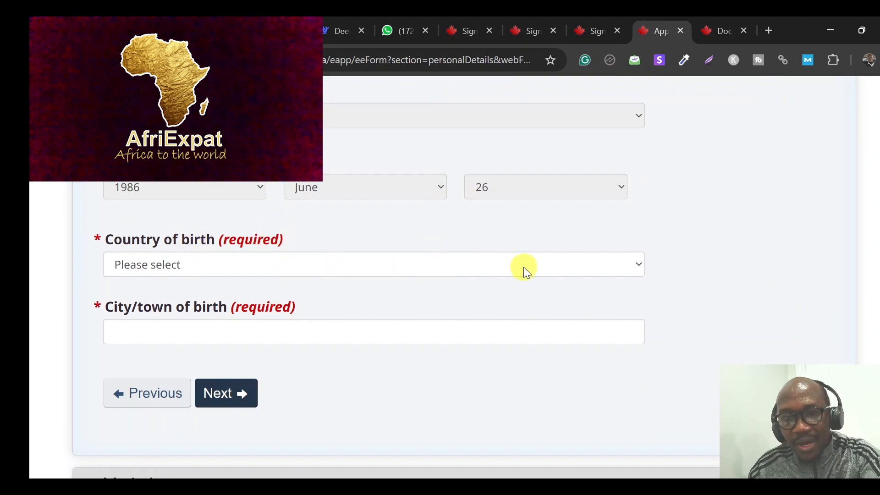
pyautogui.click(628, 267)
pyautogui.scroll(-5, 294, 218)
pyautogui.scroll(-20, 289, 202)
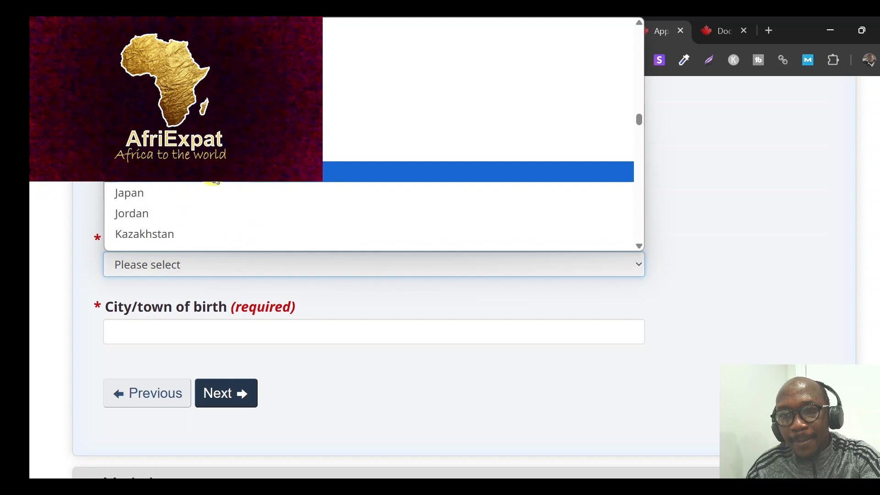
pyautogui.click(293, 144)
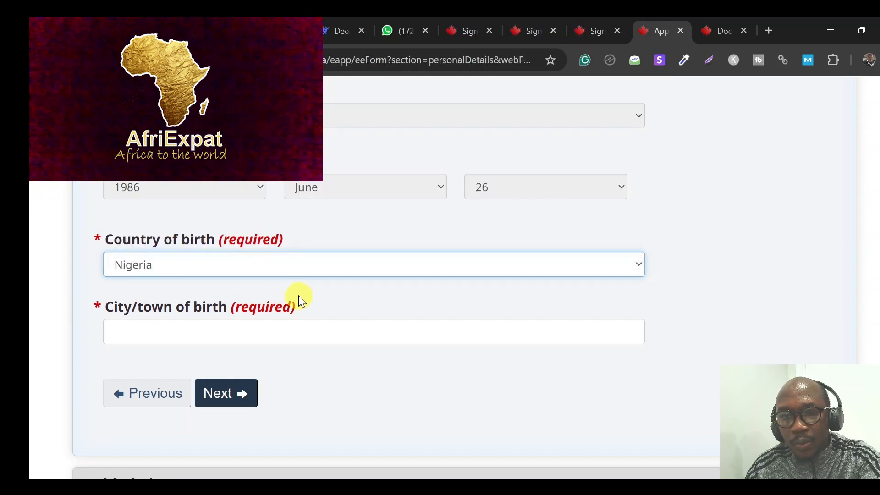
pyautogui.click(372, 295)
# Step: Enter Ibadan as the city/town of birth and proceed to the Marital status section
pyautogui.scroll(-2, 174, 275)
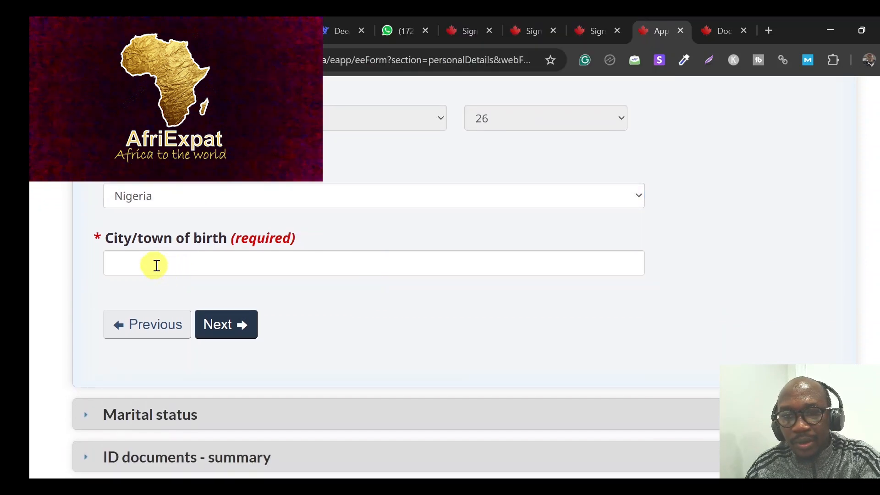
pyautogui.click(183, 260)
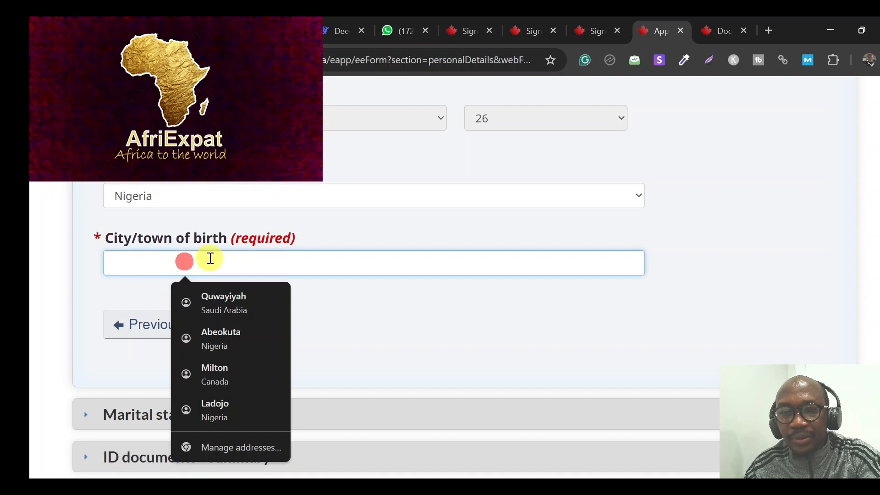
pyautogui.click(137, 260)
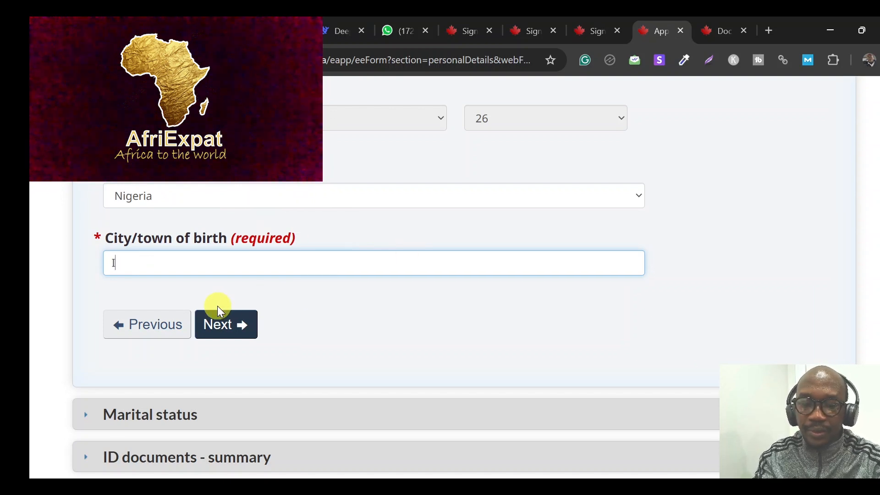
pyautogui.click(312, 315)
pyautogui.click(226, 326)
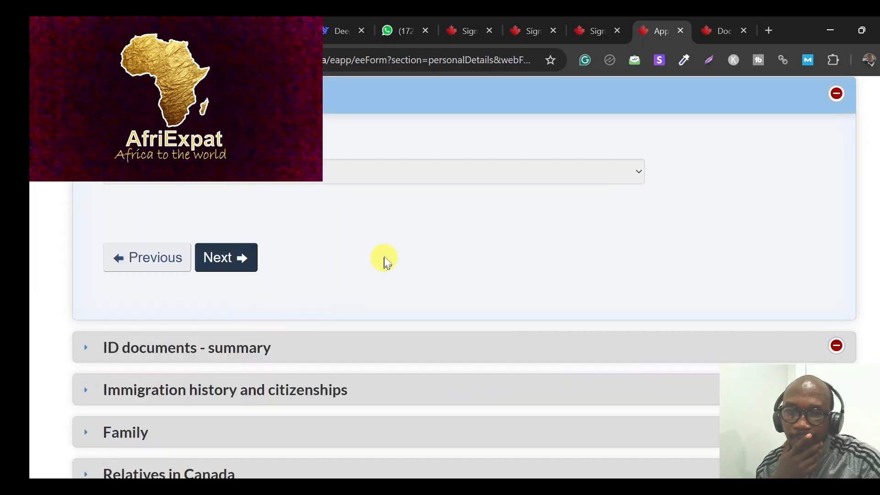
# Step: Proceed past the locked marital status, answer Yes to having a passport or national ID, and choose Passport/travel document as the document type
pyautogui.moveTo(393, 168)
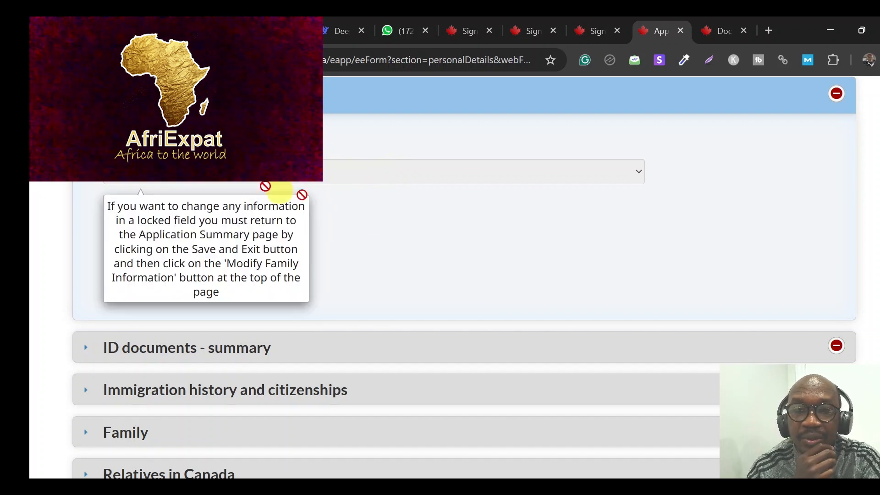
pyautogui.click(242, 264)
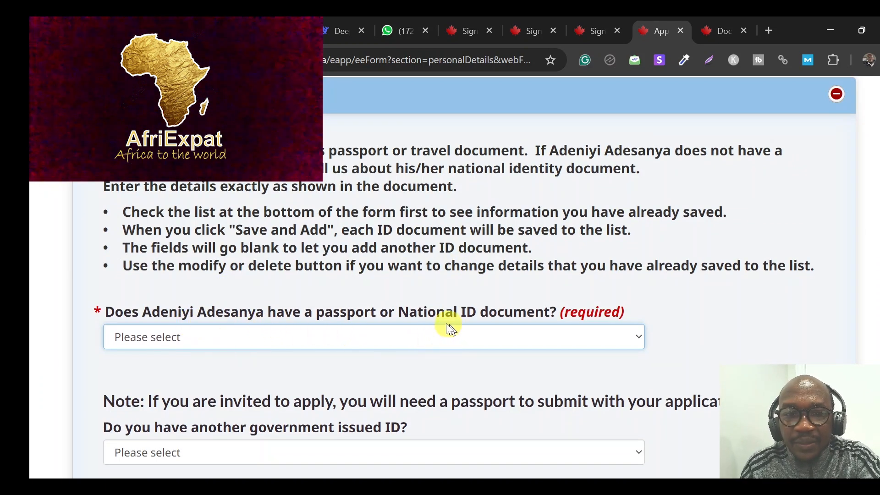
pyautogui.click(636, 340)
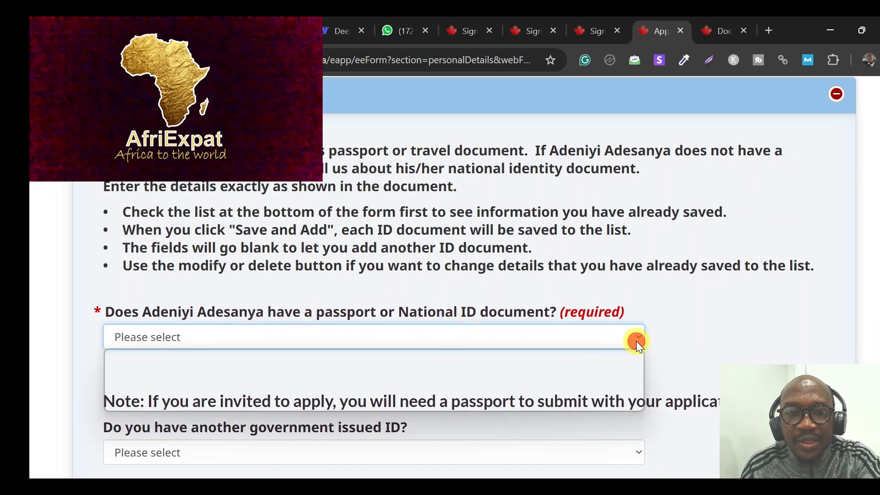
pyautogui.click(292, 390)
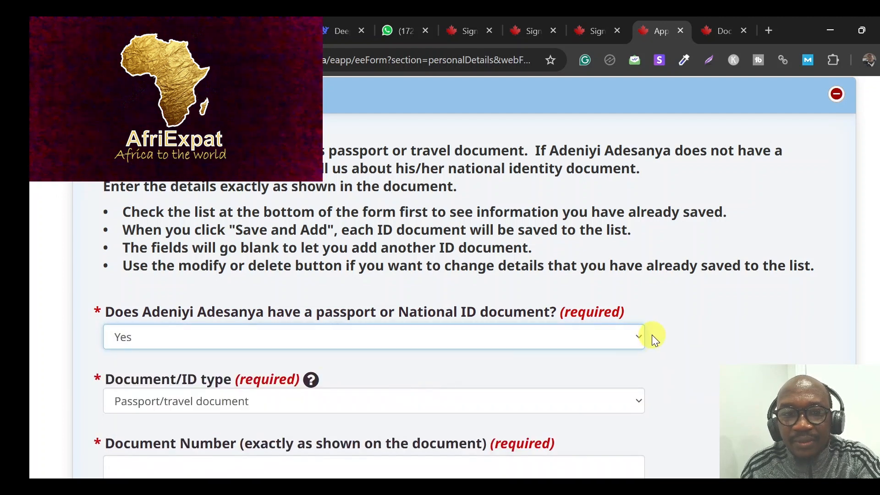
pyautogui.scroll(-1, 652, 334)
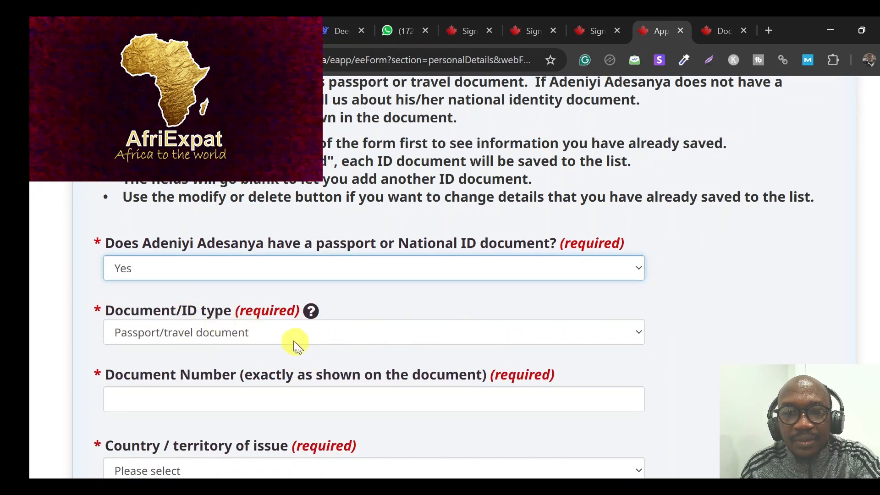
pyautogui.click(540, 329)
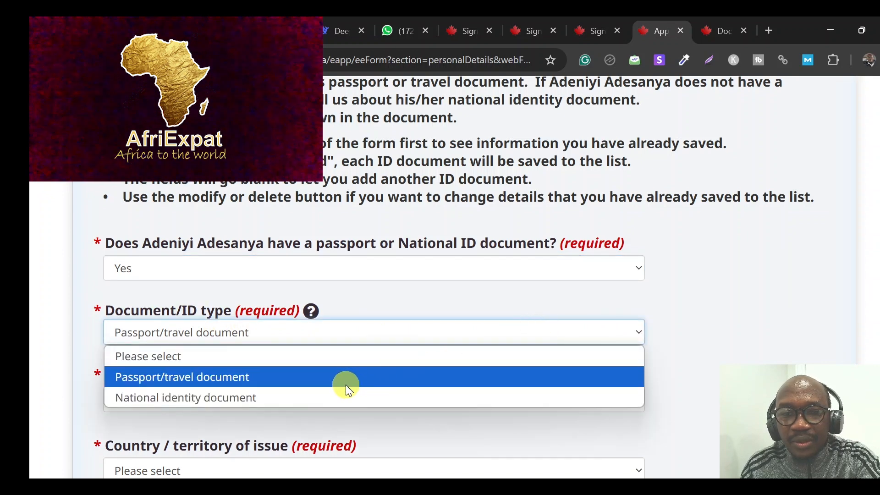
pyautogui.click(268, 377)
# Step: Fill in the passport's document number from the saved autofill suggestion
pyautogui.scroll(-3, 504, 321)
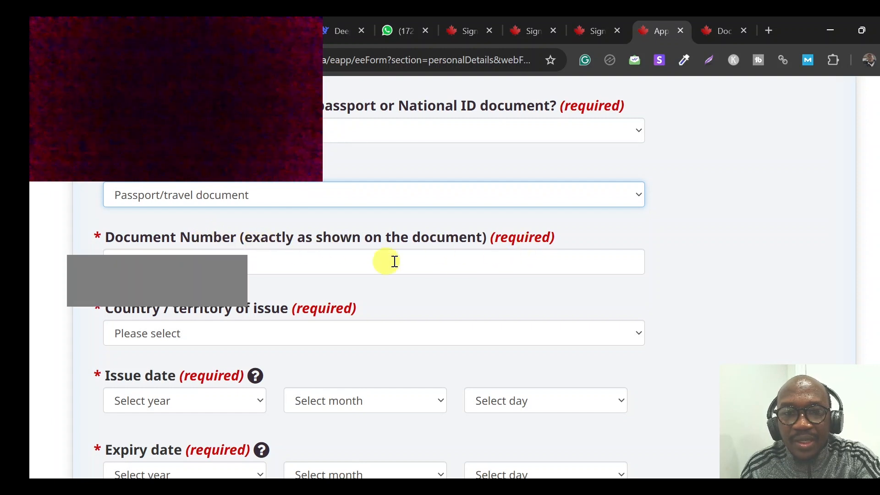
pyautogui.click(277, 265)
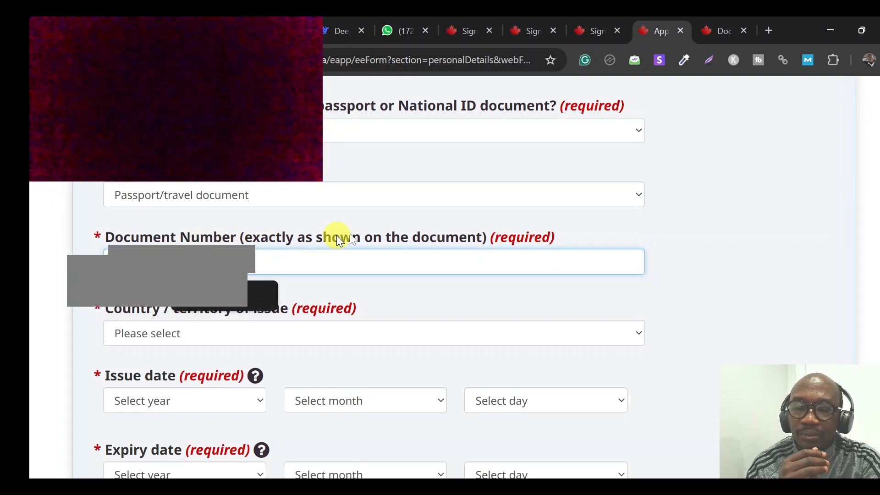
pyautogui.click(402, 226)
pyautogui.click(313, 259)
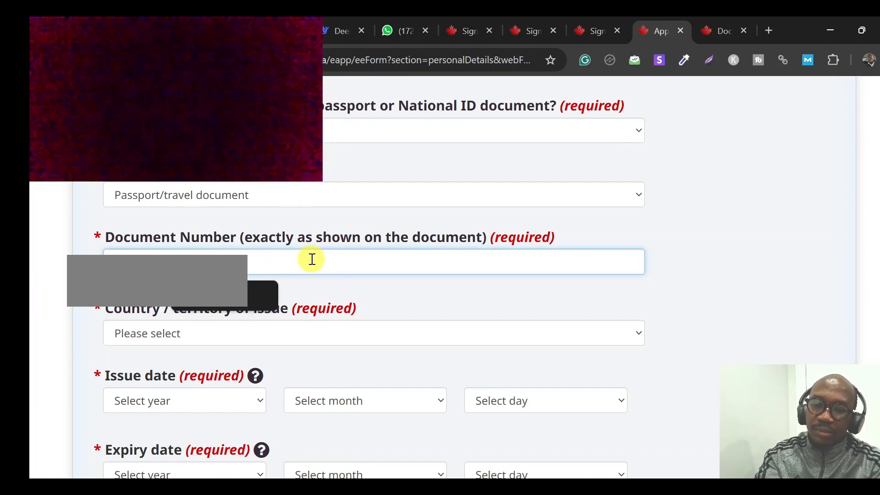
pyautogui.click(261, 295)
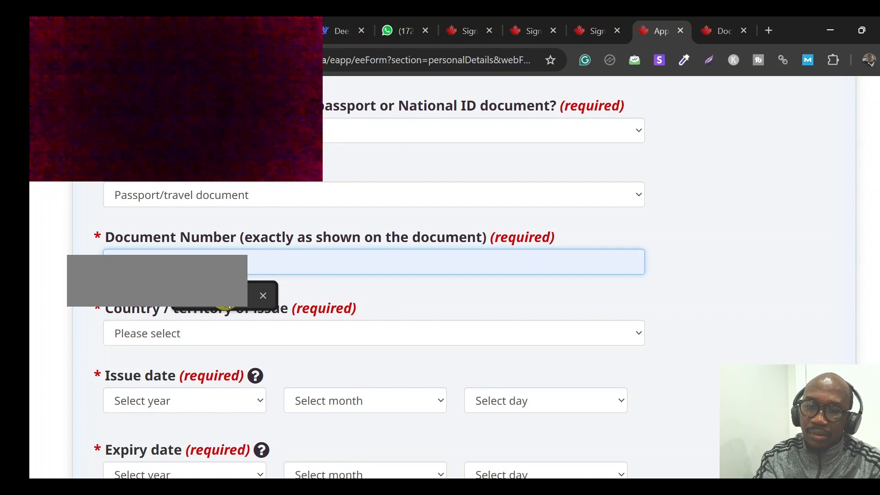
# Step: Set the passport's country/territory of issue to NGA (Nigeria)
pyautogui.scroll(-4, 256, 264)
pyautogui.scroll(1, 192, 233)
pyautogui.scroll(-1, 133, 224)
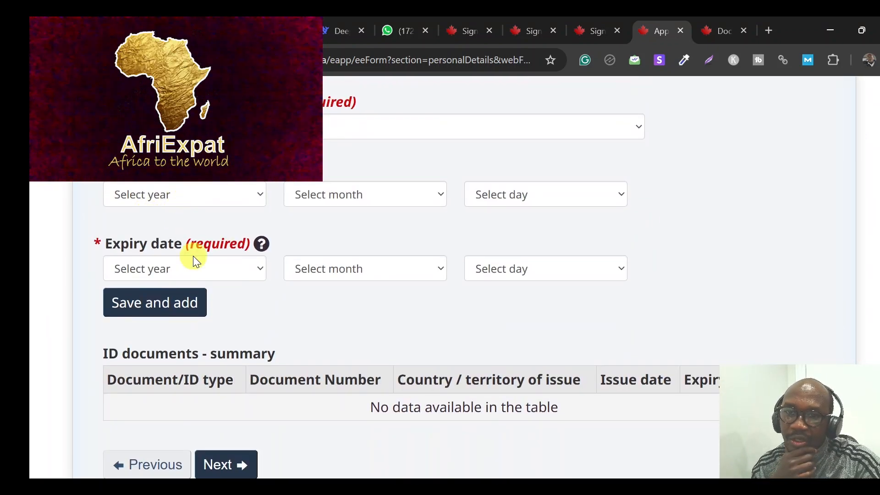
pyautogui.click(183, 127)
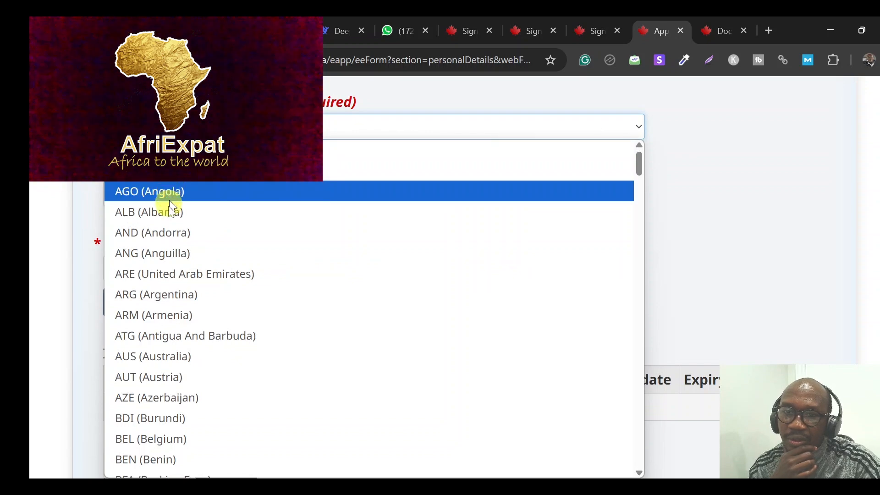
pyautogui.scroll(-8, 162, 213)
pyautogui.press('n')
pyautogui.scroll(-8, 162, 213)
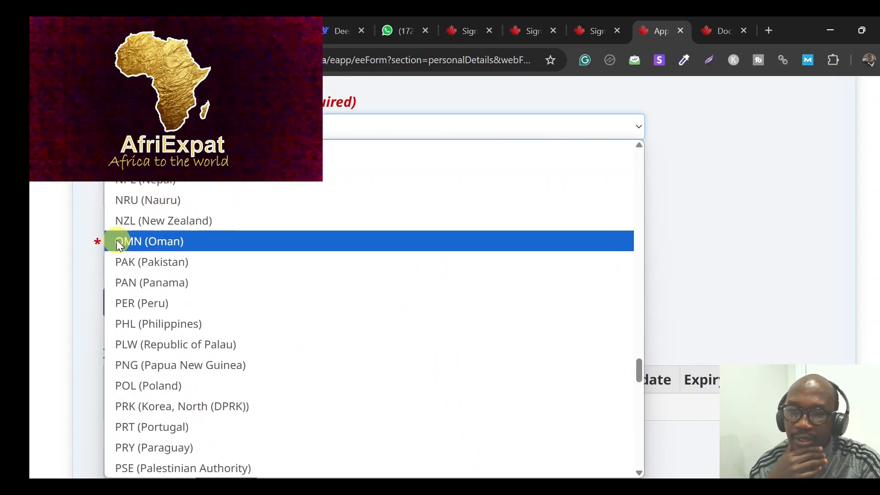
pyautogui.scroll(-3, 157, 252)
pyautogui.scroll(6, 161, 274)
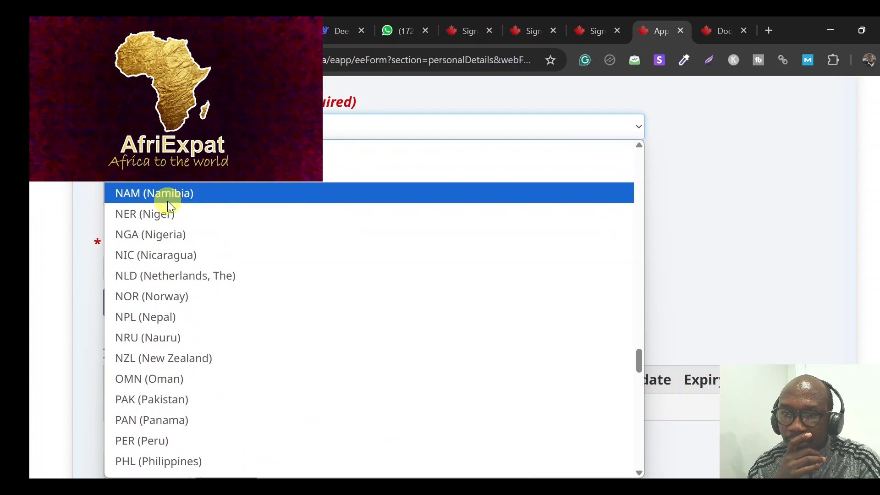
pyautogui.scroll(-3, 166, 201)
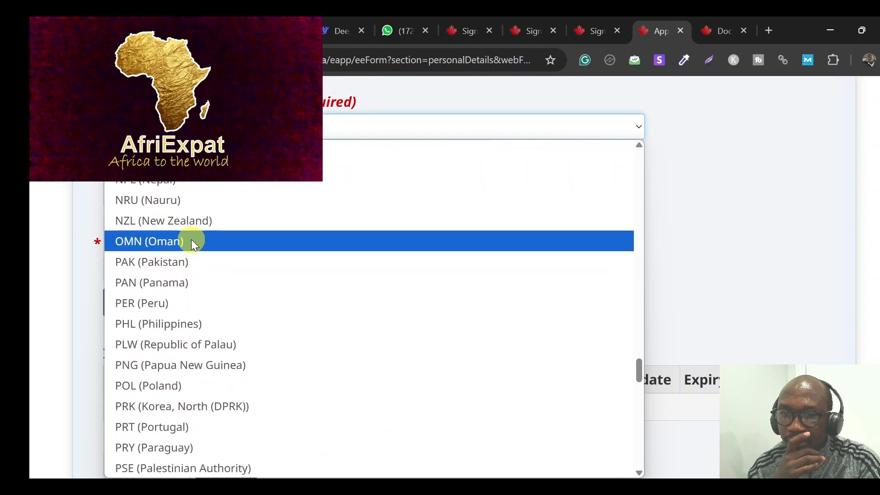
pyautogui.scroll(3, 192, 241)
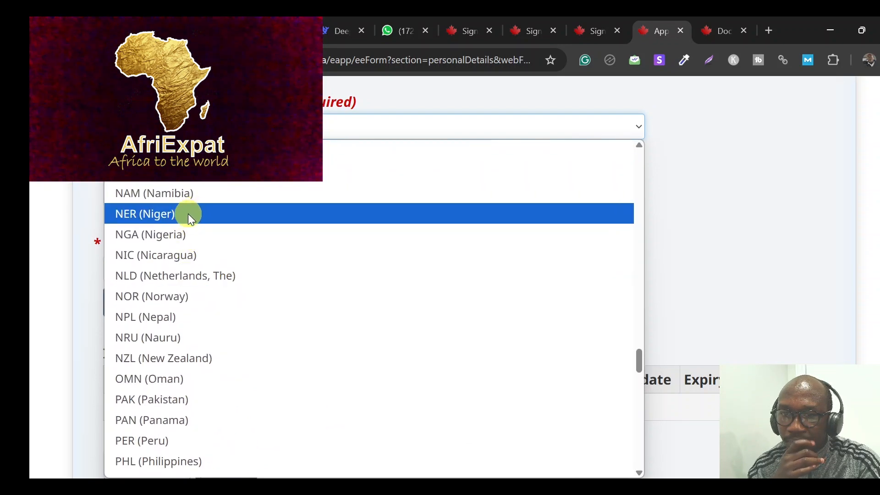
pyautogui.click(183, 240)
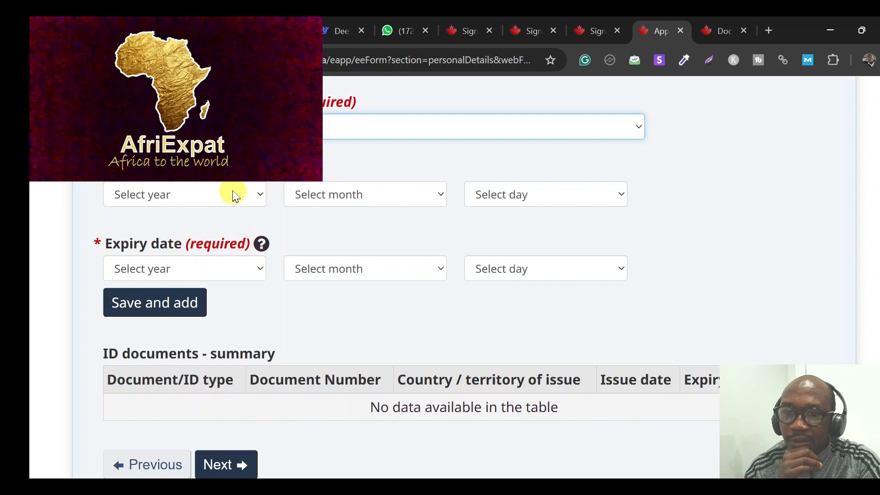
# Step: Set the passport's issue date to 2025, January, 24
pyautogui.click(258, 196)
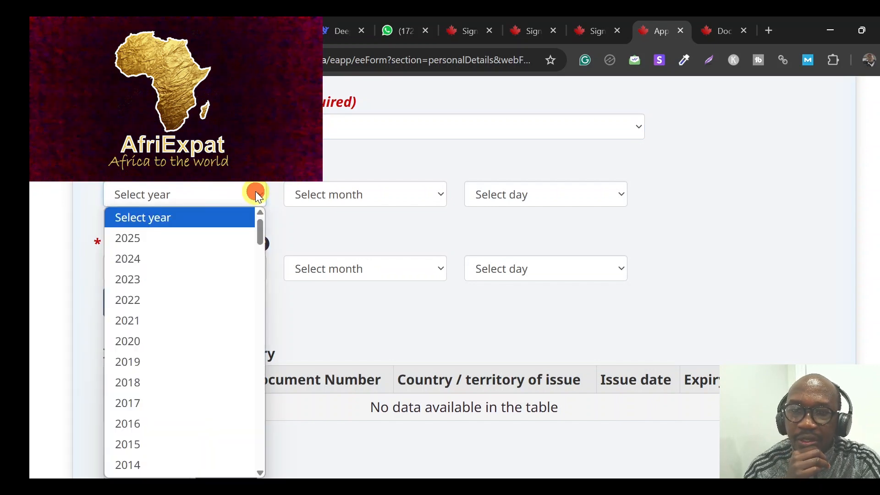
pyautogui.click(181, 244)
pyautogui.click(336, 197)
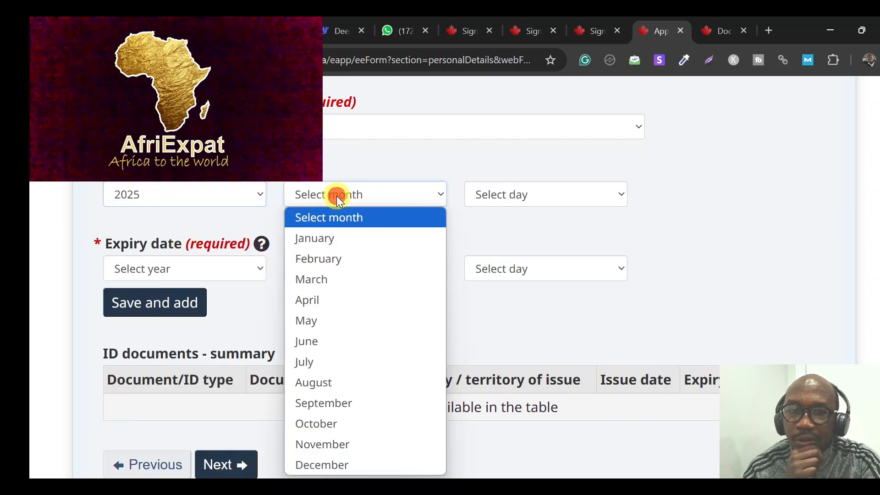
pyautogui.click(322, 241)
pyautogui.click(476, 190)
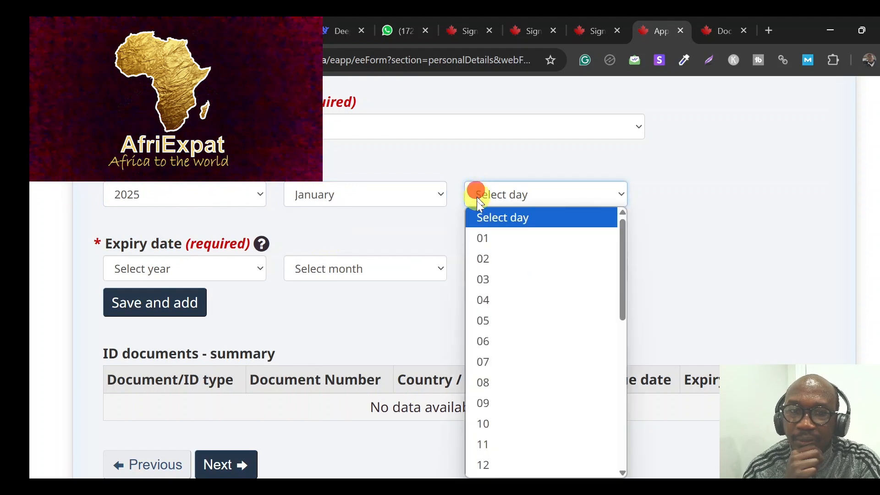
pyautogui.scroll(-5, 488, 374)
pyautogui.click(491, 320)
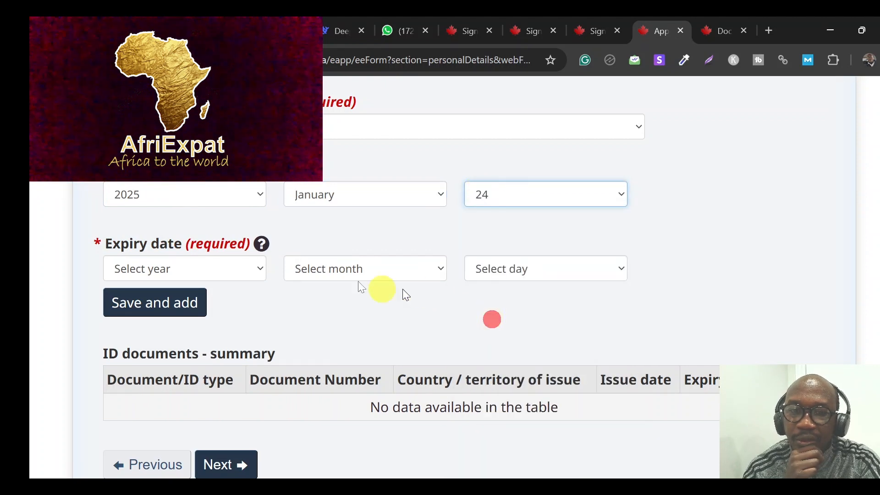
# Step: Set the passport's expiry date to 2030, January, 24 and add the document to the ID documents summary
pyautogui.click(260, 266)
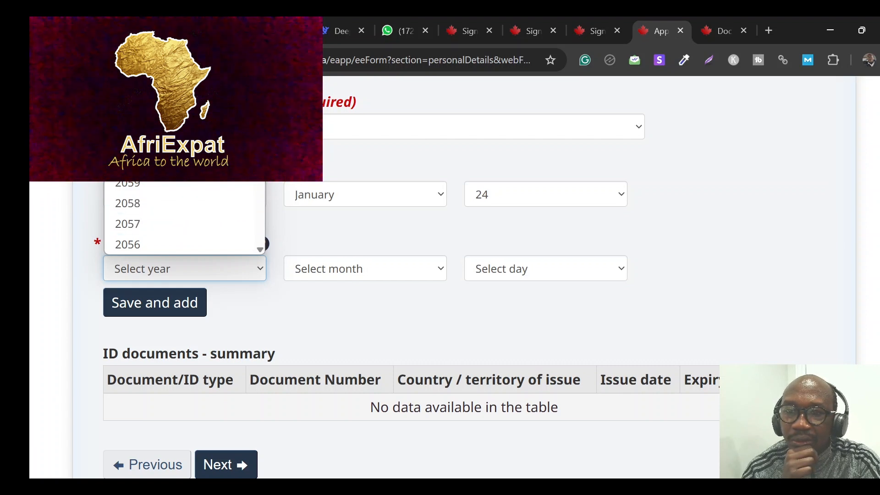
pyautogui.scroll(-9, 185, 217)
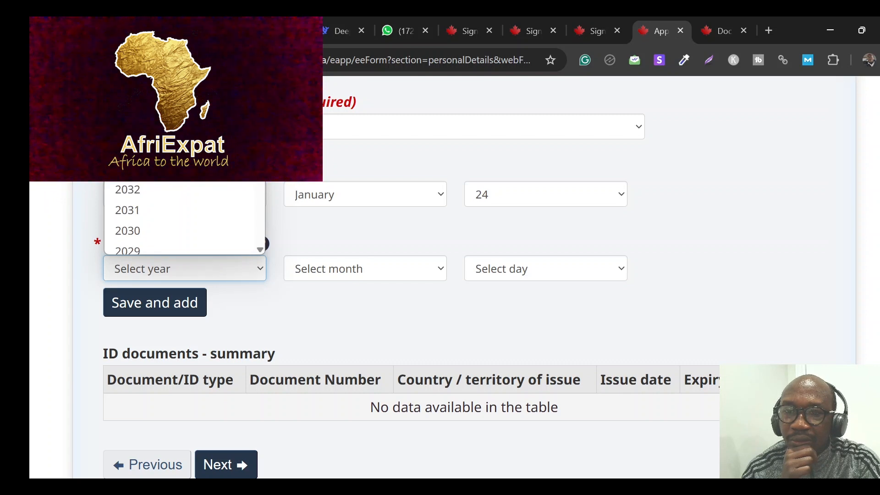
pyautogui.click(146, 235)
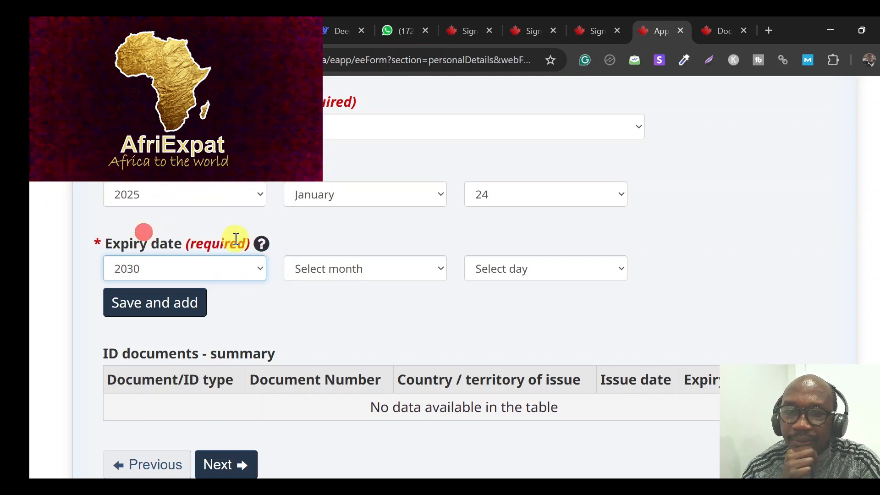
pyautogui.click(372, 272)
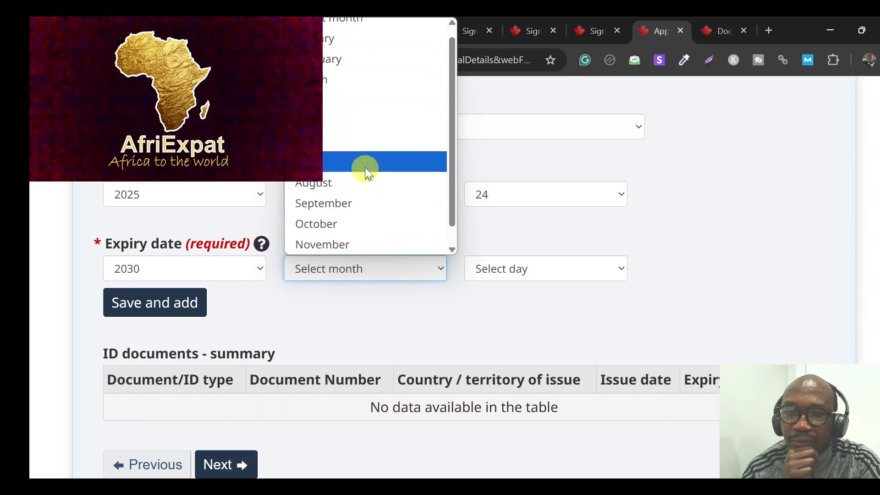
pyautogui.click(354, 34)
pyautogui.click(512, 272)
pyautogui.scroll(-5, 504, 138)
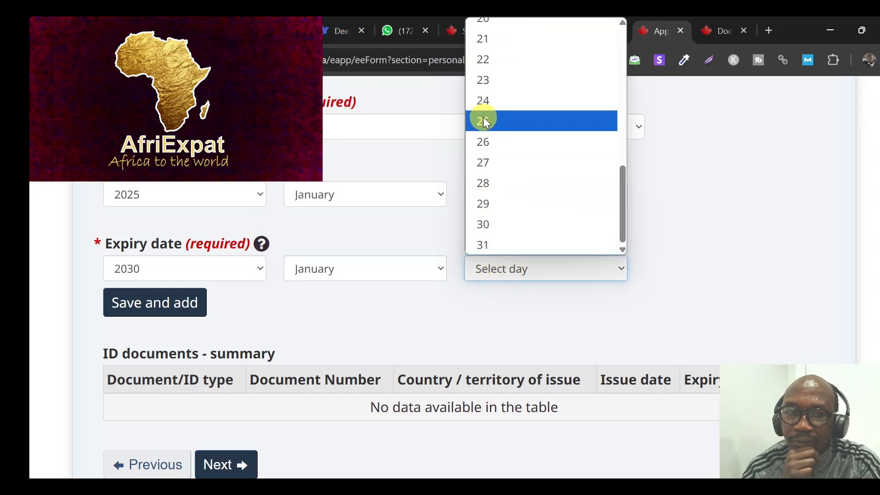
pyautogui.click(482, 101)
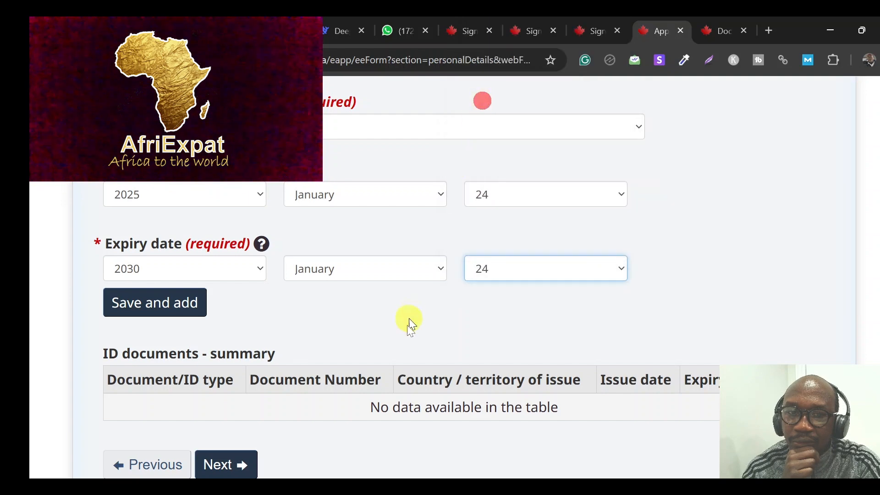
pyautogui.click(147, 312)
# Step: Proceed to the Immigration history and citizenships section and answer No to having applied to Immigration, Refugees and Citizenship Canada before
pyautogui.scroll(-3, 334, 347)
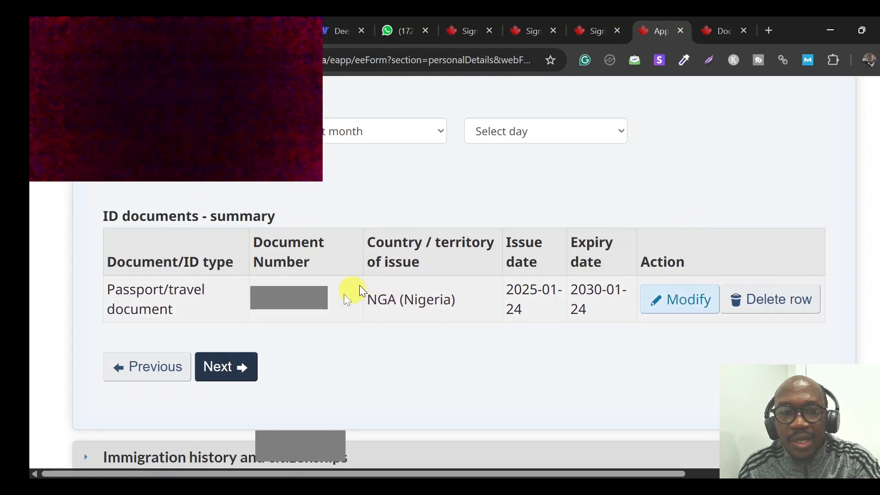
pyautogui.click(223, 375)
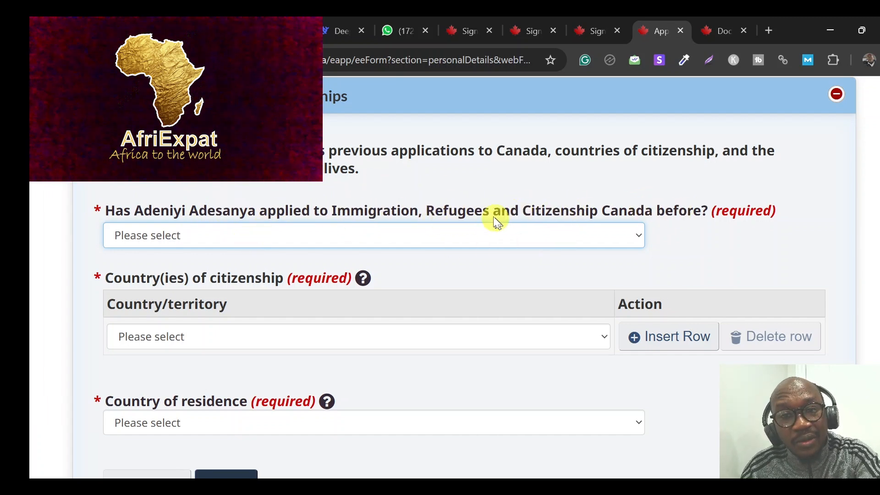
pyautogui.click(378, 237)
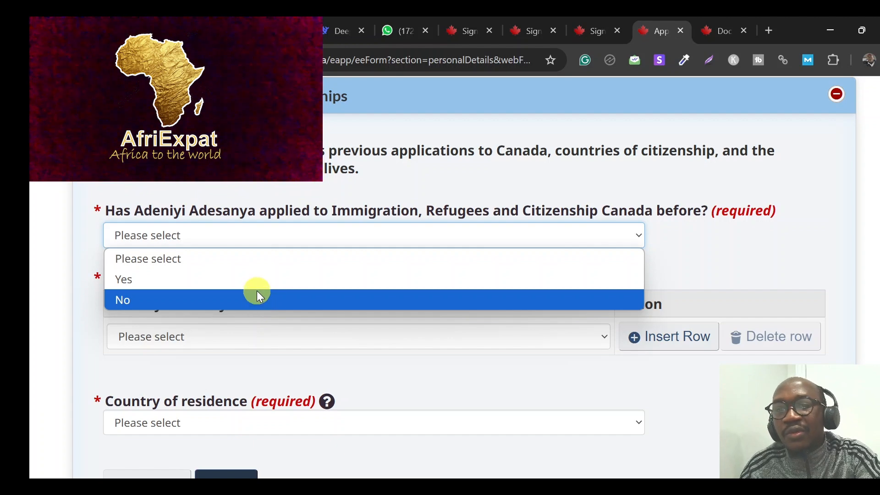
pyautogui.click(256, 297)
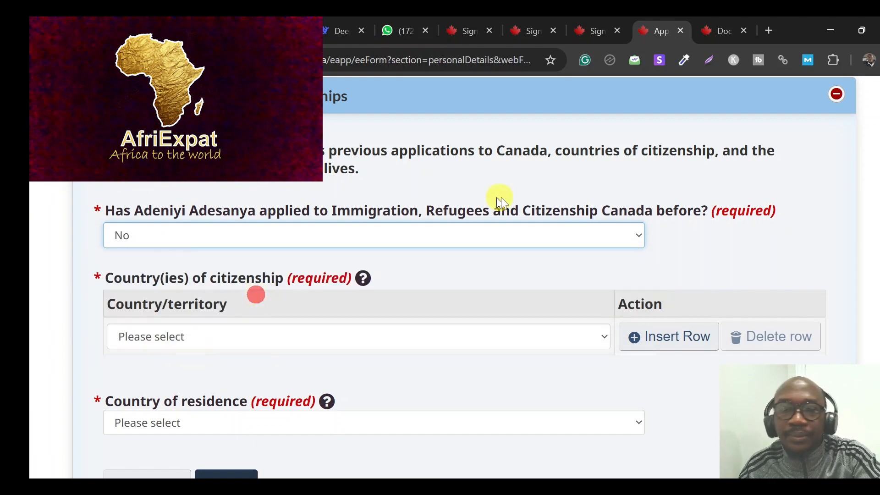
# Step: Choose Nigeria as the country/territory of citizenship
pyautogui.scroll(-2, 584, 226)
pyautogui.scroll(-1, 476, 224)
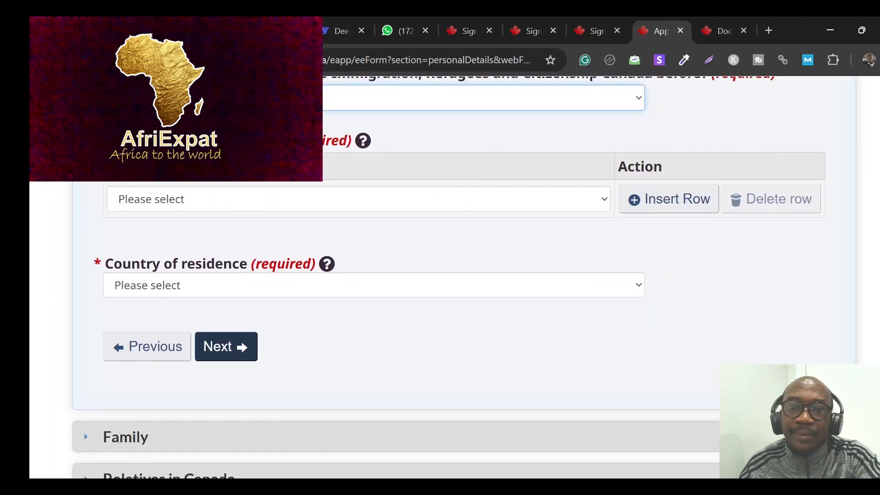
pyautogui.click(163, 200)
pyautogui.scroll(-10, 151, 284)
pyautogui.scroll(-20, 146, 316)
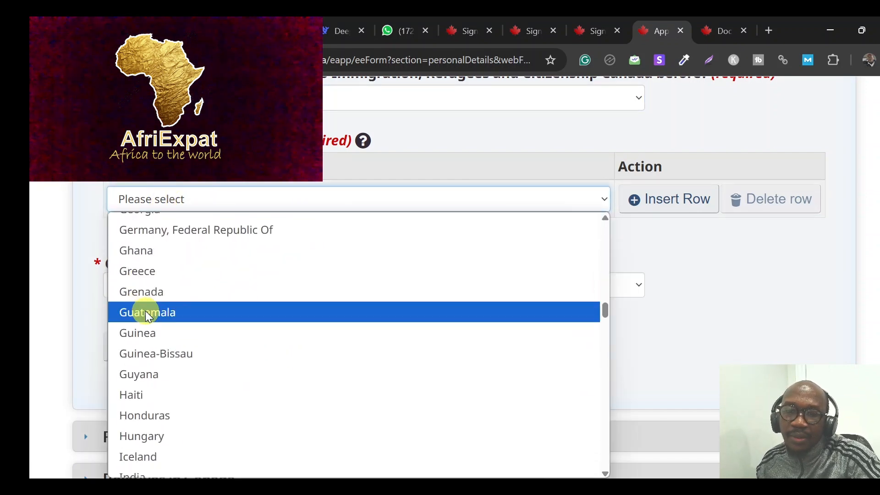
pyautogui.scroll(1, 150, 314)
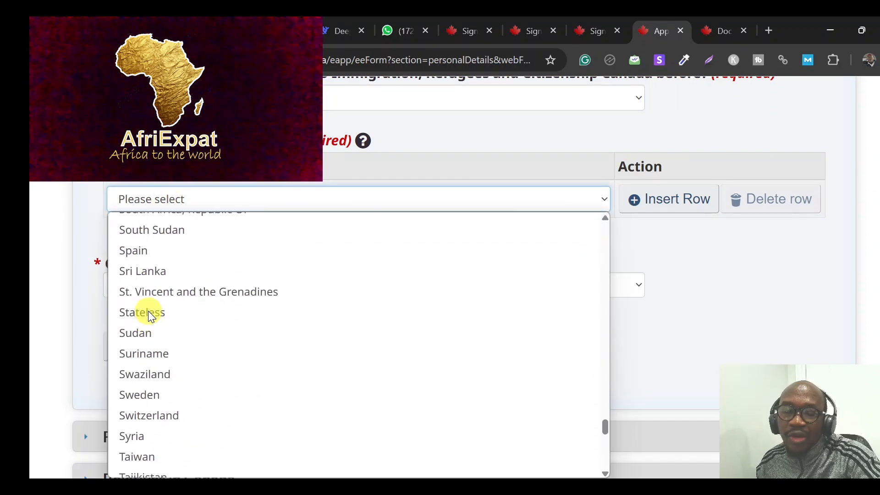
pyautogui.scroll(7, 156, 310)
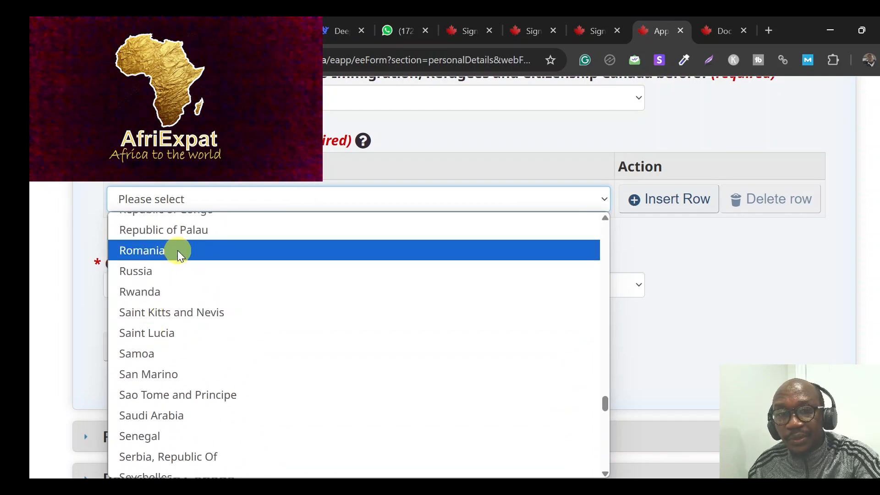
pyautogui.scroll(3, 165, 275)
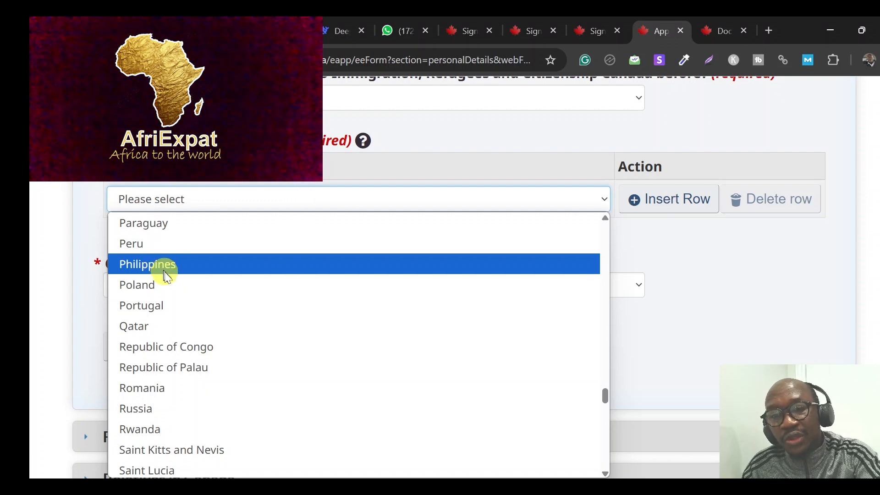
pyautogui.scroll(6, 169, 278)
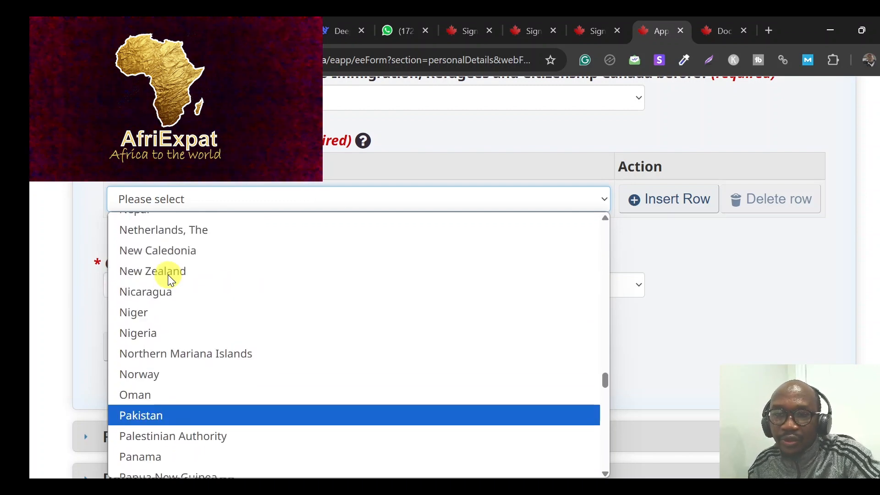
pyautogui.click(166, 333)
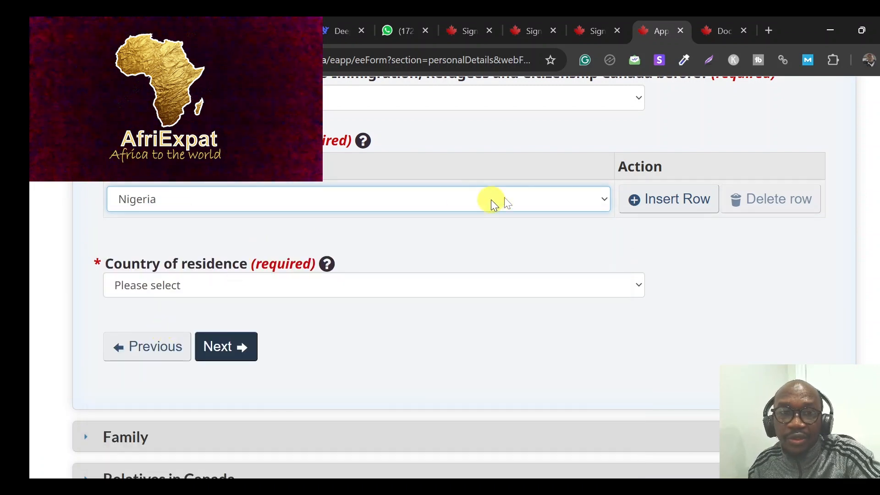
# Step: Set the country of residence to Nigeria and proceed to the Family section
pyautogui.click(175, 289)
pyautogui.scroll(-15, 170, 257)
pyautogui.scroll(-15, 458, 137)
pyautogui.scroll(4, 458, 138)
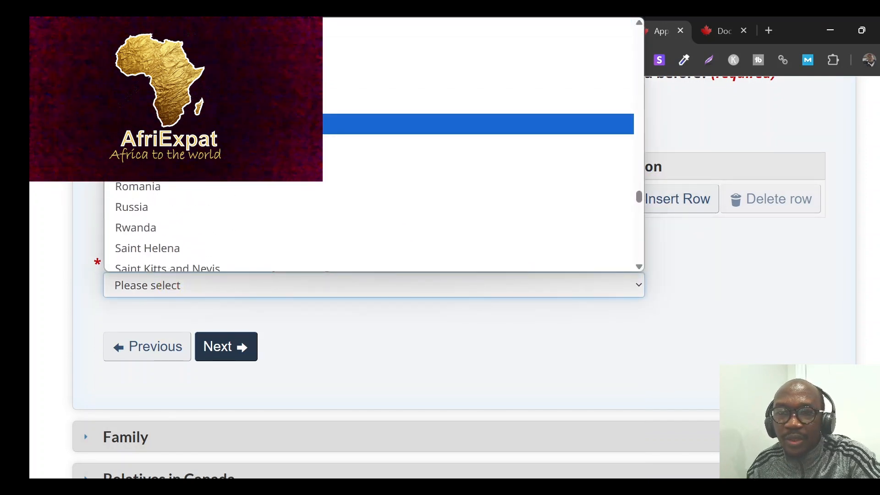
pyautogui.scroll(6, 458, 129)
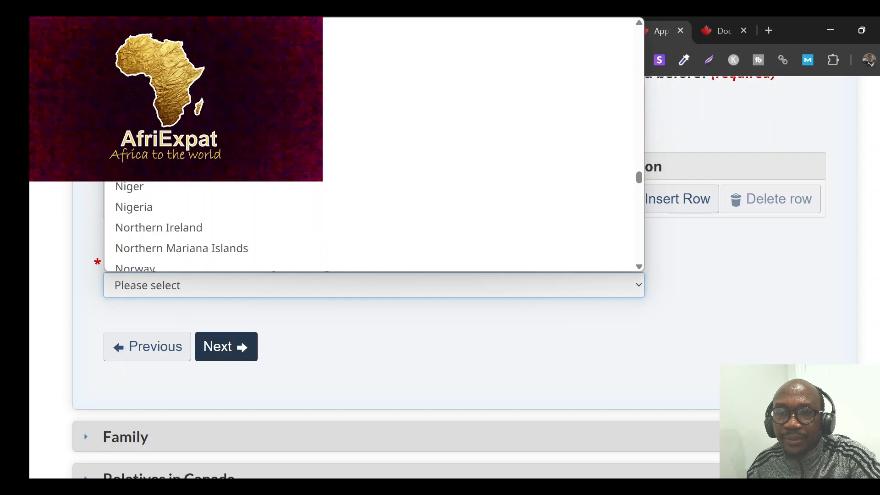
pyautogui.click(161, 208)
pyautogui.click(213, 360)
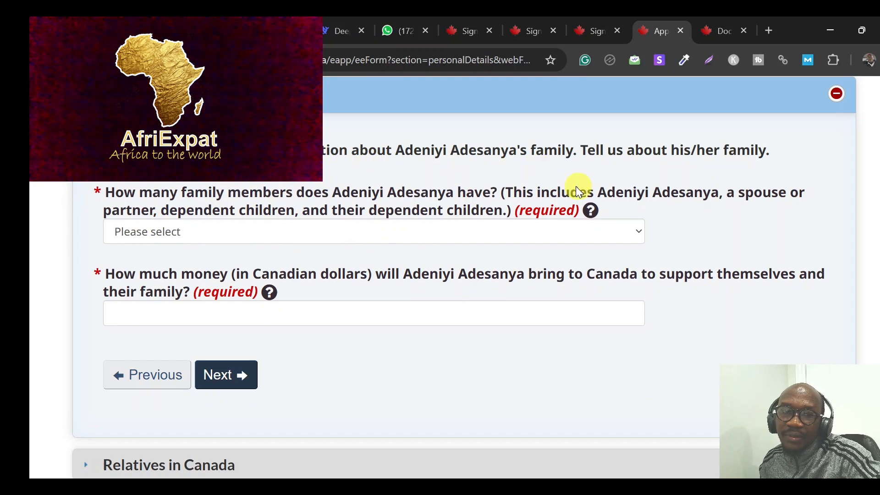
# Step: Read the help on counting family members and set the number of family members to 1
pyautogui.click(590, 210)
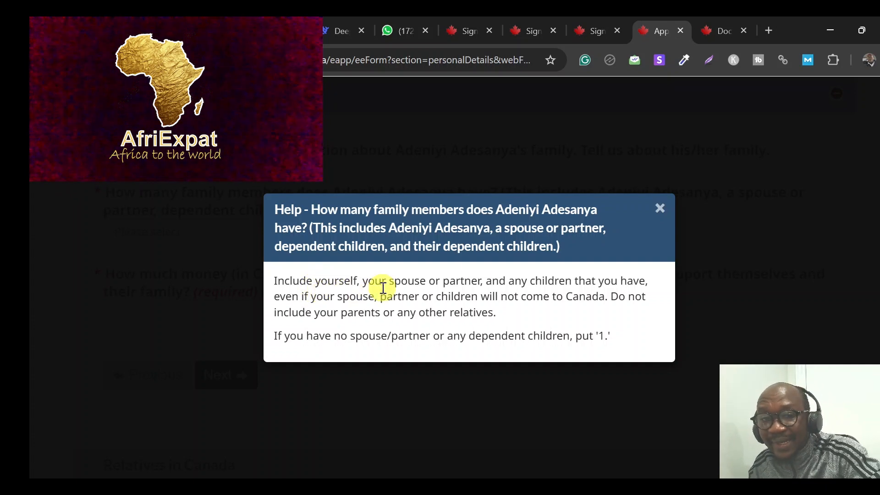
pyautogui.click(658, 207)
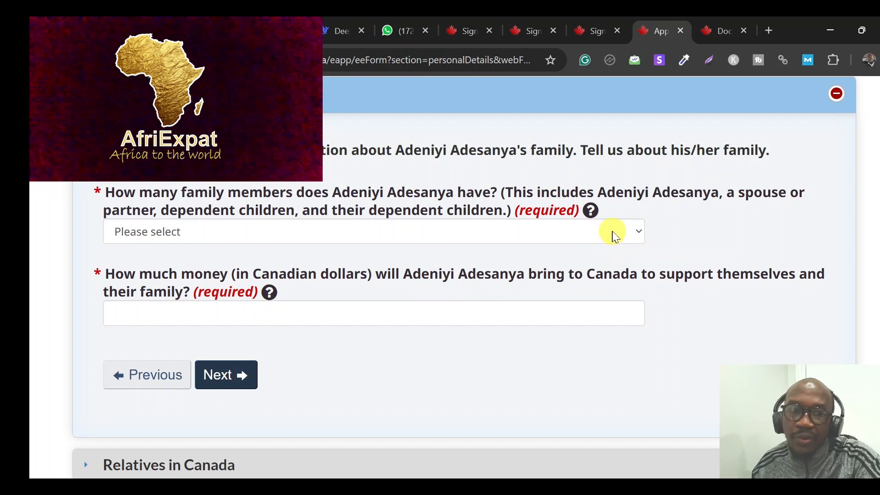
pyautogui.click(636, 229)
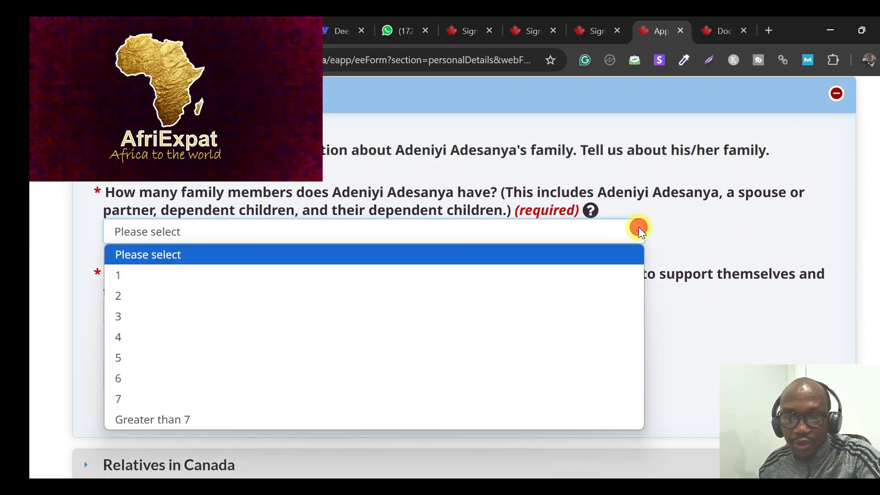
pyautogui.click(372, 275)
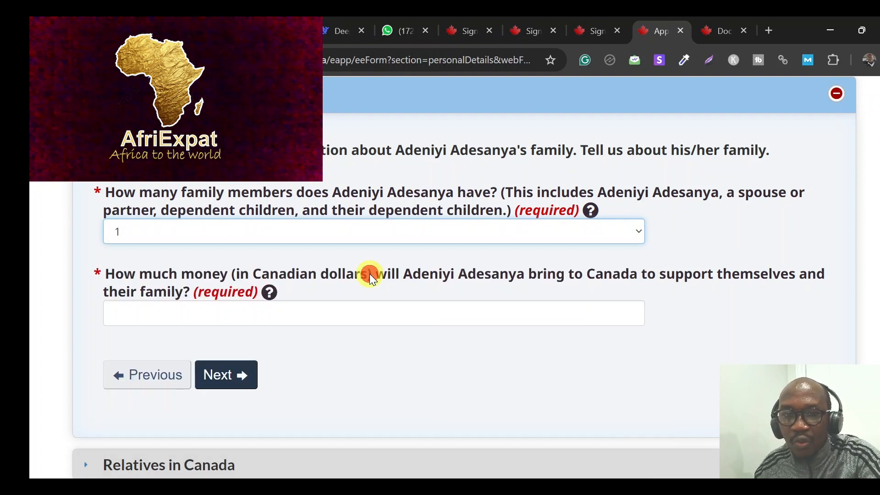
# Step: Copy the required funds for one family member, 14,690, from the proof-of-funds table into the money-brought-to-Canada field and try to proceed
pyautogui.scroll(-2, 424, 270)
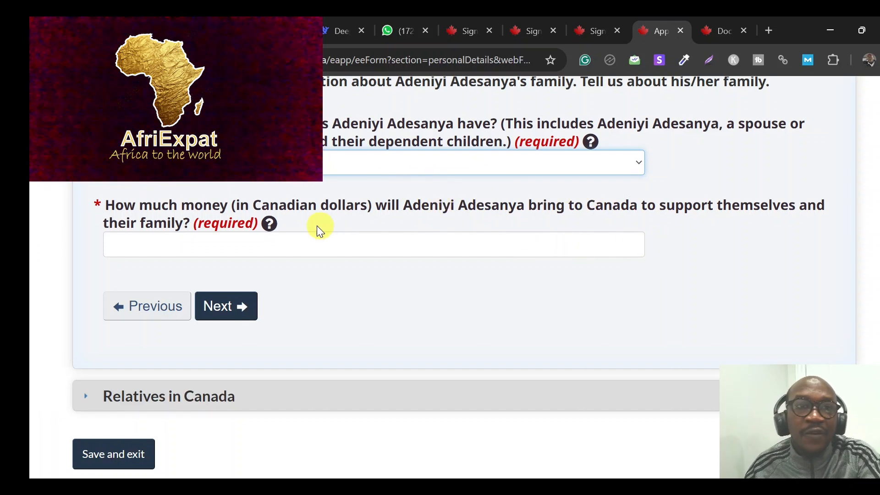
pyautogui.click(719, 32)
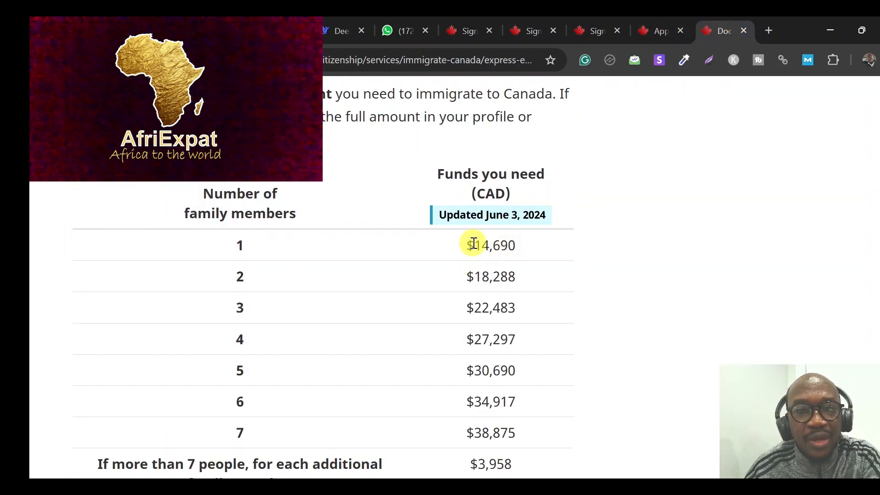
pyautogui.moveTo(477, 243); pyautogui.dragTo(530, 244)
pyautogui.hotkey('ctrl', 'c')
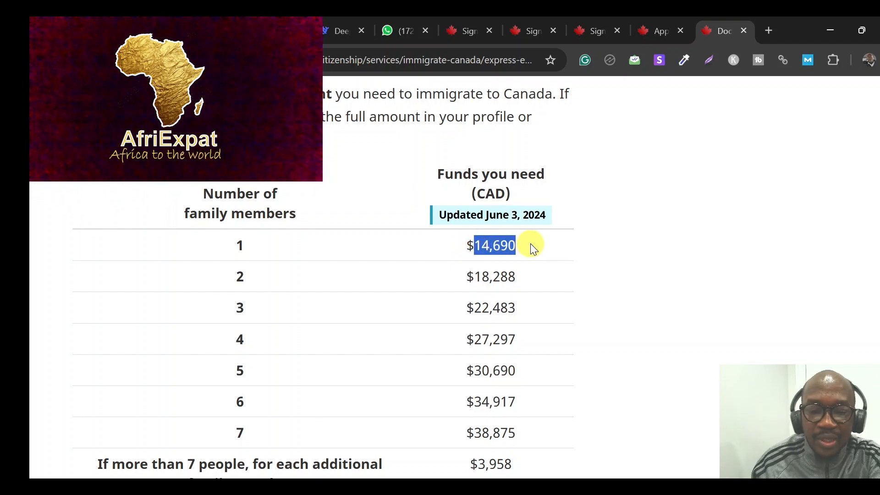
pyautogui.click(651, 31)
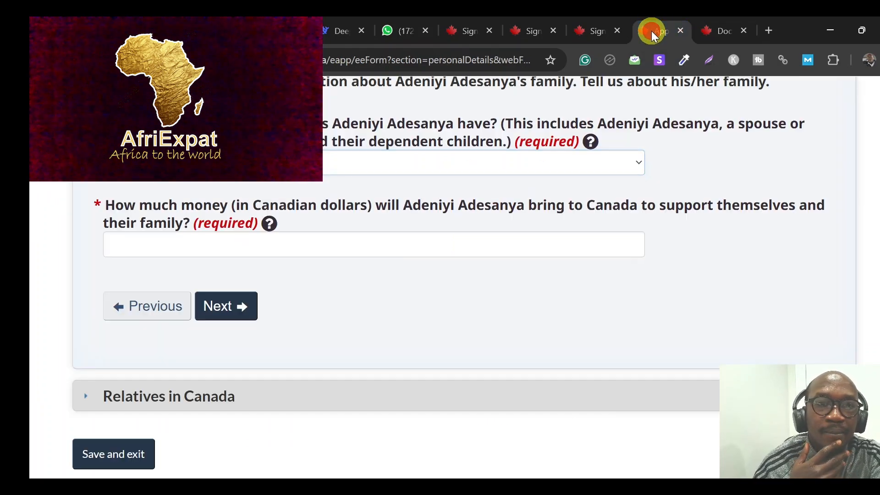
pyautogui.click(315, 236)
pyautogui.hotkey('ctrl', 'v')
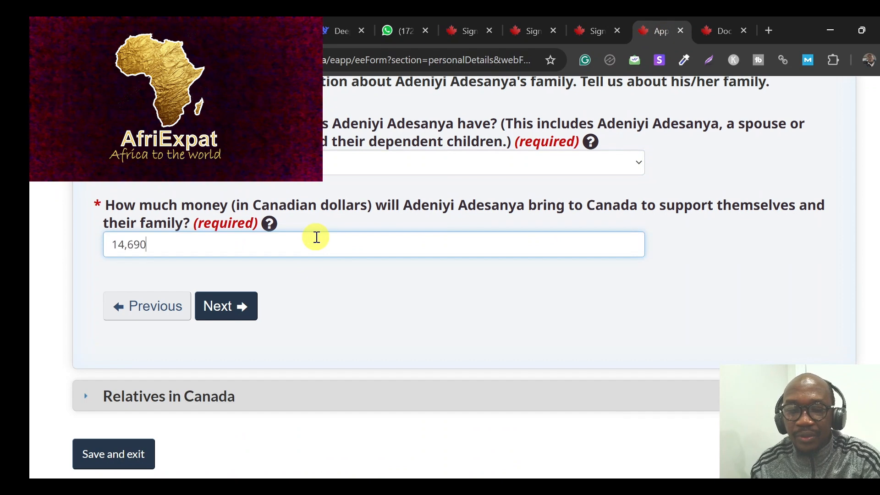
pyautogui.click(426, 289)
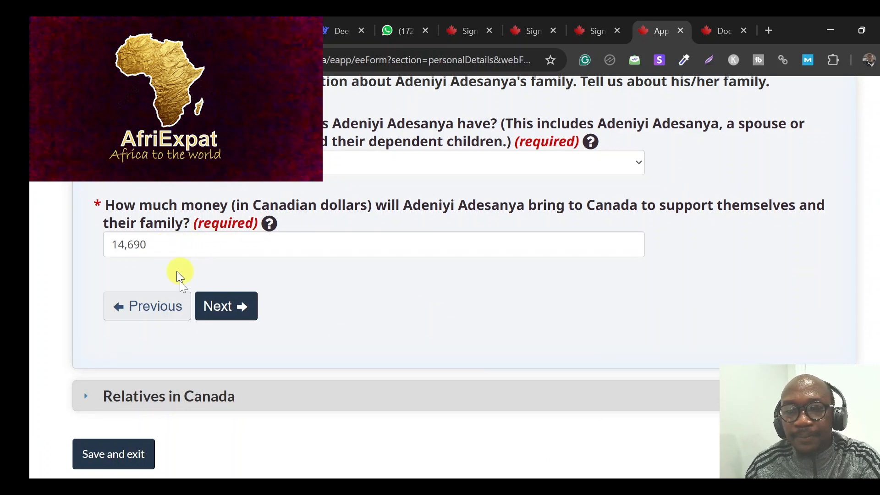
pyautogui.click(226, 316)
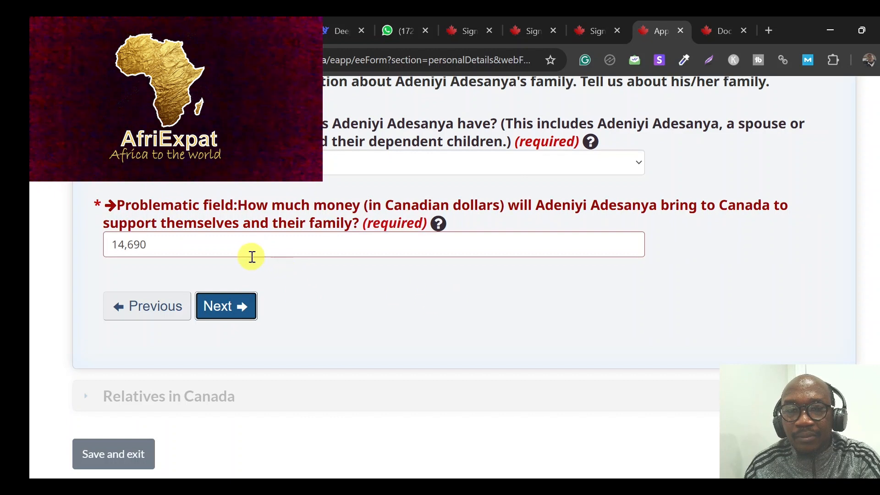
# Step: Correct the money brought to Canada to 14690 without the comma and proceed to the Relatives in Canada section
pyautogui.click(127, 243)
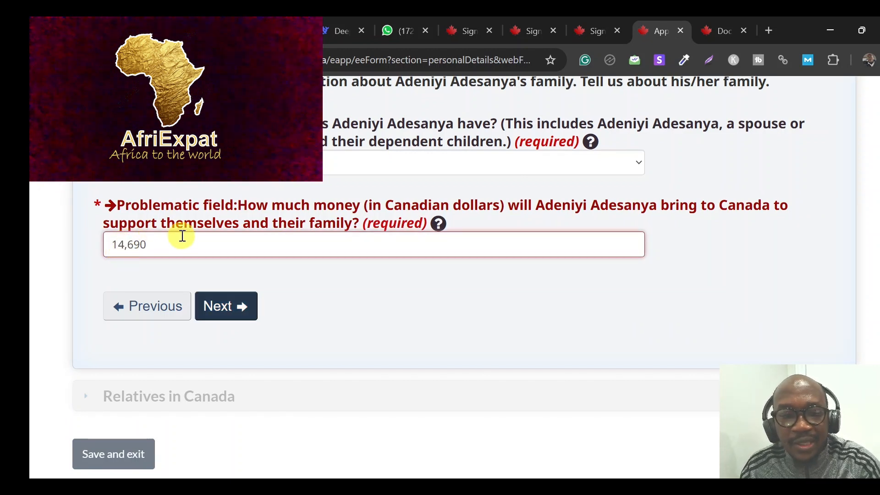
pyautogui.press('BackSpace')
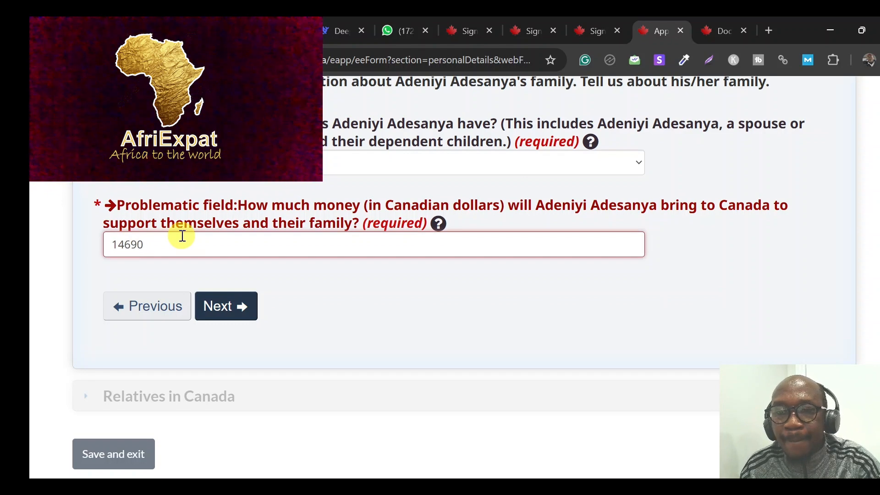
pyautogui.click(243, 307)
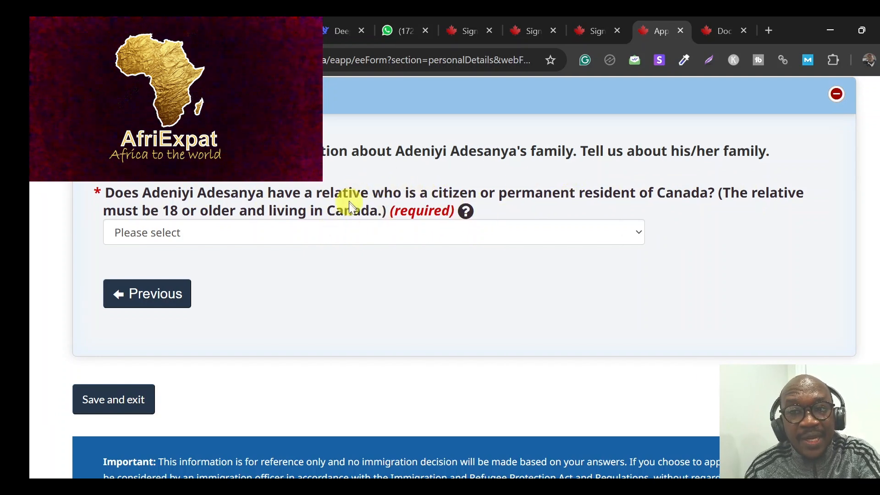
# Step: Answer No to having a relative who is a citizen or permanent resident of Canada
pyautogui.click(349, 230)
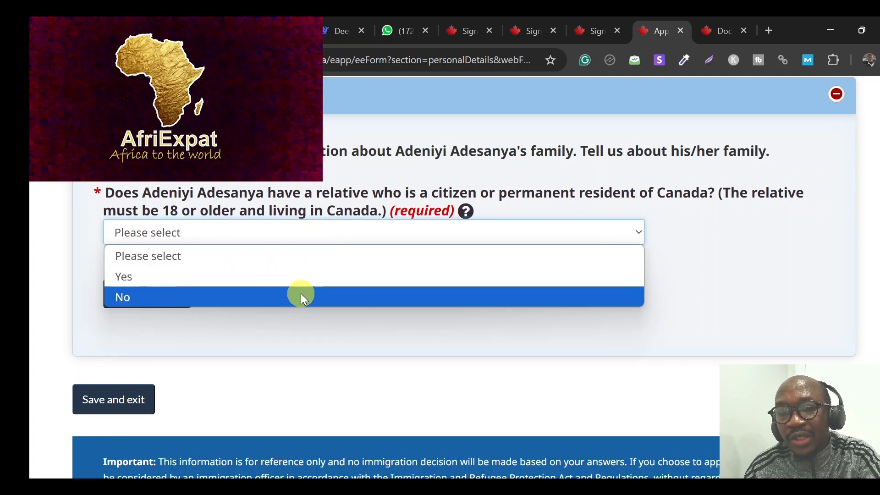
pyautogui.click(357, 296)
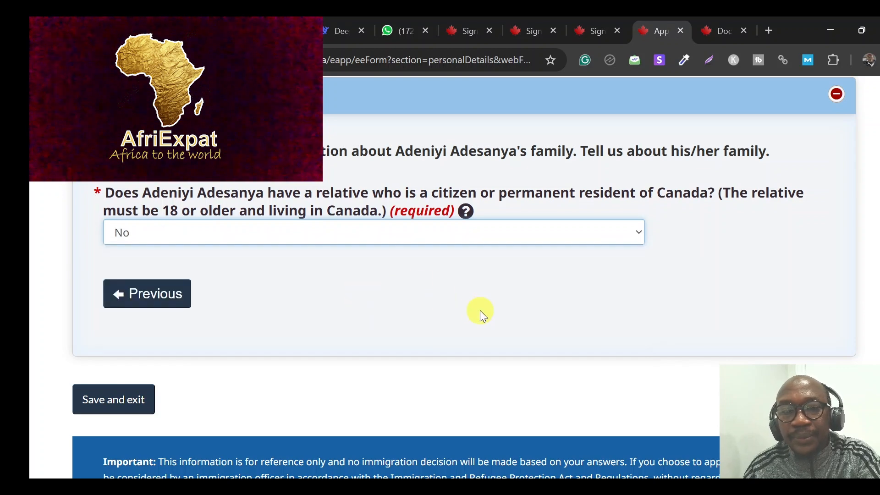
pyautogui.scroll(-1, 481, 310)
pyautogui.scroll(-1, 481, 311)
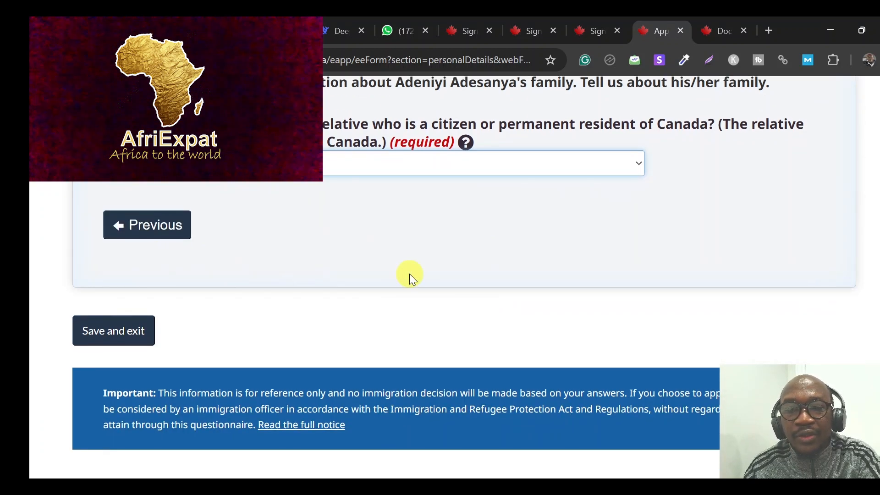
pyautogui.scroll(5, 412, 274)
pyautogui.scroll(-5, 422, 275)
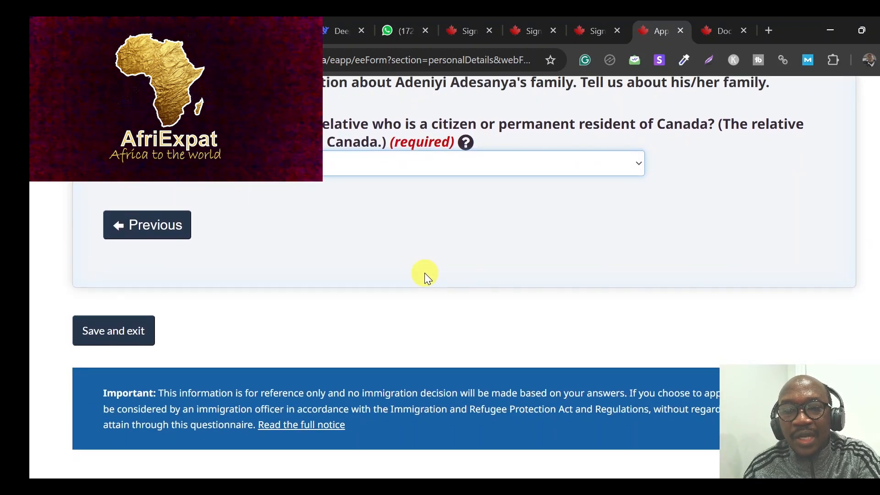
# Step: Check the Personal details form for completeness, and save and exit it
pyautogui.scroll(7, 424, 273)
pyautogui.scroll(4, 424, 273)
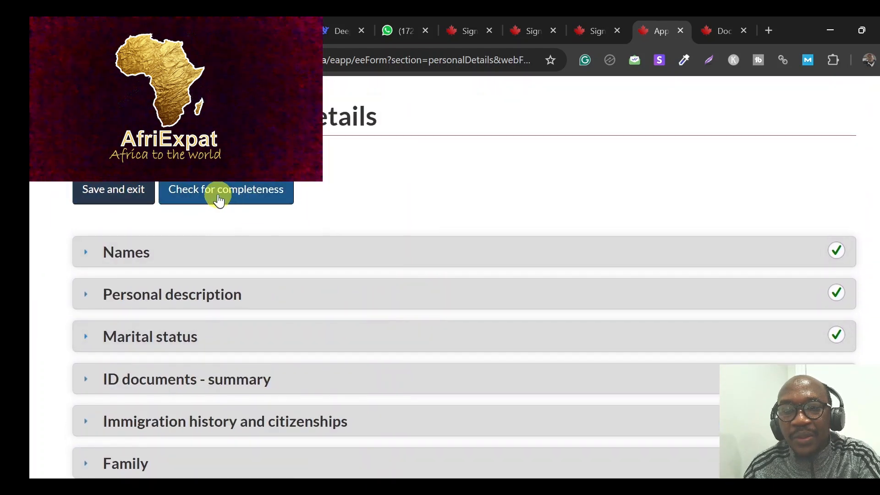
pyautogui.click(233, 196)
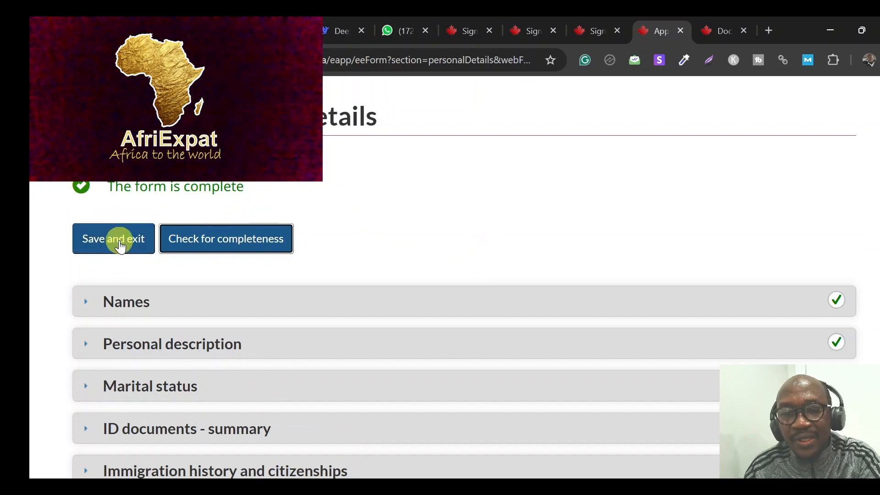
pyautogui.scroll(-4, 126, 253)
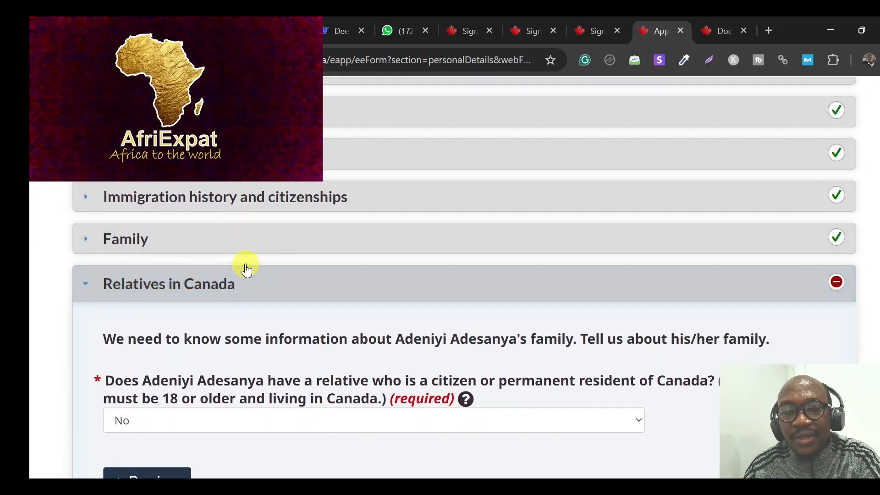
pyautogui.scroll(3, 246, 266)
pyautogui.click(130, 193)
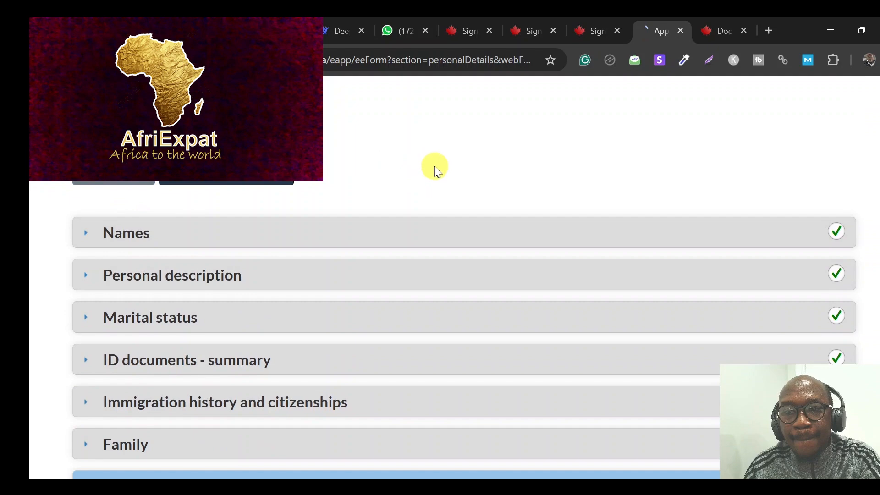
# Step: Review the Express Entry profile's list of forms and start the Contact details form
pyautogui.scroll(-5, 653, 304)
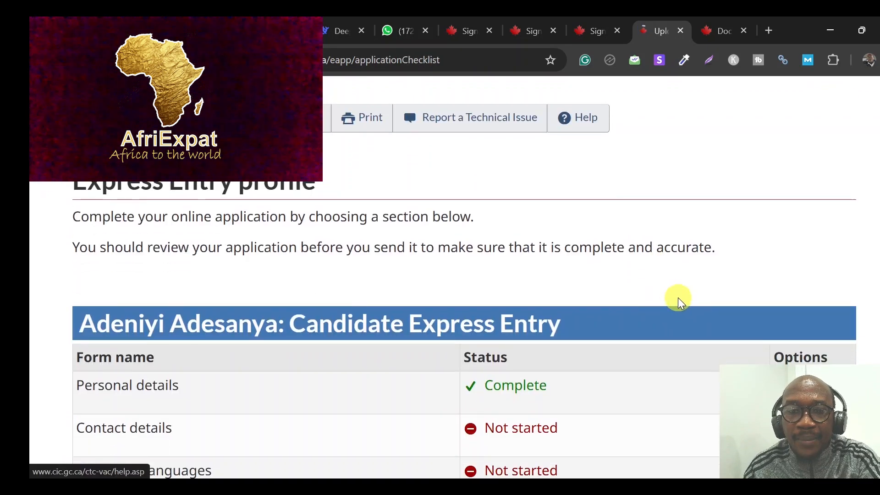
pyautogui.scroll(-1, 680, 302)
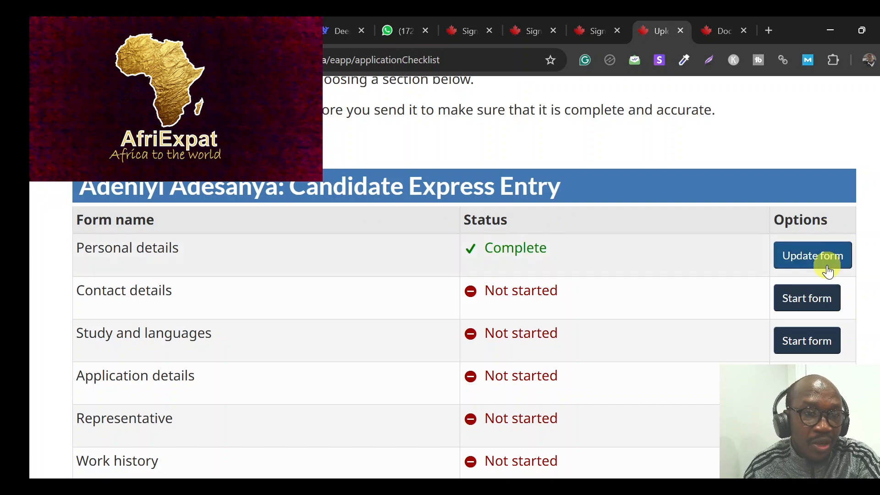
pyautogui.scroll(4, 643, 302)
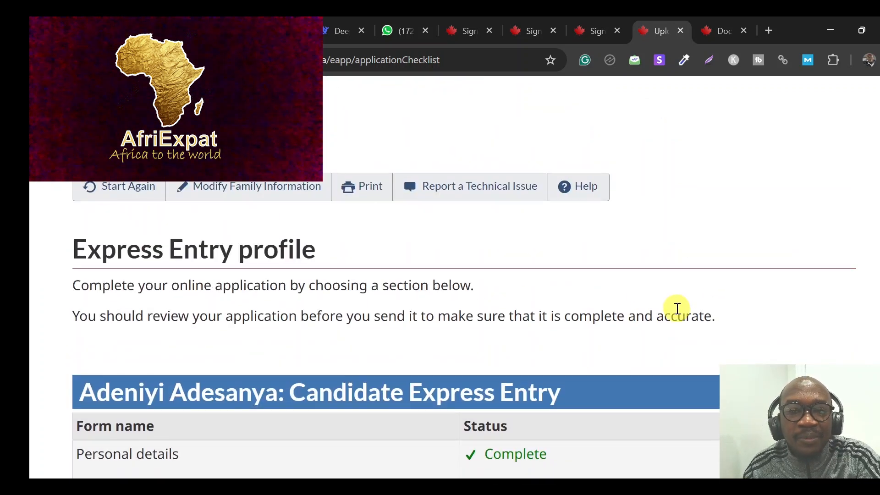
pyautogui.scroll(-5, 676, 309)
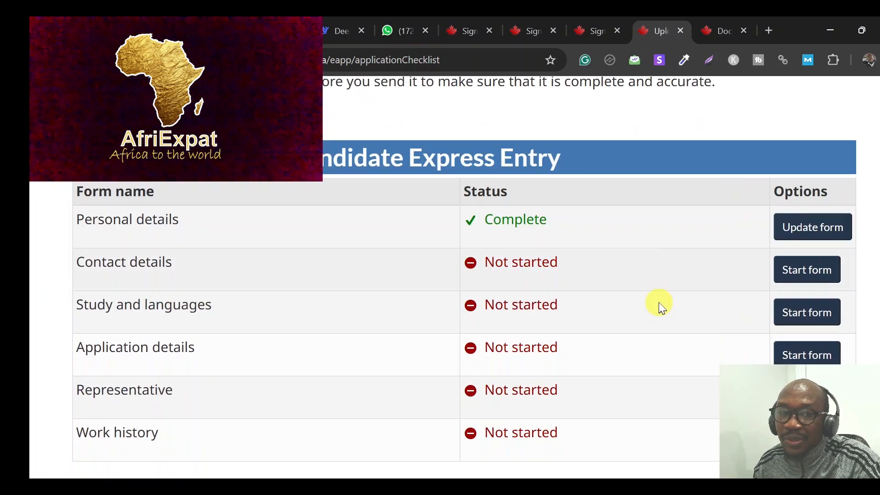
pyautogui.scroll(1, 639, 287)
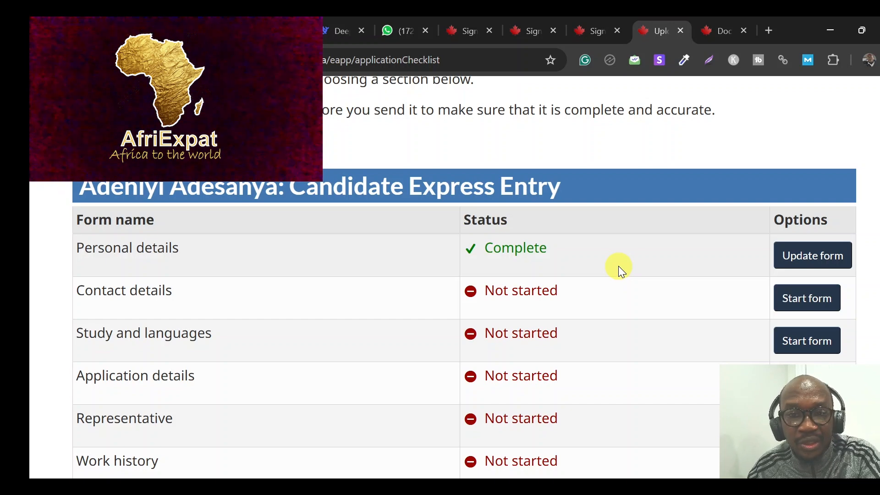
pyautogui.scroll(-3, 196, 294)
pyautogui.scroll(1, 275, 211)
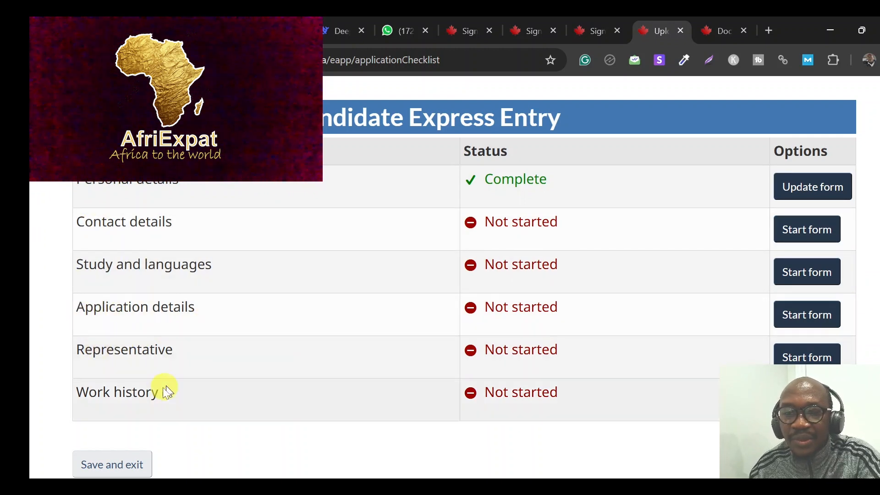
pyautogui.click(808, 231)
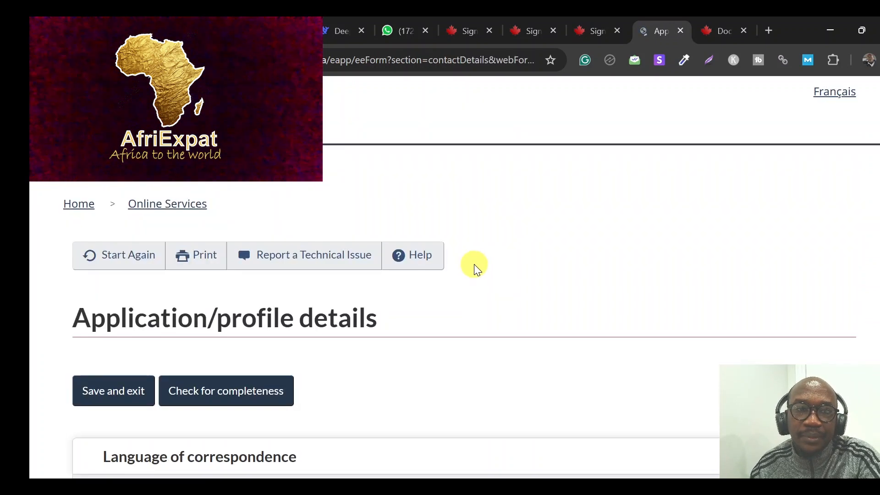
# Step: Set the language of correspondence to English and fill in the applicant's email address in the Email address section
pyautogui.scroll(-5, 579, 233)
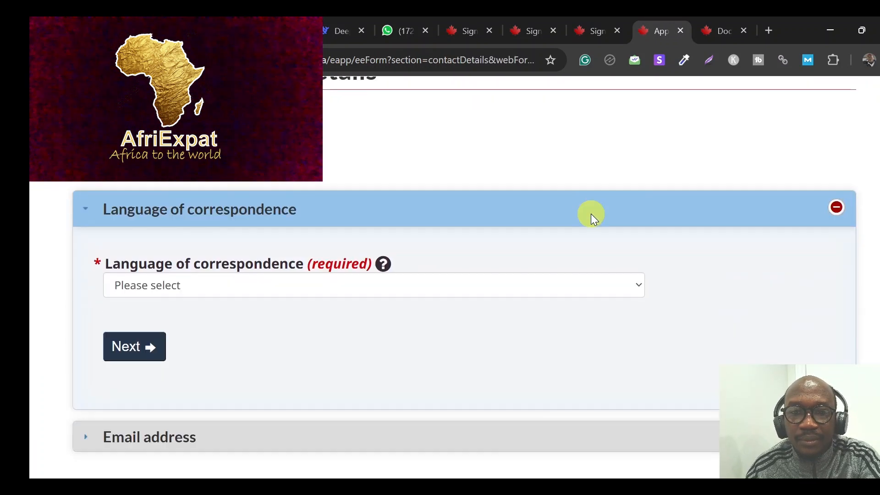
pyautogui.scroll(-1, 597, 211)
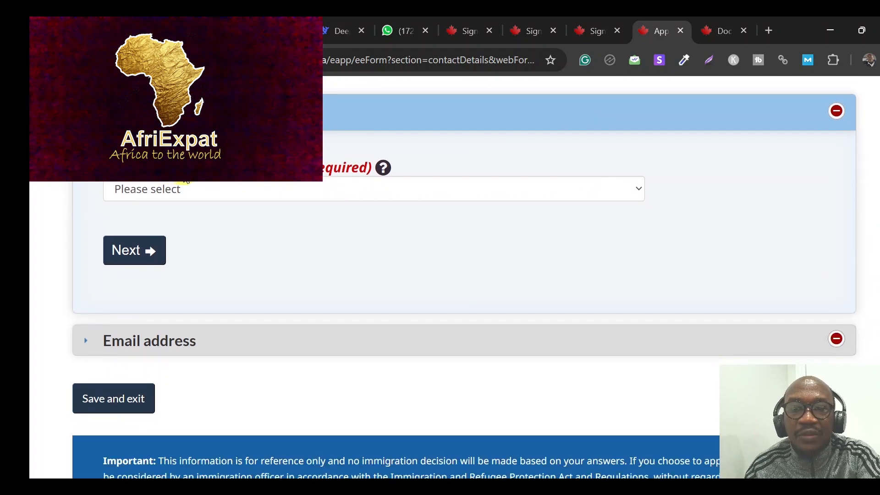
pyautogui.click(184, 190)
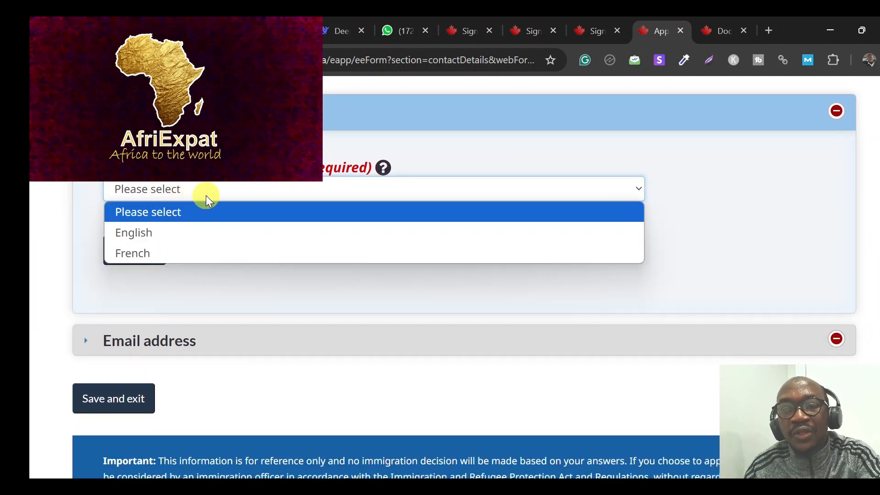
pyautogui.click(236, 230)
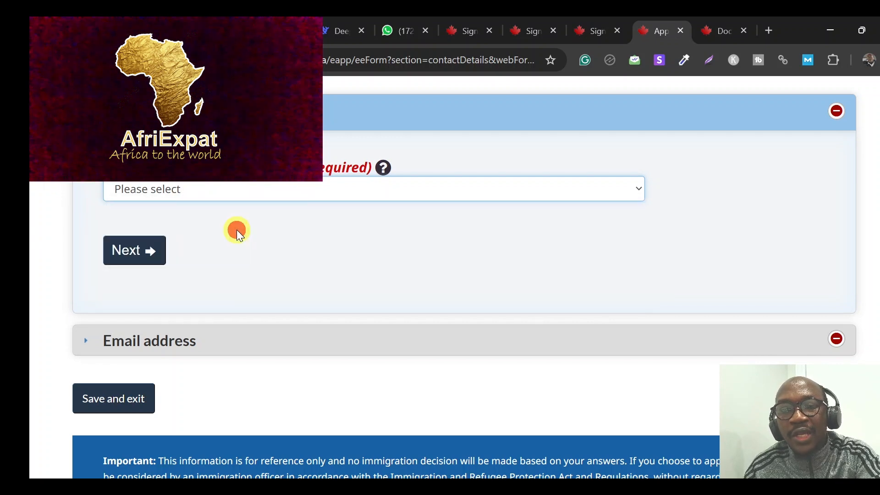
pyautogui.click(133, 260)
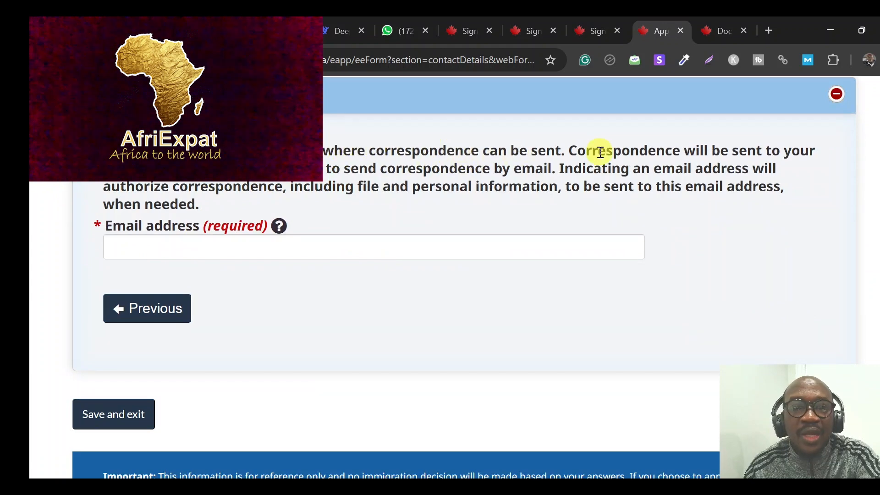
pyautogui.click(144, 246)
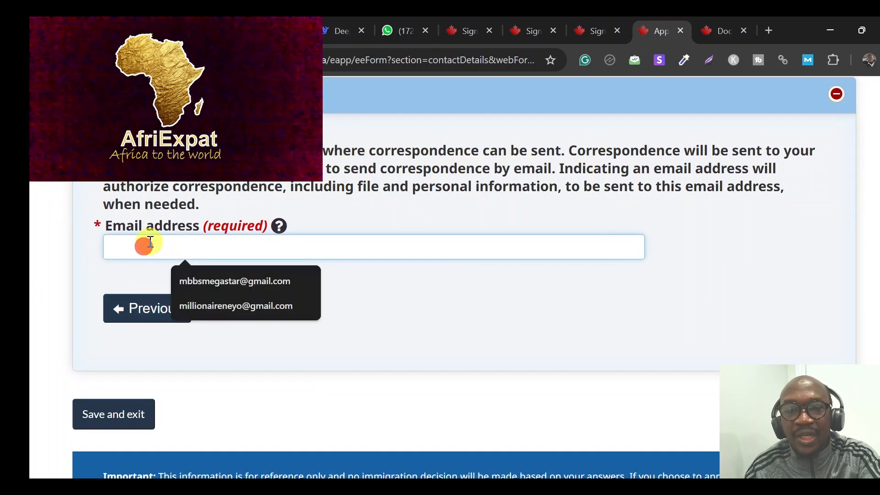
pyautogui.click(279, 308)
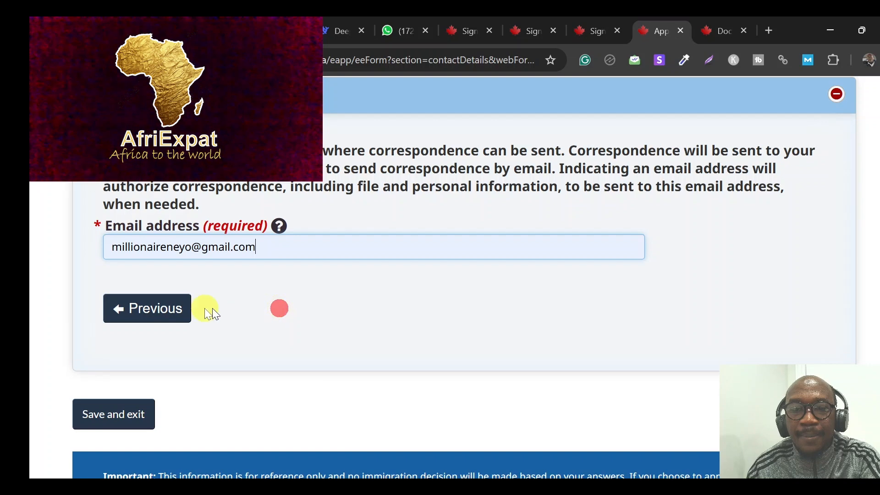
# Step: Check the Contact details form for completeness, and save and exit it
pyautogui.click(118, 415)
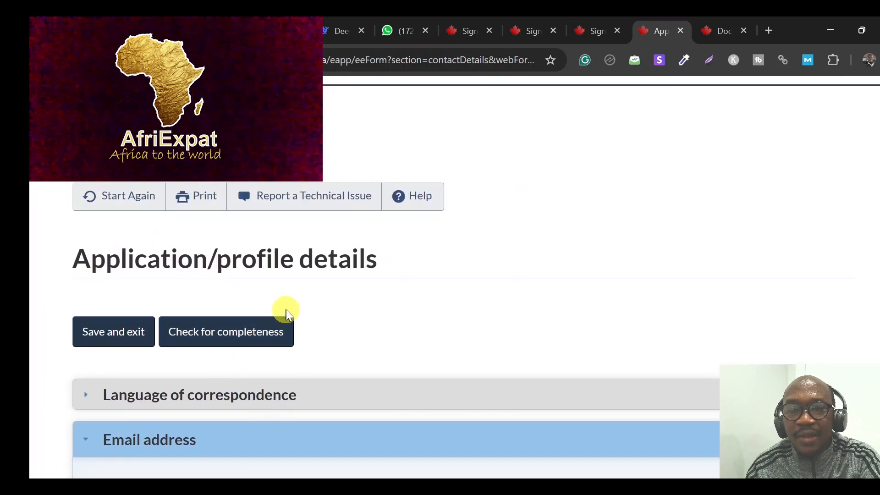
pyautogui.click(229, 332)
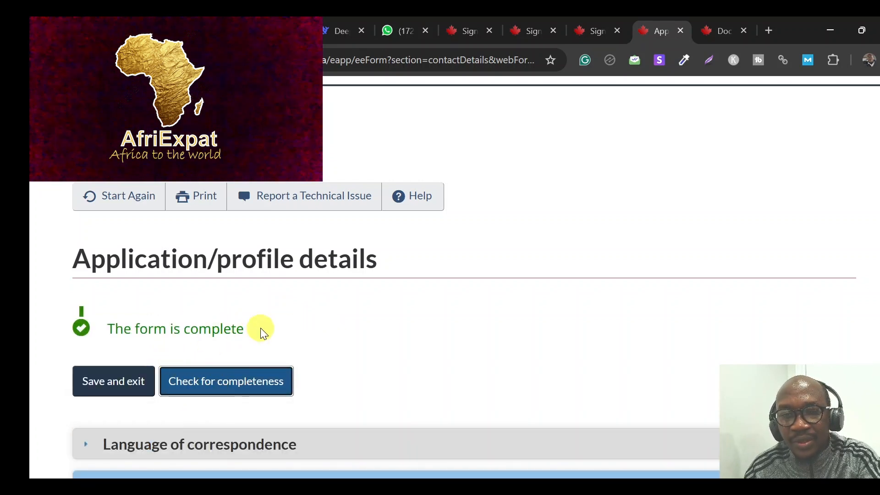
pyautogui.click(116, 381)
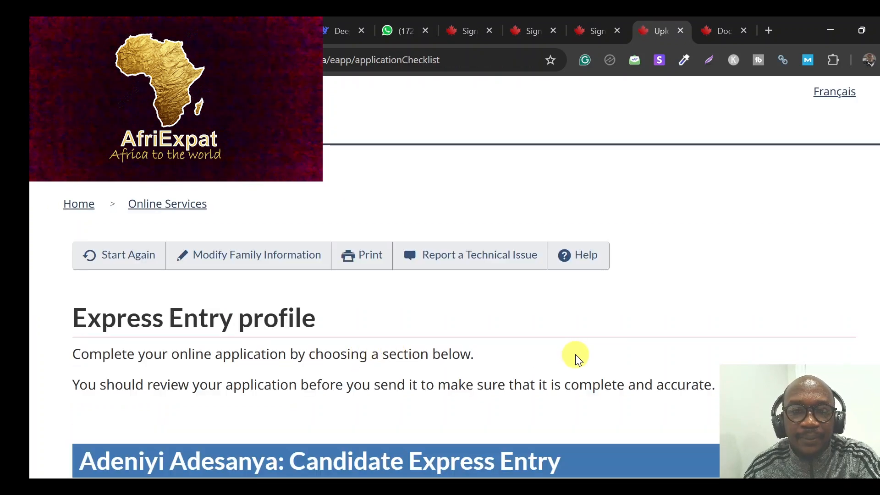
# Step: Start the Study and languages form from the Express Entry profile's list of forms
pyautogui.scroll(-5, 575, 354)
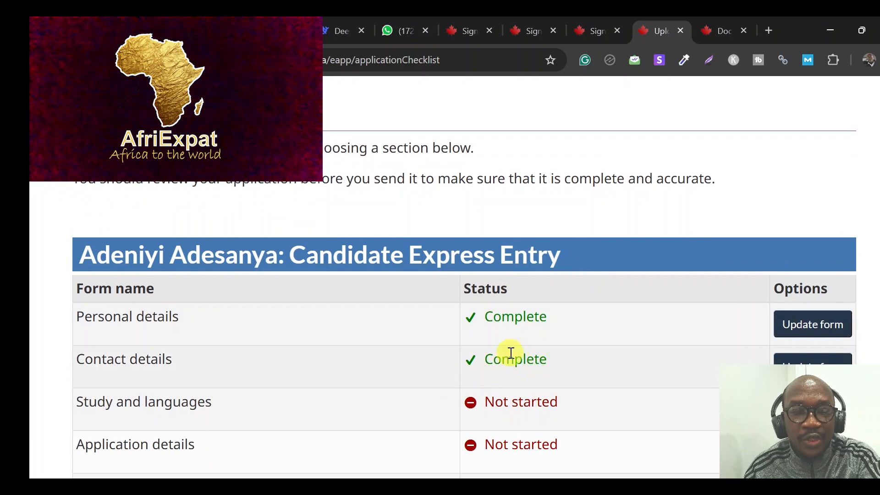
pyautogui.scroll(-3, 541, 367)
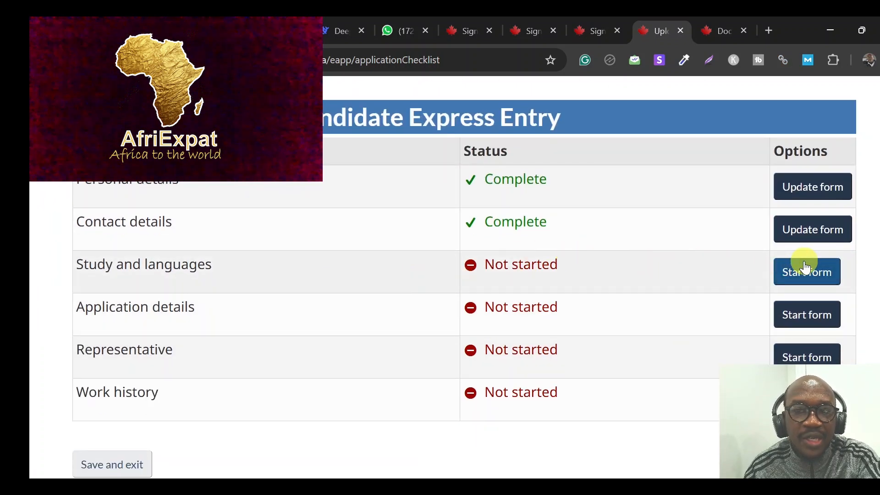
pyautogui.click(795, 274)
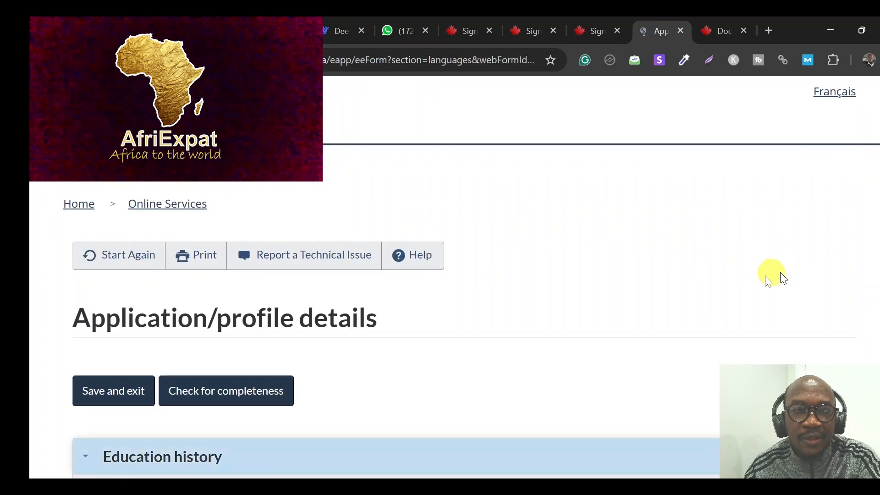
# Step: In Education history, answer Yes to having finished high school or higher education and set the field of study to Medicine
pyautogui.scroll(-4, 547, 304)
pyautogui.scroll(-3, 552, 293)
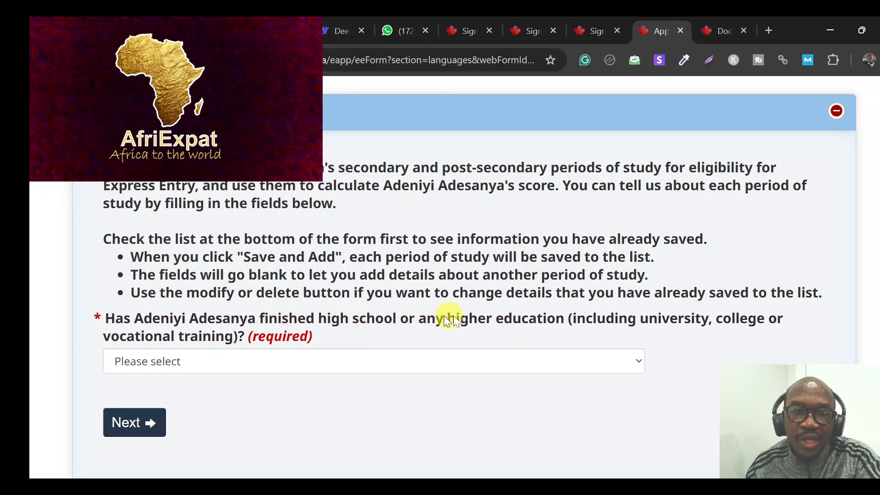
pyautogui.click(397, 354)
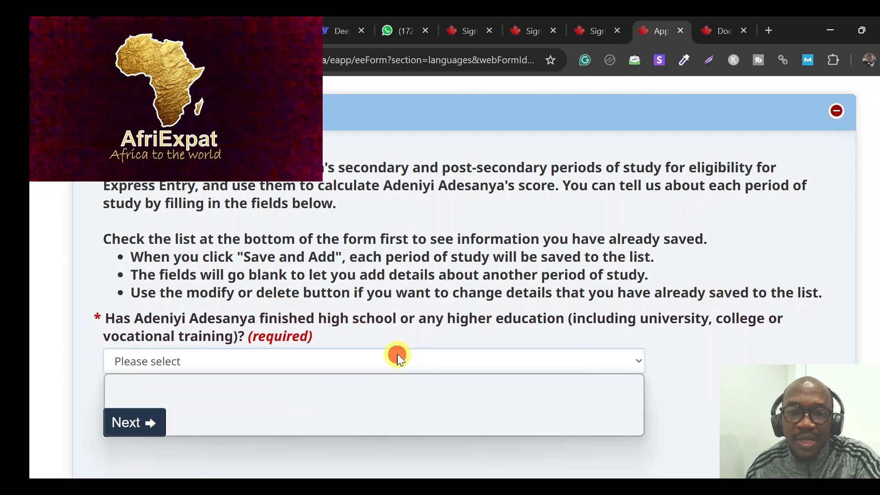
pyautogui.click(235, 406)
pyautogui.scroll(-2, 286, 407)
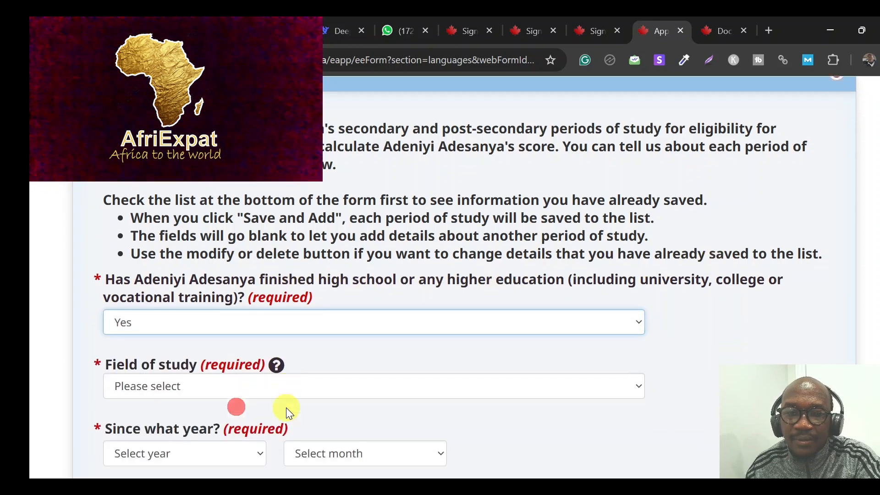
pyautogui.click(174, 353)
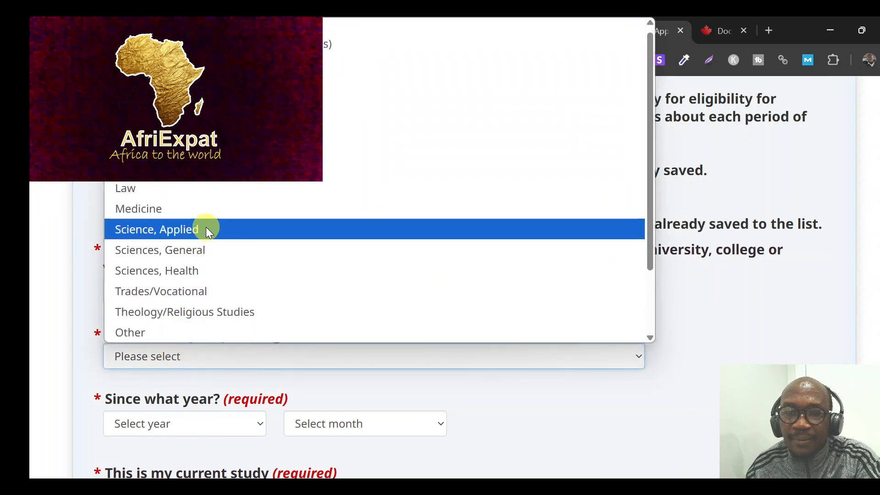
pyautogui.scroll(-2, 185, 207)
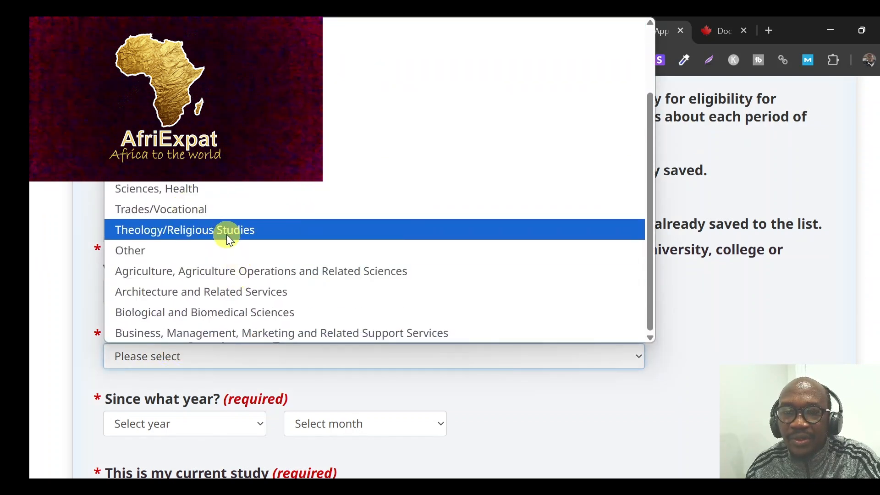
pyautogui.scroll(2, 226, 234)
pyautogui.click(168, 215)
# Step: Set the start of the study period to April 2017
pyautogui.scroll(-3, 546, 348)
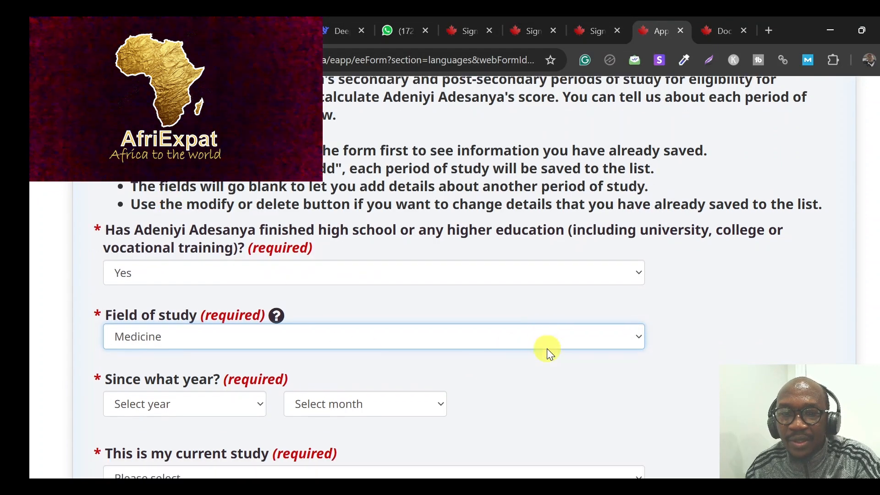
pyautogui.scroll(-2, 251, 391)
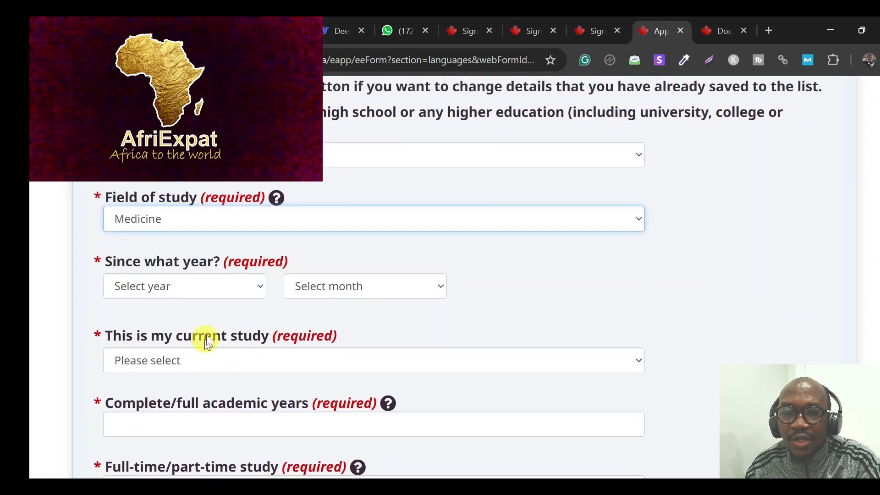
pyautogui.click(257, 286)
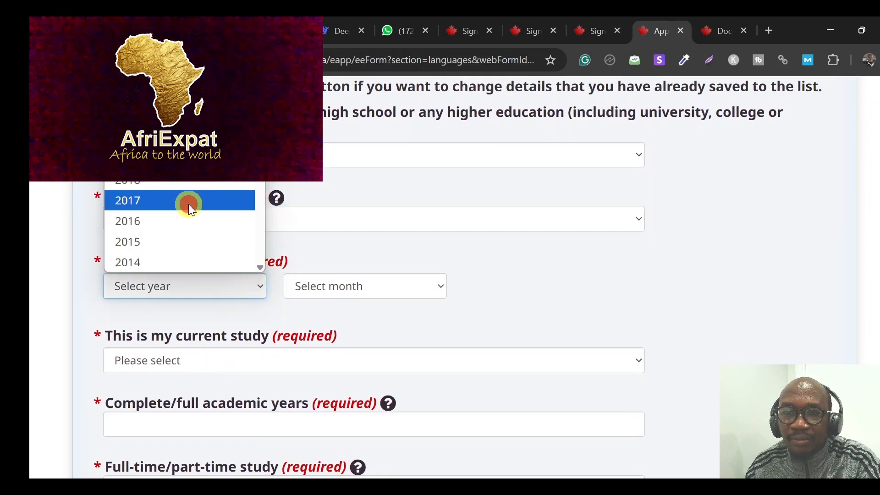
pyautogui.click(189, 204)
pyautogui.click(369, 292)
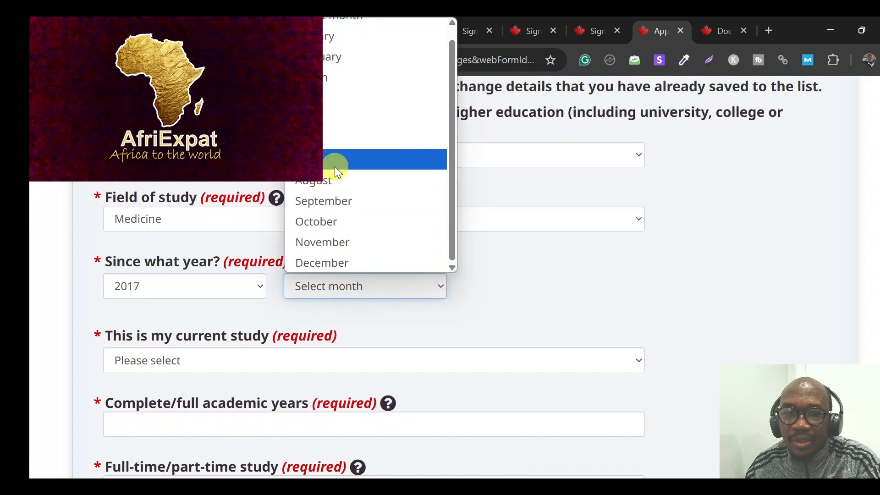
pyautogui.click(342, 101)
# Step: Answer No to this being the current study and set the end of the study period to April 2007
pyautogui.scroll(-3, 256, 222)
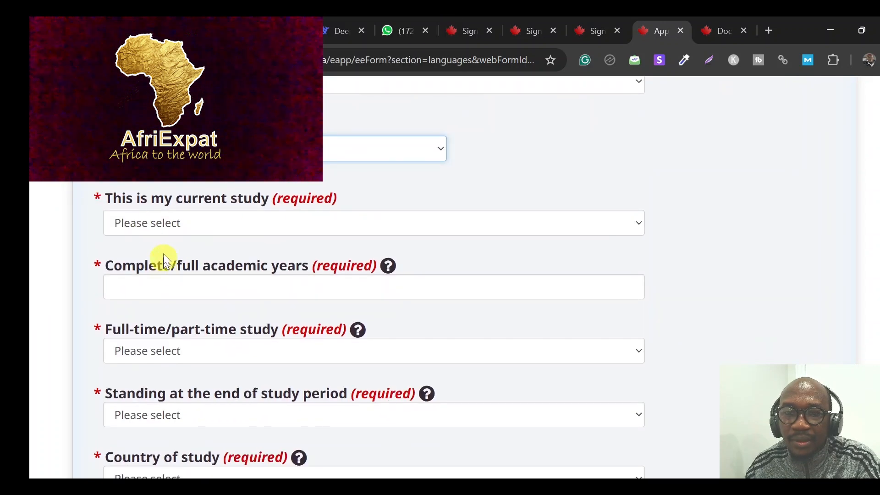
pyautogui.click(172, 221)
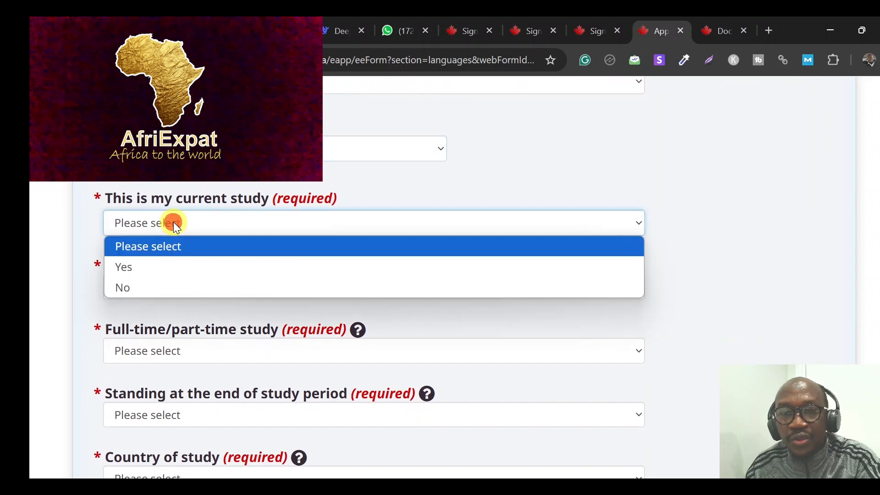
pyautogui.click(134, 288)
pyautogui.scroll(-2, 206, 260)
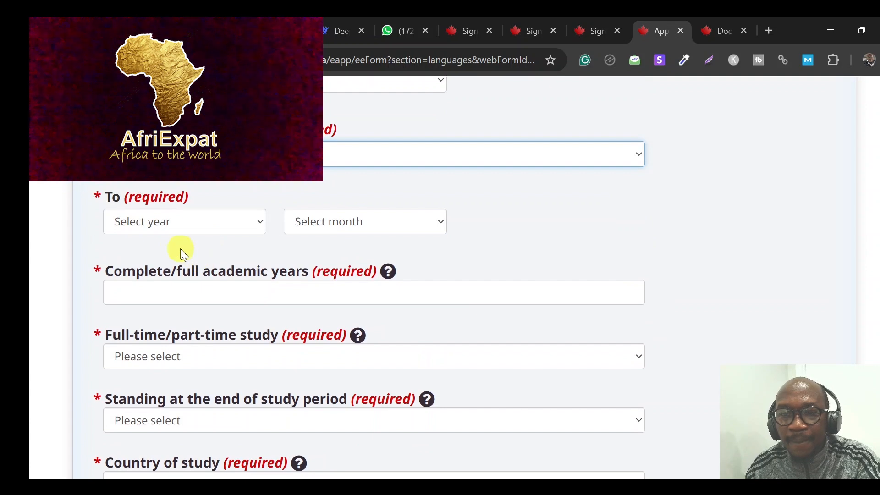
pyautogui.click(247, 224)
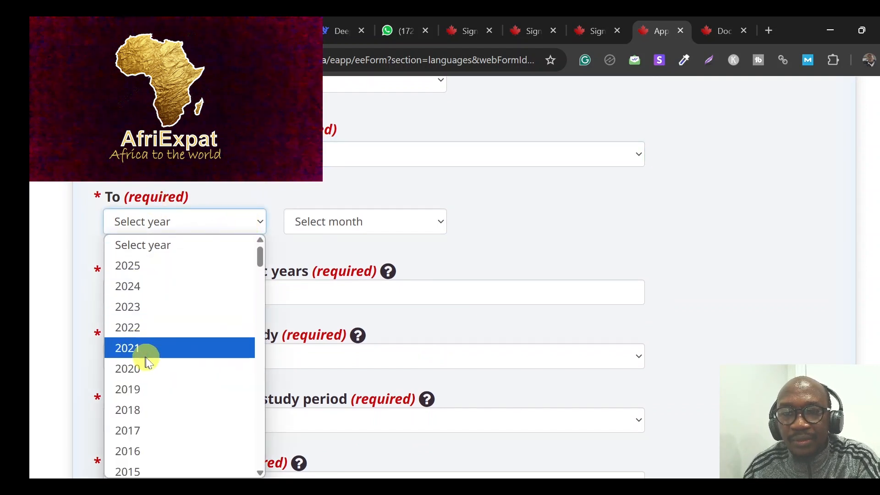
pyautogui.scroll(-4, 146, 362)
pyautogui.scroll(3, 169, 308)
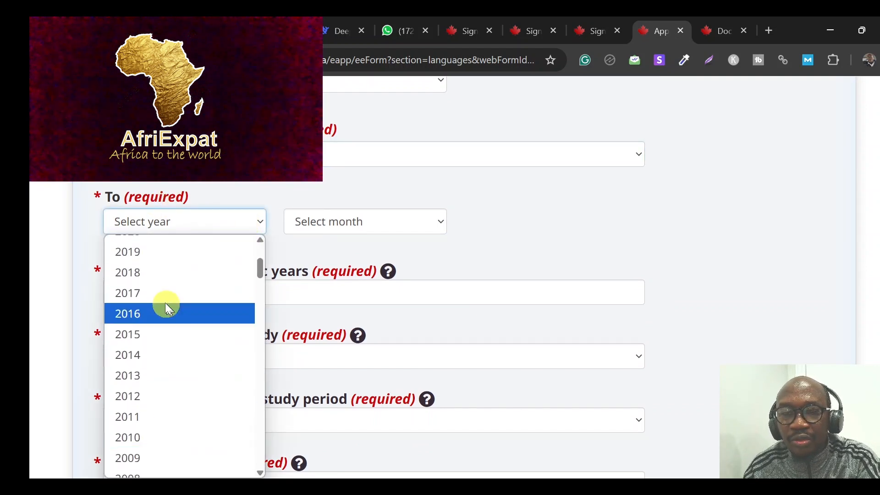
pyautogui.scroll(-3, 169, 353)
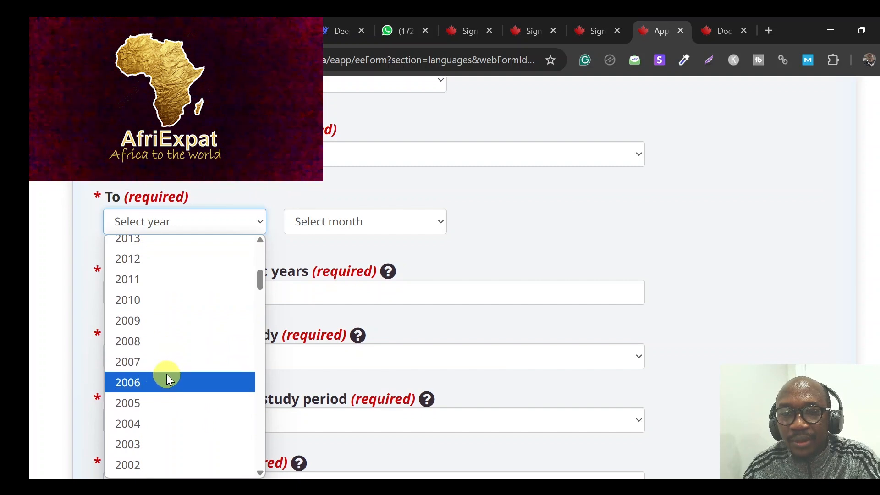
pyautogui.click(172, 362)
pyautogui.click(384, 212)
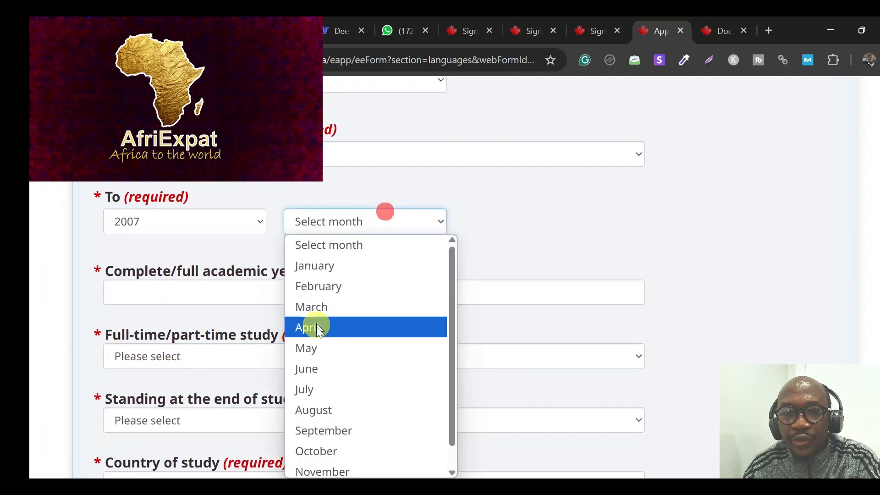
pyautogui.scroll(-1, 331, 356)
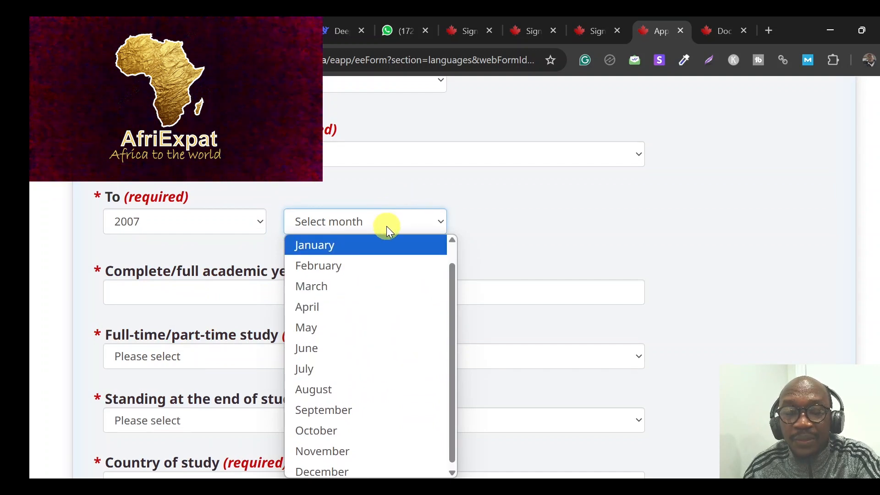
pyautogui.click(355, 312)
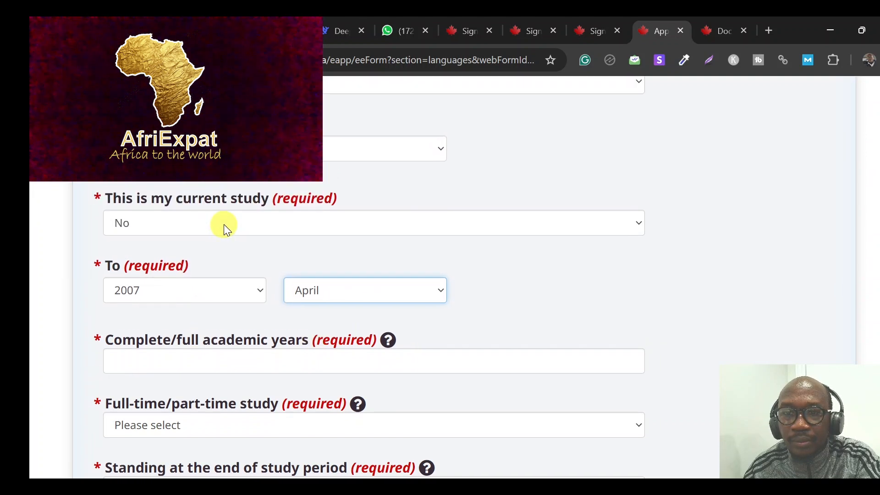
# Step: Change the end year of the study period to 2017
pyautogui.click(259, 294)
pyautogui.scroll(-1, 192, 220)
pyautogui.scroll(-5, 179, 231)
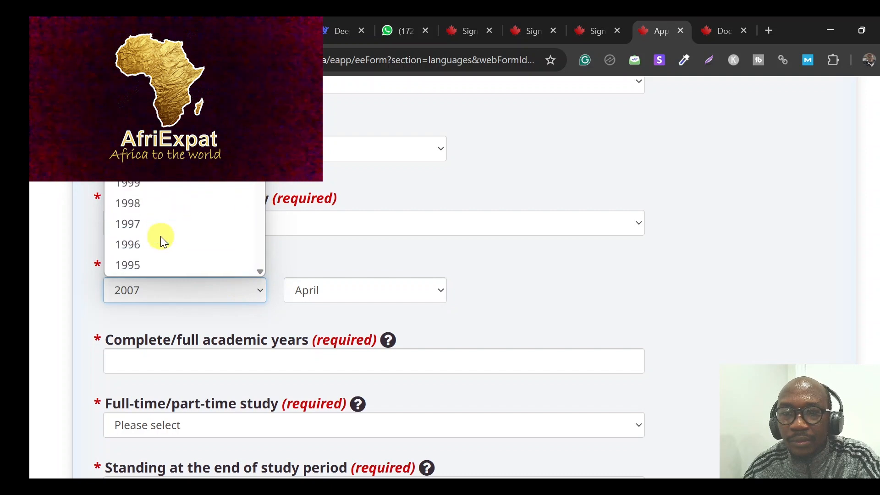
pyautogui.scroll(8, 160, 210)
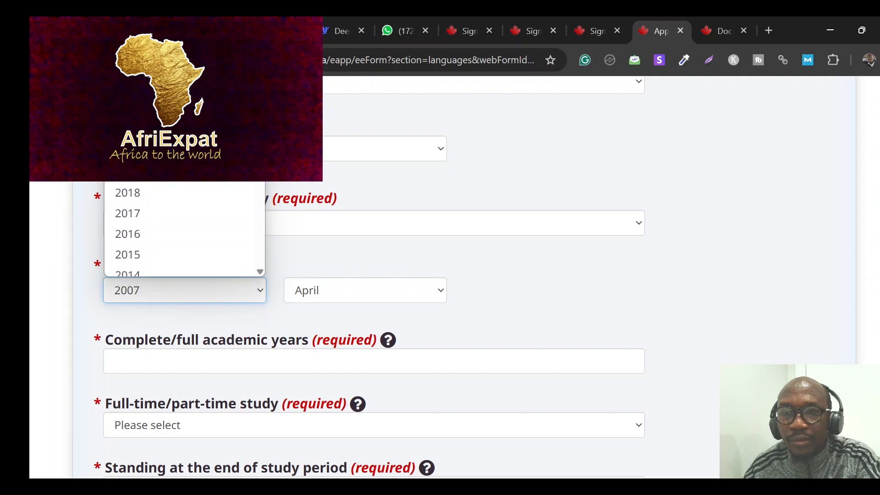
pyautogui.click(148, 210)
# Step: Change the start year of the study period to an earlier year than its end year
pyautogui.scroll(1, 275, 243)
pyautogui.scroll(2, 301, 256)
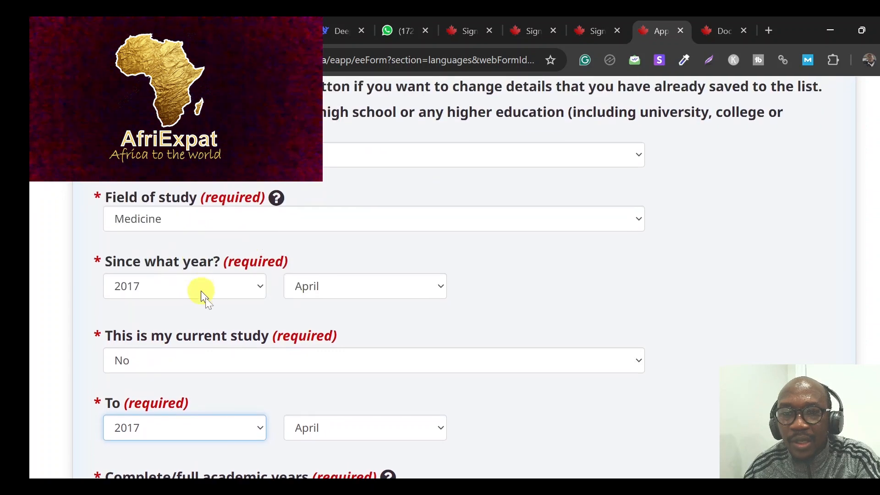
pyautogui.click(255, 288)
pyautogui.scroll(-14, 175, 189)
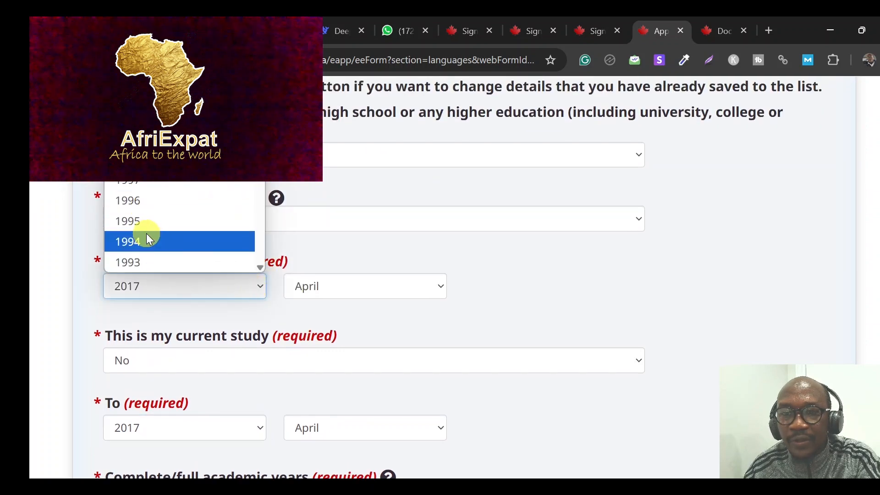
pyautogui.scroll(5, 143, 235)
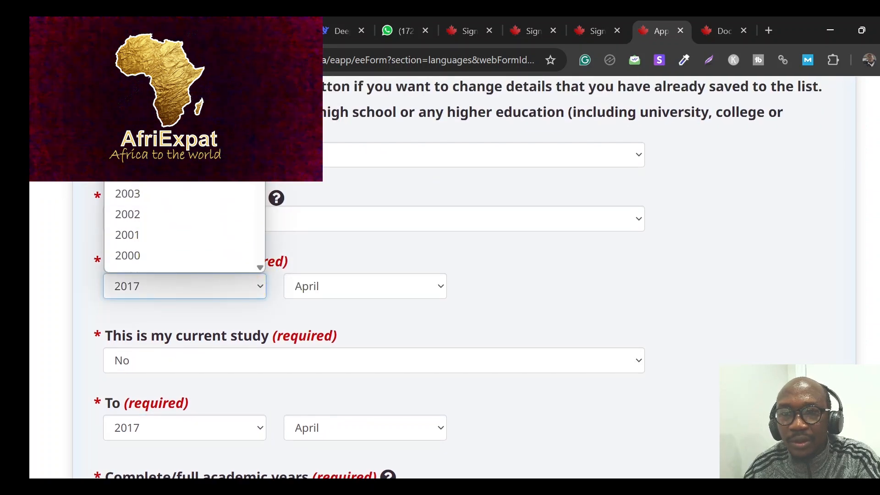
pyautogui.click(147, 111)
# Step: Set the study to Full Time and its final standing to "In good standing but no certificate or diploma or degree awarded"
pyautogui.scroll(-5, 419, 229)
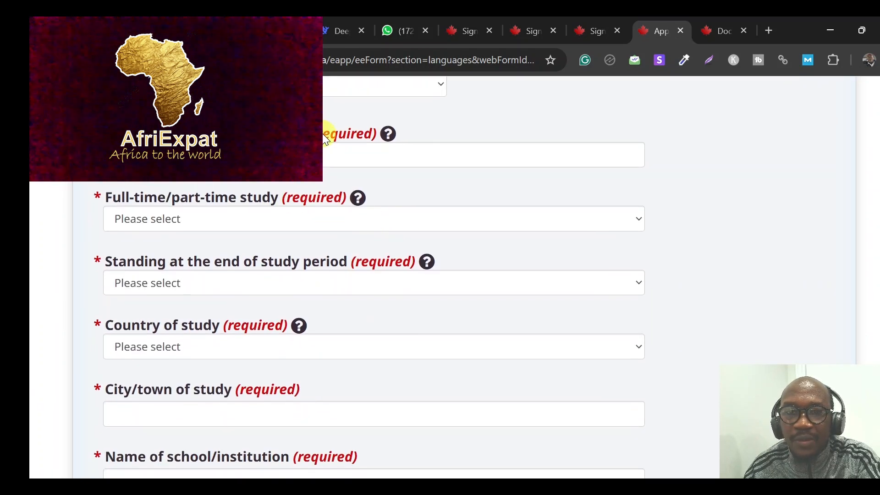
pyautogui.click(347, 157)
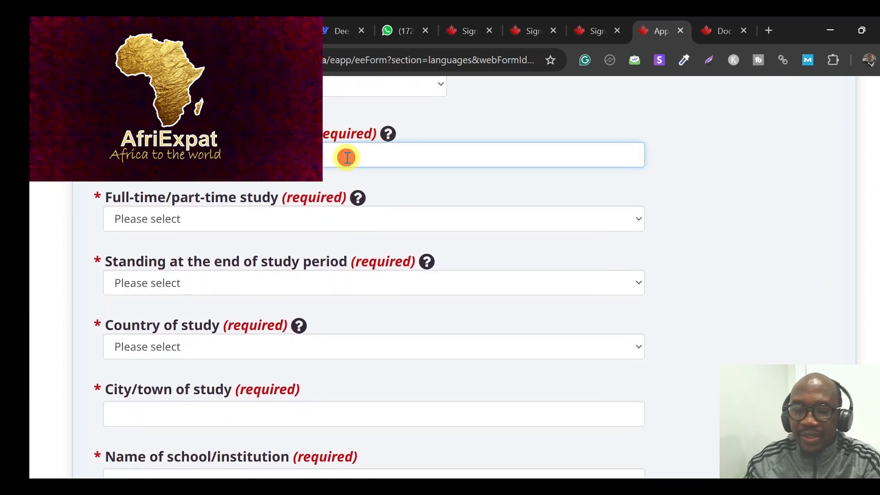
pyautogui.click(522, 189)
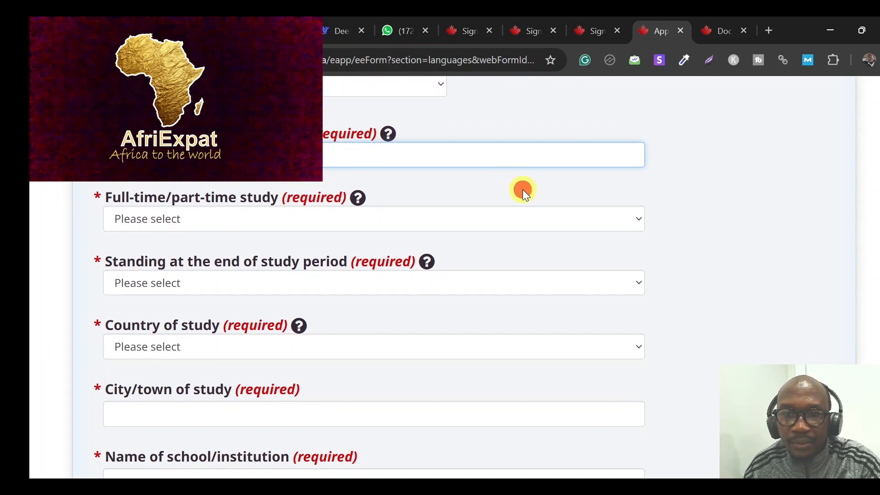
pyautogui.click(203, 222)
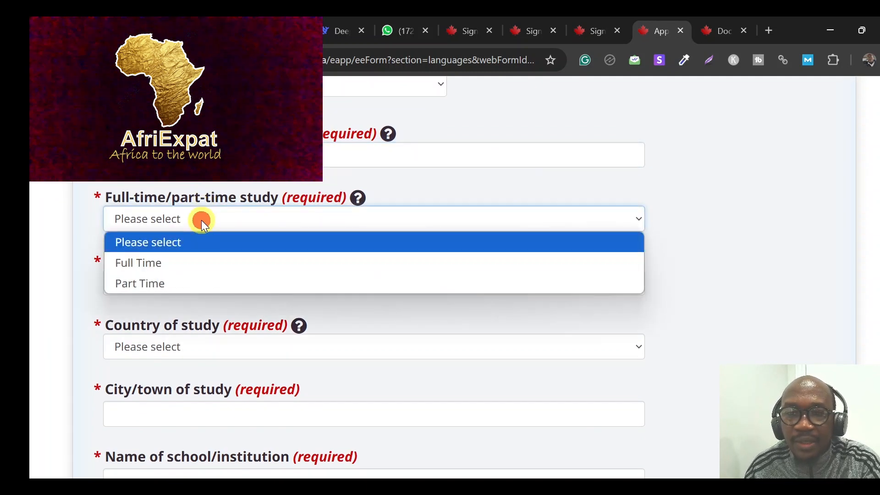
pyautogui.click(177, 266)
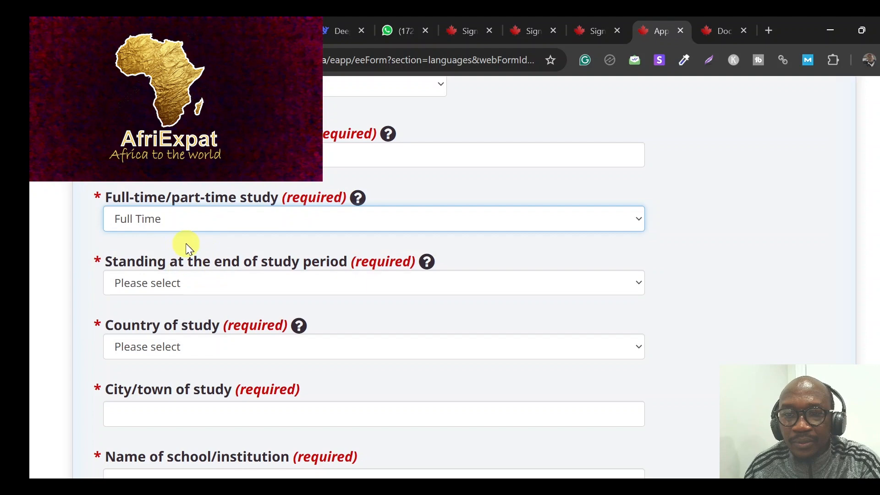
pyautogui.click(302, 287)
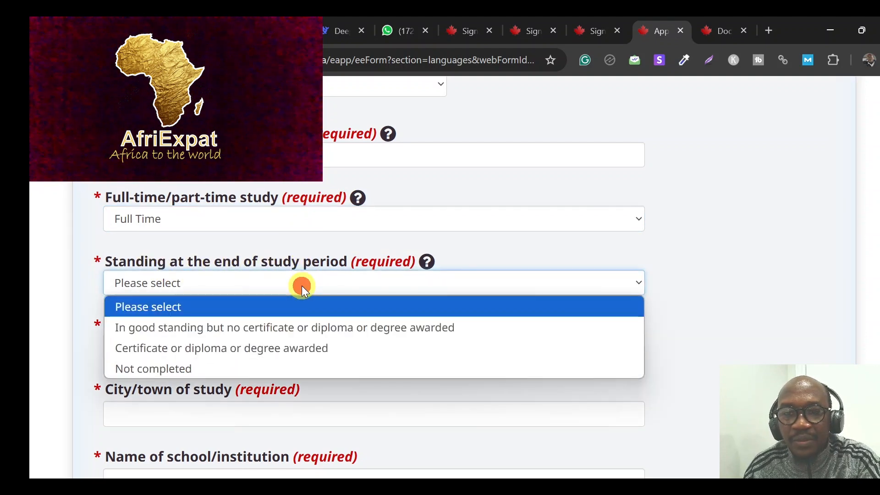
pyautogui.click(285, 329)
# Step: Choose the country of study for this education entry
pyautogui.scroll(-1, 426, 311)
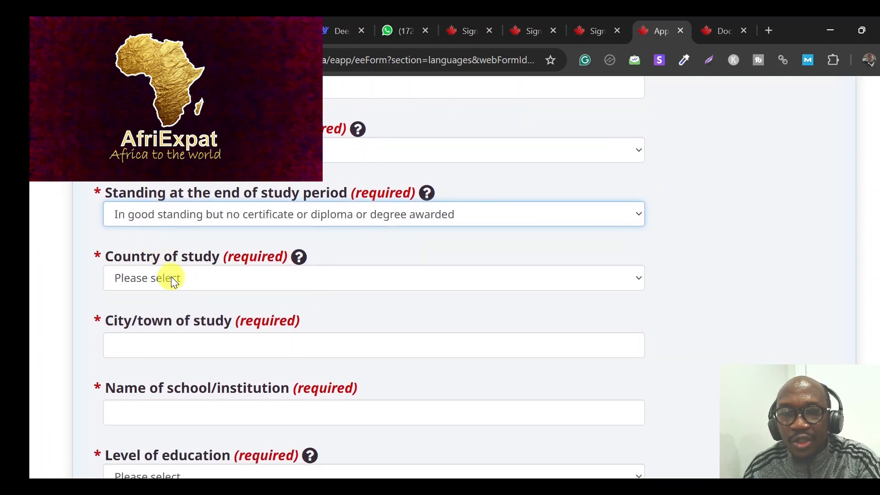
pyautogui.click(182, 278)
pyautogui.scroll(-15, 216, 213)
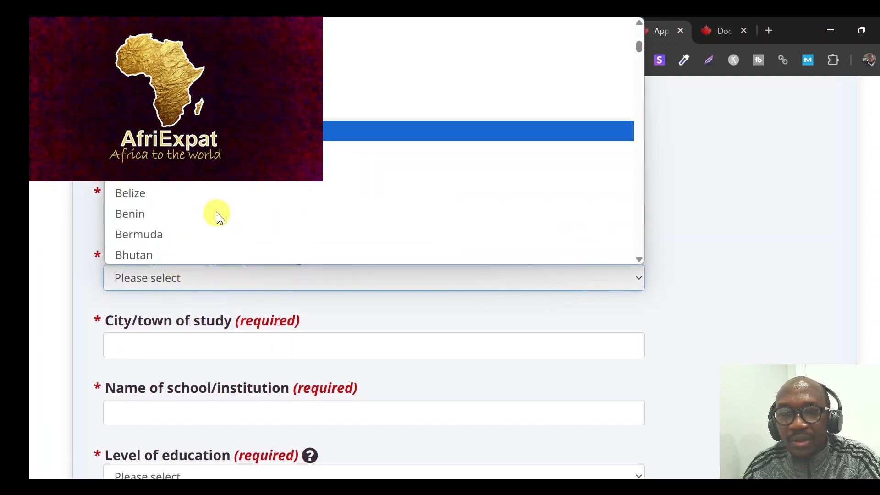
pyautogui.scroll(-20, 212, 209)
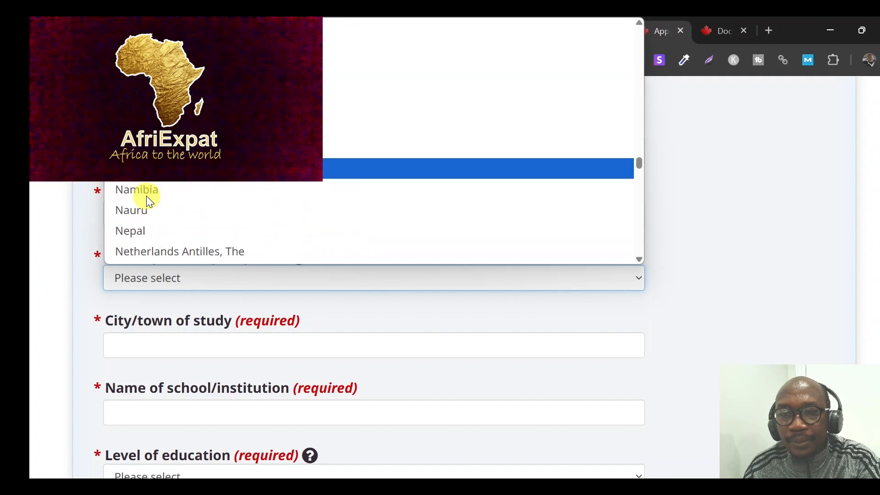
pyautogui.scroll(-5, 151, 197)
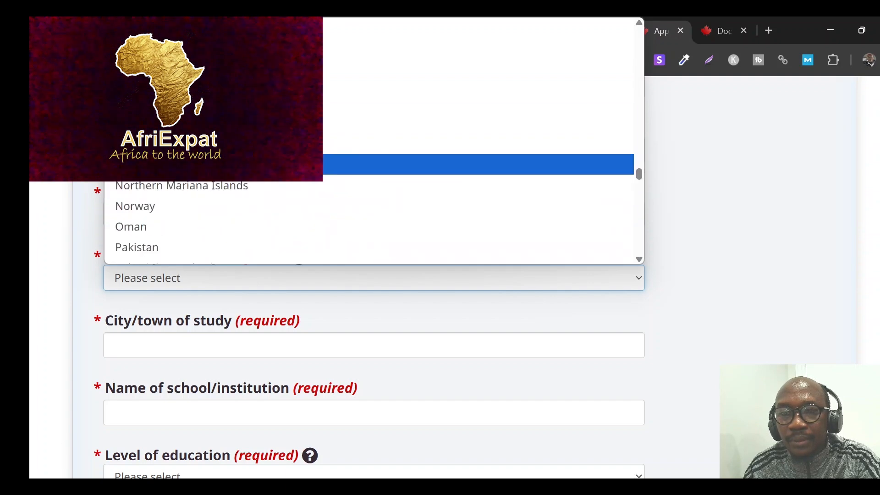
pyautogui.click(211, 144)
# Step: Enter Ago-Iwoye as the city/town of study
pyautogui.scroll(-2, 238, 259)
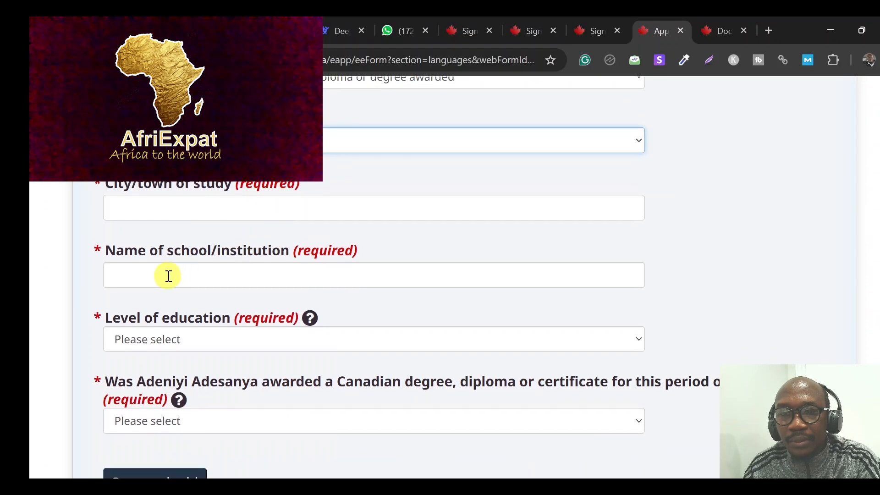
pyautogui.click(174, 204)
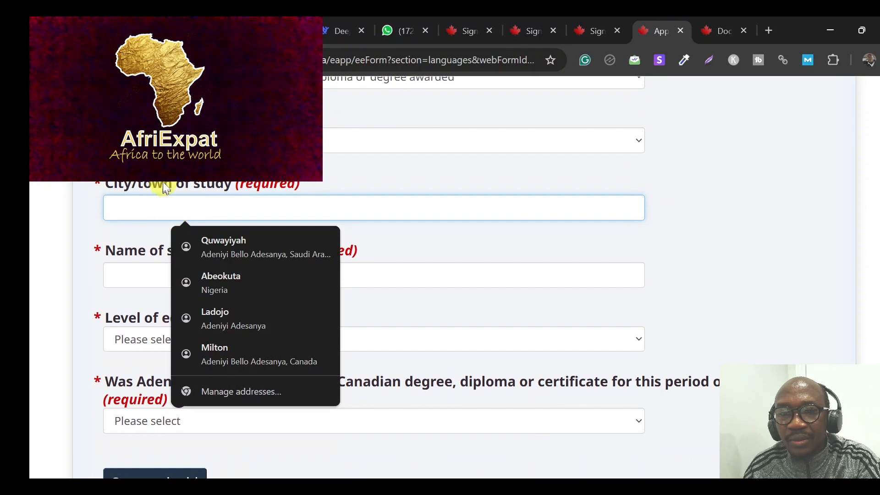
pyautogui.click(137, 190)
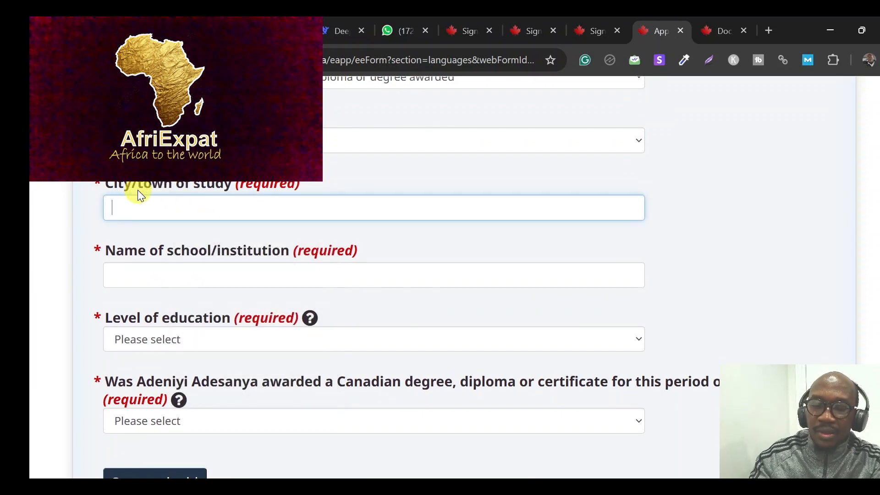
pyautogui.write('Ag')
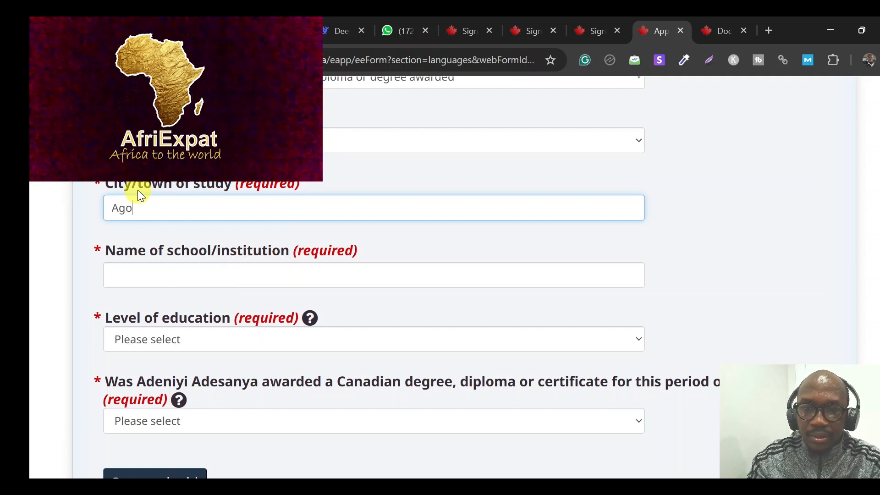
pyautogui.write('o')
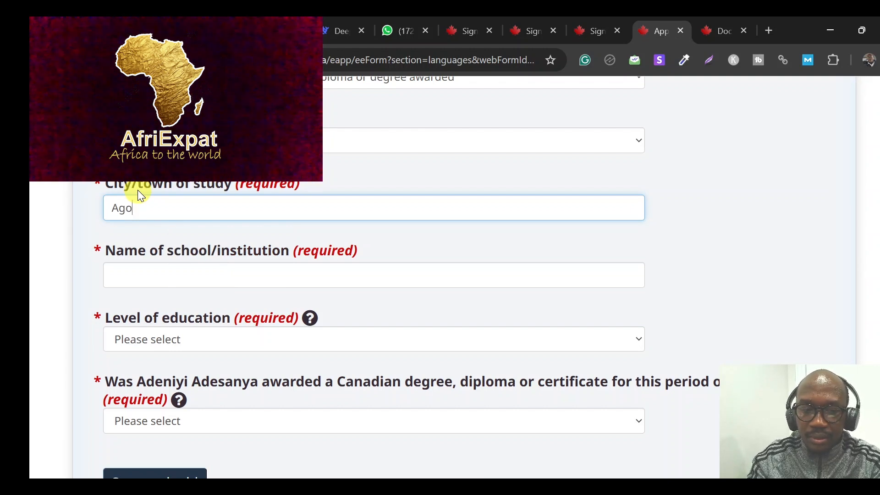
pyautogui.write('-Iwoye')
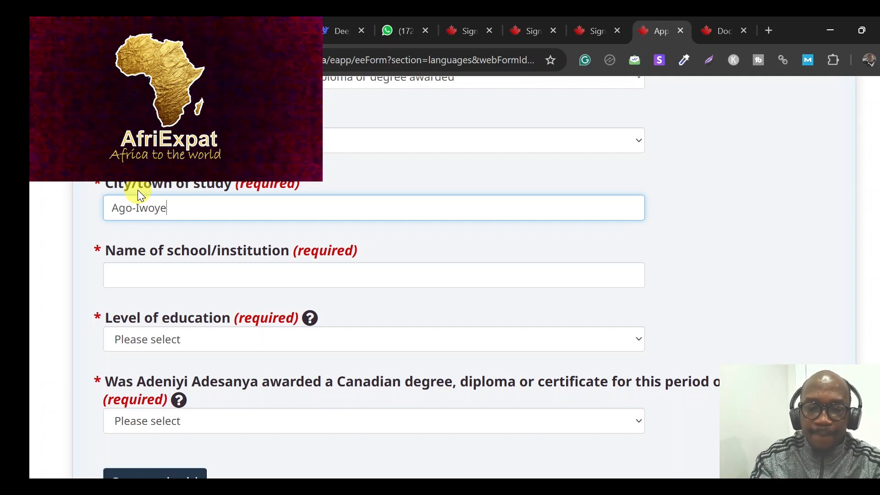
# Step: Enter Olabisi Onabanjo University as the name of the school/institution
pyautogui.click(170, 285)
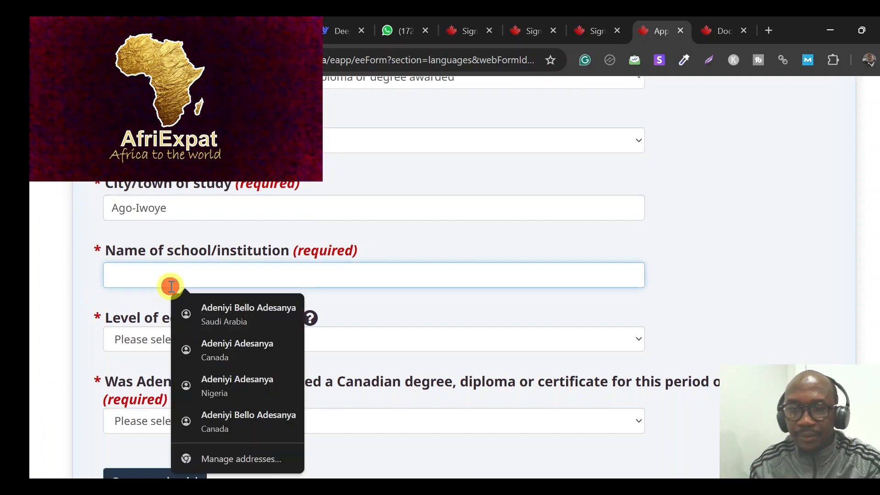
pyautogui.write('Olab')
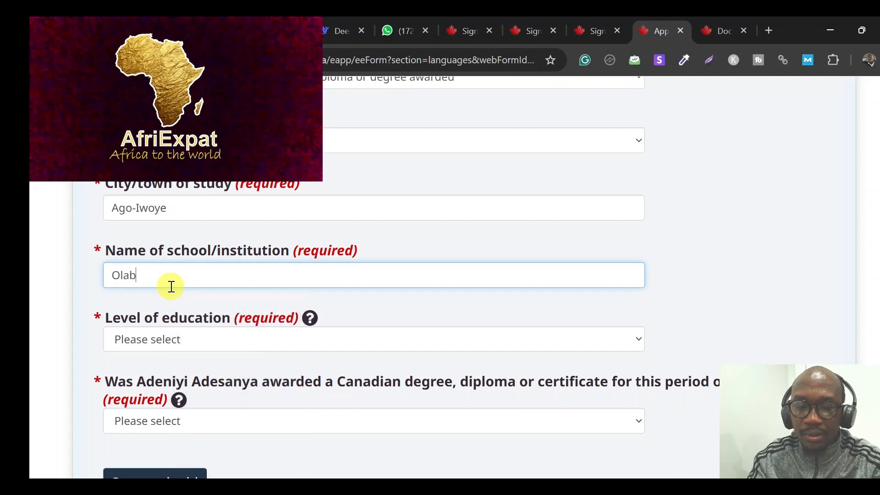
pyautogui.write('isi Onabanjo University')
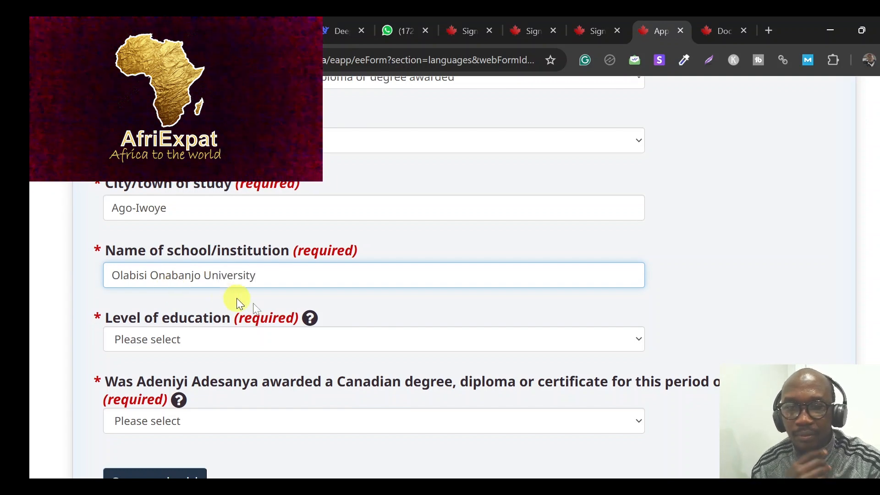
# Step: Set the level of education to "Master's degree, or professional degree needed to practice in a licensed profession" and answer No to a Canadian degree being awarded
pyautogui.scroll(-1, 290, 318)
pyautogui.click(217, 267)
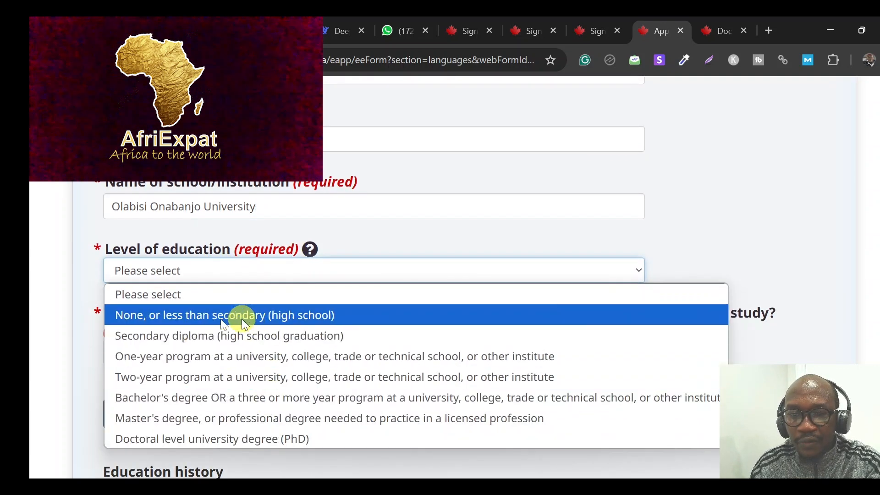
pyautogui.click(242, 417)
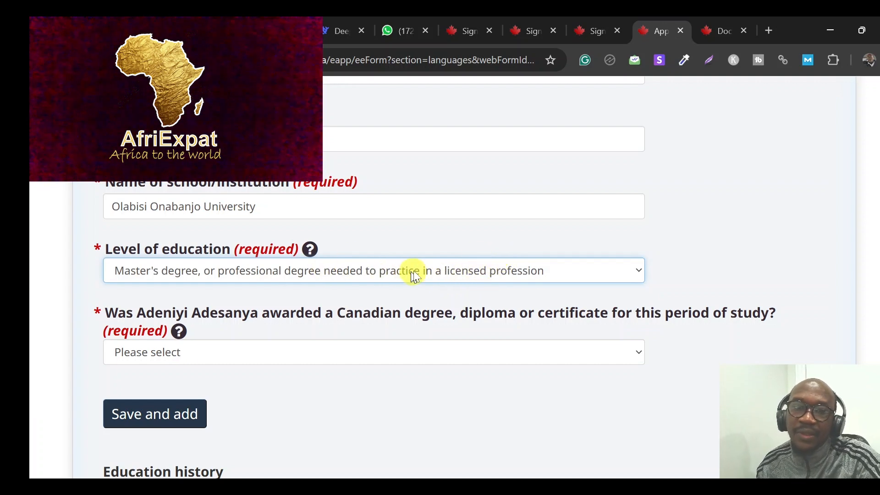
pyautogui.scroll(-1, 147, 288)
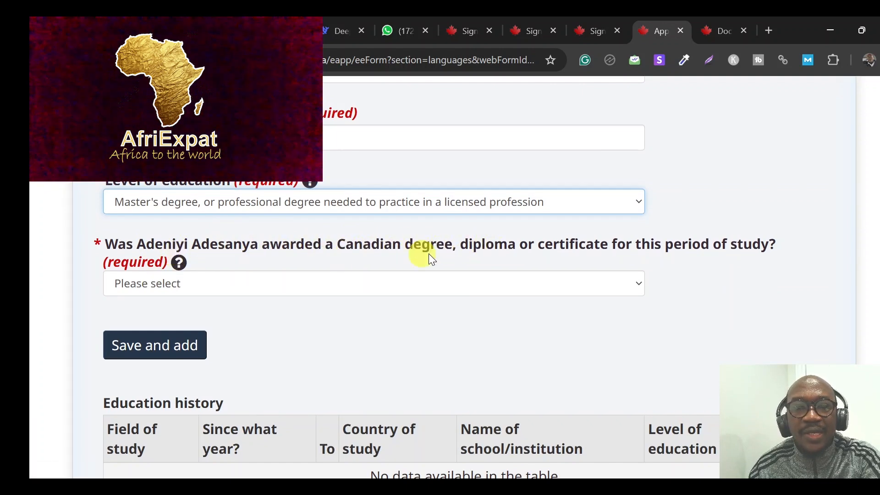
pyautogui.click(290, 285)
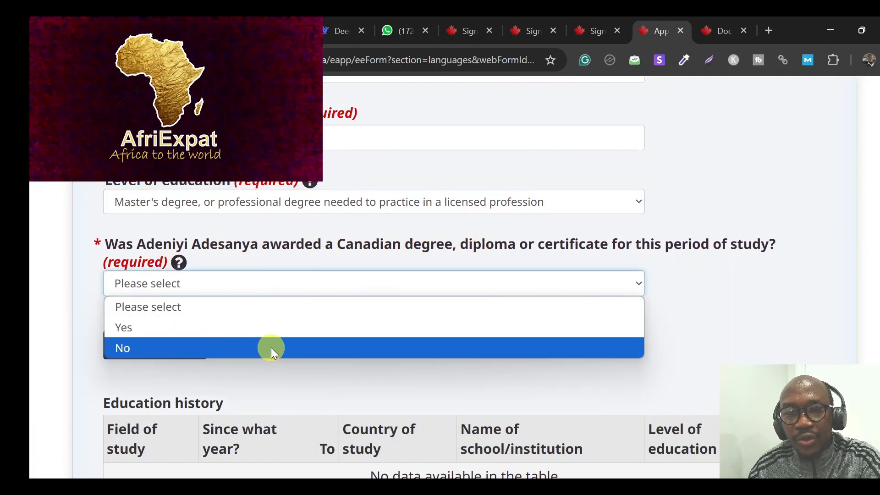
pyautogui.click(270, 348)
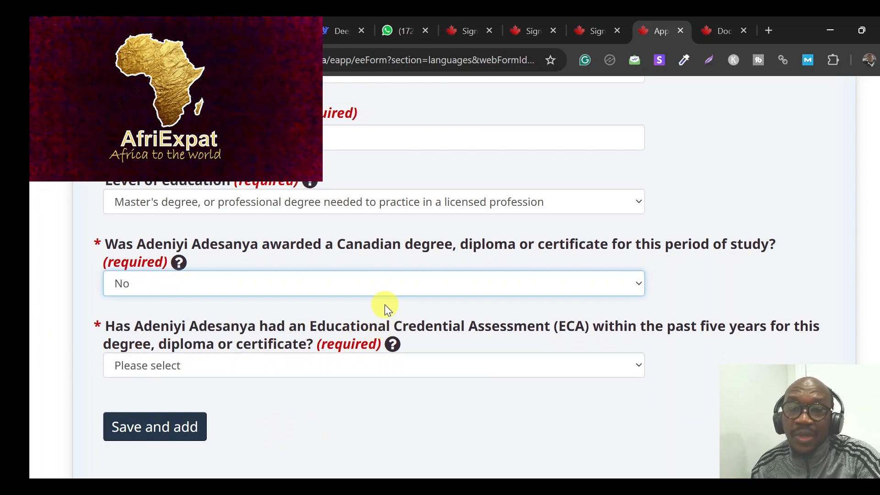
# Step: Answer Yes to having had an Educational Credential Assessment (ECA) within the past five years for this degree
pyautogui.scroll(-3, 384, 304)
pyautogui.click(146, 225)
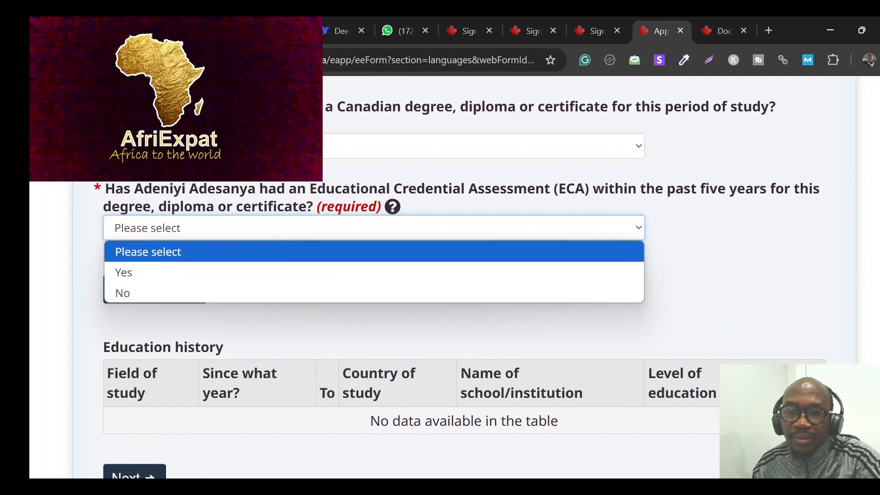
pyautogui.click(307, 183)
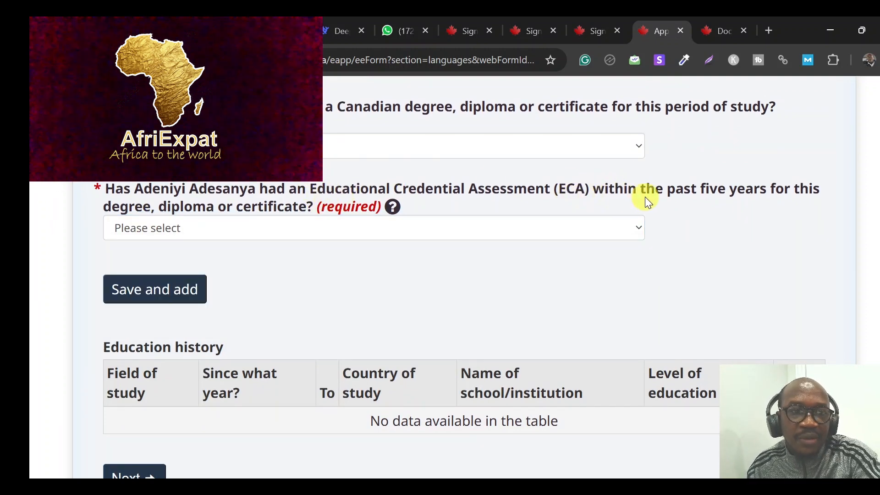
pyautogui.click(410, 223)
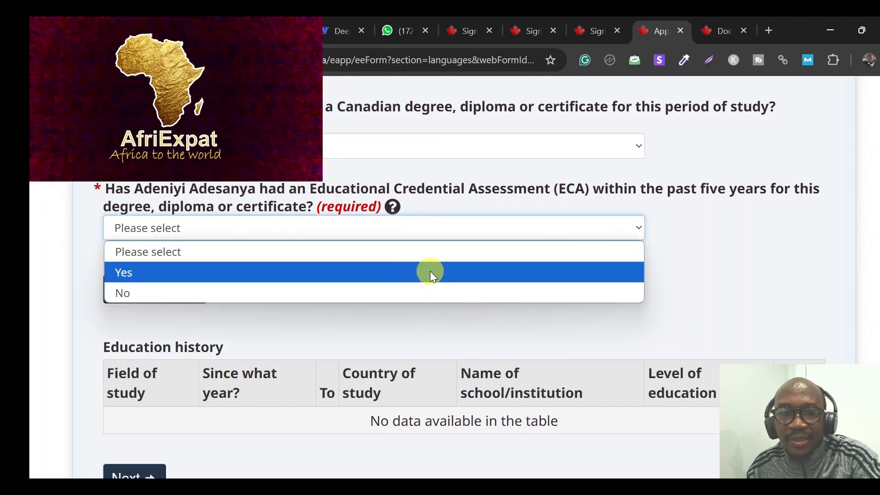
pyautogui.click(430, 270)
# Step: Select Medical Council of Canada as the organization that issued the Educational Credential Assessment
pyautogui.scroll(-2, 238, 266)
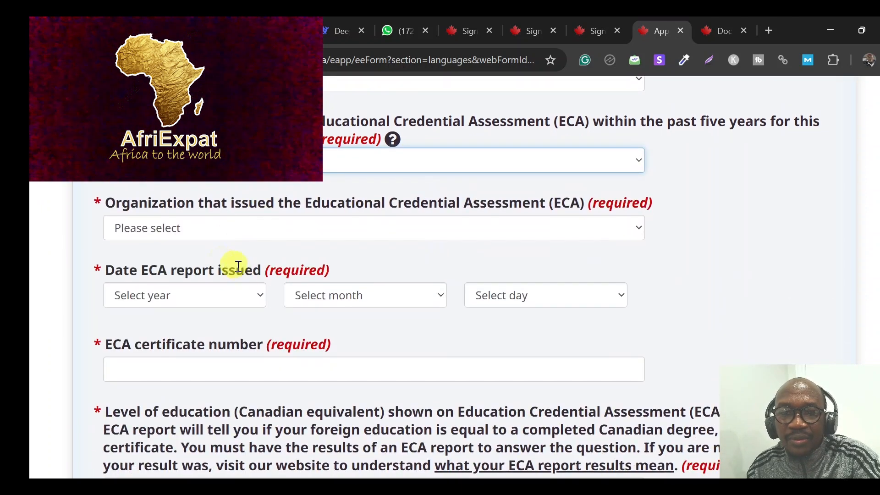
pyautogui.scroll(-2, 236, 214)
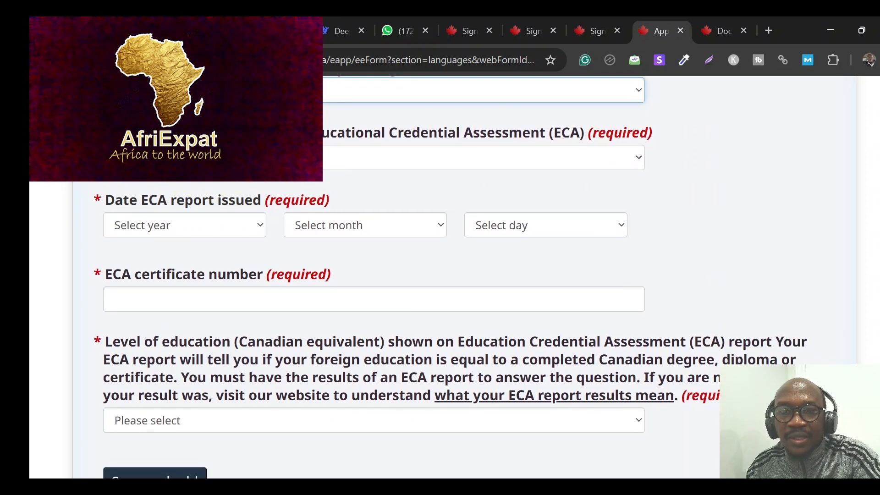
pyautogui.click(238, 158)
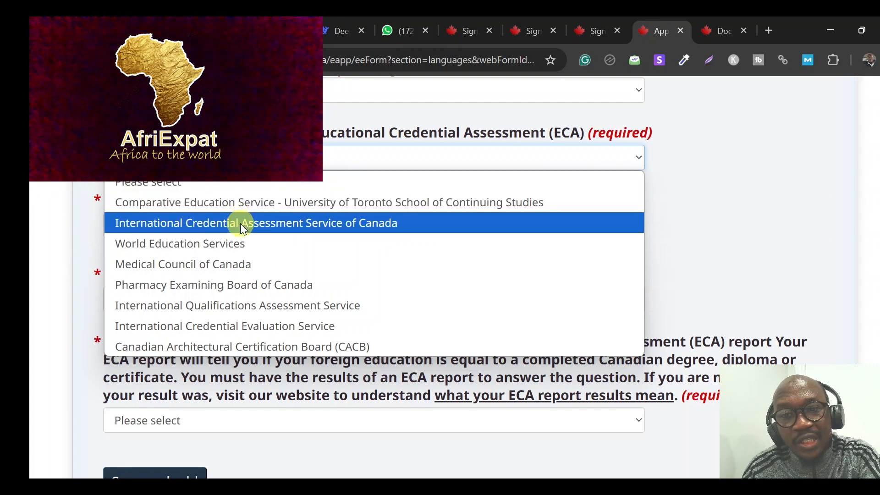
pyautogui.click(267, 265)
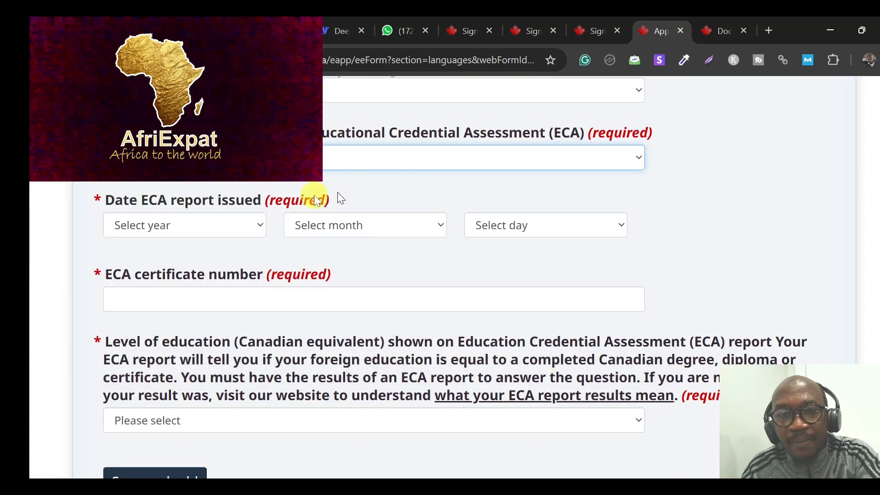
# Step: Set the date the ECA report was issued to 2025, February, 02
pyautogui.click(256, 221)
pyautogui.click(208, 271)
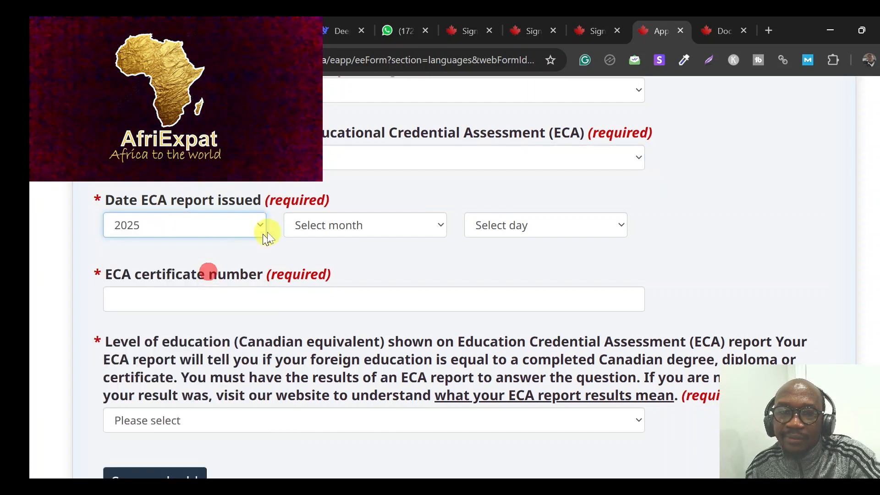
pyautogui.click(315, 224)
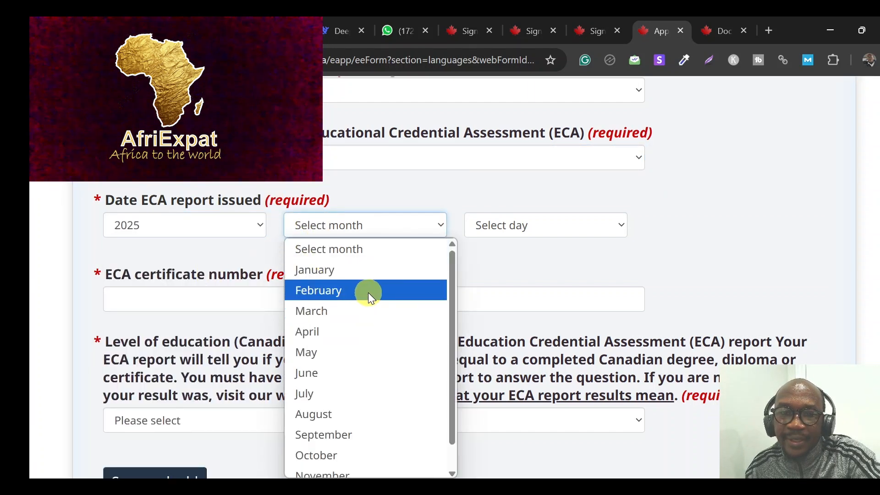
pyautogui.click(367, 292)
pyautogui.click(499, 225)
pyautogui.click(505, 290)
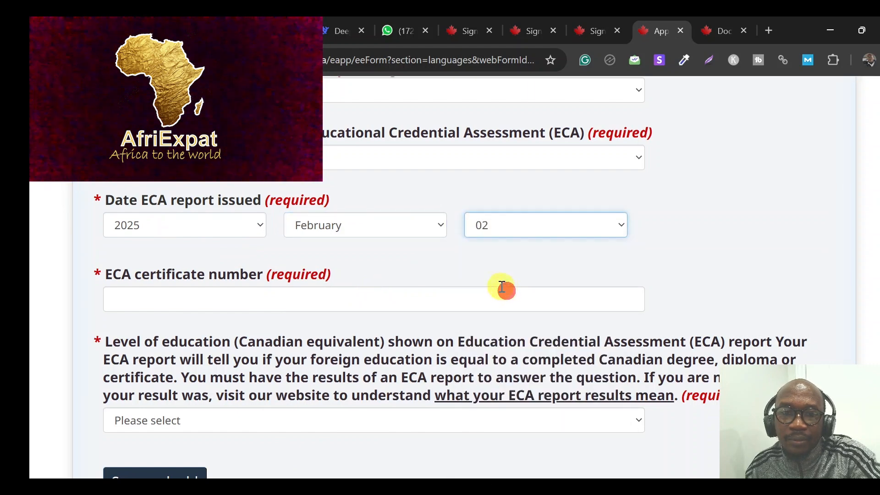
# Step: Enter the ECA certificate number
pyautogui.scroll(-1, 188, 242)
pyautogui.click(199, 226)
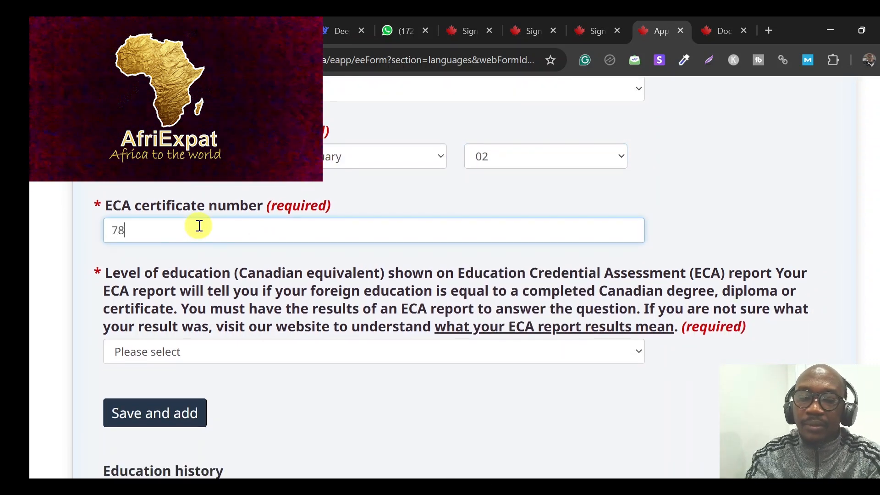
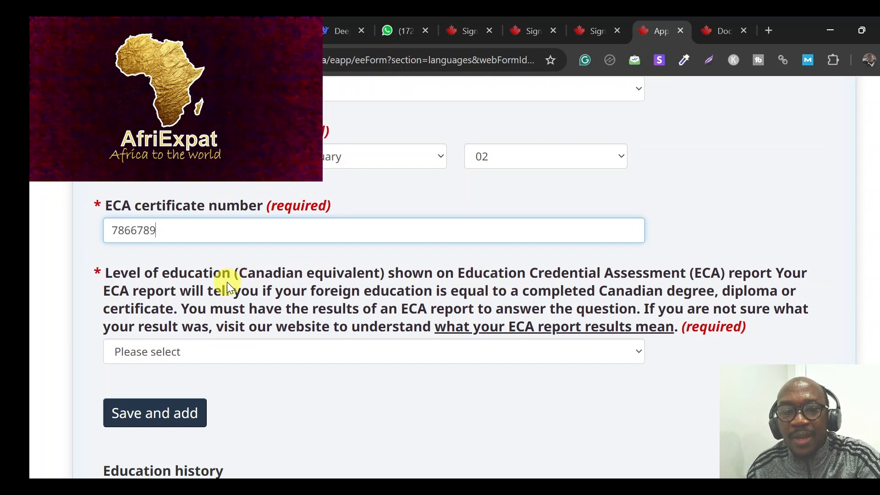
# Step: Set the ECA report's Canadian-equivalent level to "Master's degree, or professional degree needed to practice in a licensed profession" and save the study to the education history
pyautogui.scroll(-1, 227, 282)
pyautogui.click(206, 280)
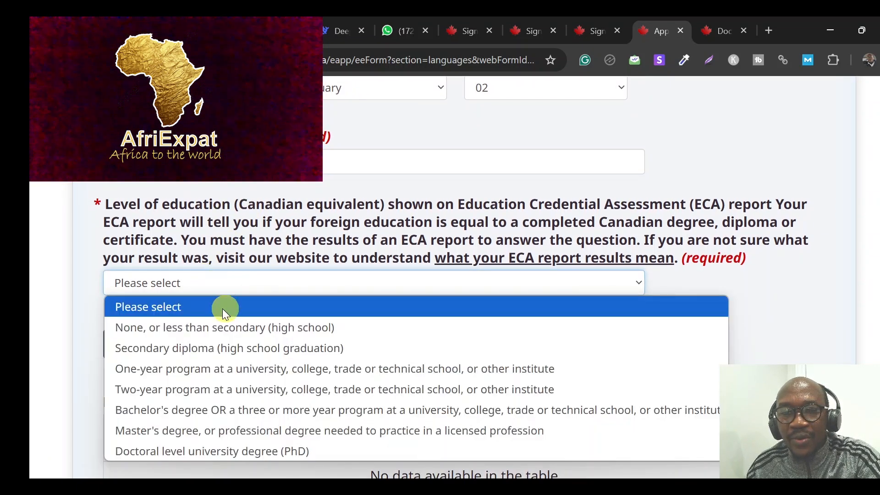
pyautogui.click(365, 430)
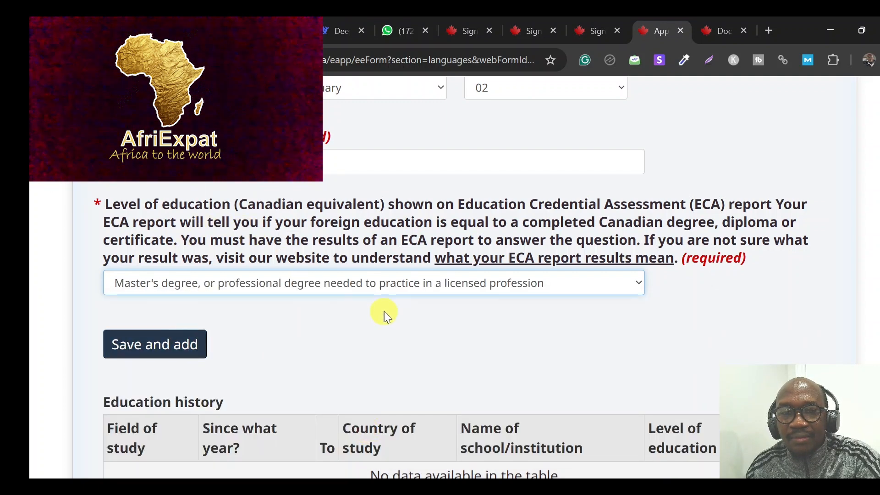
pyautogui.scroll(-1, 385, 313)
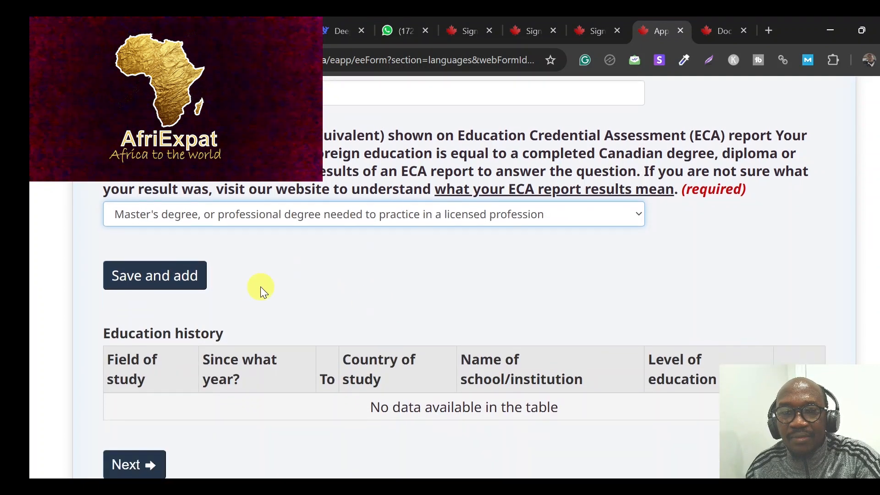
pyautogui.click(161, 282)
pyautogui.scroll(-10, 366, 272)
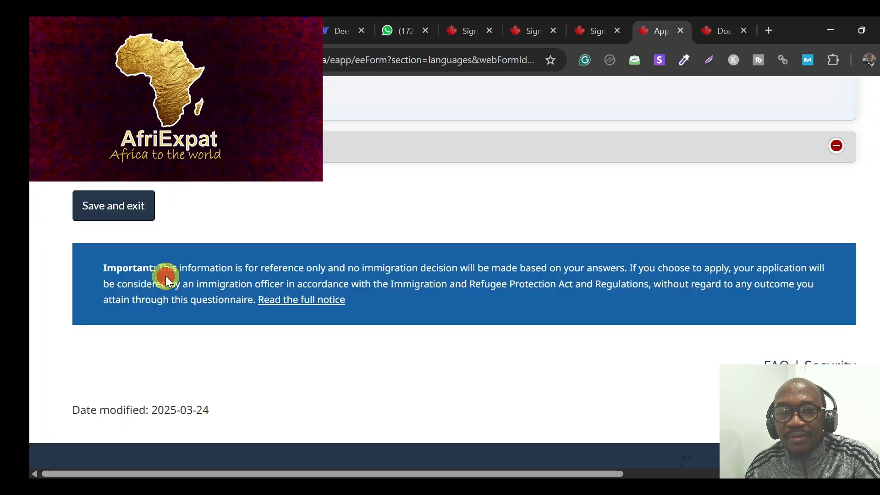
# Step: Review the saved study in the education history table and the blank study fields above it
pyautogui.scroll(5, 390, 253)
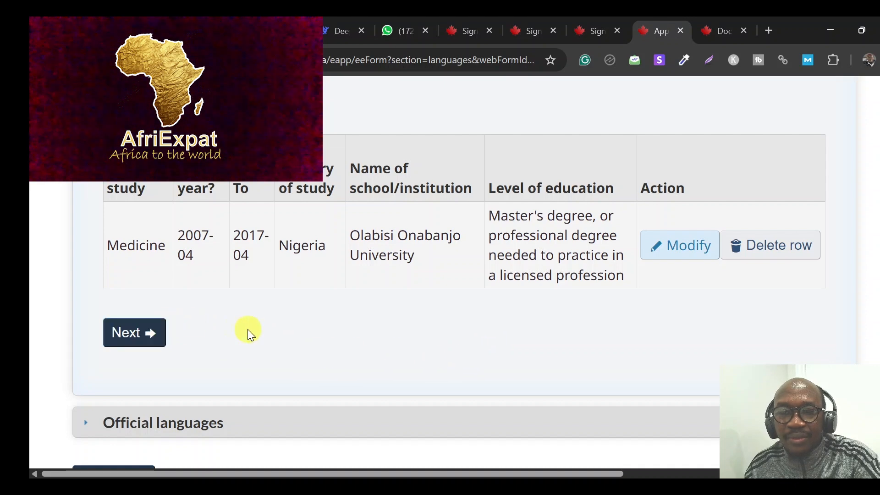
pyautogui.scroll(3, 373, 267)
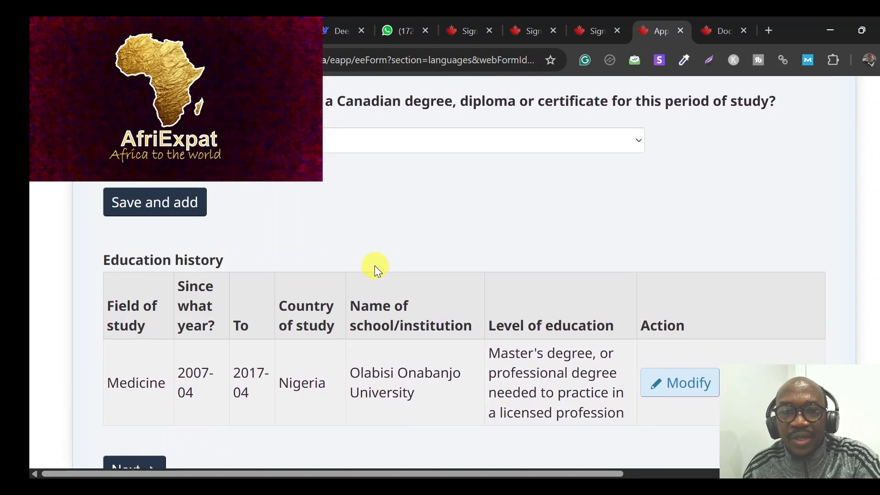
pyautogui.scroll(2, 507, 318)
pyautogui.scroll(-2, 511, 314)
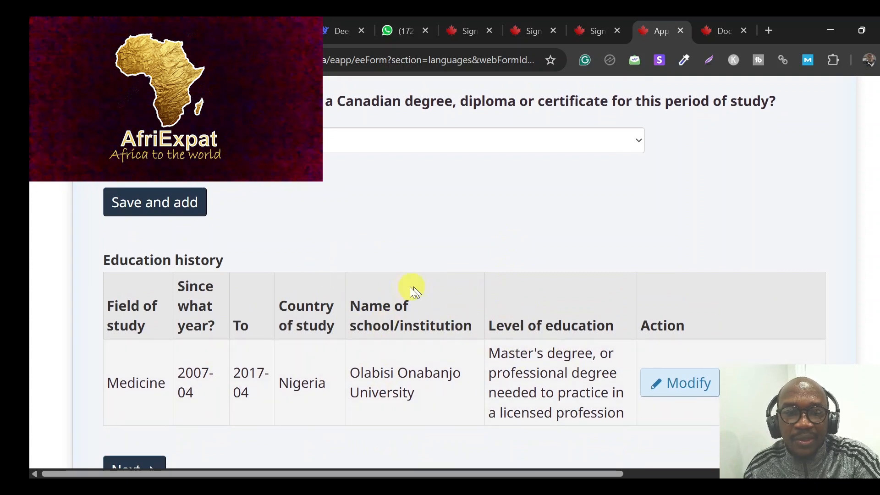
pyautogui.scroll(2, 387, 268)
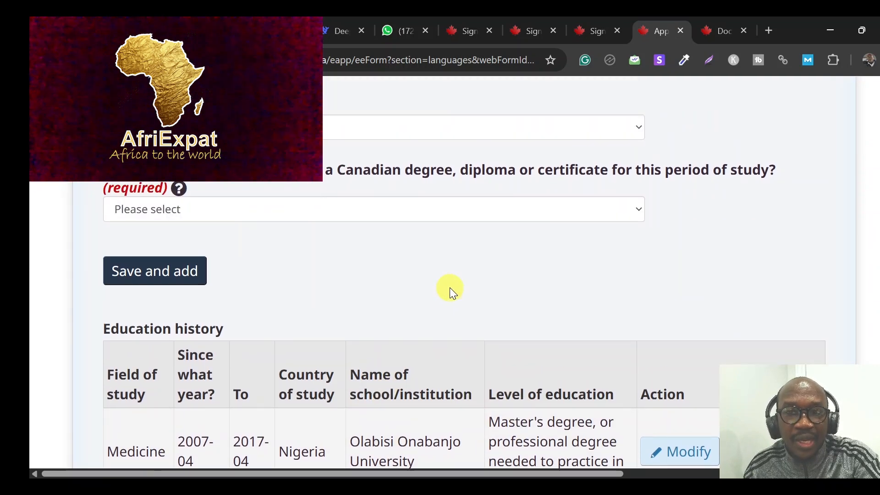
pyautogui.scroll(2, 451, 288)
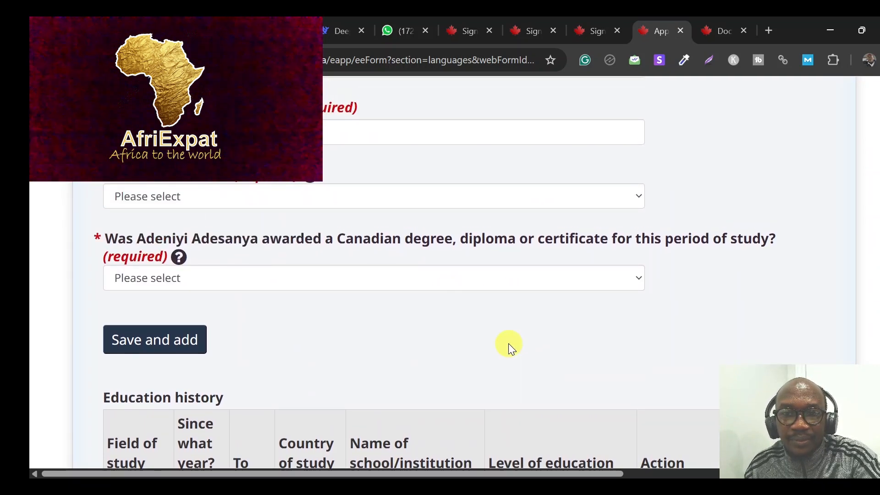
pyautogui.scroll(-1, 508, 344)
pyautogui.scroll(2, 508, 344)
pyautogui.scroll(10, 508, 343)
pyautogui.scroll(5, 488, 375)
pyautogui.scroll(-2, 490, 375)
pyautogui.scroll(-12, 438, 326)
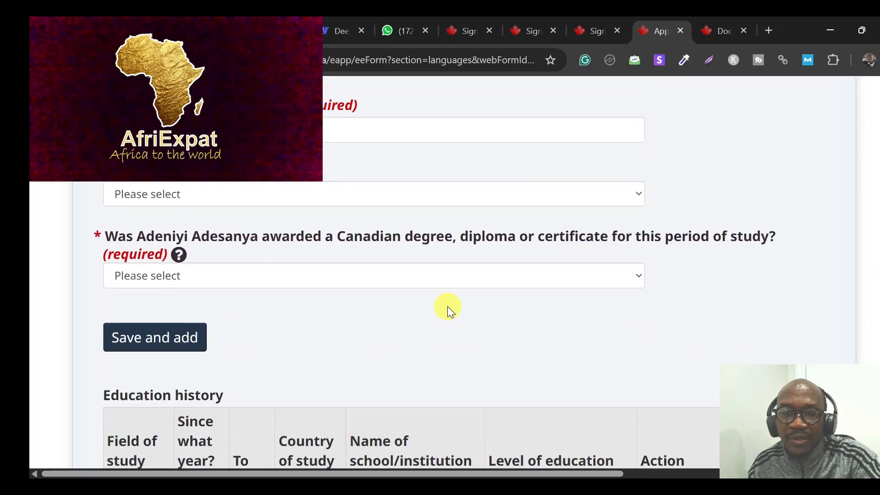
# Step: Proceed to the Official languages section and select English as the language the applicant can communicate in
pyautogui.scroll(-5, 449, 311)
pyautogui.click(142, 410)
pyautogui.scroll(-1, 364, 309)
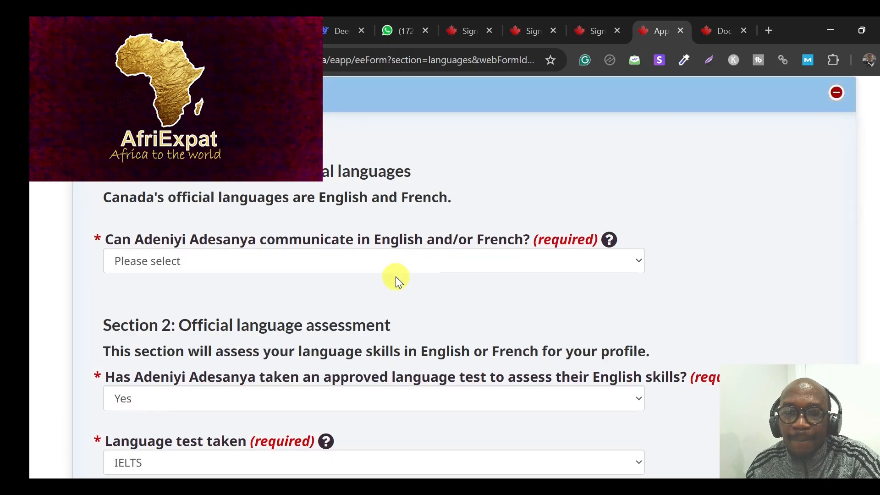
pyautogui.scroll(-1, 395, 276)
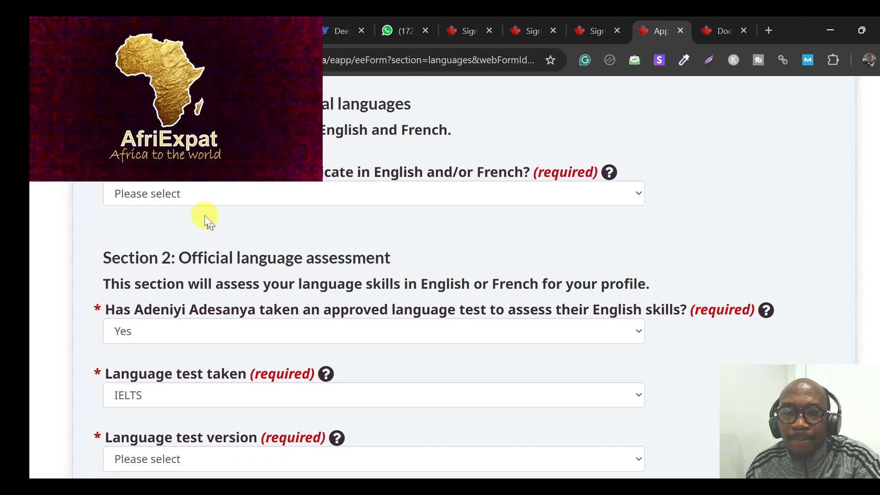
pyautogui.click(418, 192)
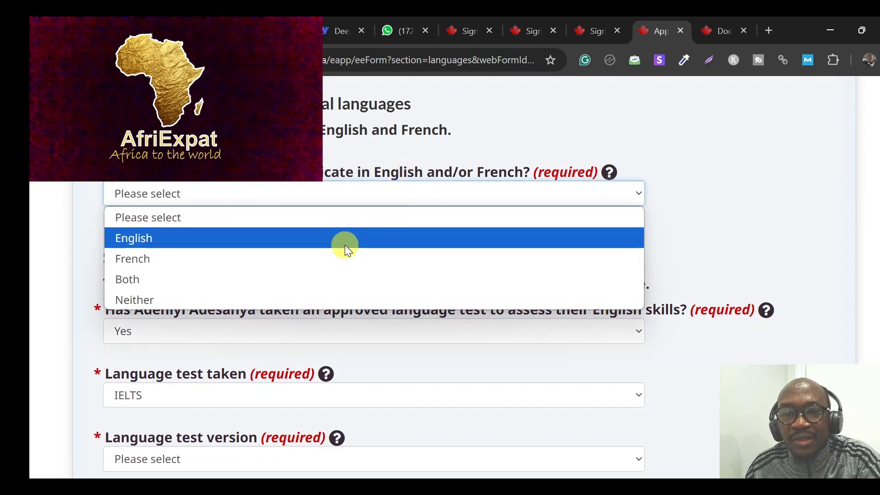
pyautogui.click(350, 238)
# Step: Answer Yes to having taken an approved language test for English skills
pyautogui.scroll(-3, 138, 208)
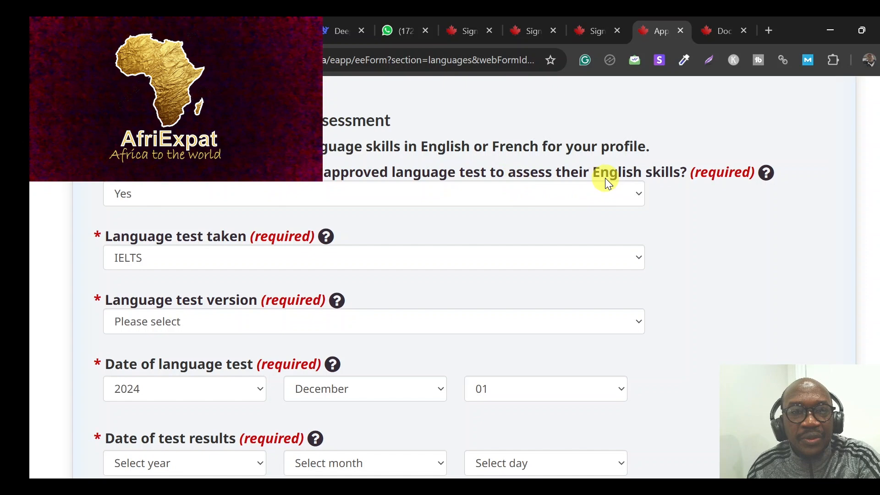
pyautogui.click(576, 193)
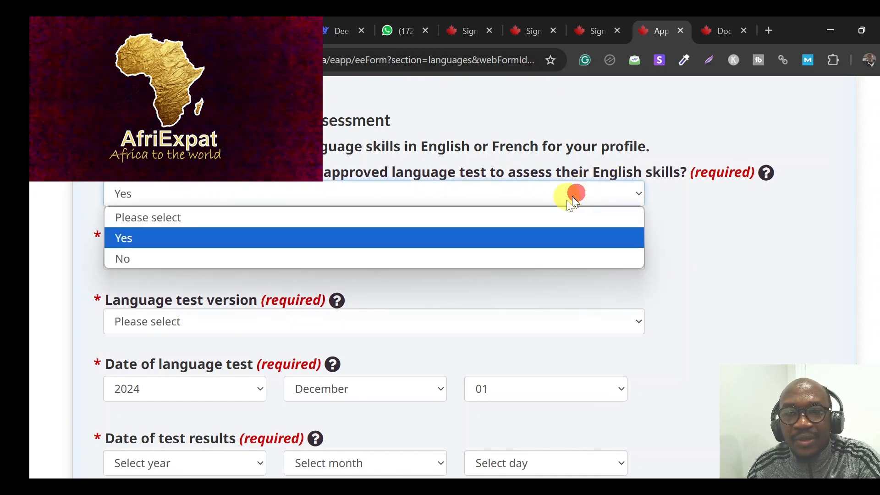
pyautogui.click(488, 236)
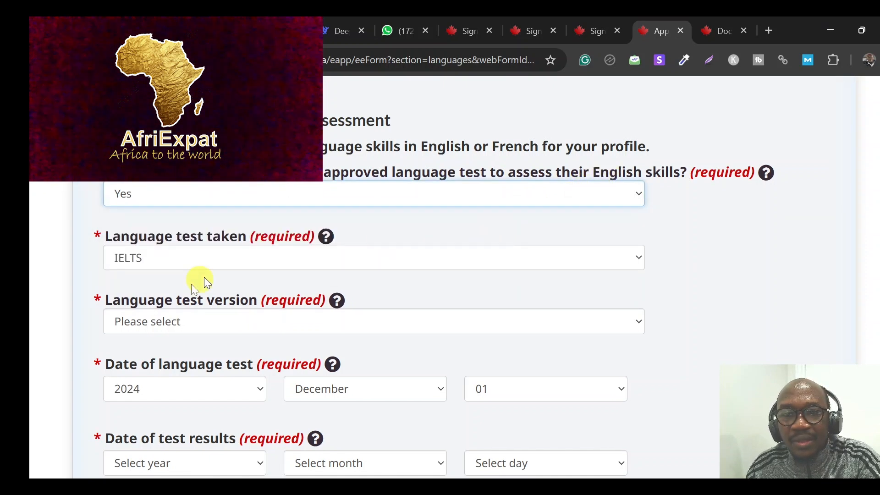
# Step: Keep IELTS as the language test taken and set its version to IELTS General Training
pyautogui.scroll(-2, 183, 287)
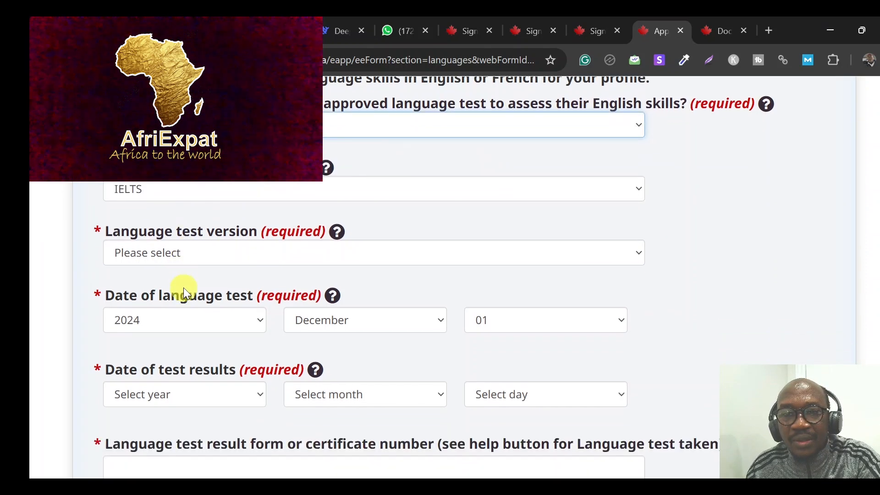
pyautogui.click(176, 188)
pyautogui.click(176, 188)
pyautogui.click(175, 189)
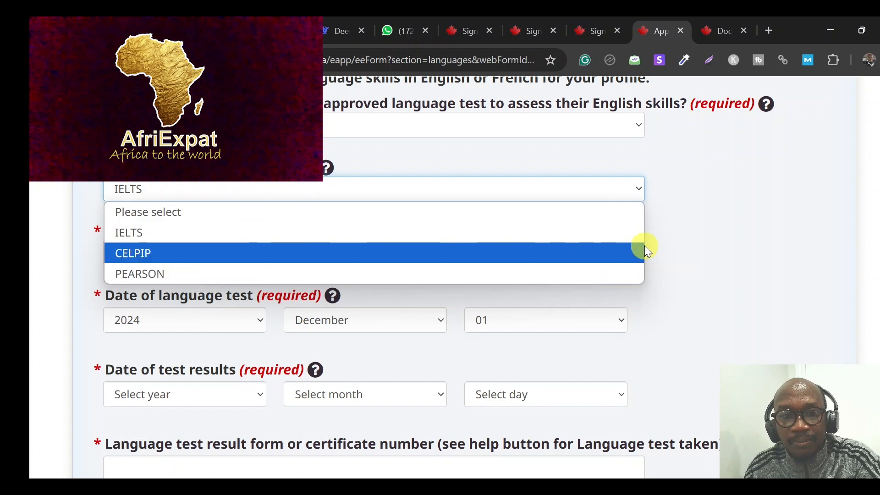
pyautogui.click(668, 237)
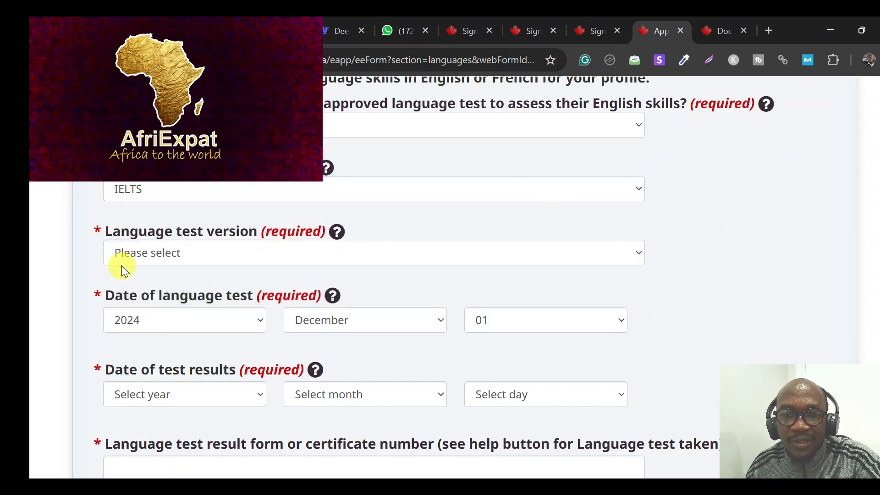
pyautogui.click(144, 249)
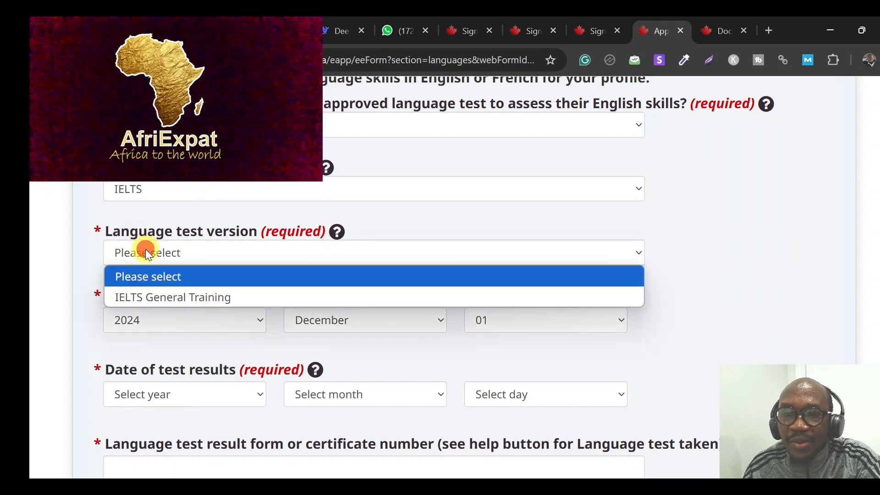
pyautogui.click(203, 300)
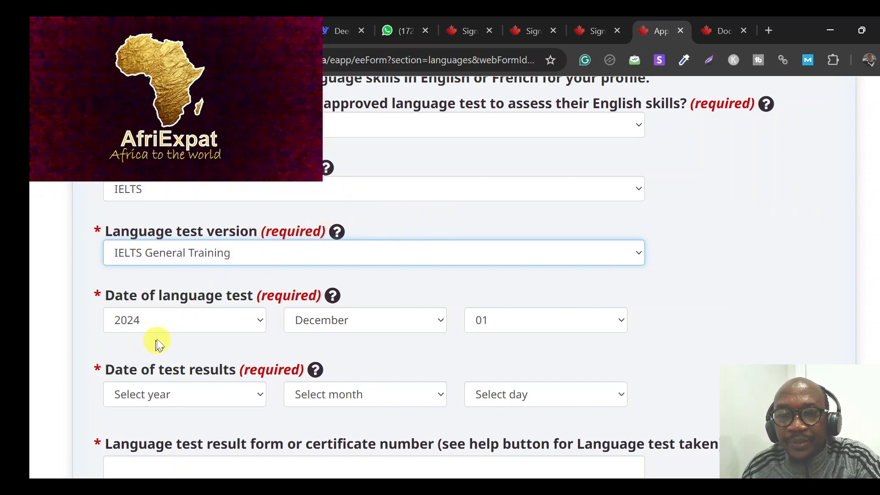
# Step: Set the date of the language test results to 2025, January, 01
pyautogui.scroll(-3, 165, 320)
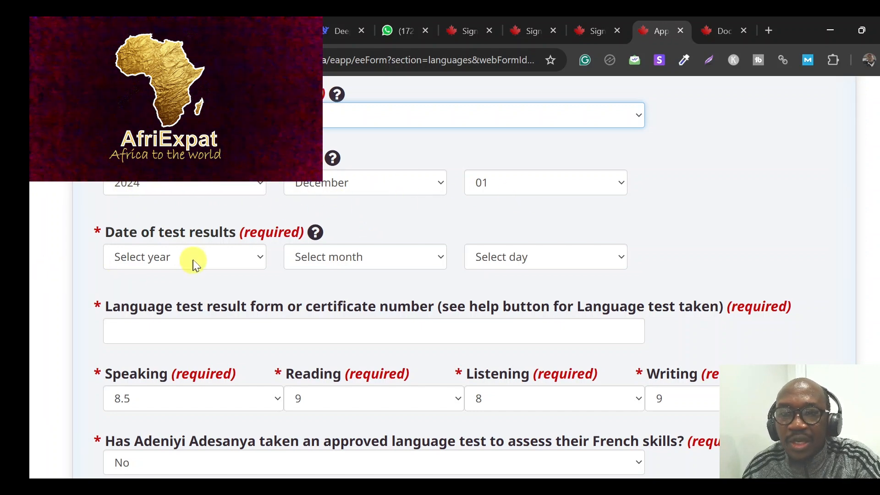
pyautogui.click(248, 258)
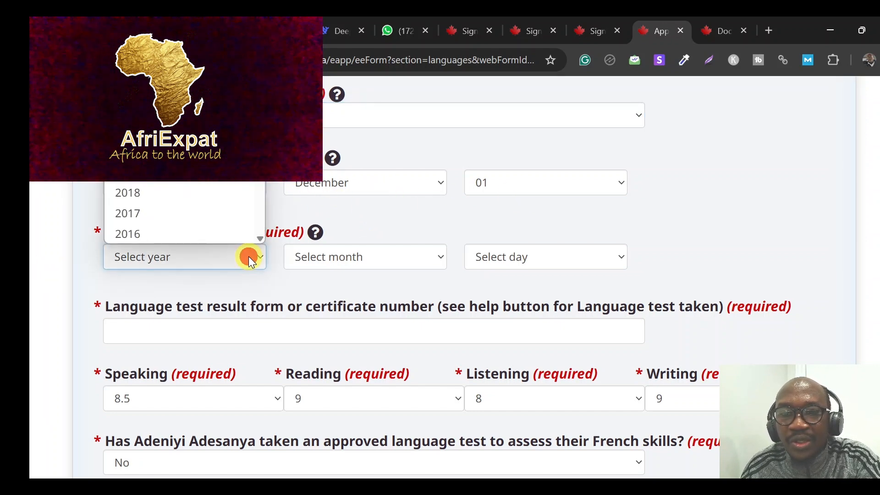
pyautogui.click(314, 208)
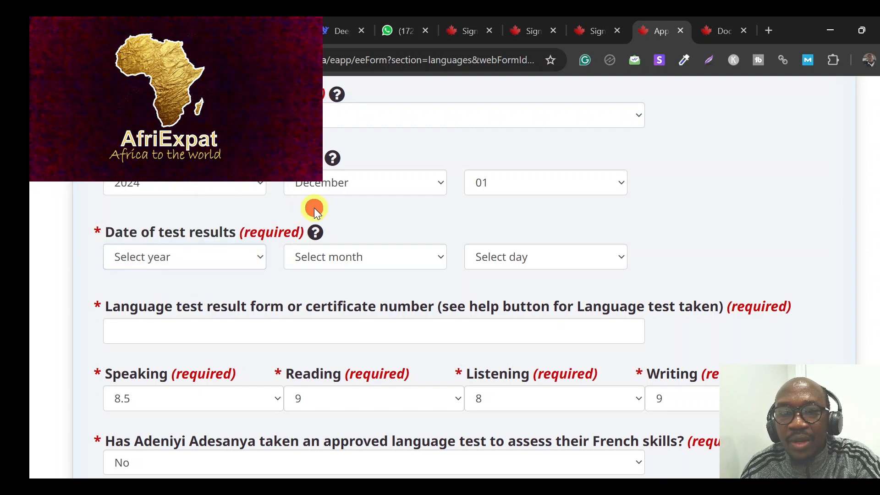
pyautogui.click(265, 258)
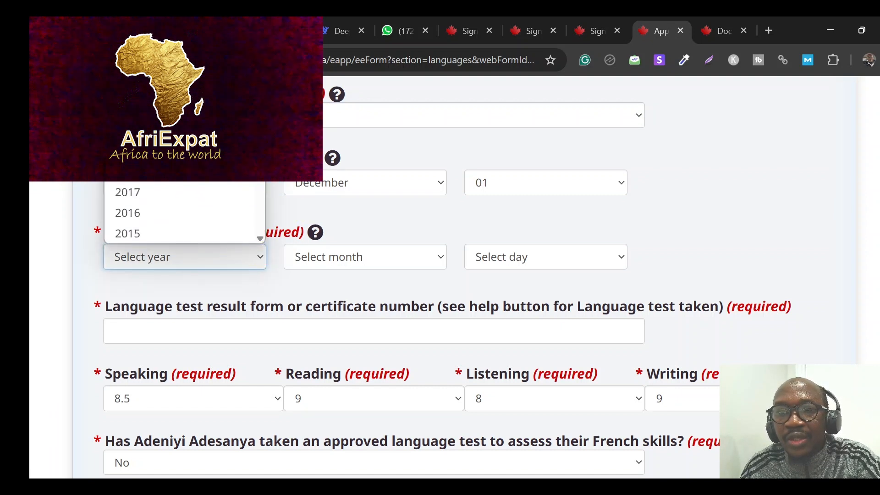
pyautogui.click(183, 28)
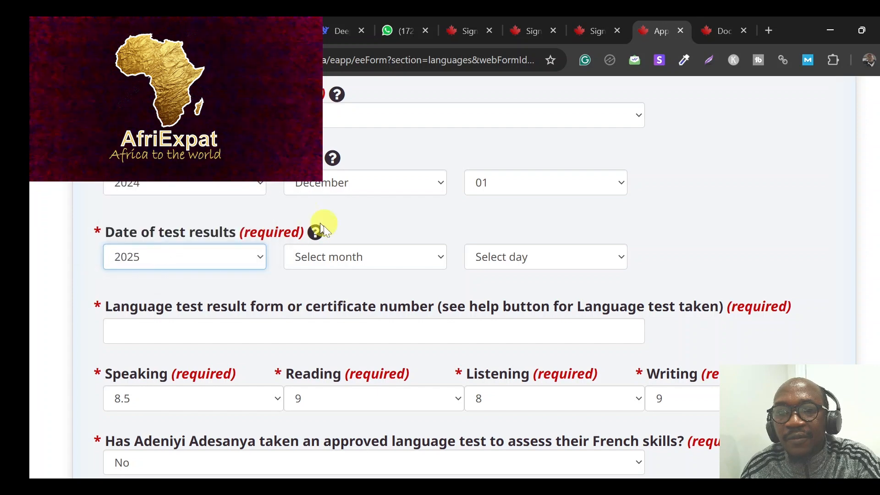
pyautogui.click(373, 268)
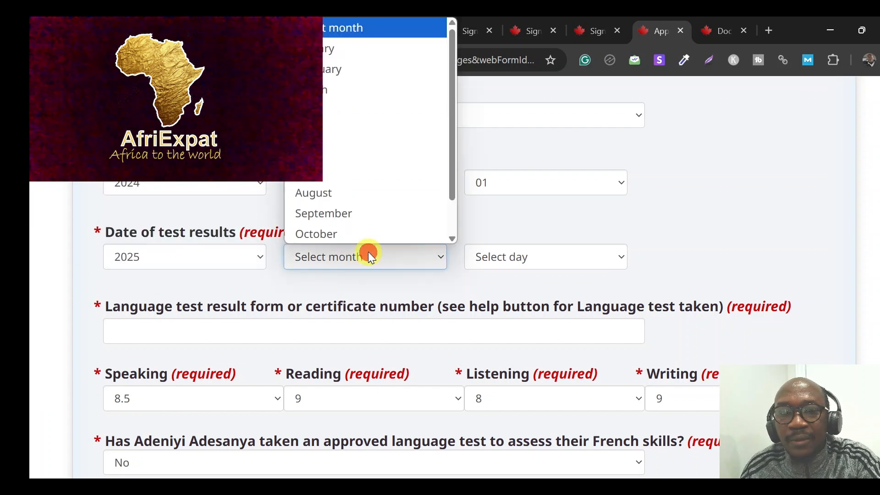
pyautogui.click(334, 45)
pyautogui.click(553, 259)
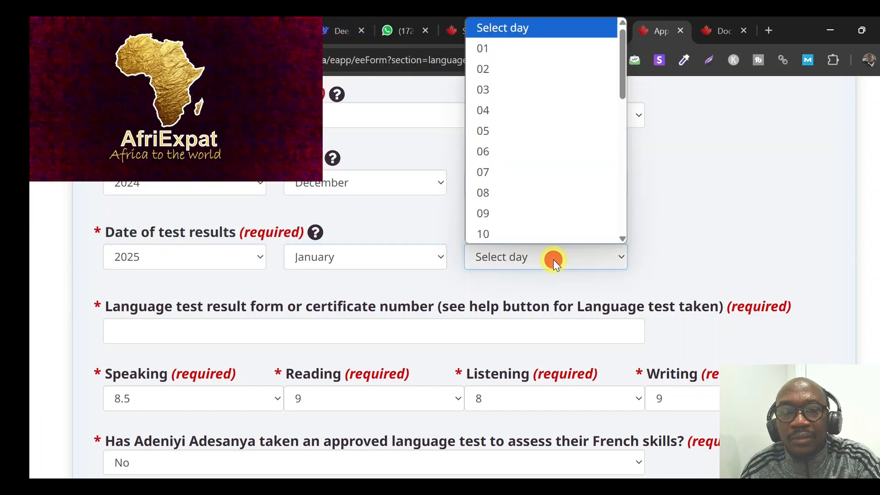
pyautogui.click(513, 49)
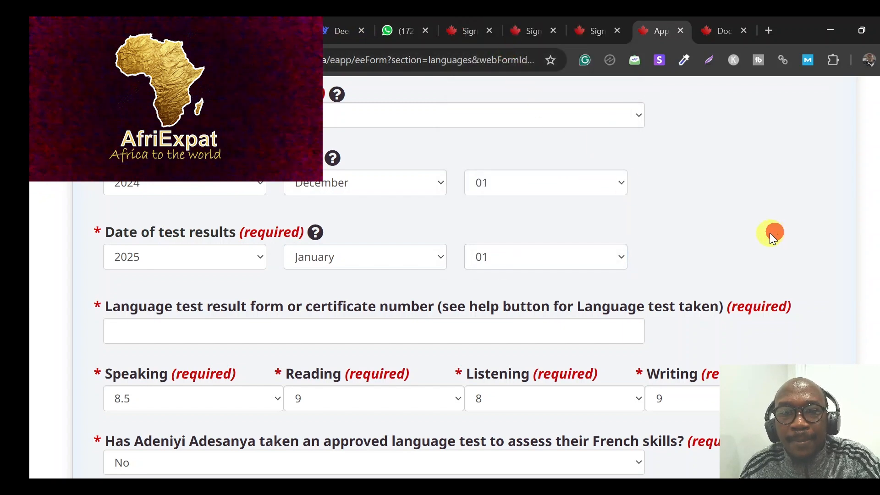
# Step: Enter the language test result form number and keep No for having taken an approved French test
pyautogui.scroll(-3, 268, 212)
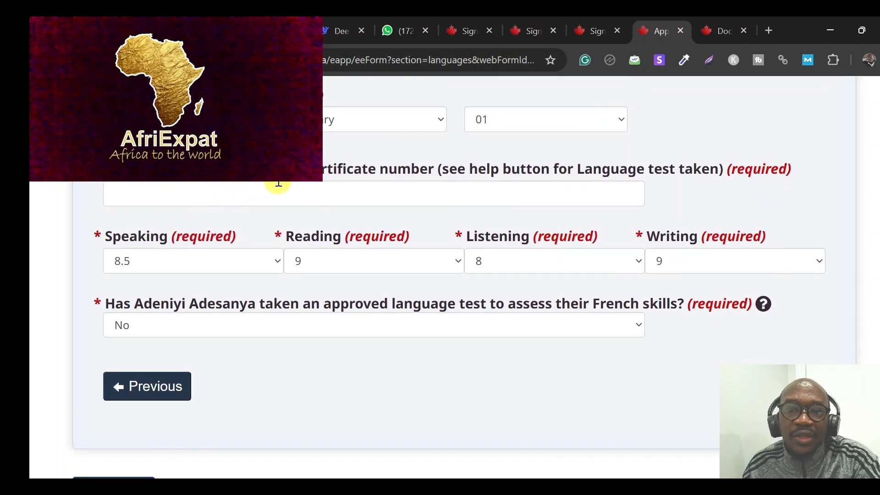
pyautogui.click(339, 205)
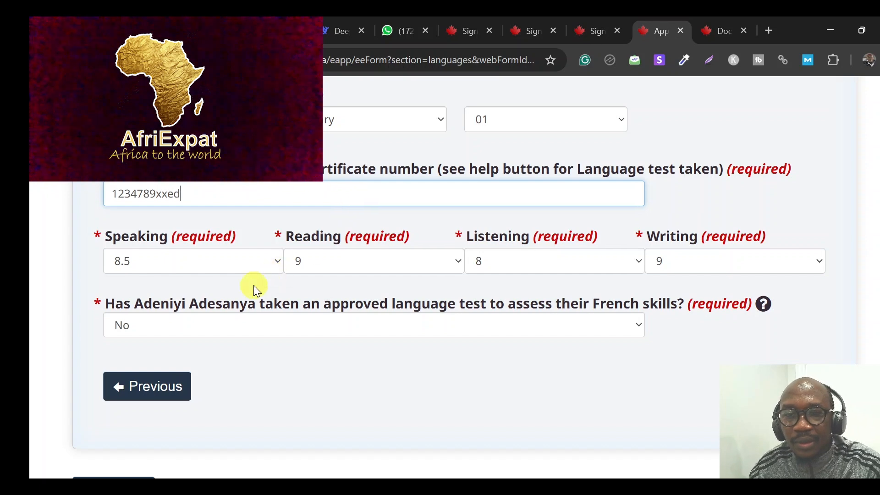
pyautogui.scroll(-1, 253, 285)
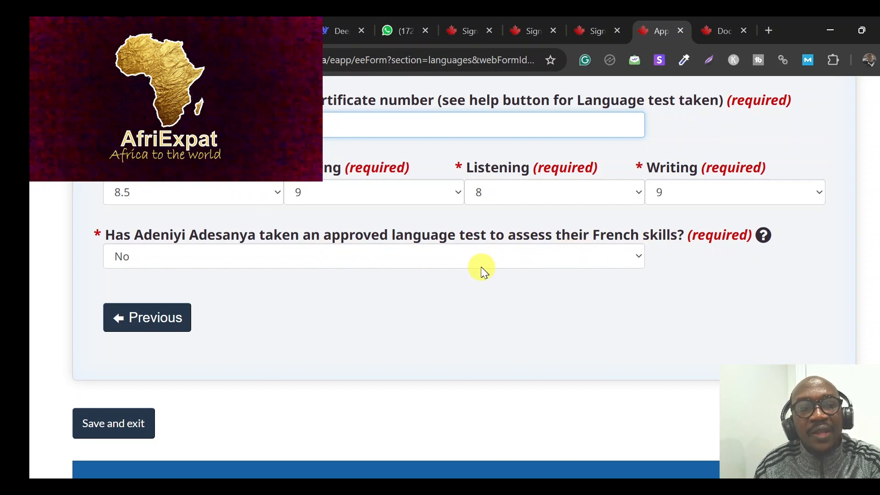
pyautogui.click(551, 261)
pyautogui.click(551, 260)
pyautogui.click(701, 298)
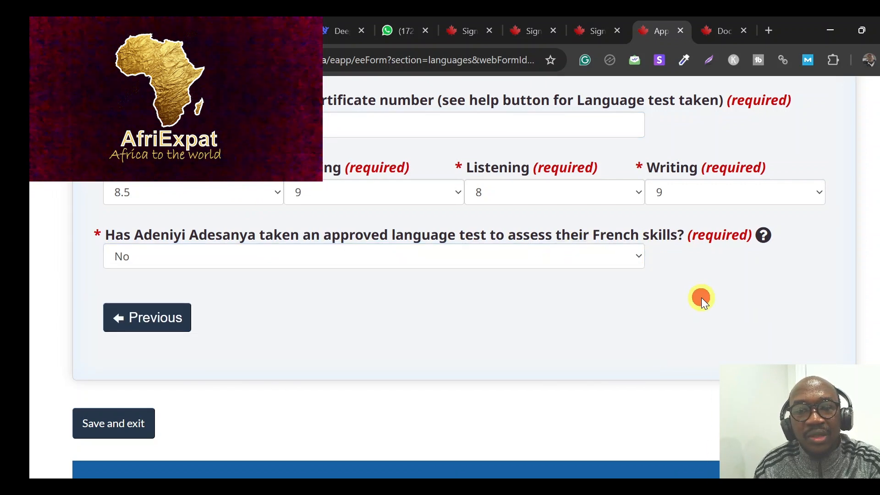
# Step: Check the study and languages form for completeness
pyautogui.scroll(-3, 701, 298)
pyautogui.scroll(7, 362, 249)
pyautogui.scroll(12, 362, 250)
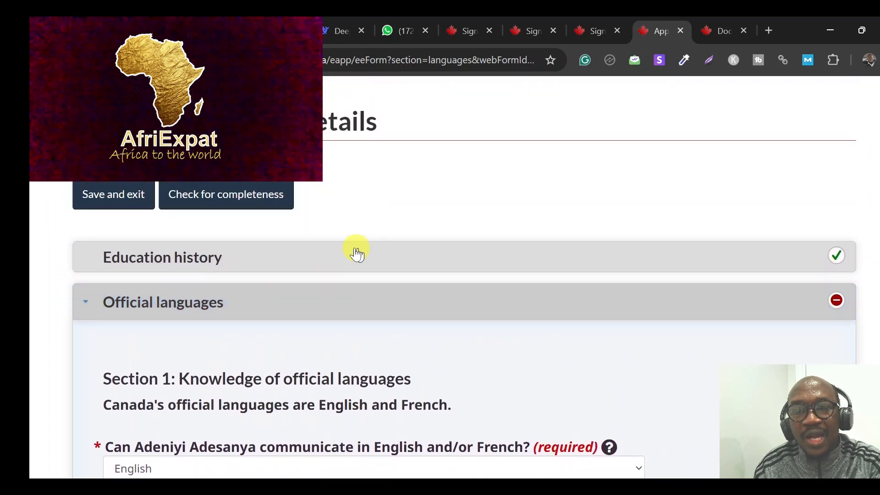
pyautogui.click(218, 194)
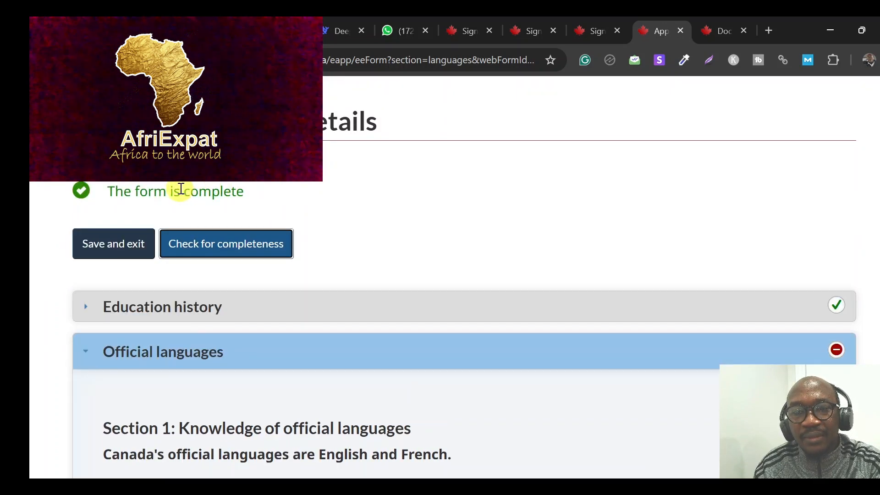
# Step: Save and exit the study and languages form, and review the form statuses in the Express Entry profile checklist
pyautogui.scroll(-3, 311, 208)
pyautogui.click(121, 126)
pyautogui.scroll(-6, 733, 306)
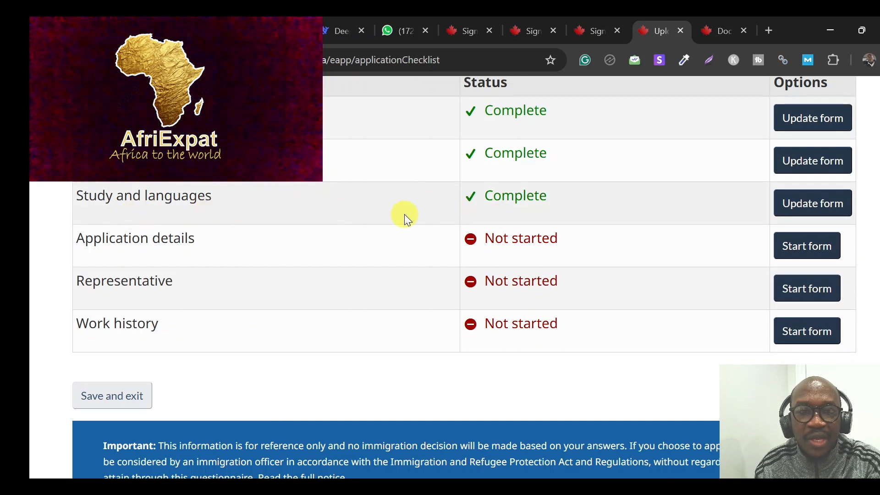
pyautogui.scroll(8, 405, 214)
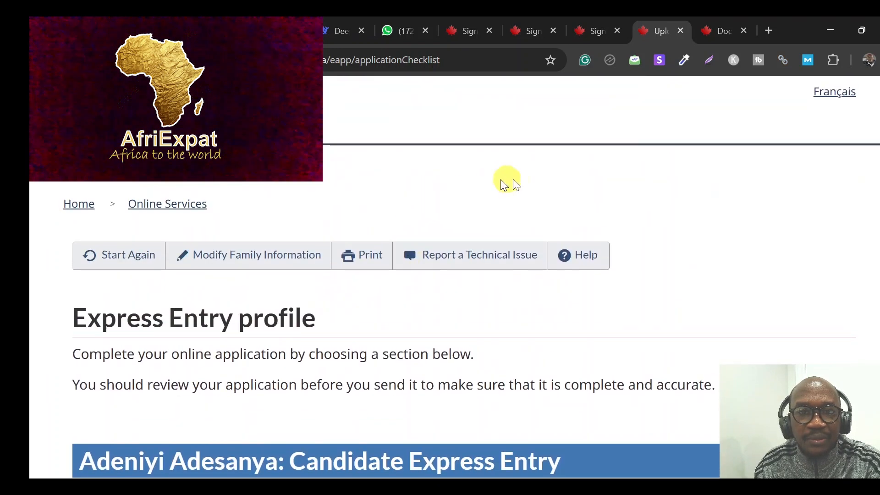
pyautogui.scroll(-5, 595, 202)
pyautogui.scroll(-6, 669, 218)
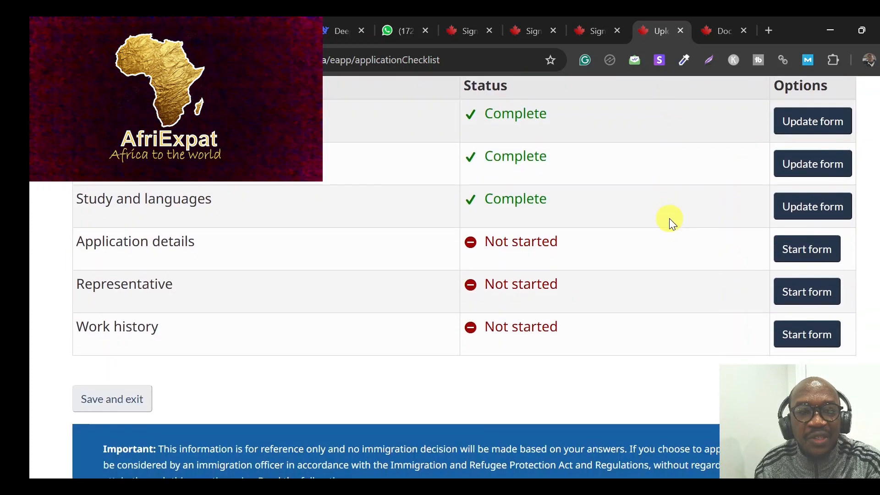
pyautogui.scroll(4, 667, 216)
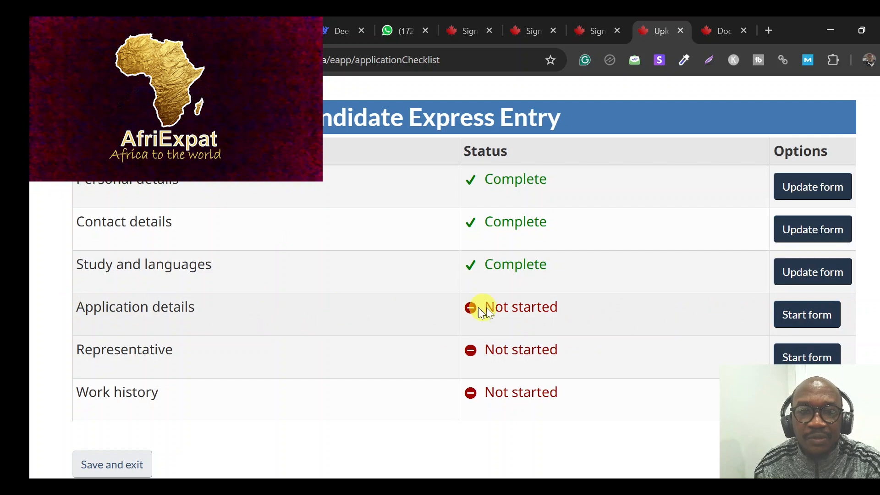
# Step: Start the application details form and choose All Provinces and Territories as the places the applicant would consider living in
pyautogui.click(815, 319)
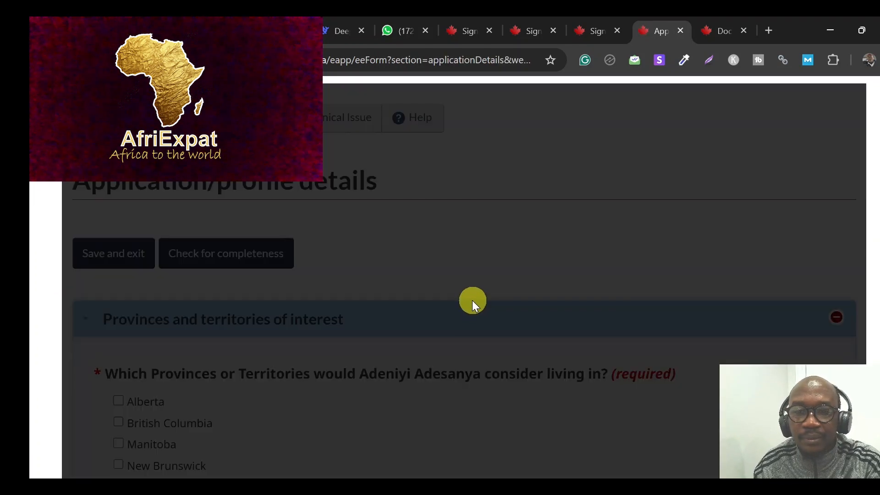
pyautogui.scroll(-5, 458, 293)
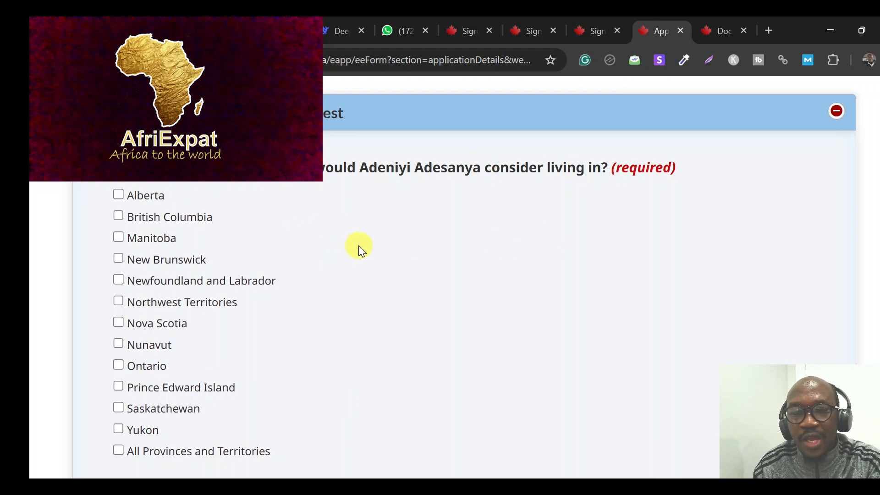
pyautogui.scroll(-3, 366, 238)
pyautogui.scroll(2, 275, 271)
pyautogui.scroll(1, 311, 275)
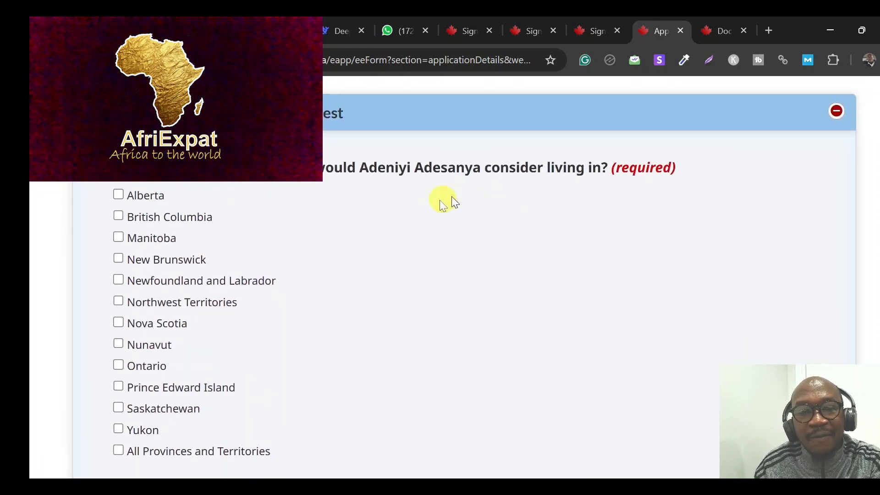
pyautogui.scroll(-2, 478, 296)
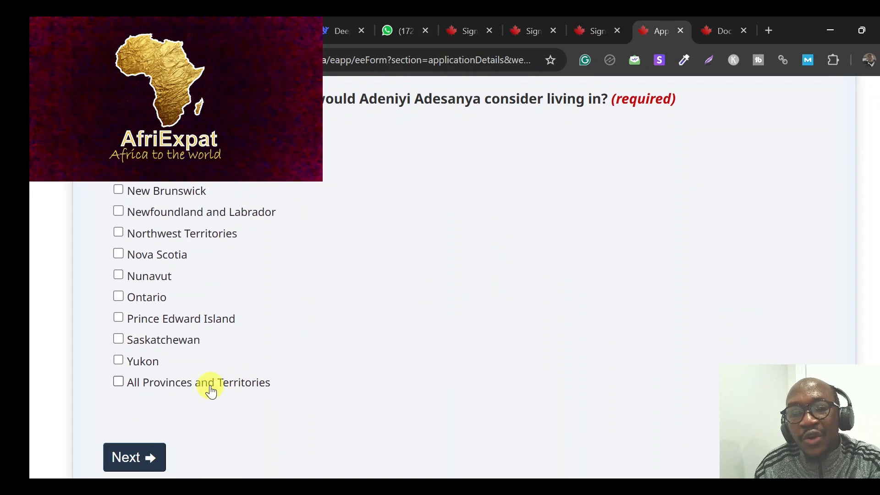
pyautogui.click(211, 391)
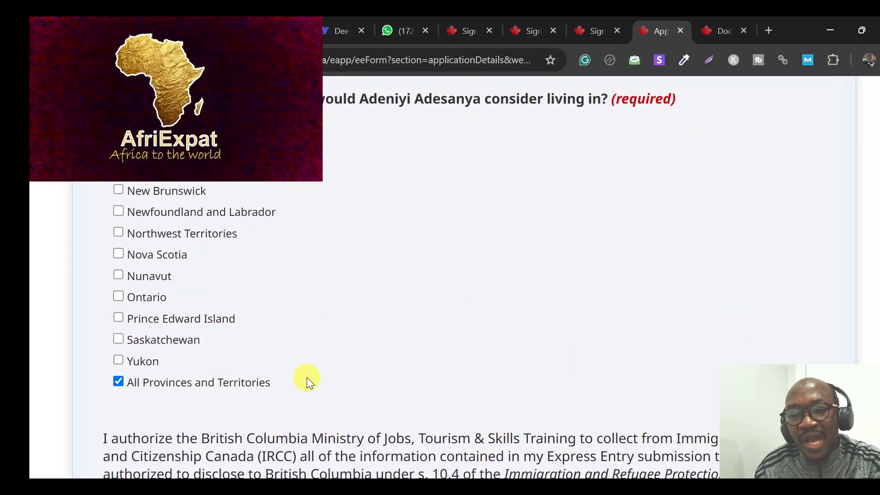
# Step: Answer Yes to the British Columbia authorization to collect the Express Entry submission information
pyautogui.scroll(-3, 348, 360)
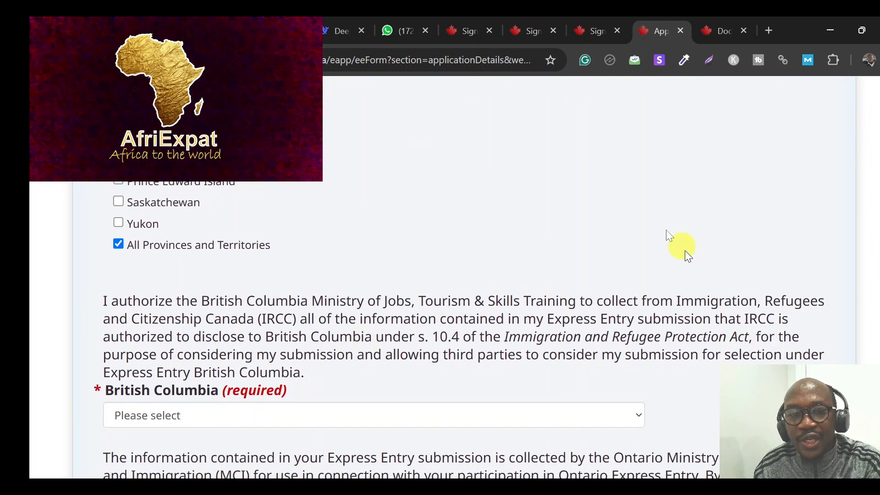
pyautogui.scroll(3, 493, 200)
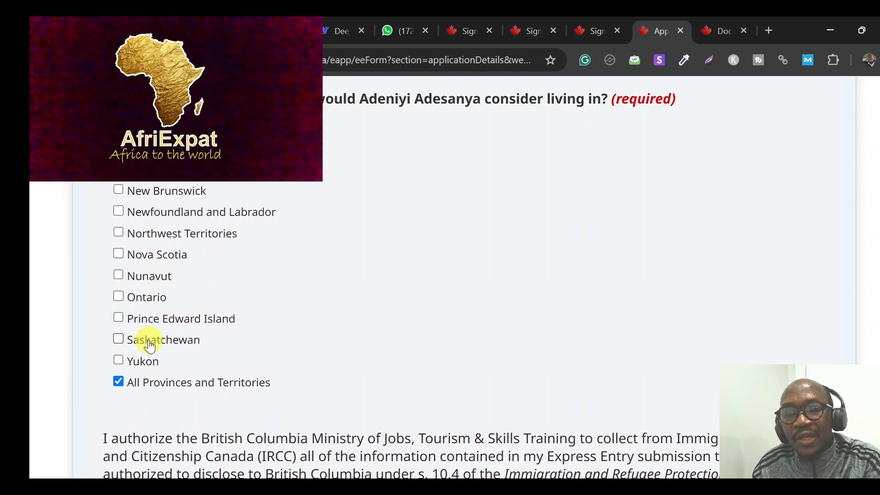
pyautogui.scroll(-1, 205, 341)
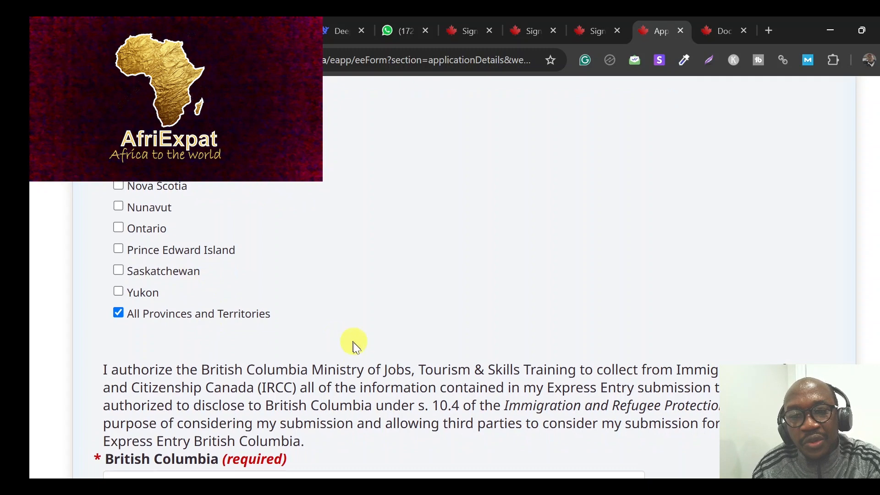
pyautogui.scroll(-3, 357, 330)
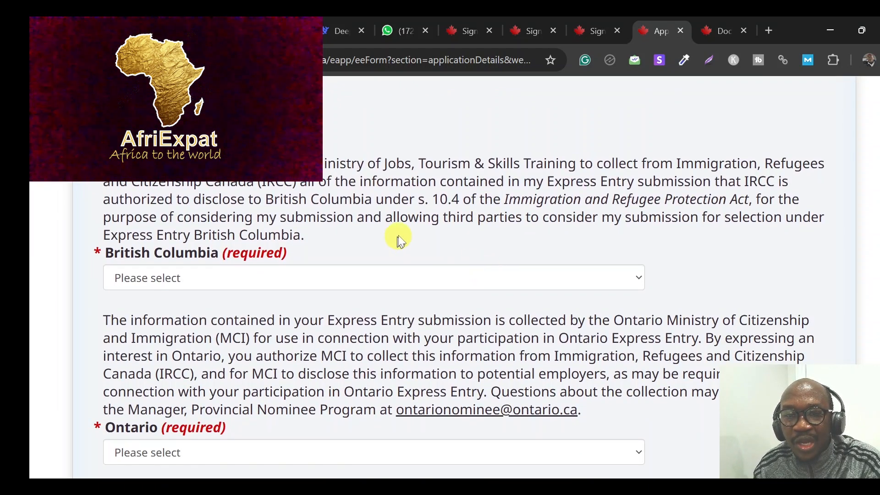
pyautogui.scroll(1, 398, 235)
pyautogui.scroll(-1, 403, 257)
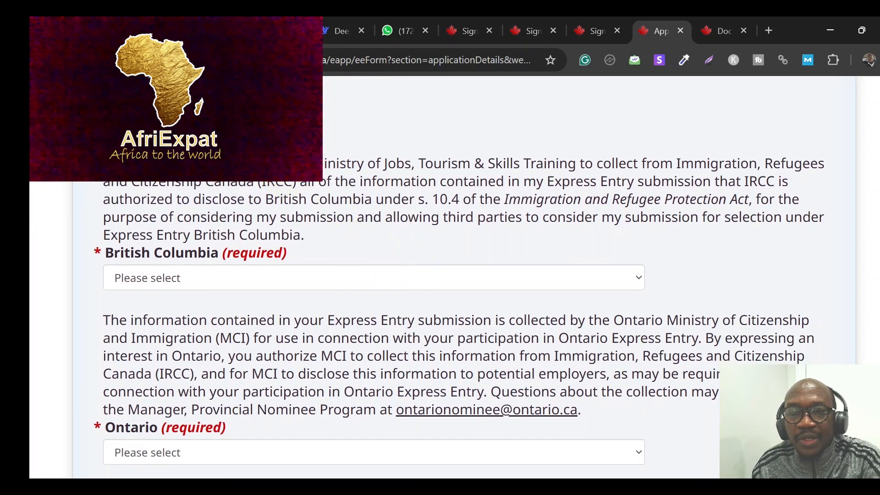
pyautogui.scroll(1, 265, 206)
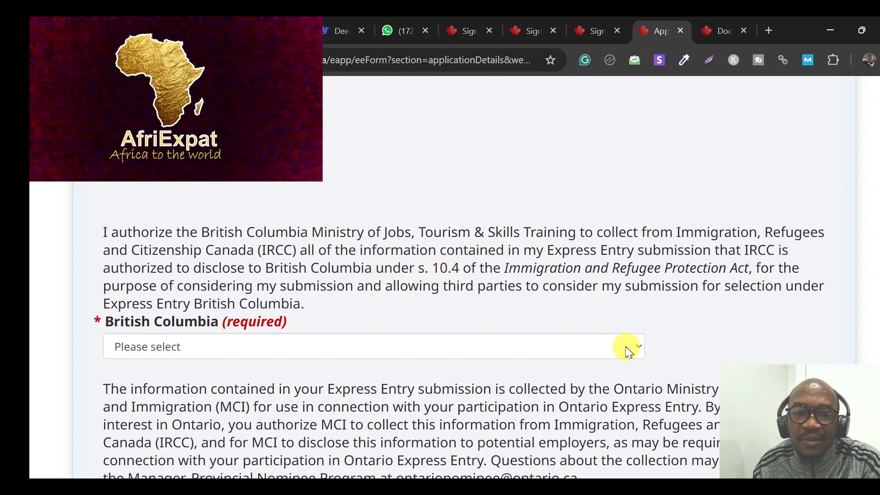
pyautogui.scroll(-1, 591, 285)
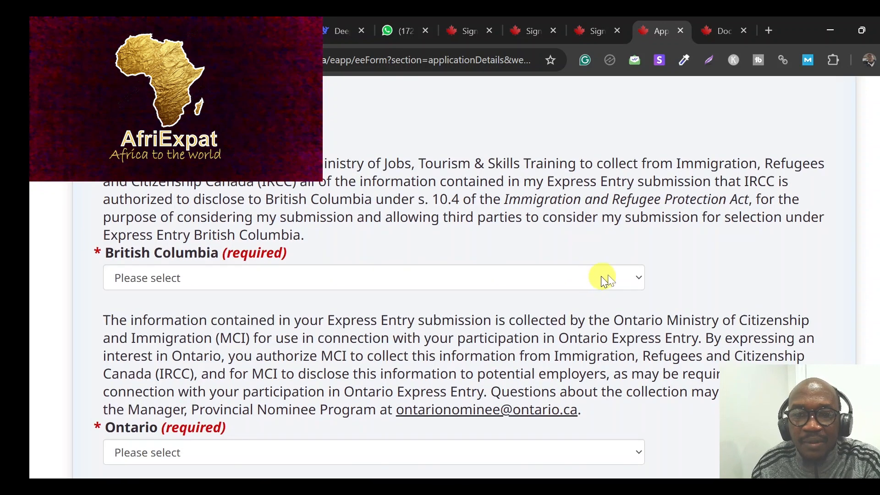
pyautogui.click(627, 273)
pyautogui.click(393, 318)
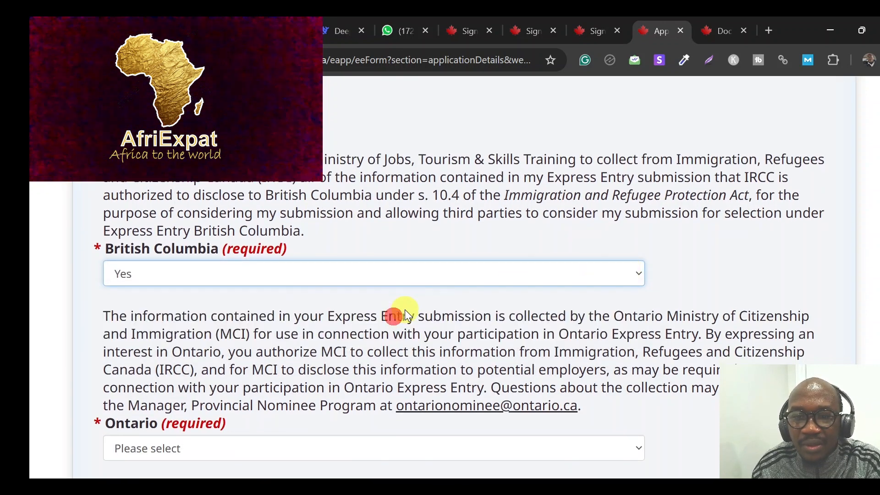
# Step: Answer Yes to the Ontario information collection authorization and continue to the nomination and selection section
pyautogui.scroll(-2, 301, 322)
pyautogui.click(315, 315)
pyautogui.click(252, 353)
pyautogui.scroll(-1, 252, 348)
pyautogui.click(149, 305)
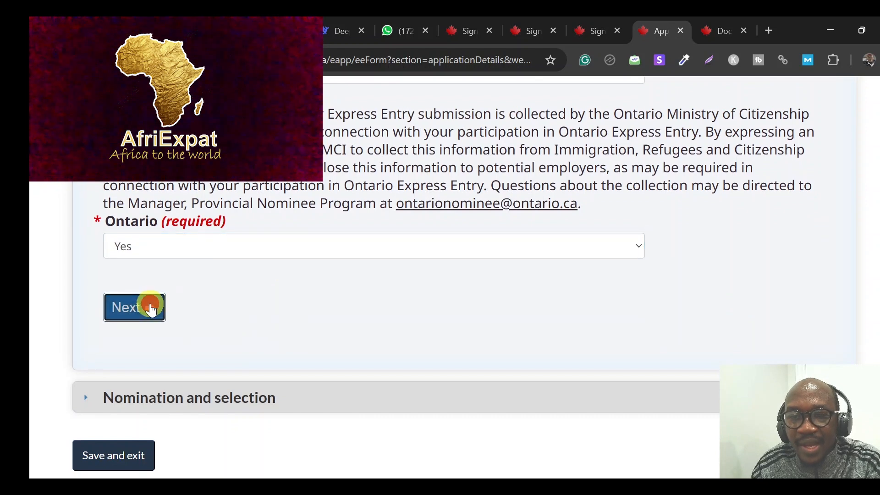
# Step: Answer No to having received a nomination certificate from a province or territory
pyautogui.scroll(1, 541, 249)
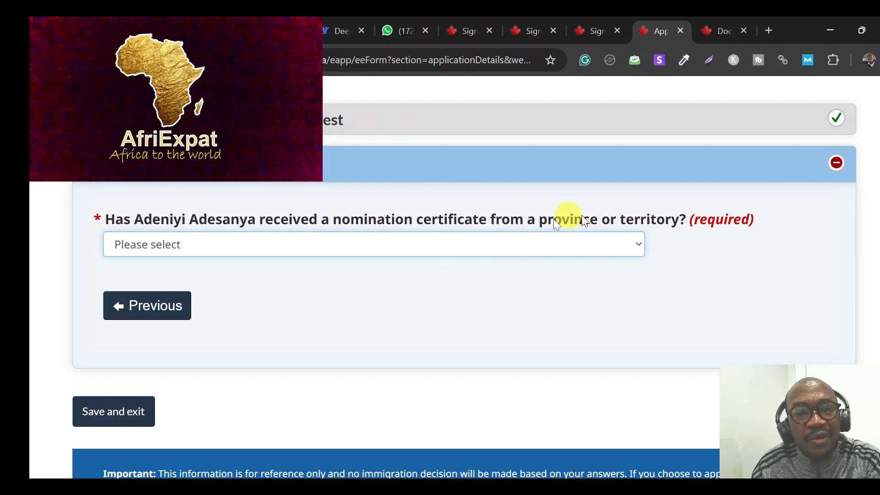
pyautogui.click(614, 244)
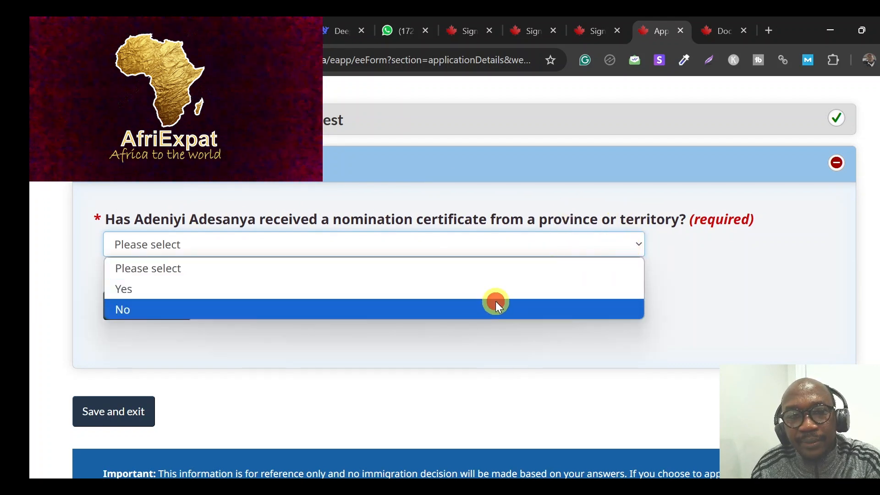
pyautogui.click(497, 300)
# Step: Check the application details form for completeness, and save and exit it
pyautogui.scroll(-1, 301, 237)
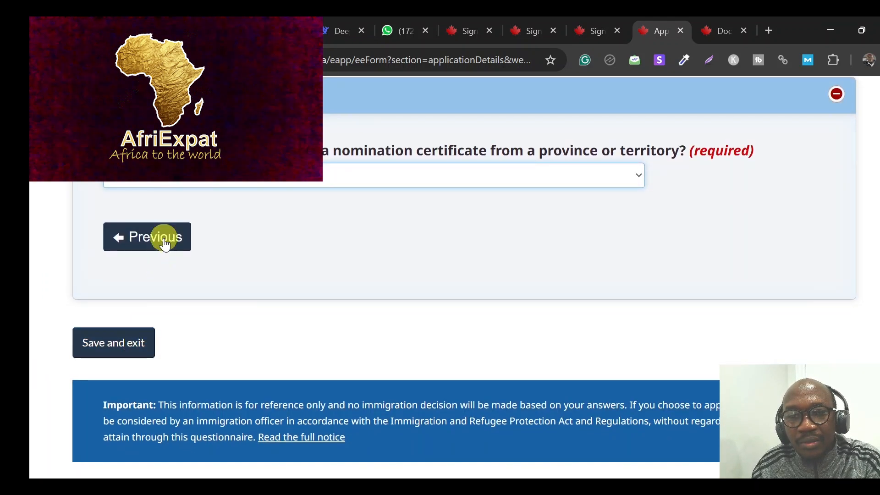
pyautogui.scroll(3, 303, 210)
pyautogui.scroll(1, 303, 213)
pyautogui.click(224, 261)
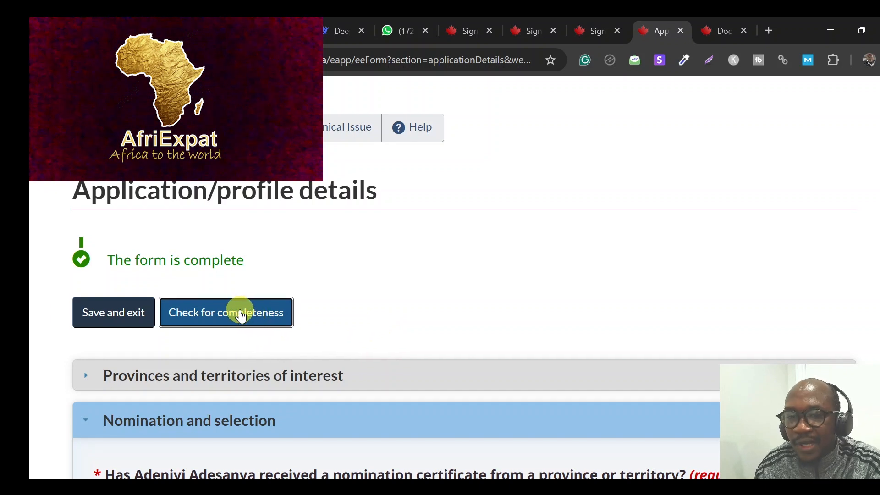
pyautogui.click(124, 306)
# Step: Start the Representative form from the checklist and answer No to appointing a person to deal with IRCC
pyautogui.scroll(-9, 743, 303)
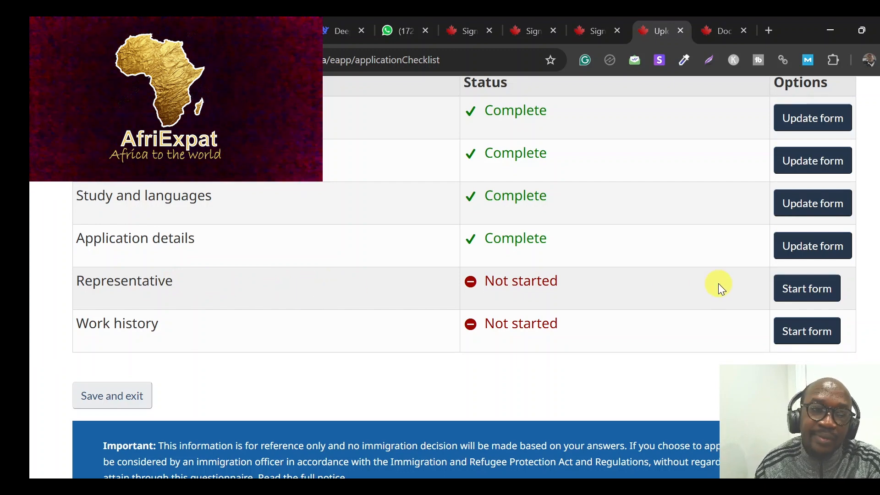
pyautogui.scroll(1, 640, 196)
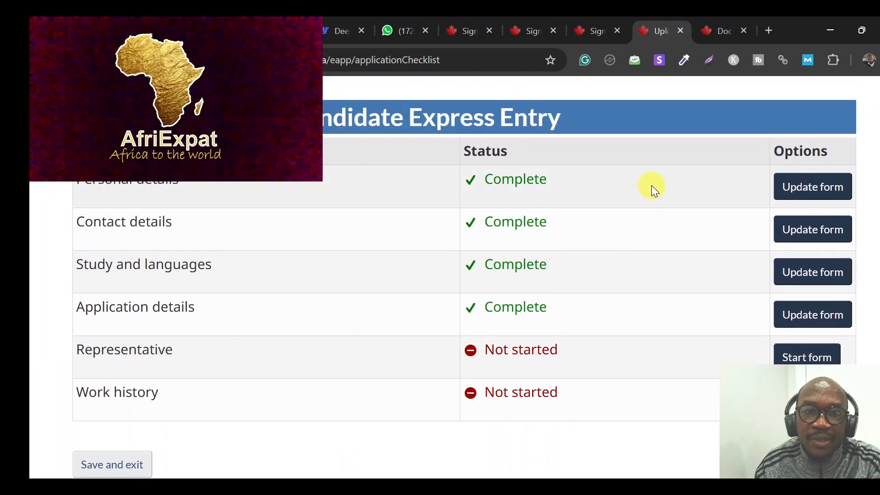
pyautogui.scroll(2, 641, 186)
pyautogui.scroll(-3, 638, 176)
pyautogui.click(801, 290)
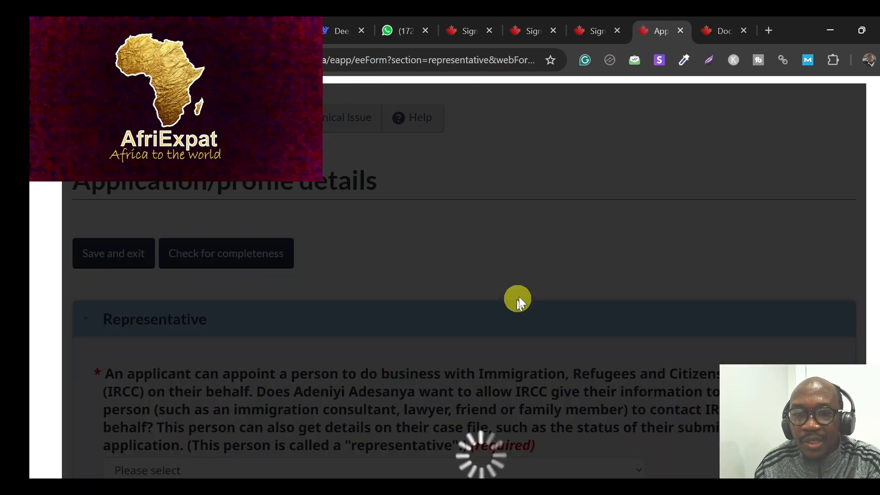
pyautogui.scroll(-3, 531, 261)
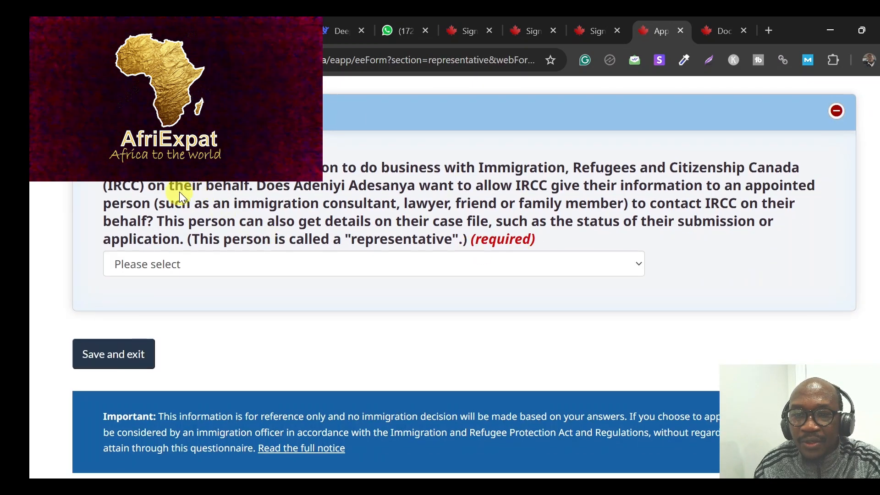
pyautogui.click(315, 259)
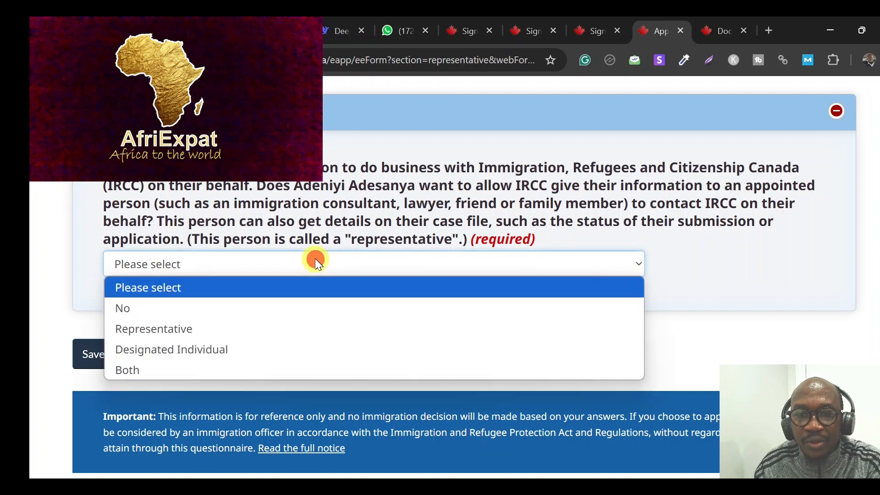
pyautogui.click(304, 305)
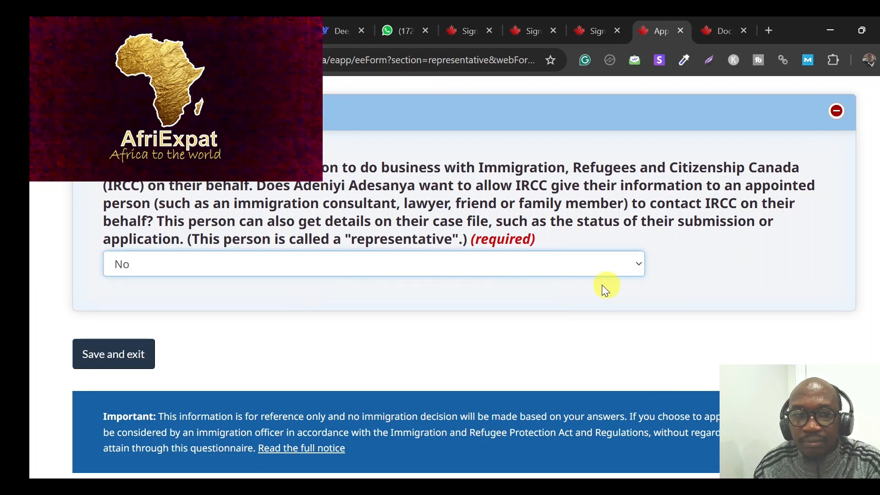
# Step: Preview the fields required for the Representative option, and set the answer back to No
pyautogui.click(639, 268)
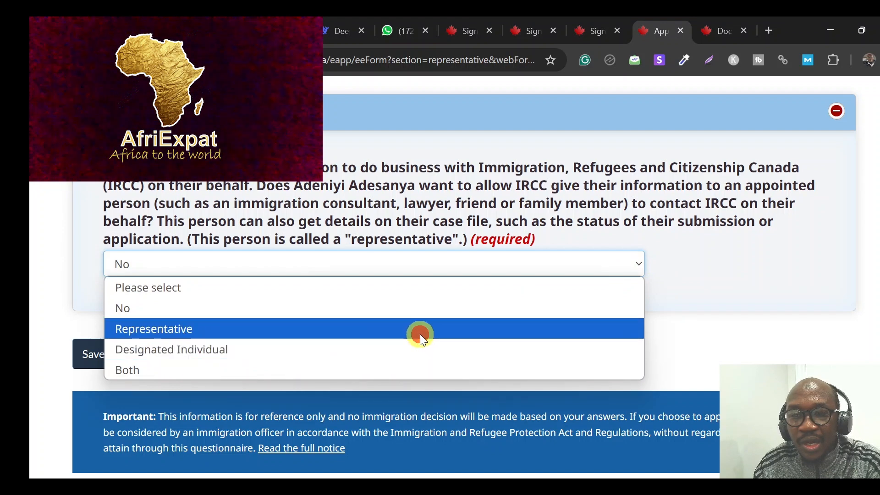
pyautogui.click(419, 334)
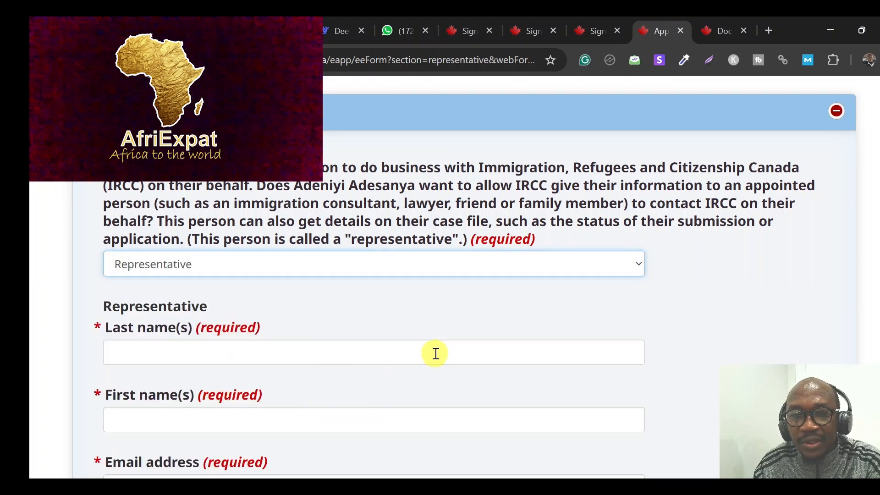
pyautogui.scroll(-2, 434, 337)
pyautogui.click(630, 201)
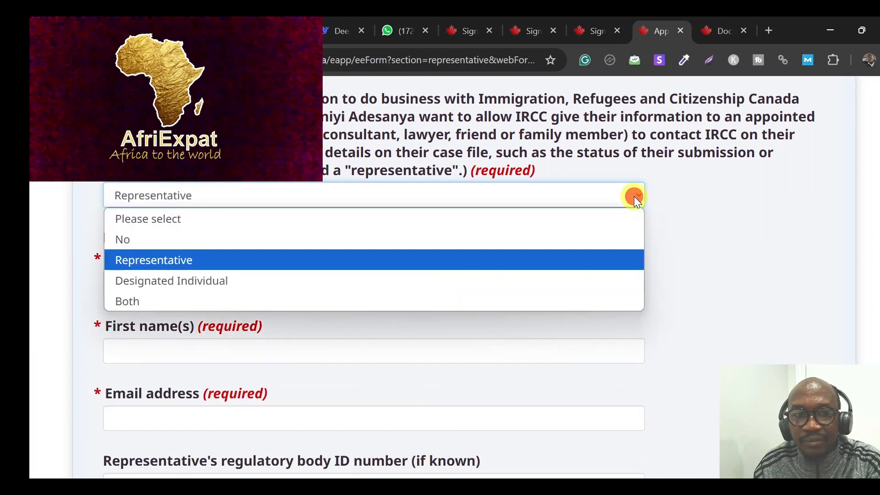
pyautogui.click(520, 240)
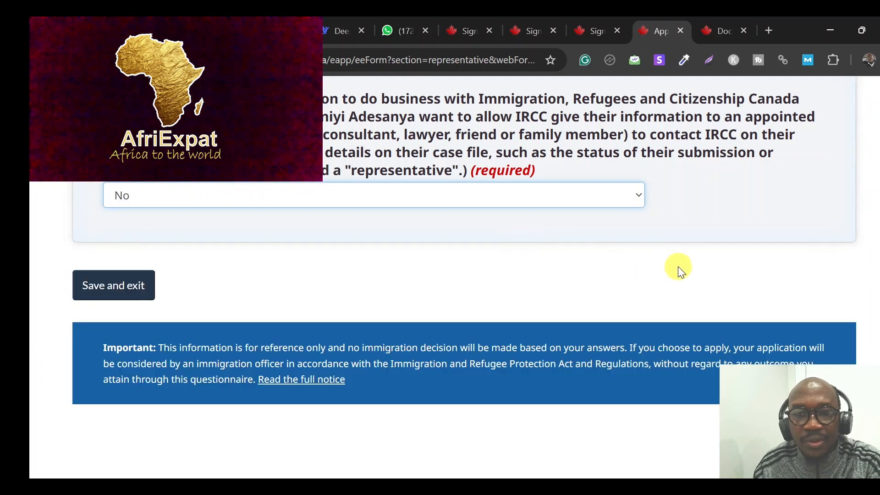
# Step: Check the Representative form for completeness, and save and exit it
pyautogui.scroll(5, 503, 277)
pyautogui.scroll(-2, 500, 274)
pyautogui.scroll(3, 493, 271)
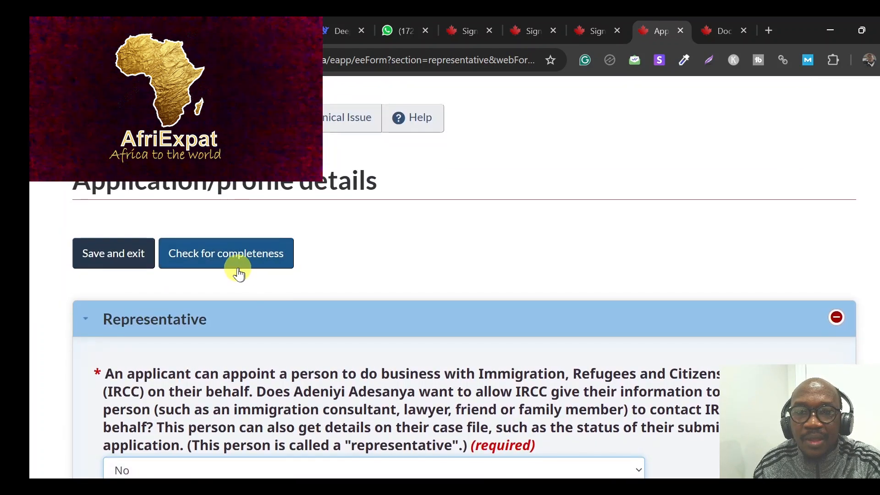
pyautogui.click(236, 265)
pyautogui.click(102, 307)
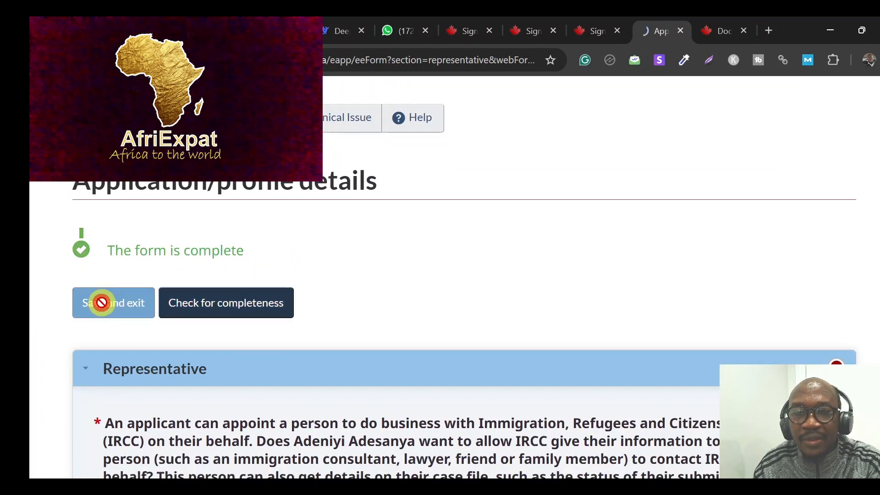
# Step: Start the Work history form from the profile checklist and go to the primary occupation's NOC code question
pyautogui.scroll(-5, 688, 308)
pyautogui.scroll(-5, 688, 304)
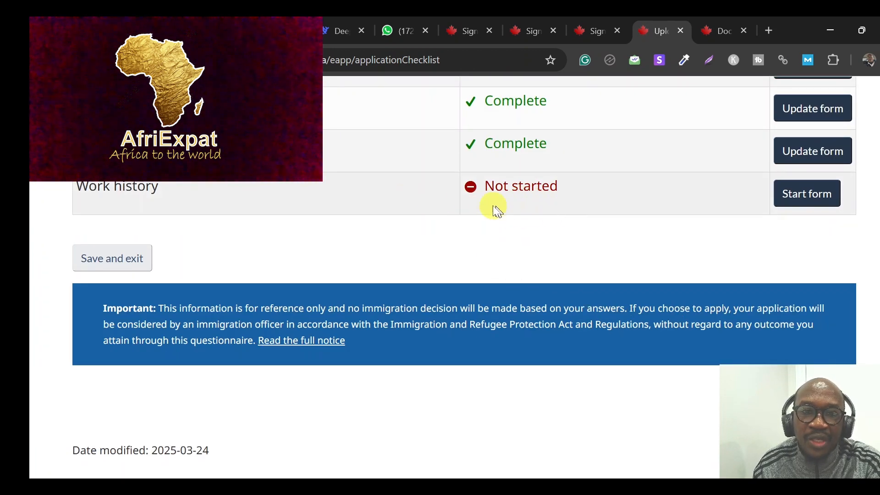
pyautogui.click(800, 202)
pyautogui.scroll(-6, 546, 277)
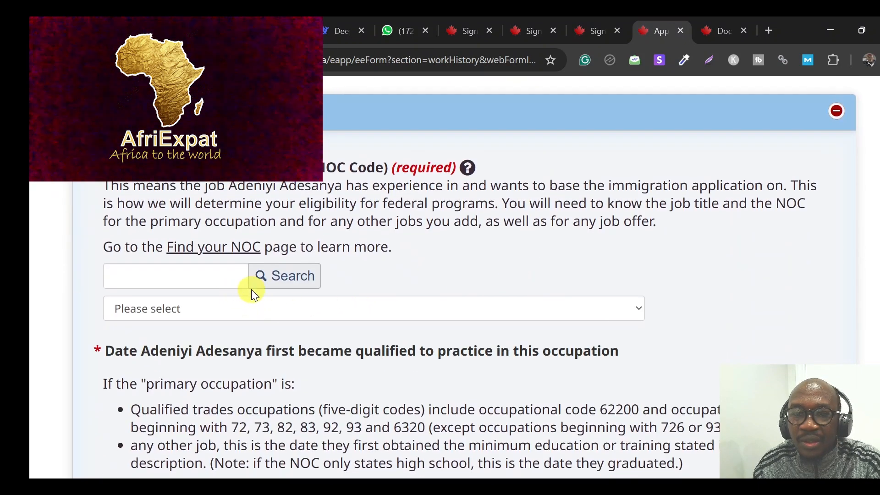
# Step: Search the primary occupation's NOC codes for "physician" and choose 31102 - General practitioners and family physicians
pyautogui.click(147, 279)
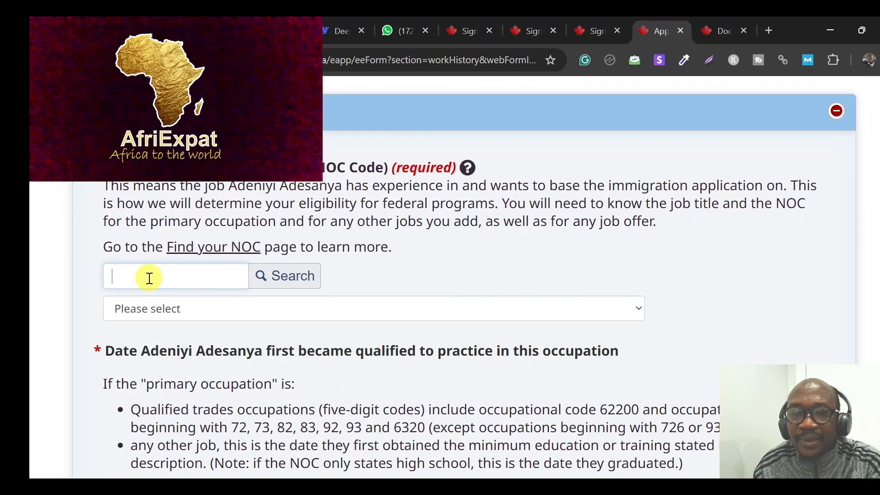
pyautogui.click(156, 312)
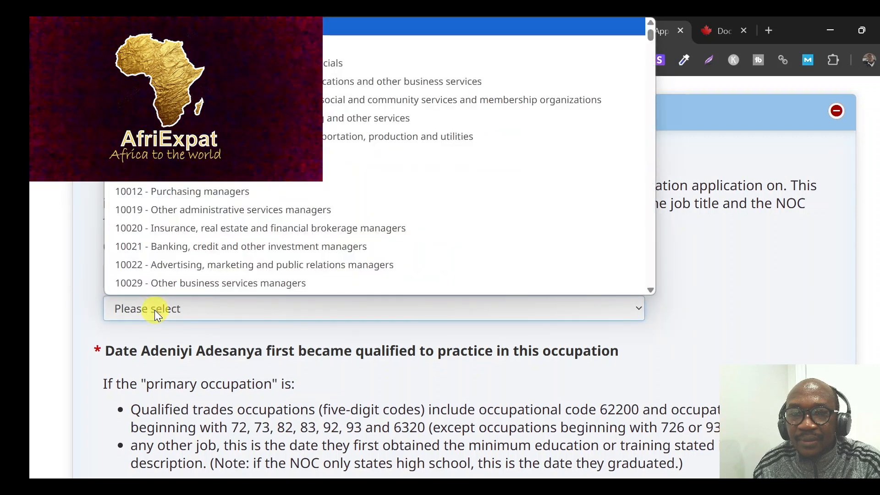
pyautogui.click(154, 310)
pyautogui.click(149, 276)
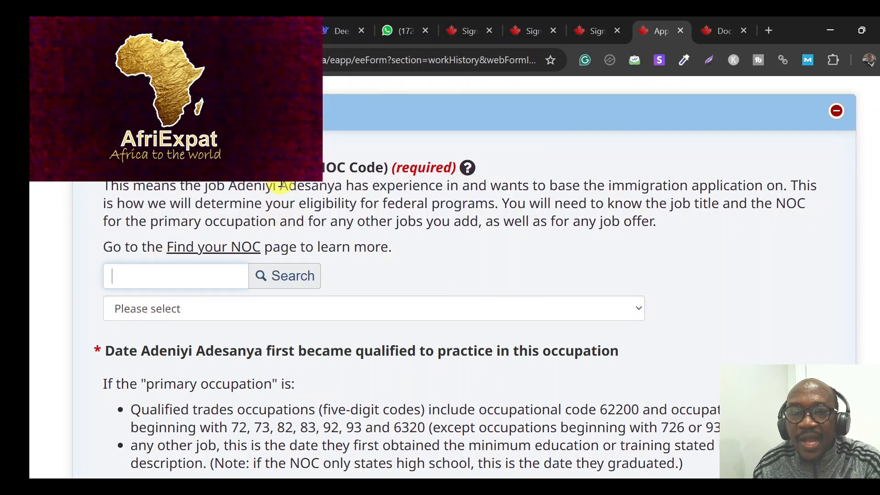
pyautogui.click(156, 281)
pyautogui.write('p')
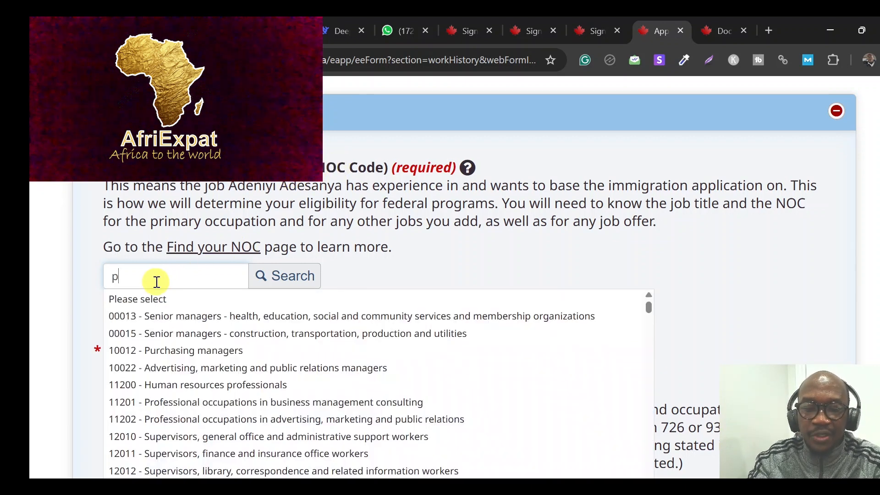
pyautogui.write('hysi')
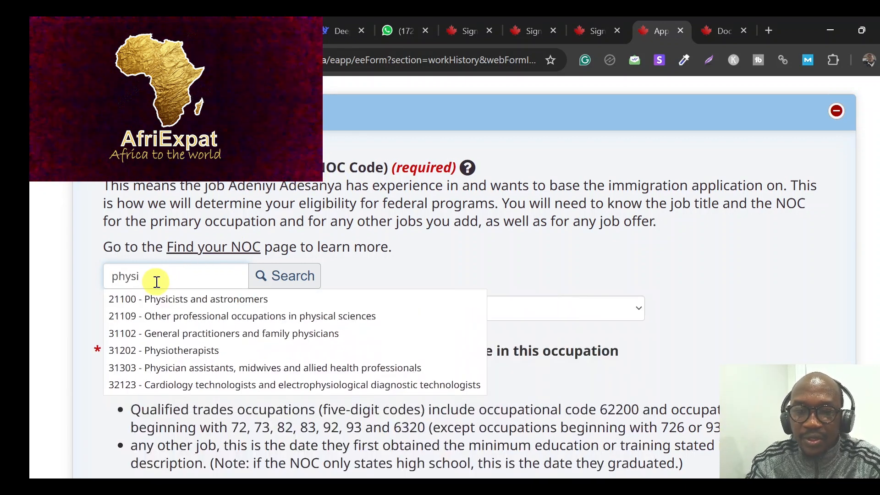
pyautogui.write('c')
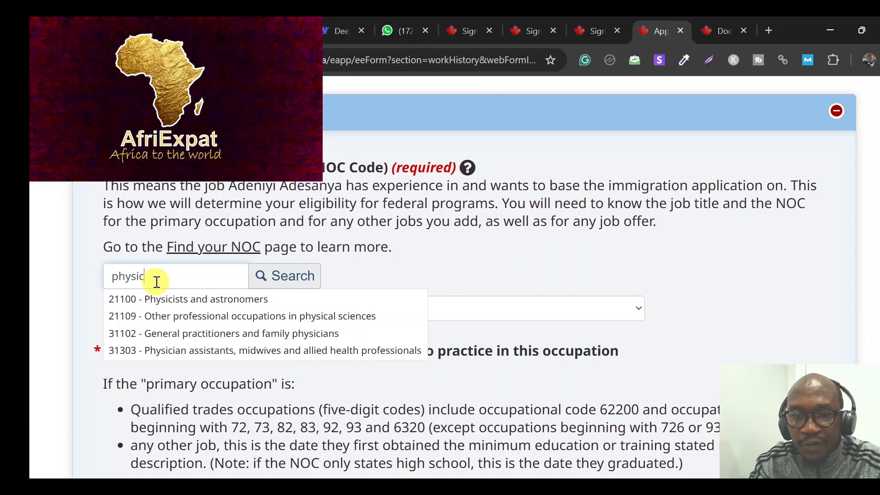
pyautogui.write('ian')
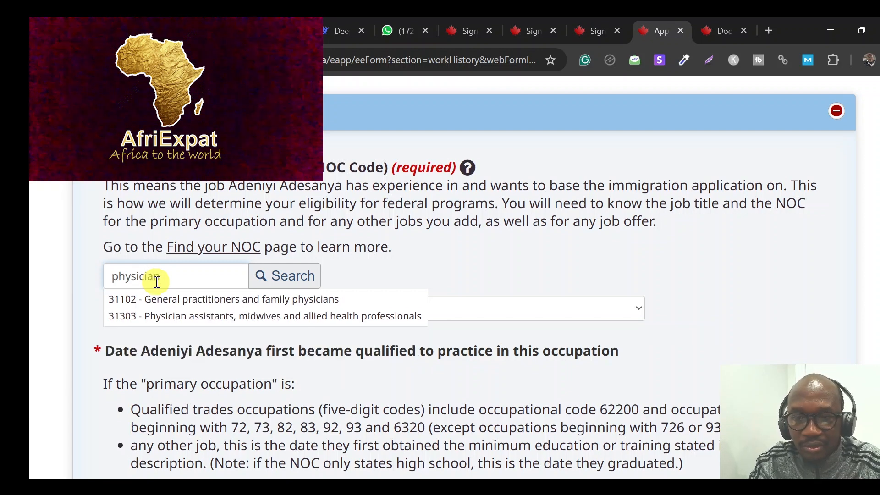
pyautogui.click(183, 298)
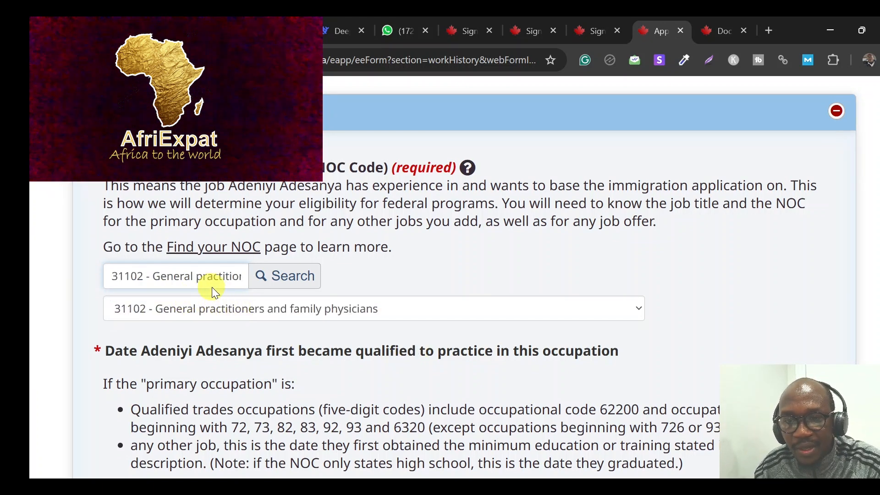
pyautogui.scroll(-3, 310, 318)
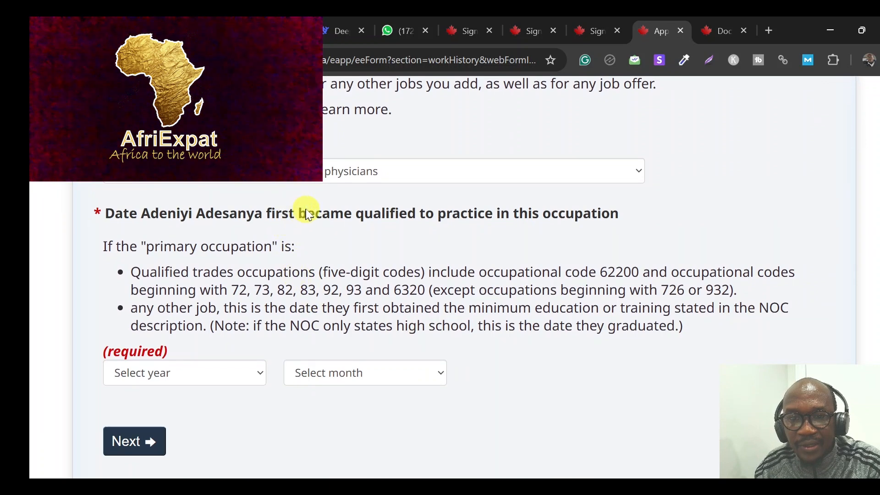
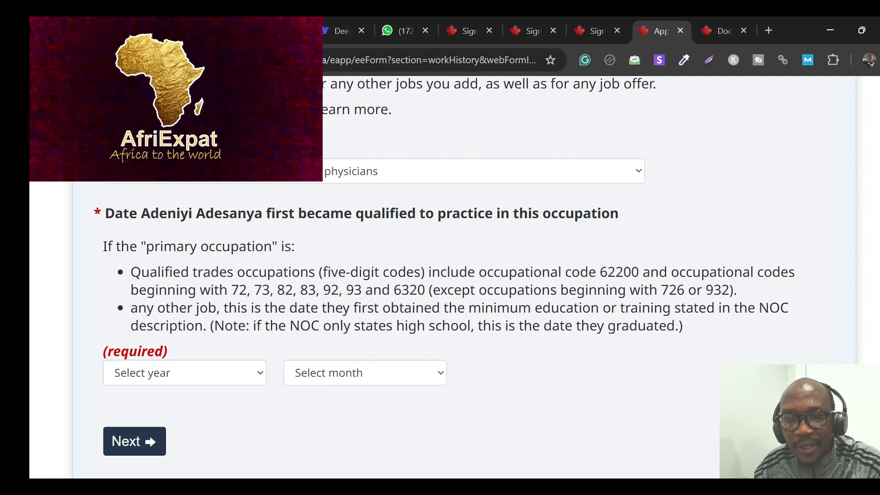
# Step: Set the date of first qualifying to practise the primary occupation to April 2017, and continue to the next section
pyautogui.scroll(-1, 240, 291)
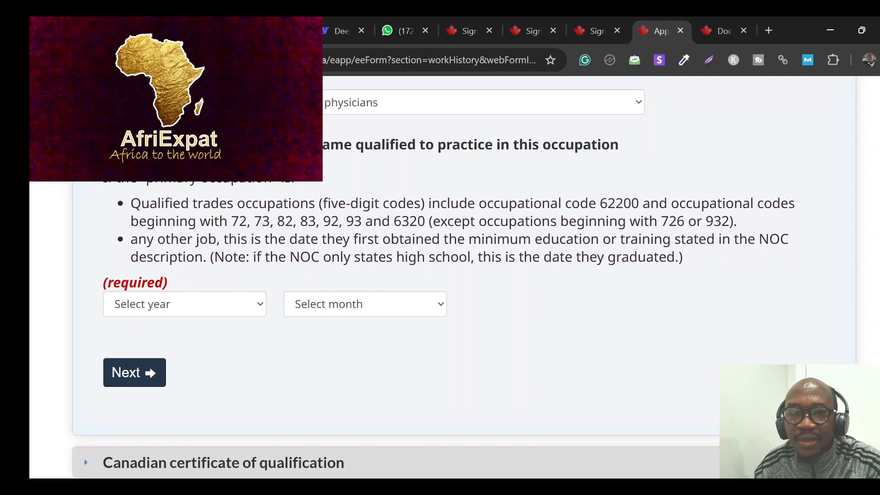
pyautogui.scroll(1, 331, 194)
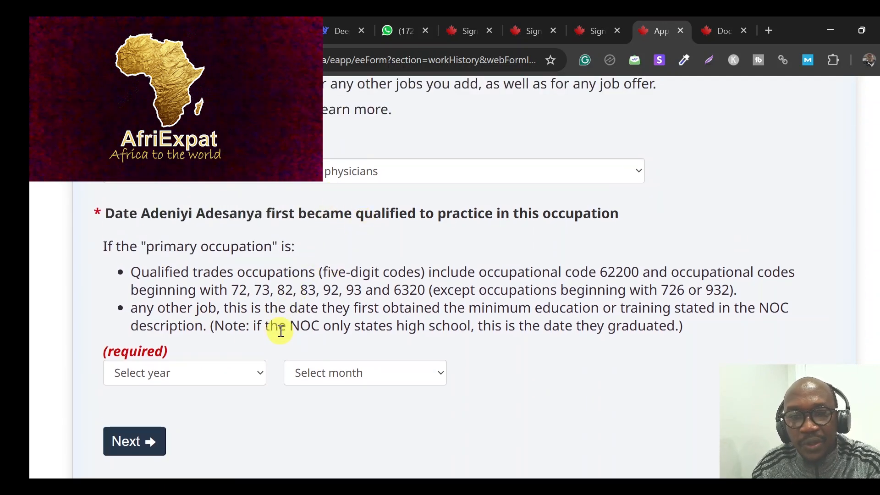
pyautogui.click(255, 373)
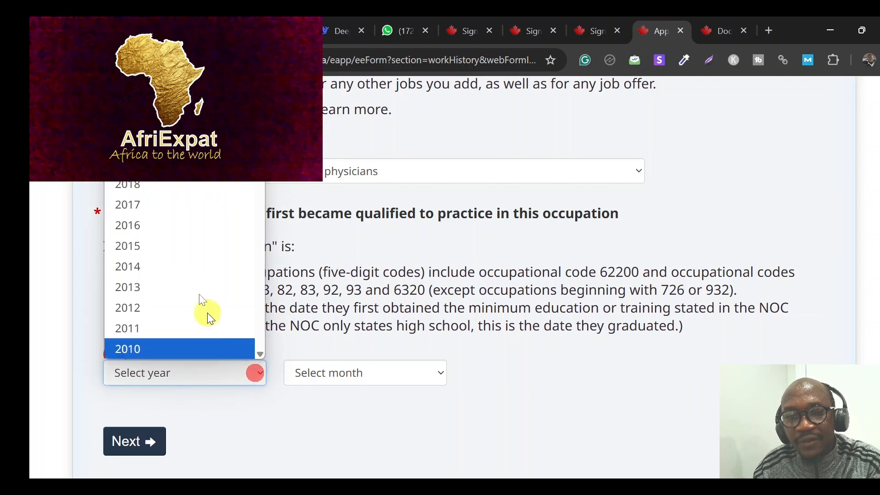
pyautogui.scroll(-5, 183, 270)
pyautogui.scroll(3, 163, 244)
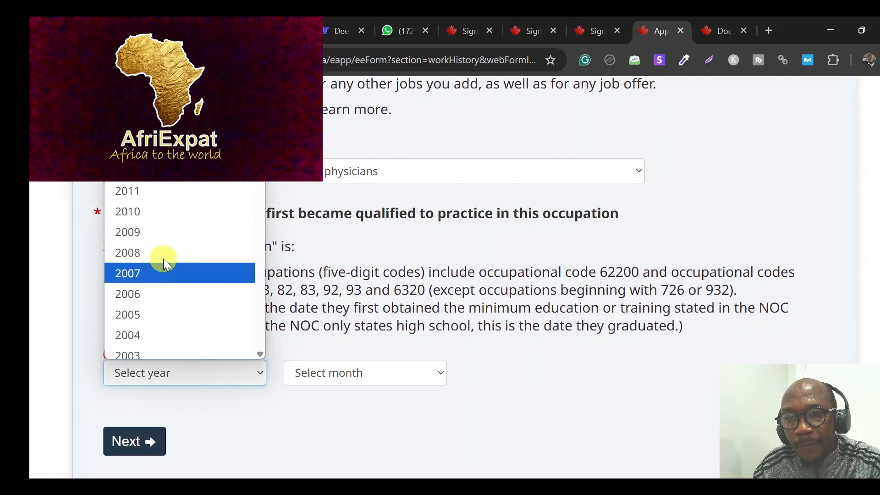
pyautogui.scroll(3, 163, 248)
pyautogui.click(158, 202)
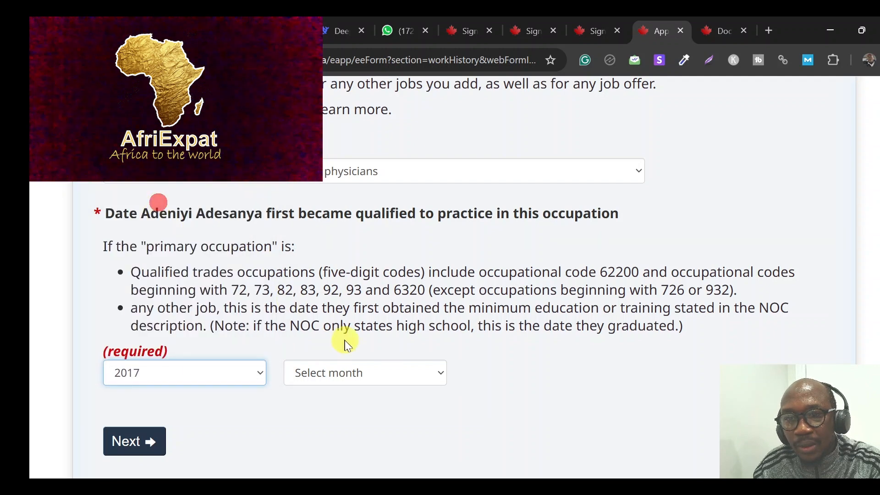
pyautogui.click(387, 370)
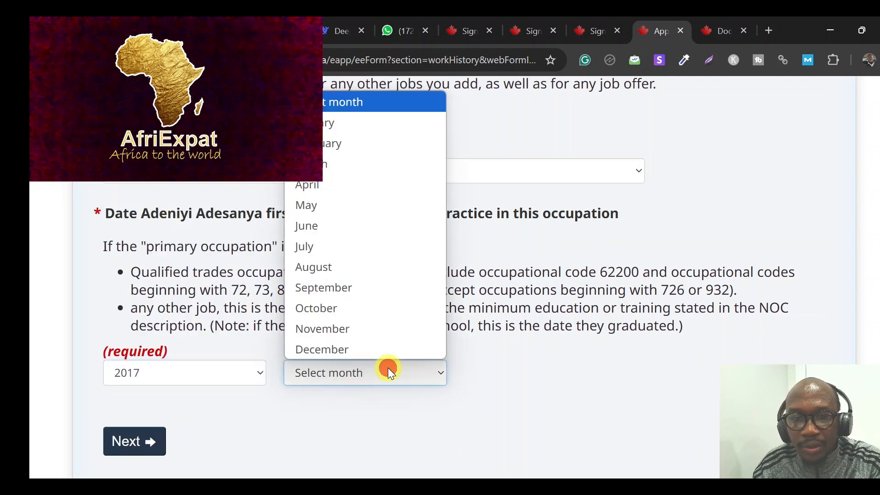
pyautogui.click(334, 188)
pyautogui.scroll(-3, 549, 381)
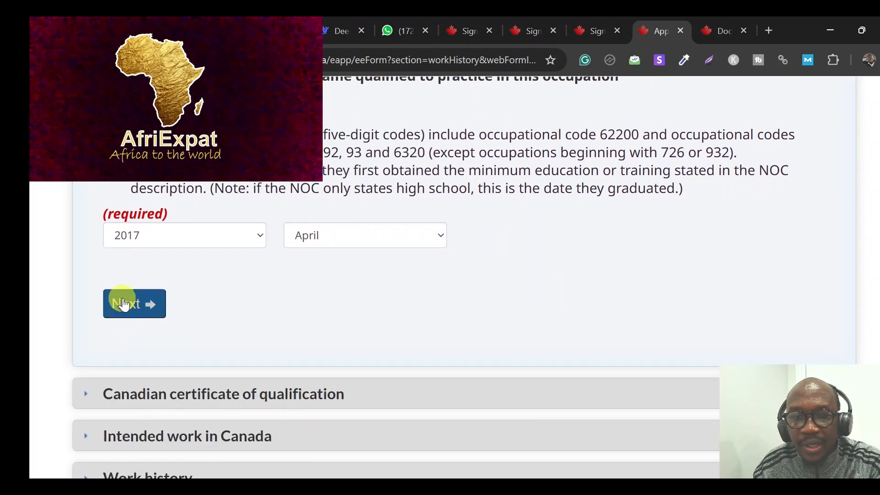
pyautogui.click(124, 305)
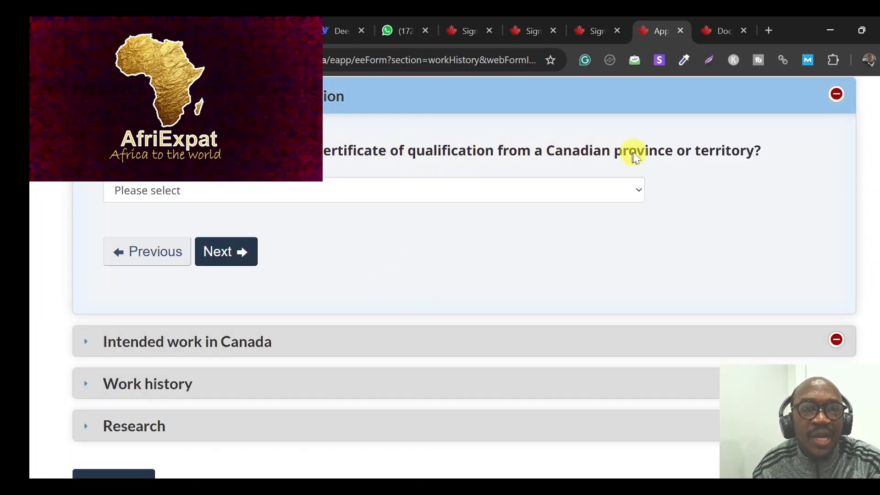
# Step: Answer No to holding a Canadian certificate of qualification and to having a job offer in Canada, continuing to the Work history section
pyautogui.click(572, 190)
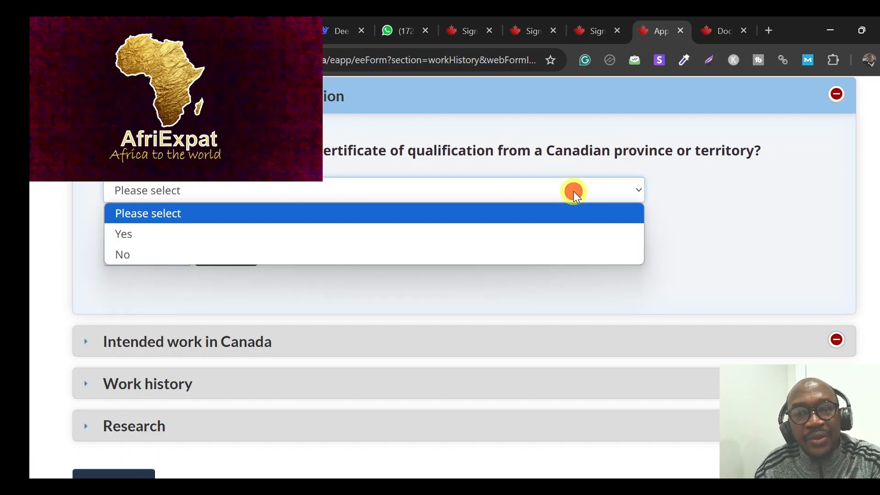
pyautogui.click(561, 256)
pyautogui.click(226, 251)
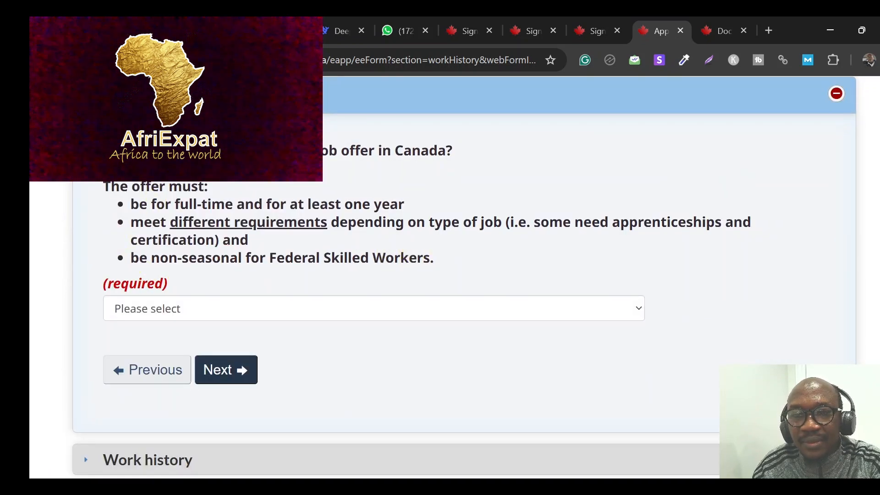
pyautogui.click(358, 318)
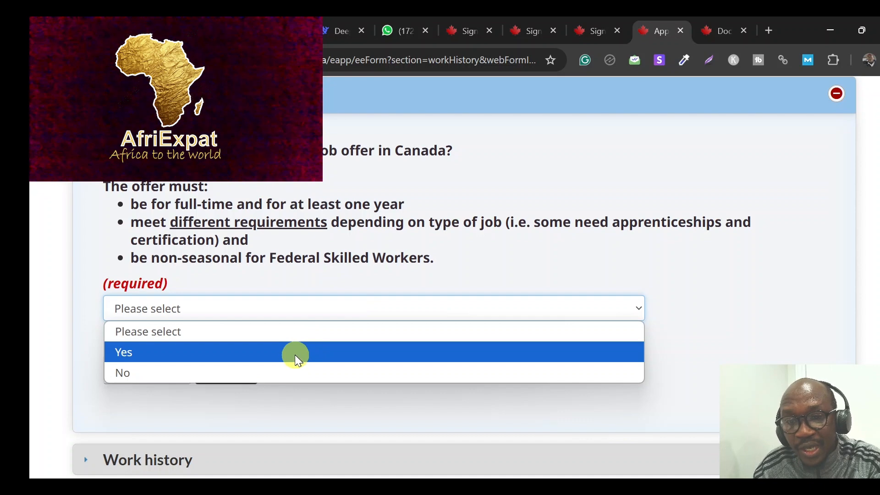
pyautogui.click(286, 369)
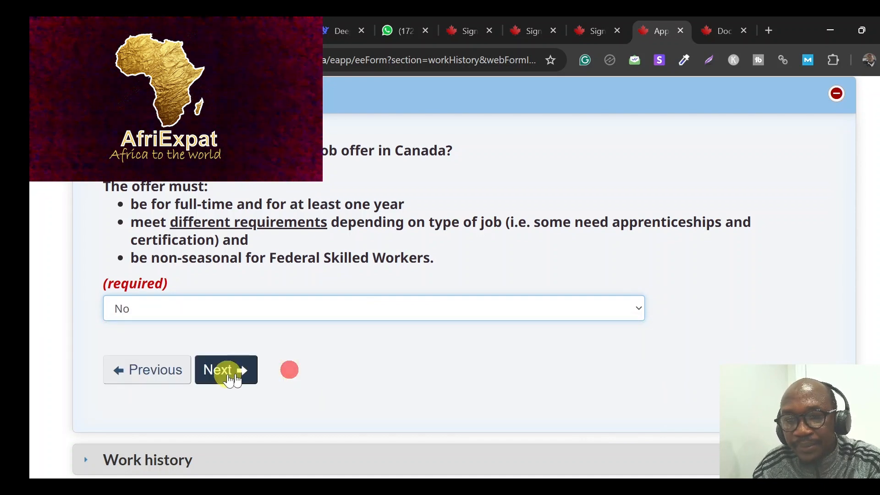
pyautogui.click(216, 376)
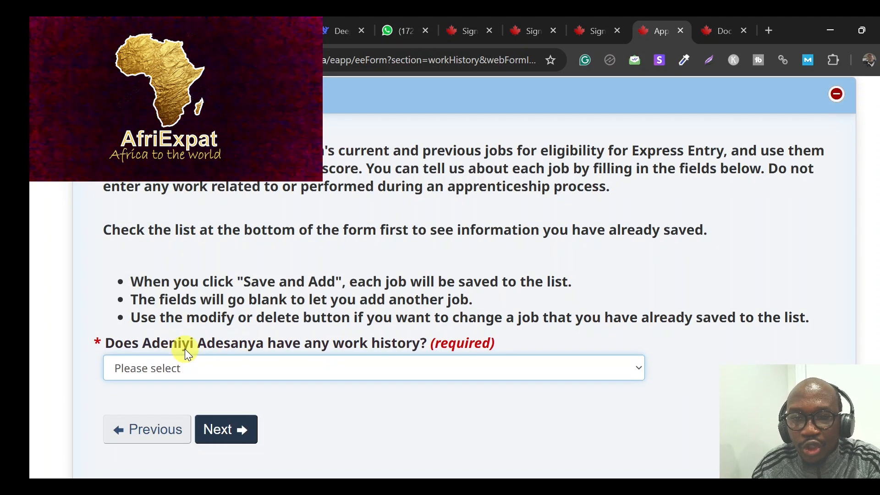
# Step: Answer Yes to having work history and set the job's start date to January 2017
pyautogui.click(221, 367)
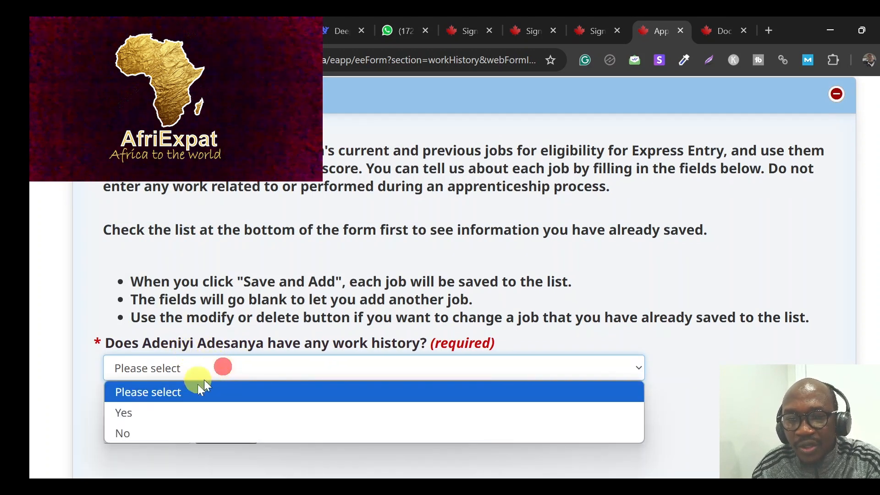
pyautogui.click(149, 413)
pyautogui.scroll(-3, 376, 371)
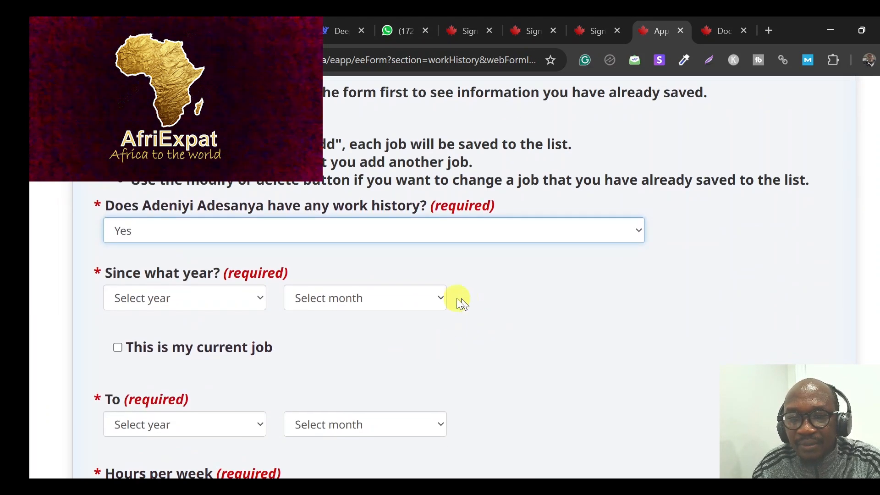
pyautogui.click(260, 298)
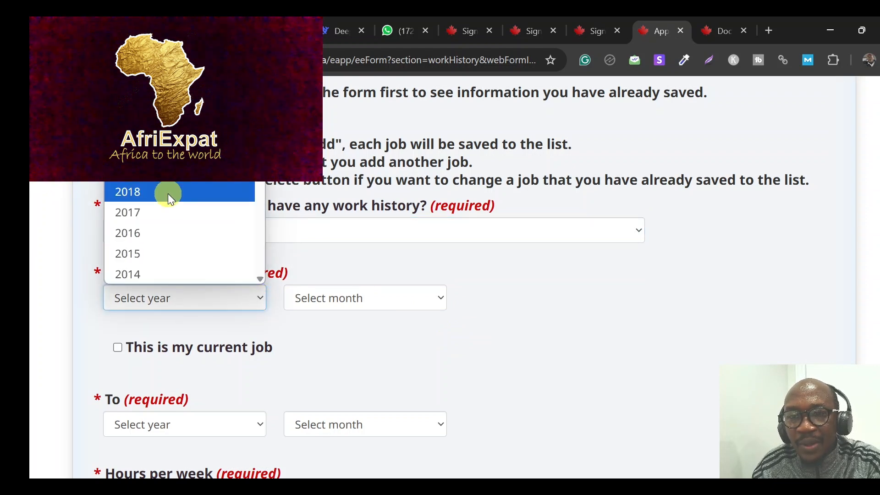
pyautogui.click(156, 218)
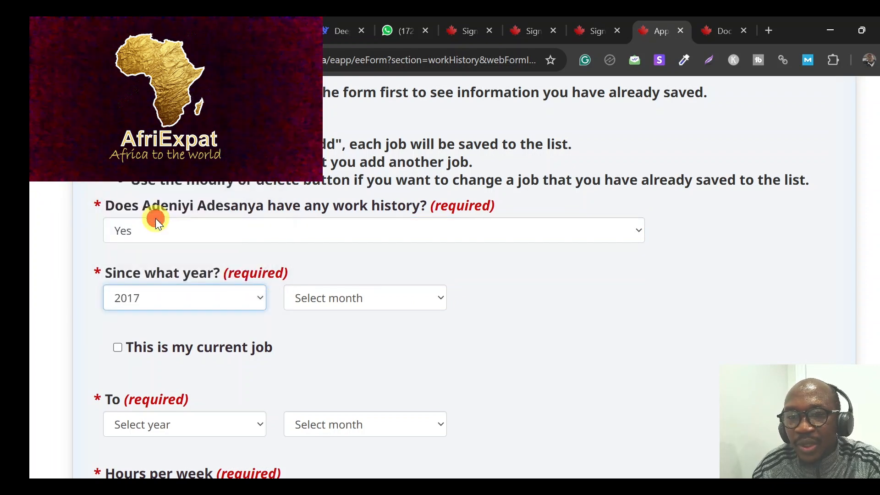
pyautogui.click(375, 302)
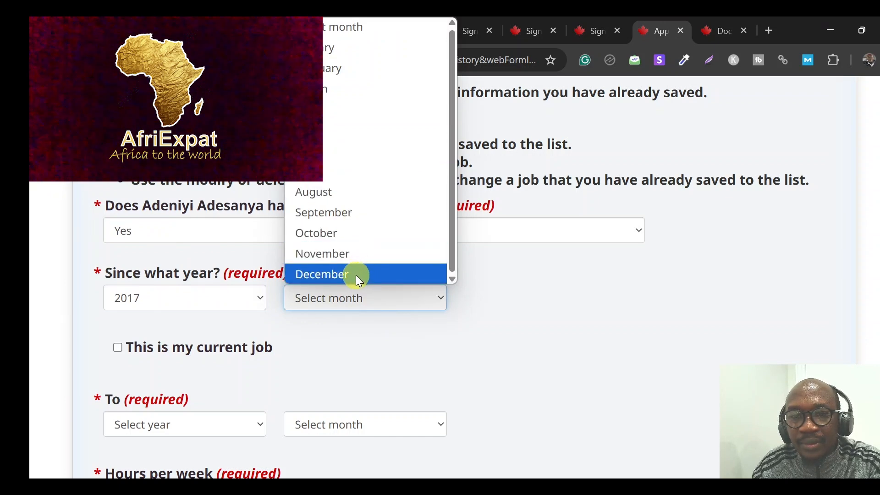
pyautogui.click(344, 50)
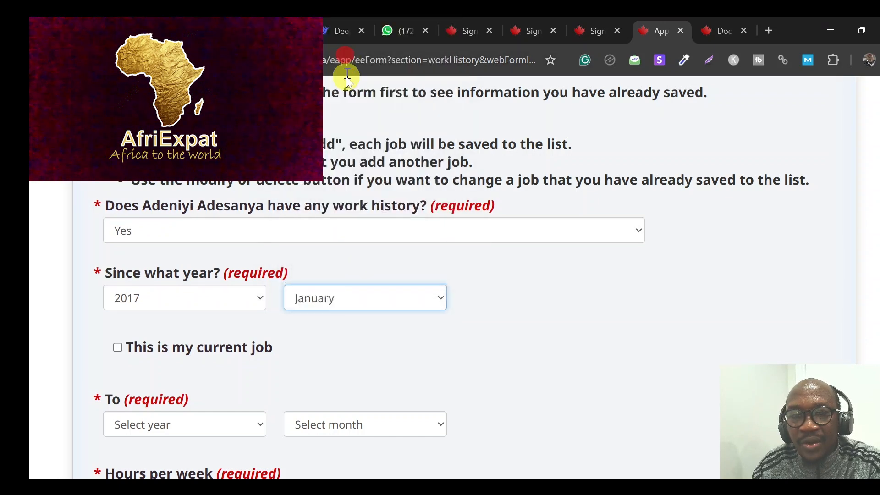
# Step: Mark the job as the current one and enter 40 hours per week
pyautogui.scroll(-2, 245, 366)
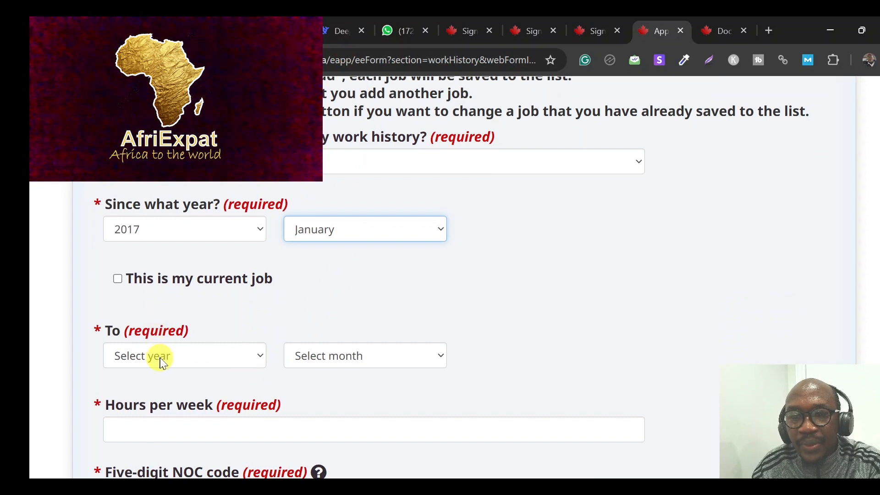
pyautogui.click(119, 279)
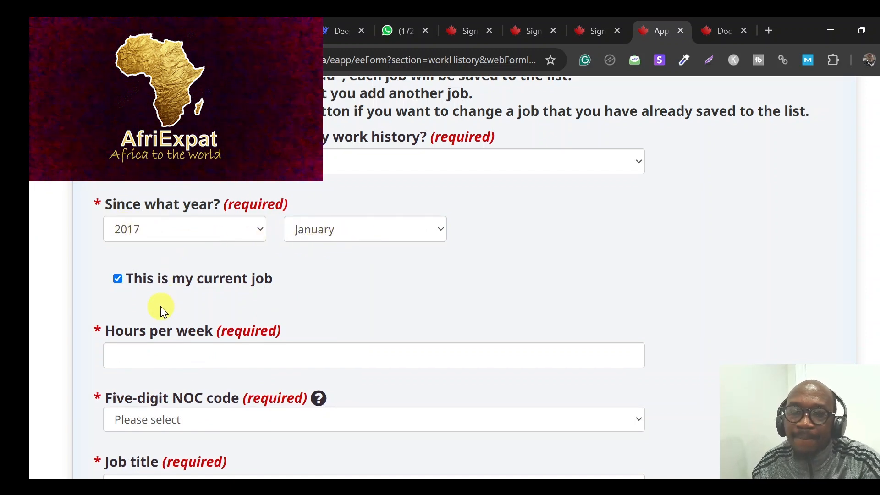
pyautogui.click(114, 362)
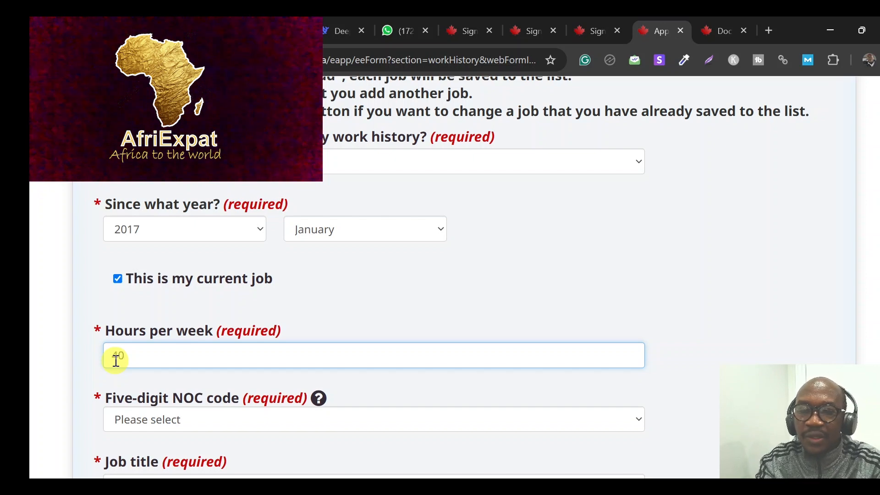
pyautogui.write('40')
pyautogui.click(357, 306)
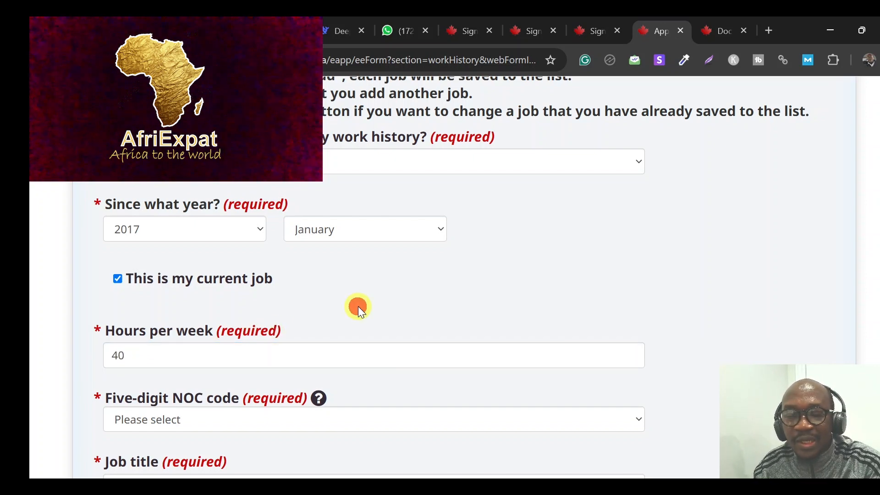
# Step: Check the job's Five-digit NOC code choices and read the help text for that question
pyautogui.scroll(-1, 357, 306)
pyautogui.scroll(-2, 356, 306)
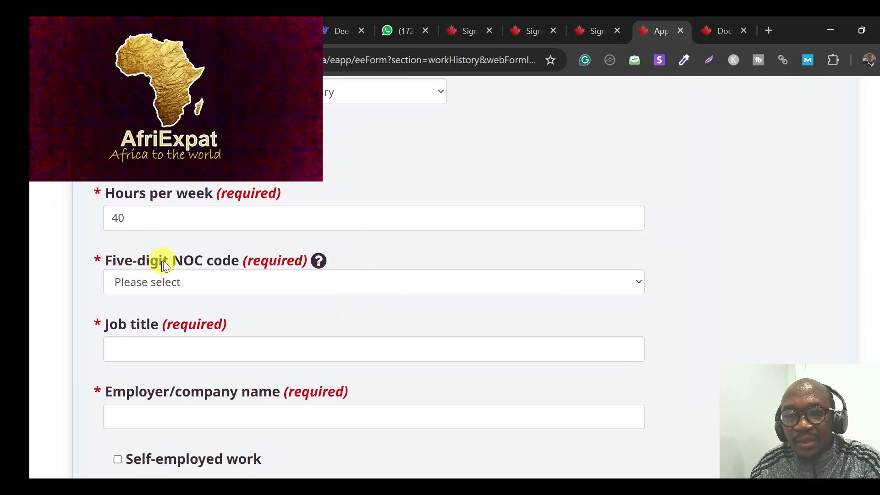
pyautogui.click(152, 285)
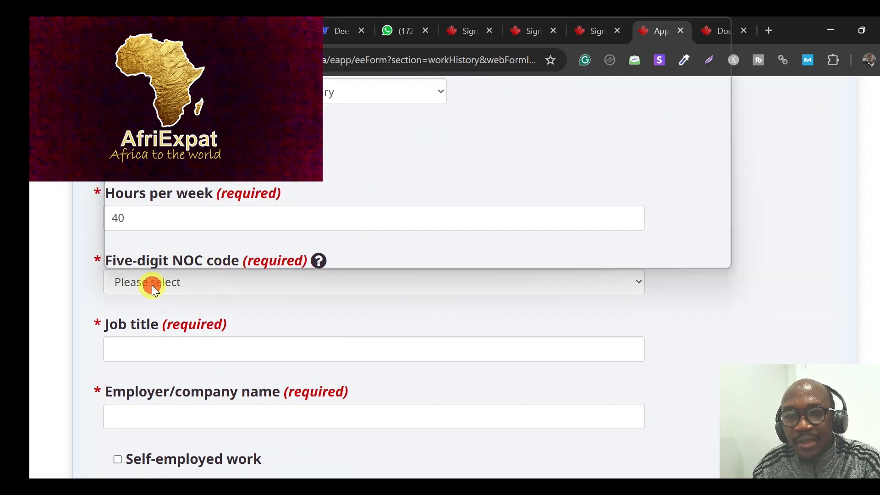
pyautogui.click(152, 285)
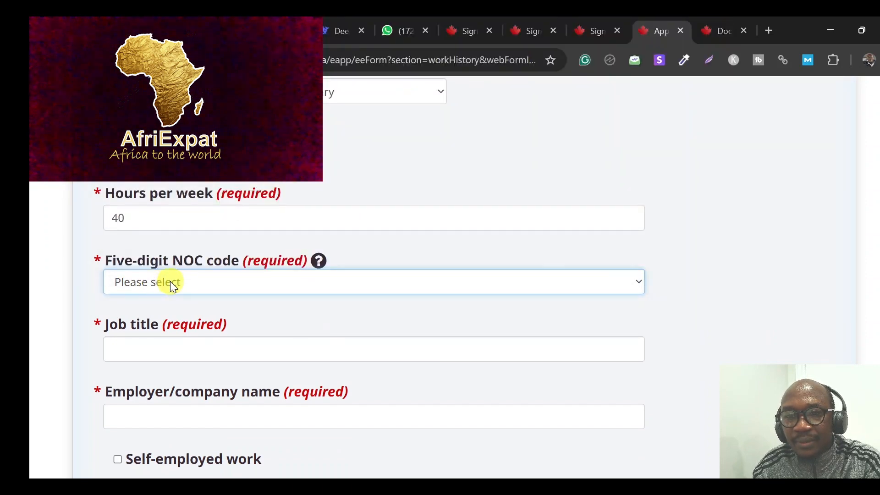
pyautogui.click(317, 262)
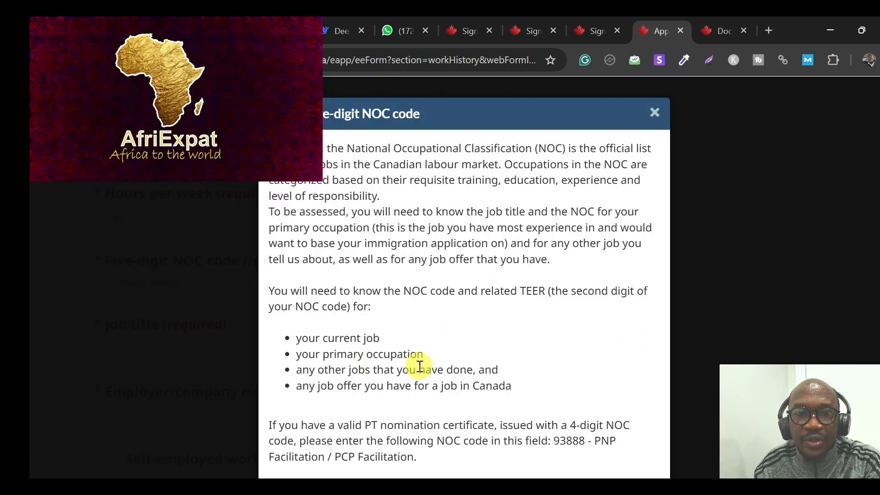
pyautogui.click(653, 113)
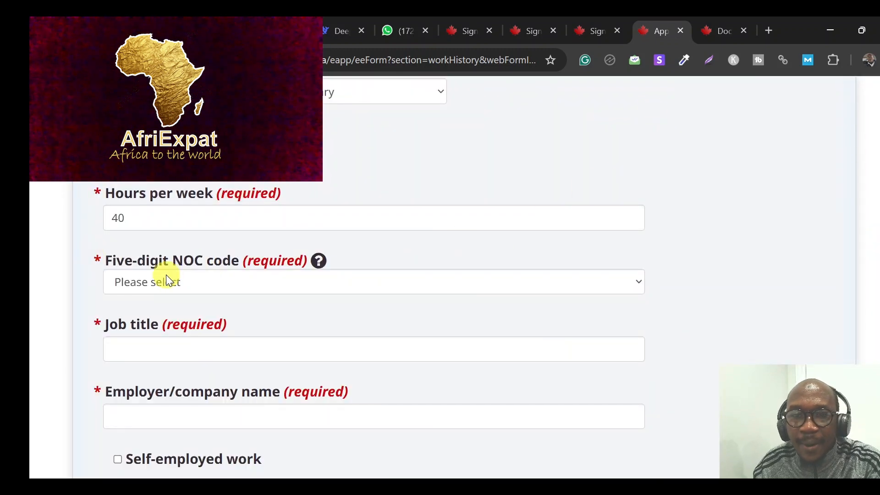
pyautogui.click(152, 285)
pyautogui.click(697, 334)
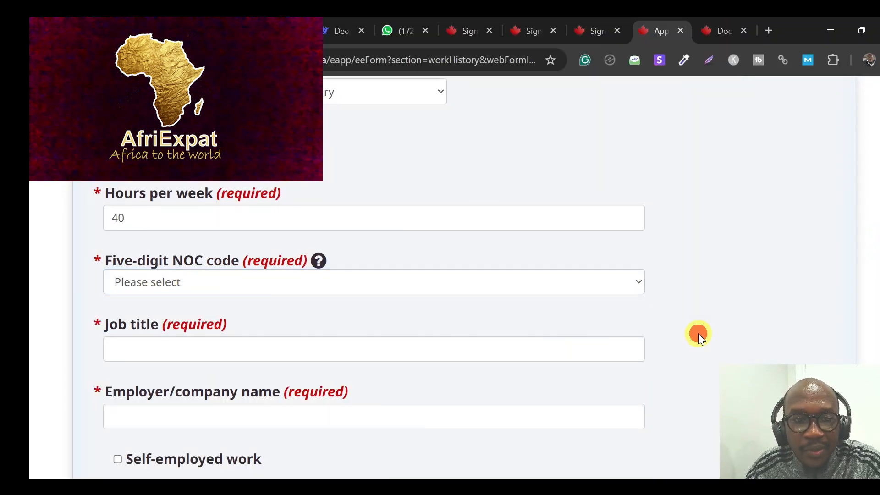
pyautogui.scroll(4, 693, 328)
pyautogui.scroll(6, 695, 330)
pyautogui.scroll(-6, 695, 330)
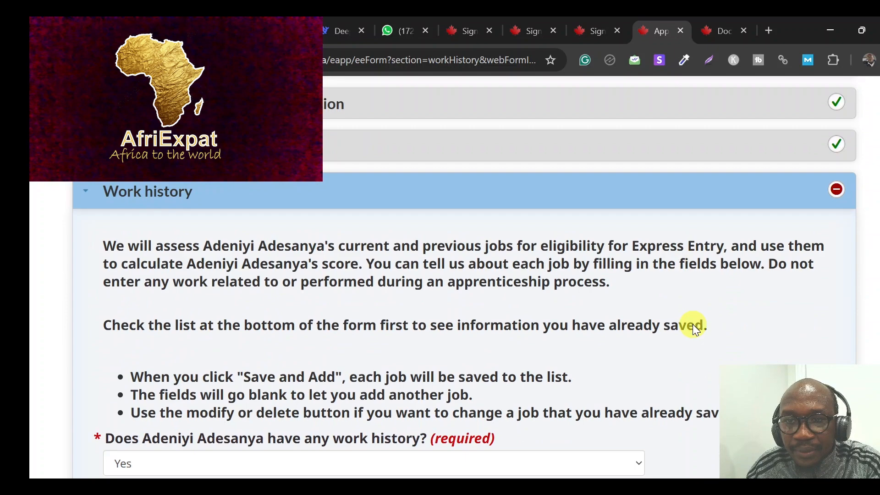
pyautogui.scroll(-1, 692, 324)
pyautogui.scroll(10, 692, 324)
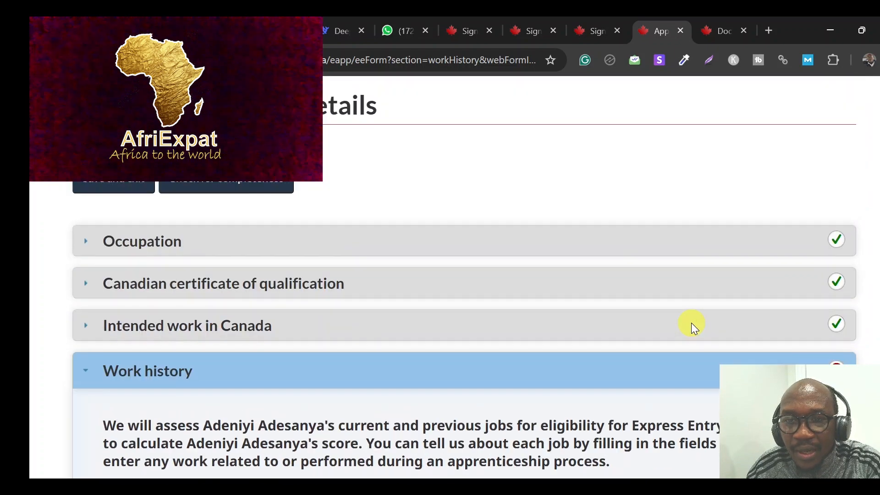
pyautogui.scroll(-10, 691, 328)
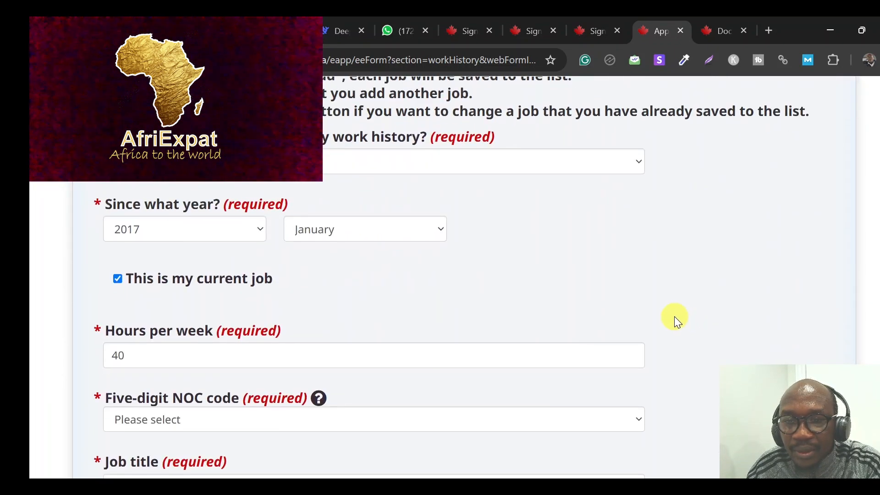
pyautogui.scroll(-3, 675, 319)
# Step: Begin the Job title entry of the work history form with 311
pyautogui.click(122, 345)
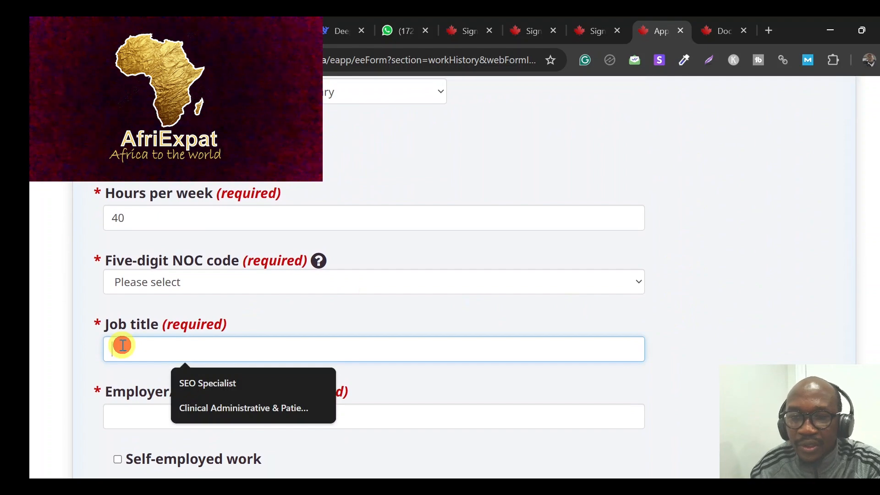
pyautogui.write('3')
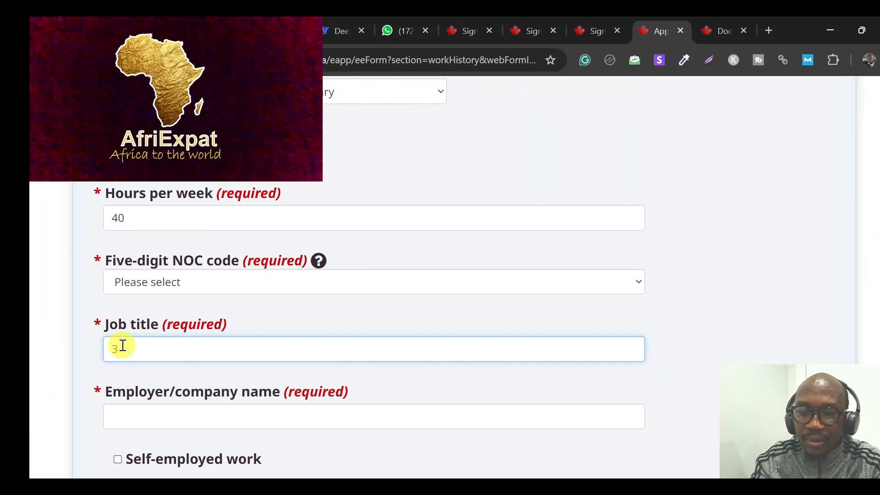
pyautogui.write('11')
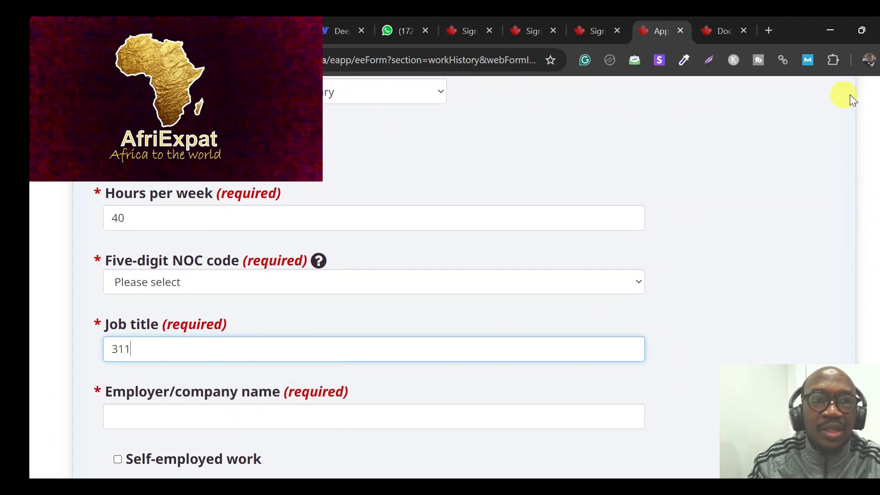
# Step: Search Google for "noc code for medical doctors" in place of the proof-of-funds page
pyautogui.click(707, 35)
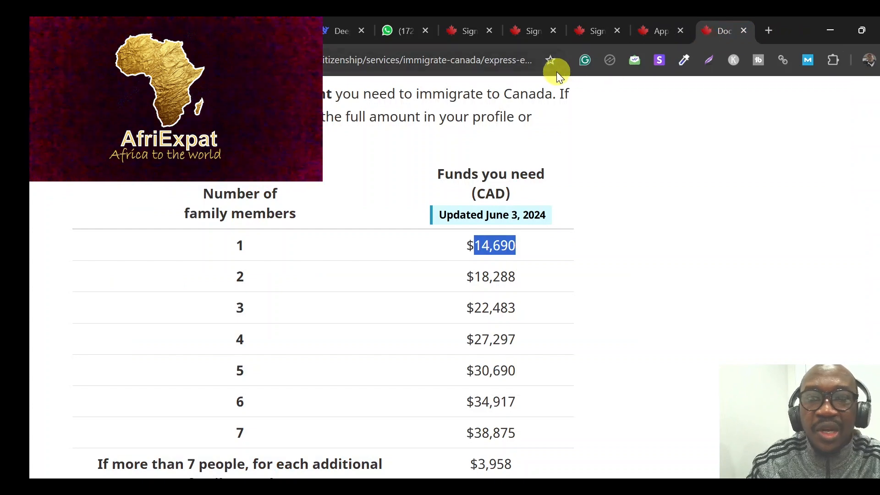
pyautogui.click(409, 53)
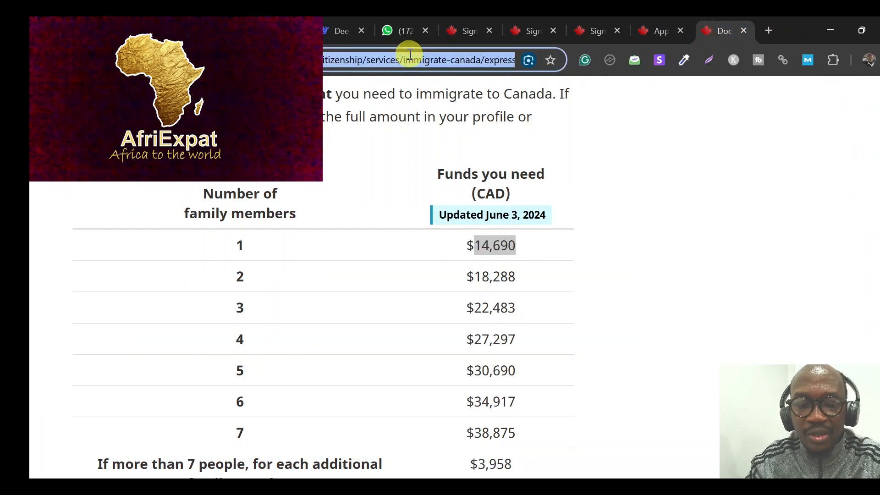
pyautogui.write('noc c')
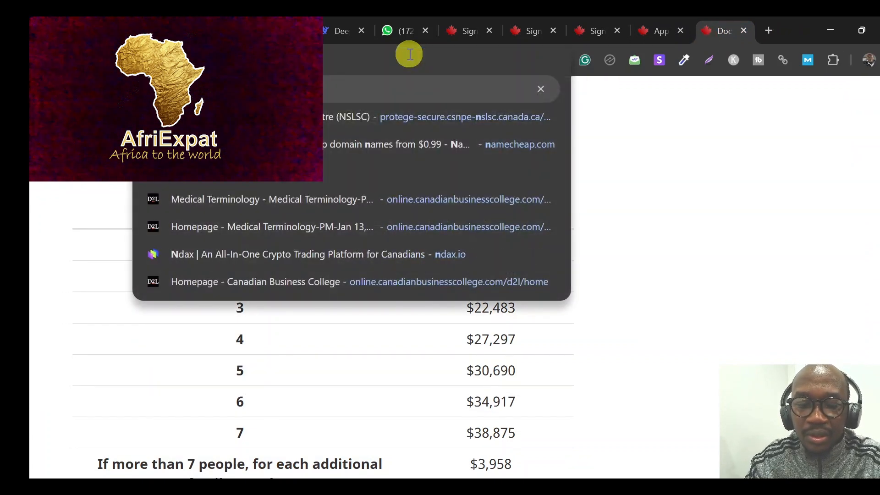
pyautogui.write('ode for ')
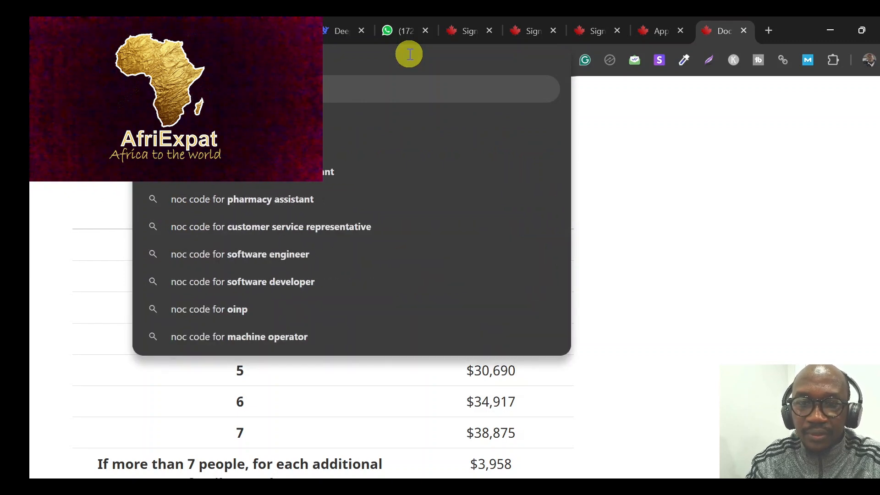
pyautogui.write('medical')
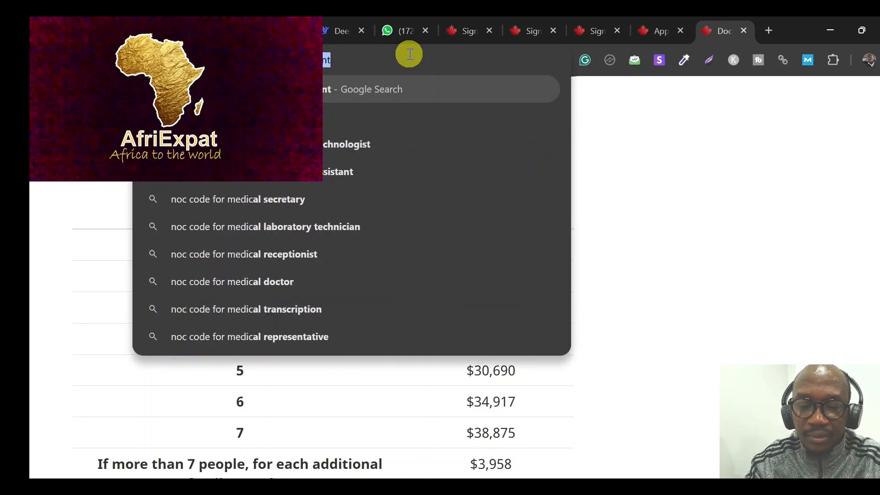
pyautogui.write(' doc')
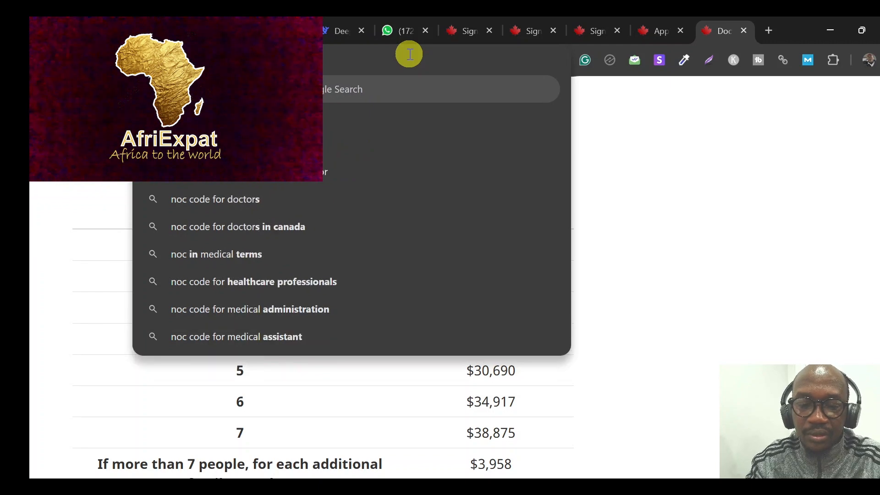
pyautogui.write('tors')
pyautogui.press('Return')
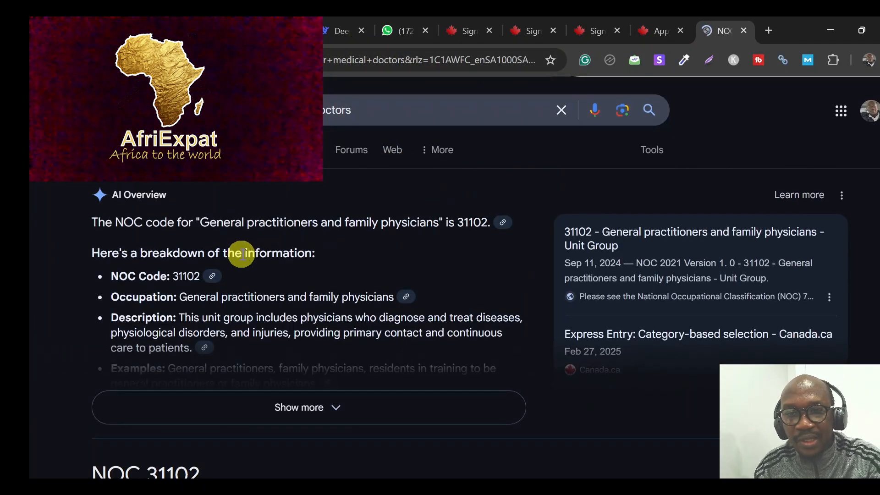
# Step: Return to the work history form, complete the job title as 31102, and enter Federal Medical Centre as the employer
pyautogui.click(653, 33)
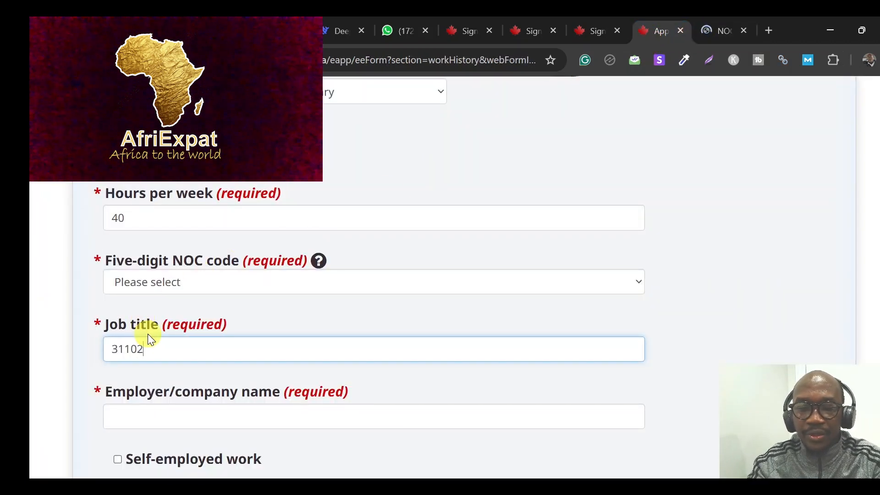
pyautogui.scroll(-3, 240, 339)
pyautogui.click(213, 272)
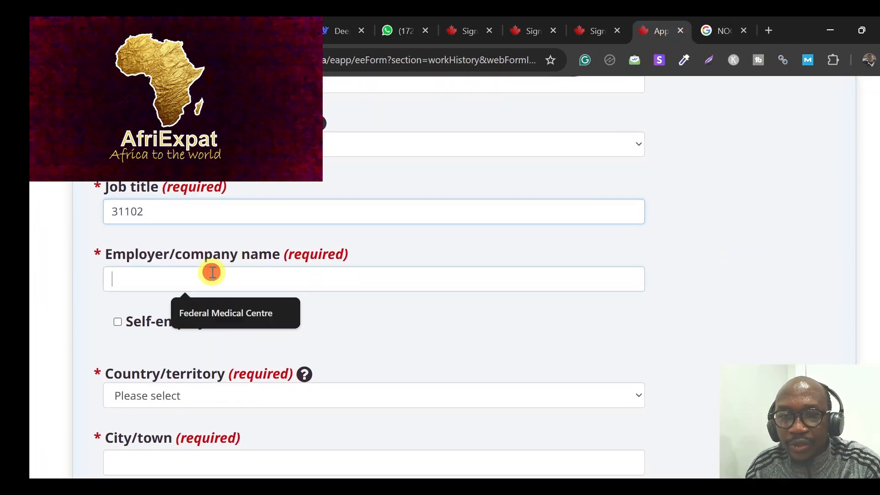
pyautogui.click(207, 311)
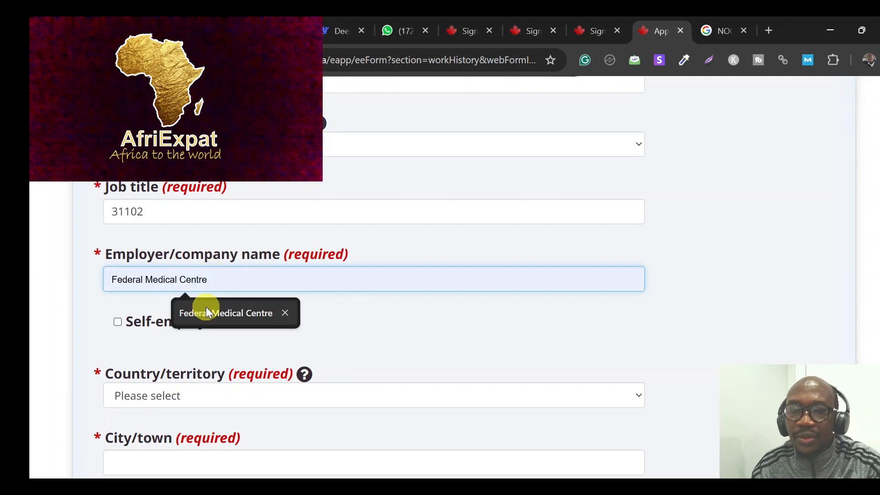
# Step: Set the job's country to Nigeria and its city/town to Abeokuta
pyautogui.scroll(-2, 466, 302)
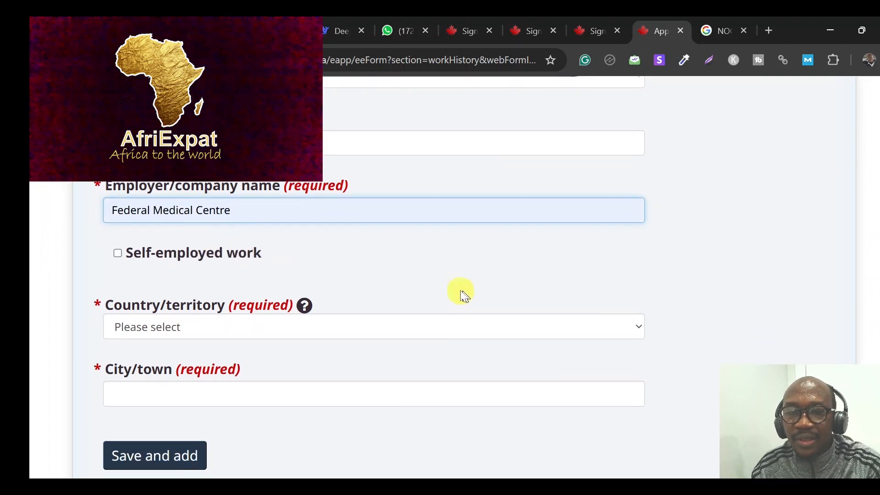
pyautogui.scroll(-2, 229, 265)
pyautogui.click(130, 252)
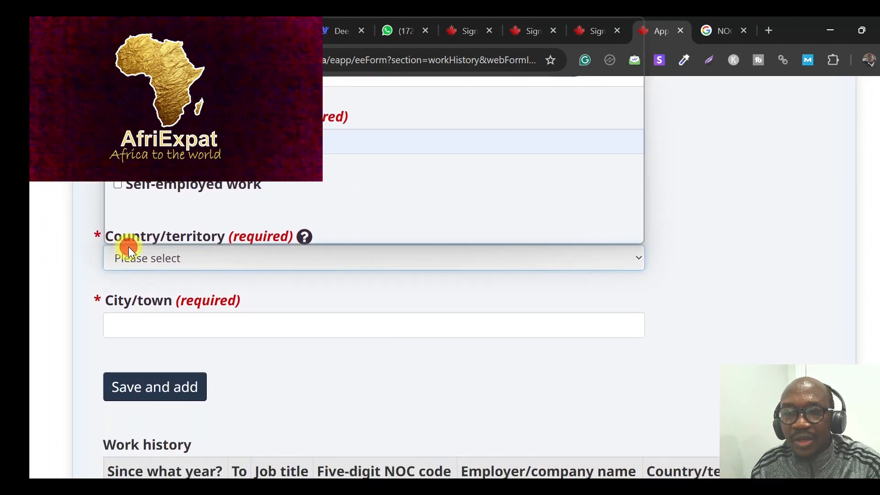
pyautogui.scroll(-5, 158, 193)
pyautogui.scroll(-15, 156, 185)
pyautogui.scroll(-20, 156, 188)
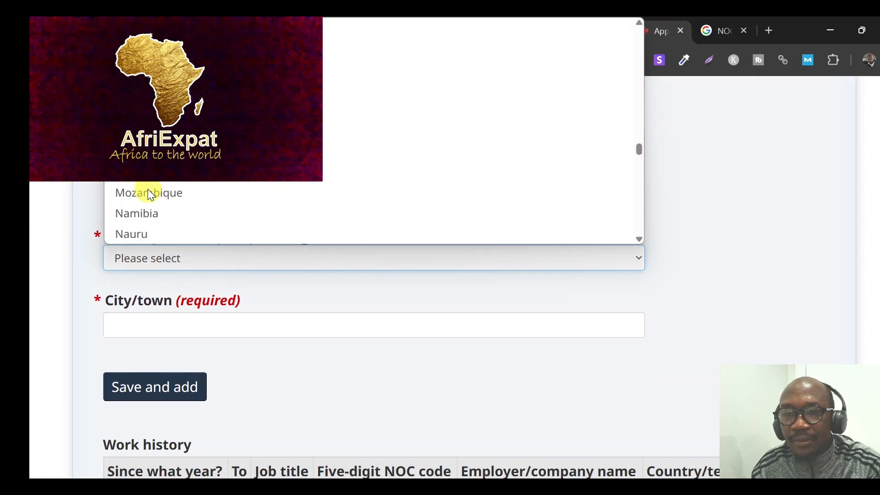
pyautogui.scroll(-5, 148, 201)
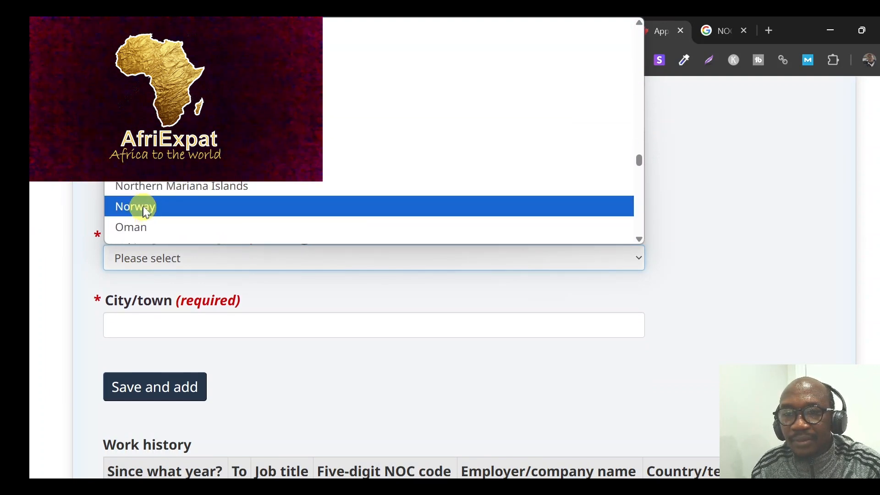
pyautogui.click(147, 141)
pyautogui.click(139, 324)
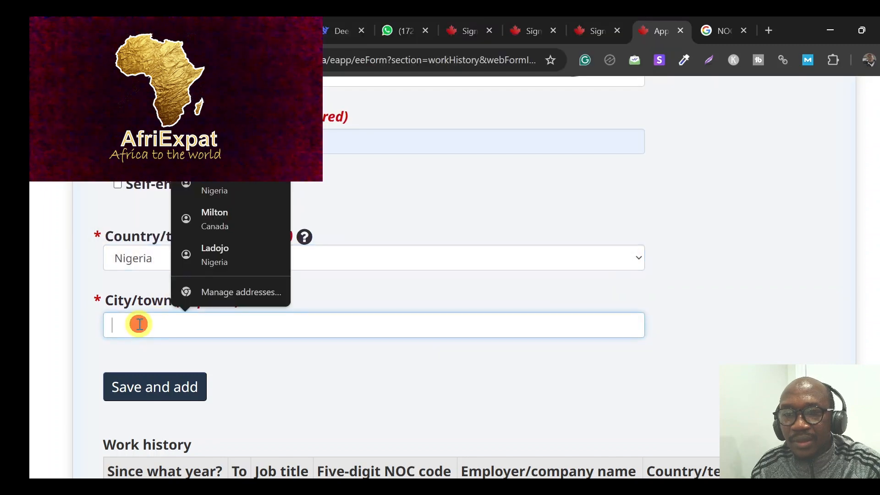
pyautogui.write('Abeokuta')
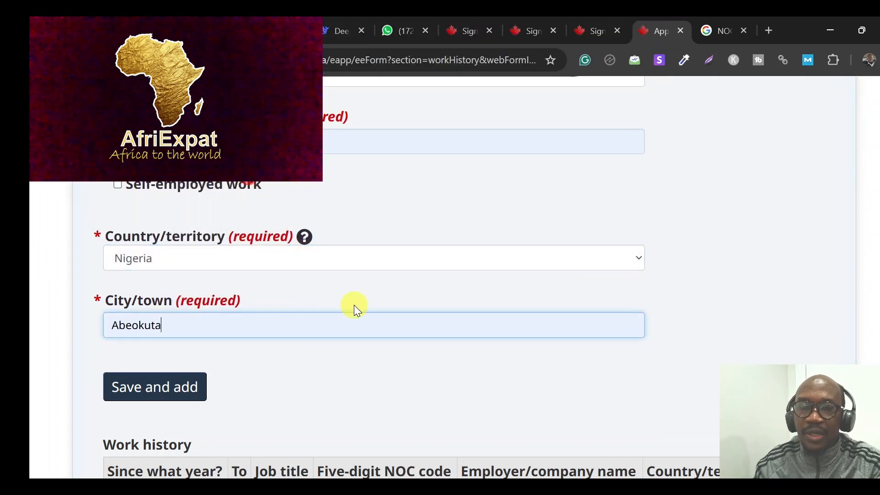
# Step: Try to save the job entry to the work history list
pyautogui.scroll(-1, 274, 339)
pyautogui.click(155, 318)
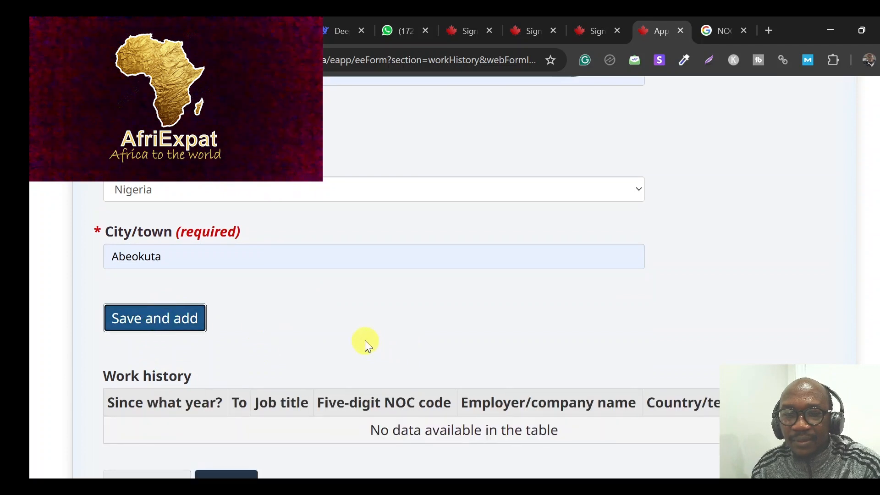
pyautogui.scroll(-1, 370, 339)
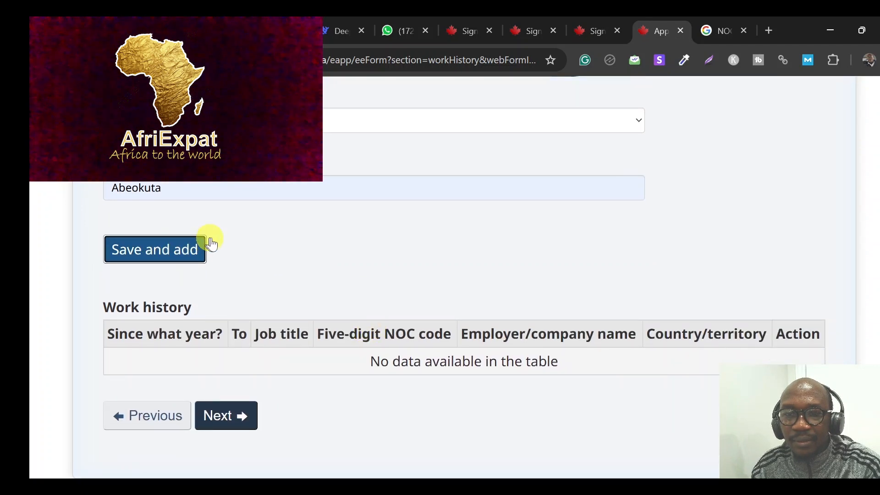
pyautogui.click(187, 255)
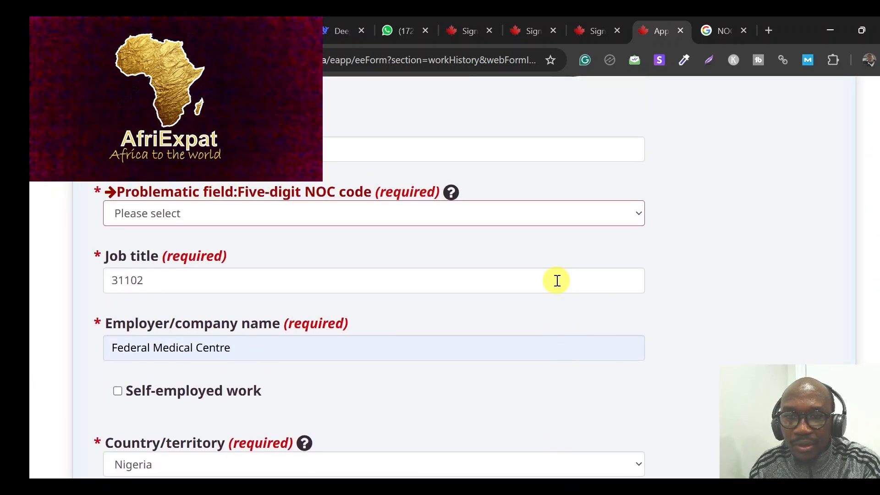
# Step: Set the job's Five-digit NOC code to 31102 - General practitioners and family physicians
pyautogui.scroll(1, 557, 280)
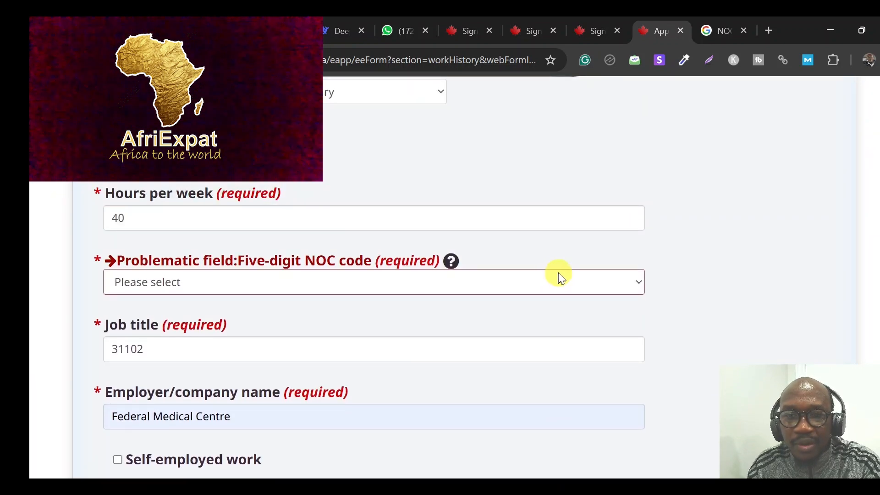
pyautogui.click(635, 282)
pyautogui.scroll(-1, 526, 208)
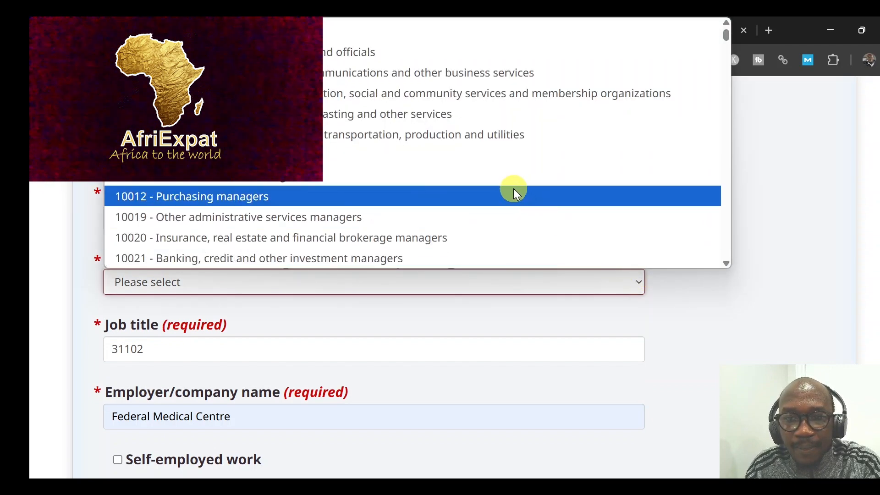
pyautogui.click(727, 331)
pyautogui.scroll(1, 709, 325)
pyautogui.click(638, 351)
pyautogui.scroll(-1, 497, 210)
pyautogui.scroll(-20, 496, 206)
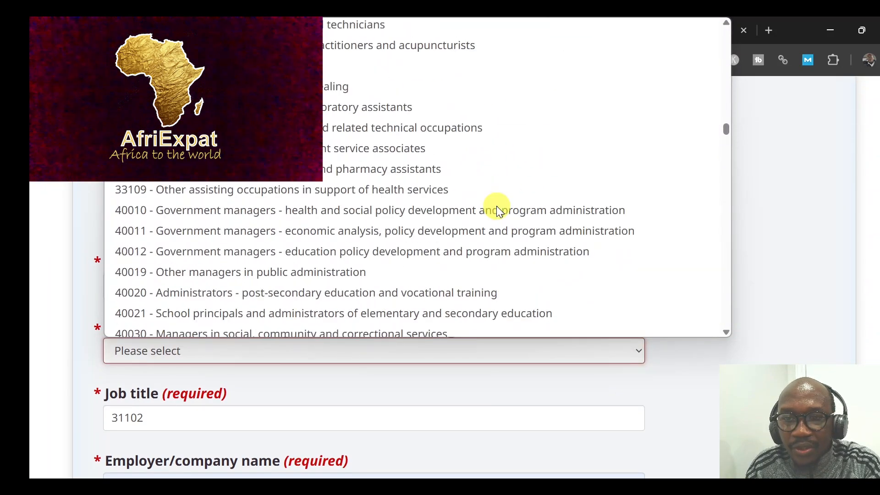
pyautogui.scroll(-15, 496, 205)
pyautogui.scroll(16, 496, 205)
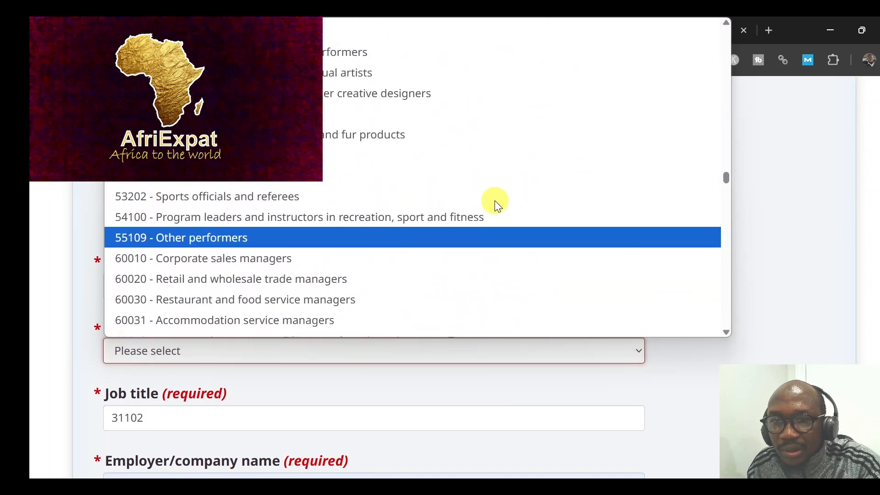
pyautogui.scroll(20, 496, 204)
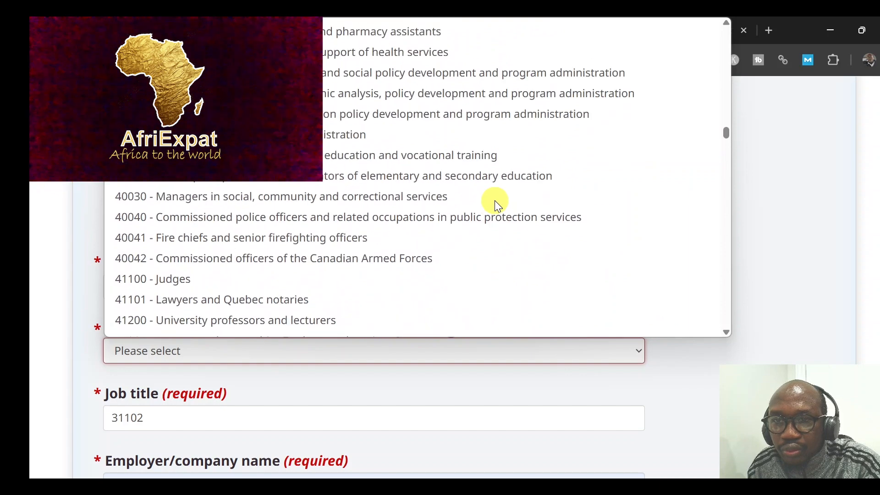
pyautogui.scroll(3, 498, 206)
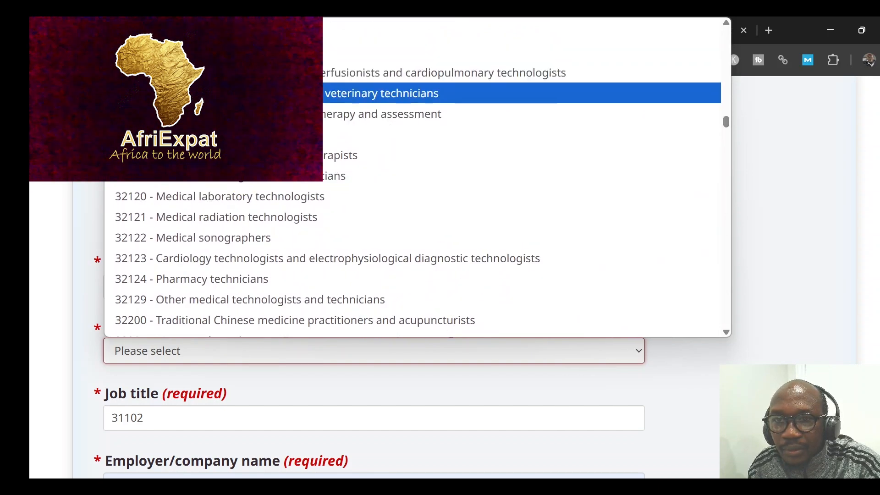
pyautogui.scroll(3, 298, 86)
pyautogui.scroll(6, 297, 86)
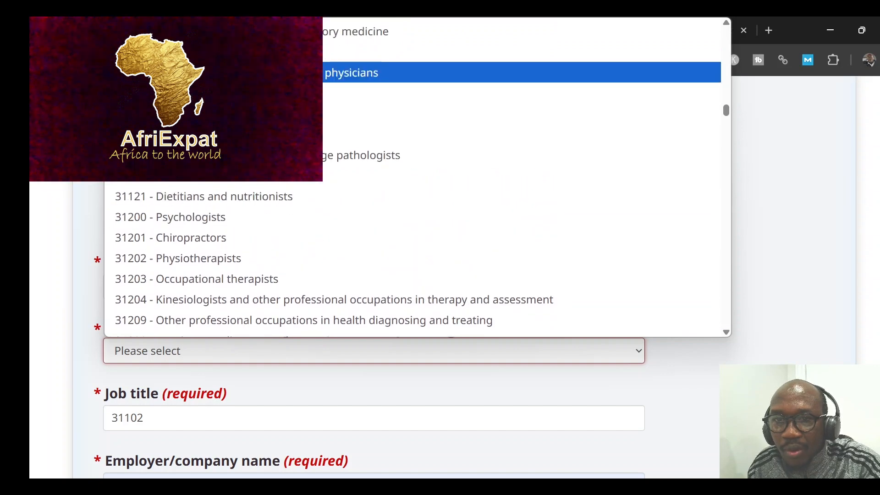
pyautogui.click(298, 72)
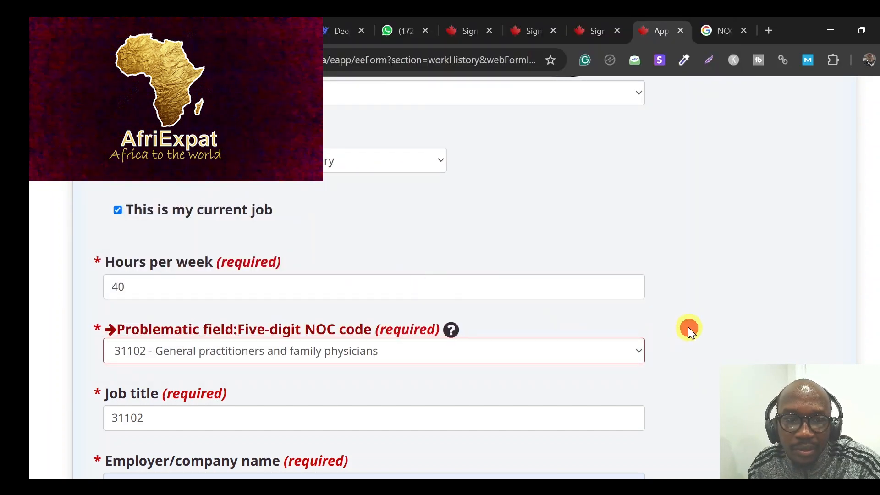
# Step: Save the completed job and check its row in the work history table
pyautogui.scroll(-8, 686, 328)
pyautogui.click(142, 316)
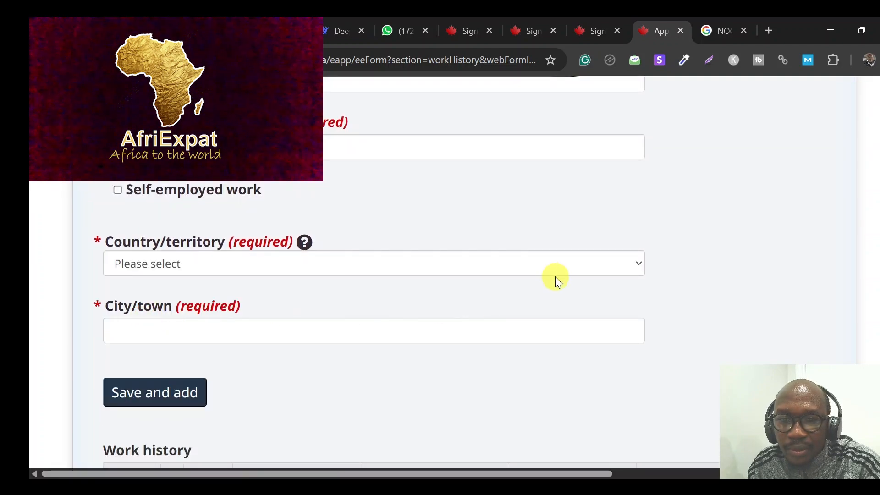
pyautogui.scroll(3, 555, 277)
pyautogui.scroll(-9, 556, 276)
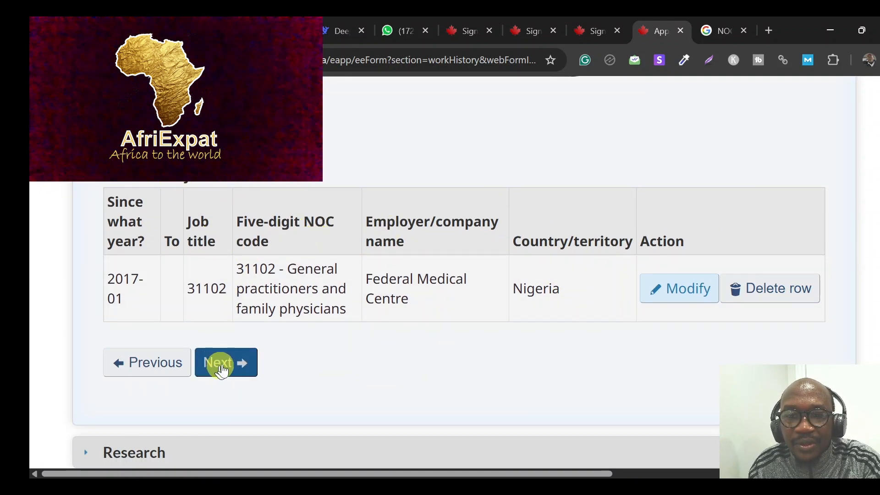
# Step: Review the work history instructions, the blank job fields and the saved job's row in the table
pyautogui.scroll(6, 424, 290)
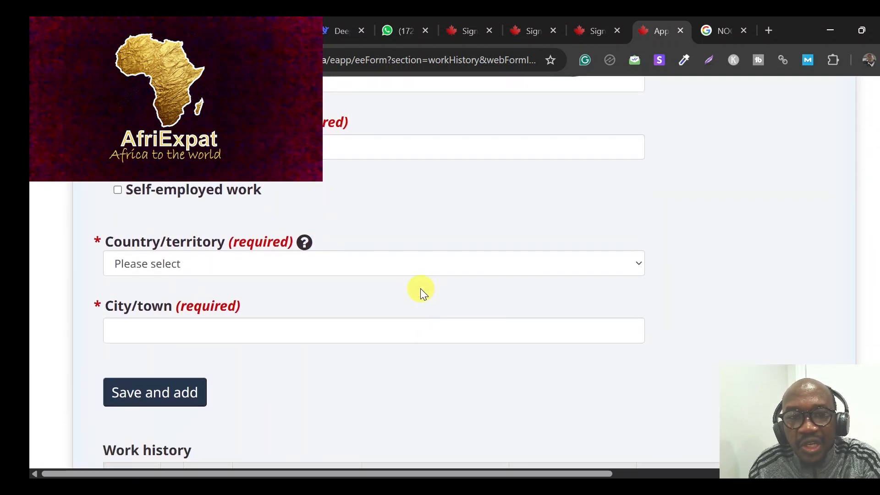
pyautogui.scroll(7, 422, 290)
pyautogui.scroll(6, 421, 290)
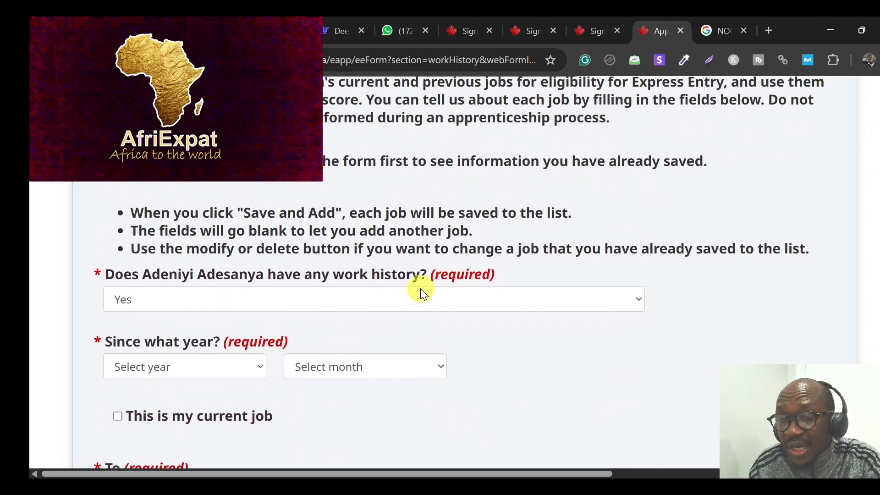
pyautogui.scroll(-2, 417, 307)
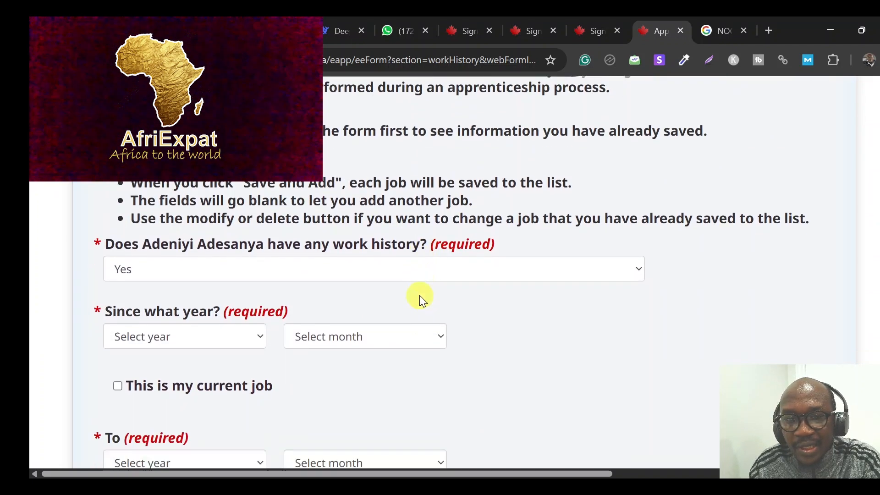
pyautogui.scroll(3, 463, 320)
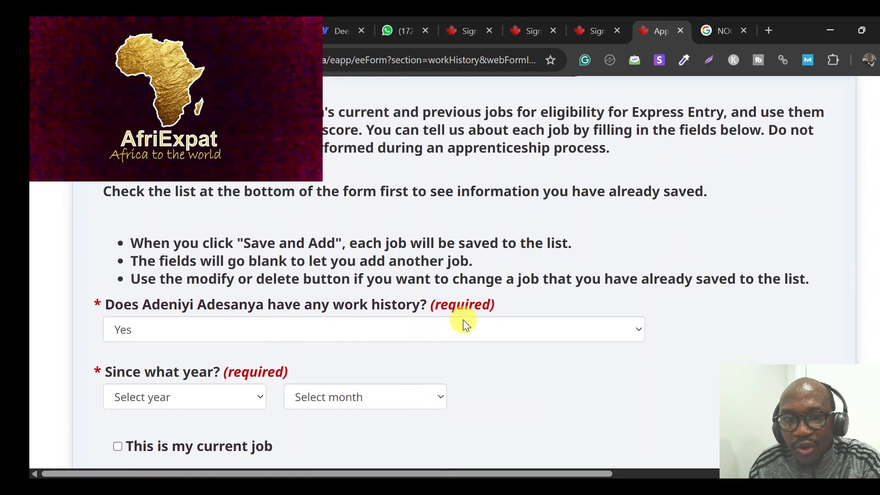
pyautogui.scroll(-5, 458, 322)
pyautogui.scroll(-12, 254, 259)
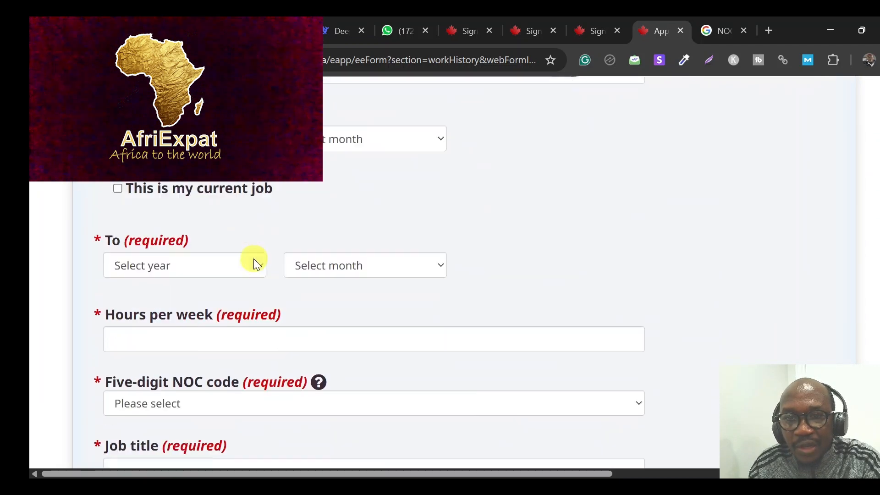
pyautogui.click(181, 326)
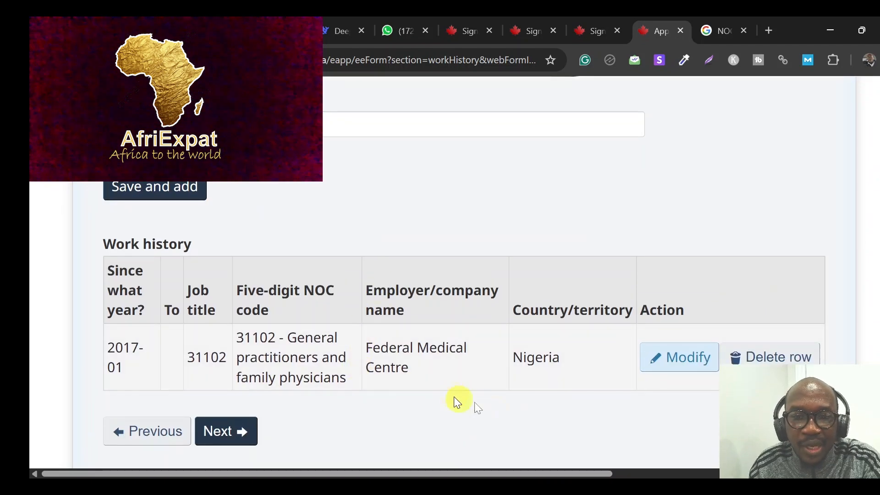
# Step: Continue to the Research section and answer Yes to agreeing to answer its questions
pyautogui.click(221, 429)
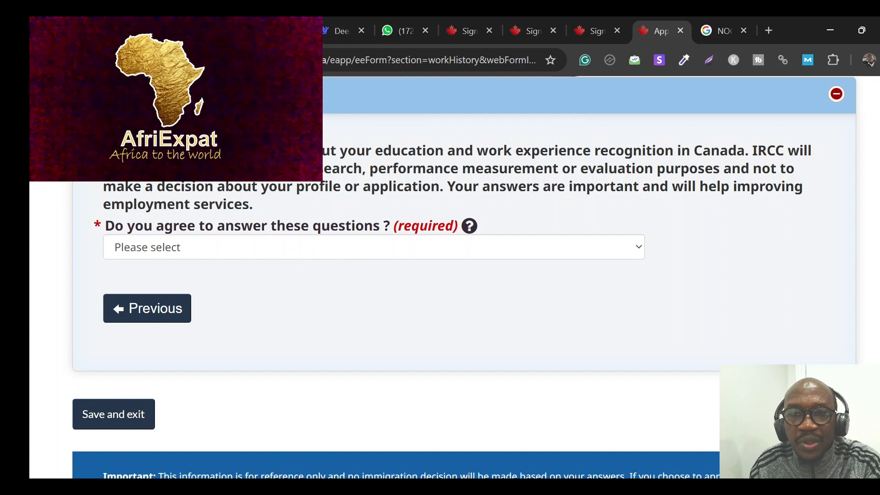
pyautogui.click(178, 253)
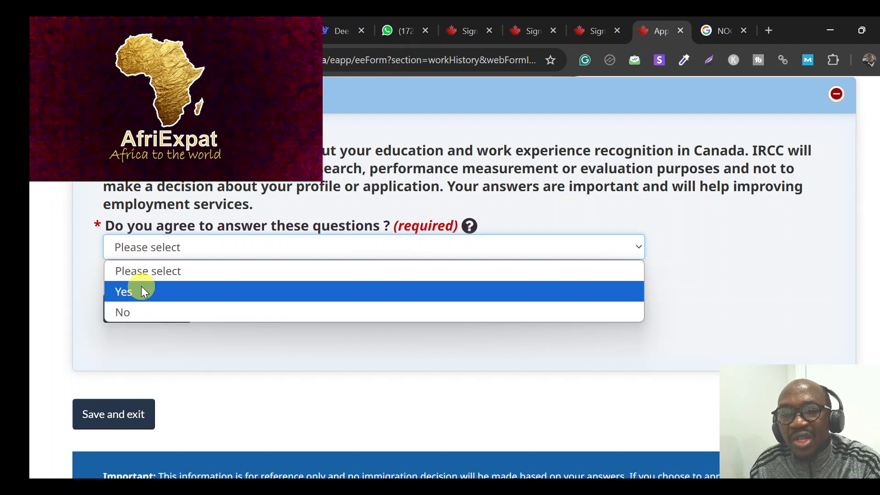
pyautogui.click(398, 313)
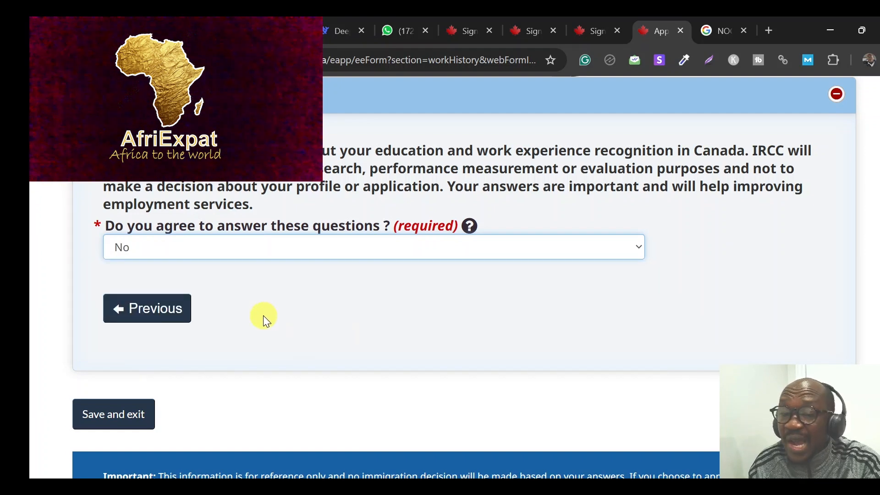
pyautogui.click(410, 247)
pyautogui.click(365, 287)
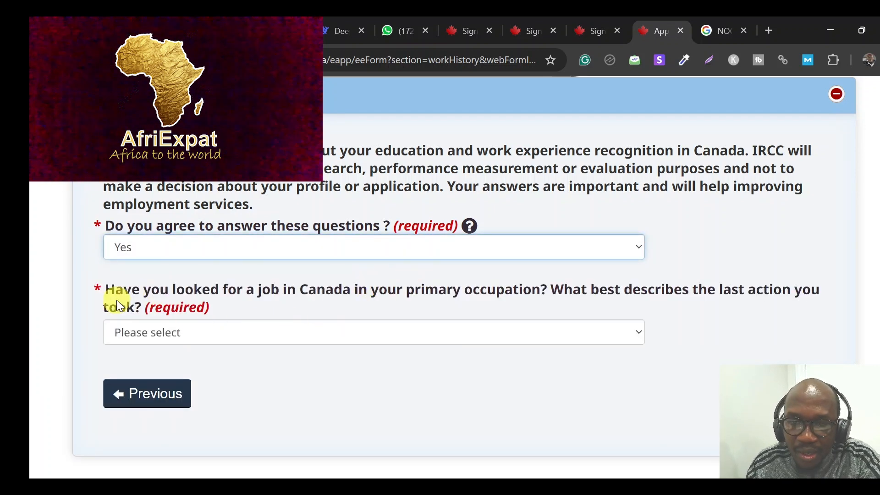
# Step: Set the Canadian job search answer to "NO - I have not looked for a job in Canada" and the education and experience acceptance check to Yes
pyautogui.click(255, 334)
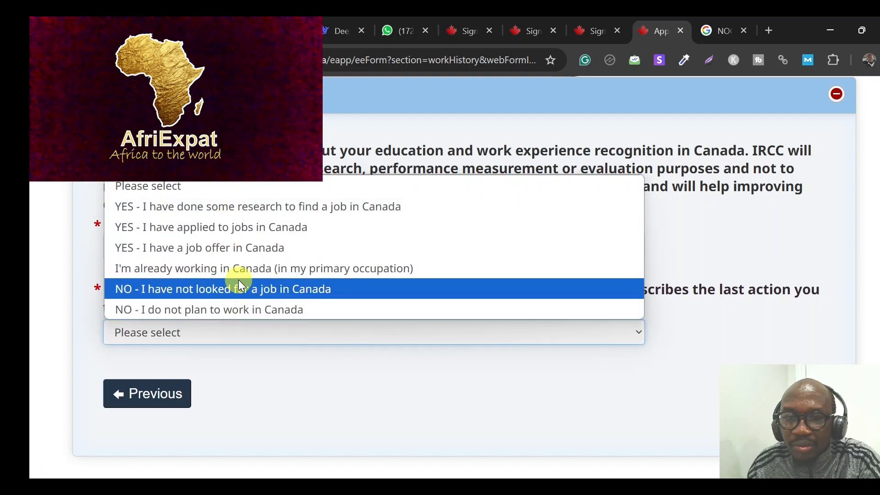
pyautogui.click(244, 290)
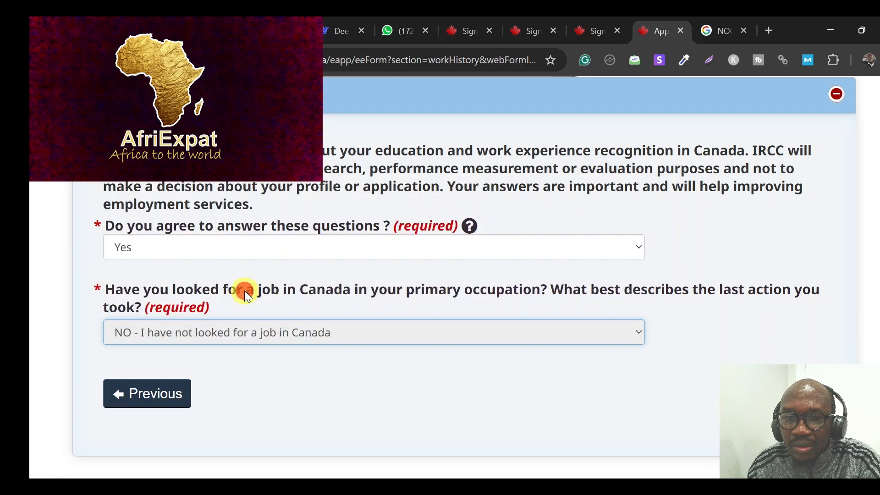
pyautogui.scroll(-3, 225, 296)
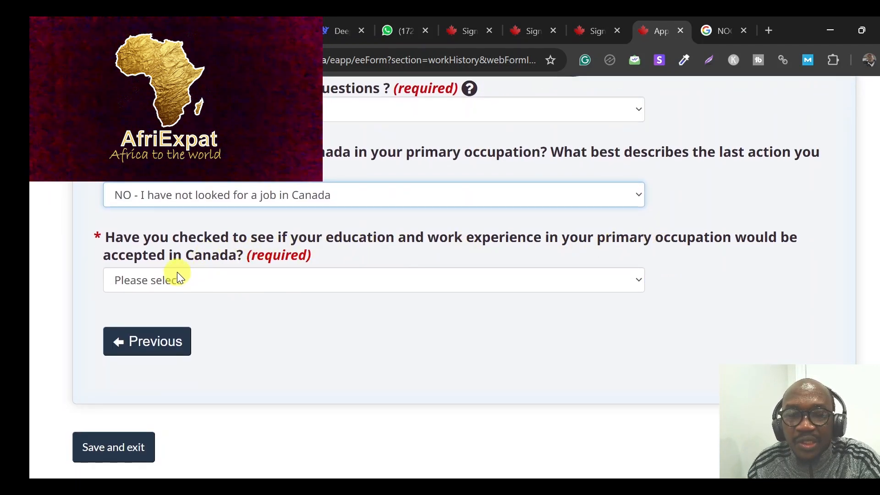
pyautogui.click(201, 278)
pyautogui.click(204, 325)
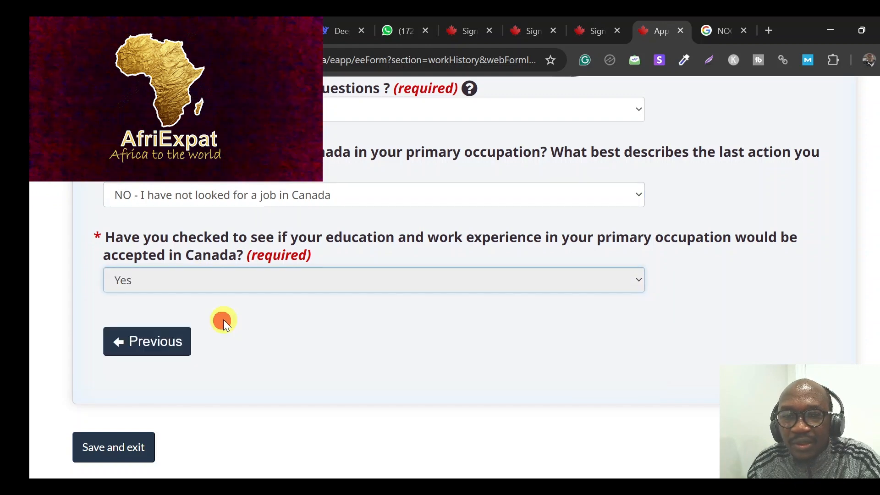
# Step: Mark Work-related or professional organization, Friend/relative/host/sponsor and School as those the qualifications were checked with
pyautogui.scroll(-1, 324, 347)
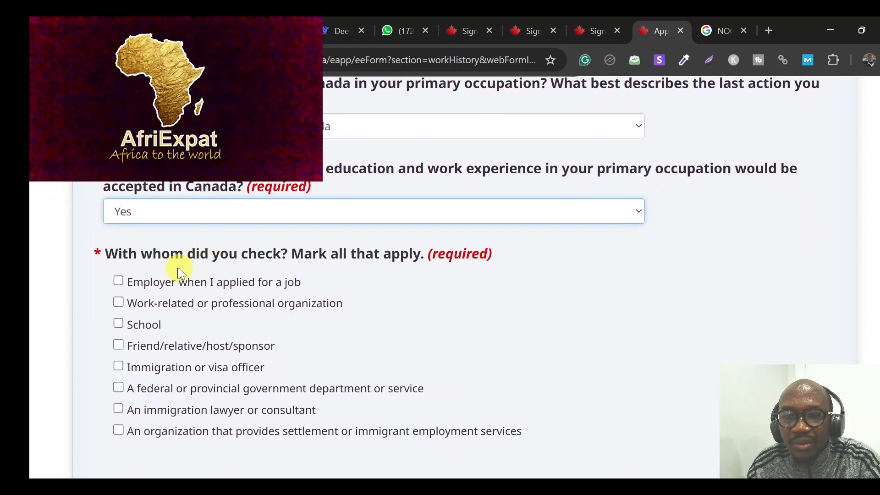
pyautogui.click(120, 301)
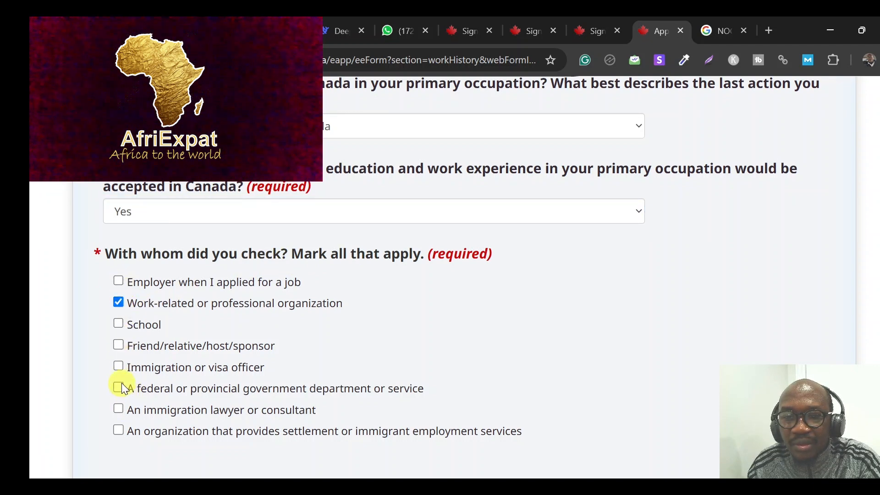
pyautogui.click(120, 345)
pyautogui.click(118, 324)
# Step: Answer Yes to knowing whether the primary occupation or trade is regulated in Canada
pyautogui.scroll(-3, 224, 317)
pyautogui.scroll(-3, 227, 302)
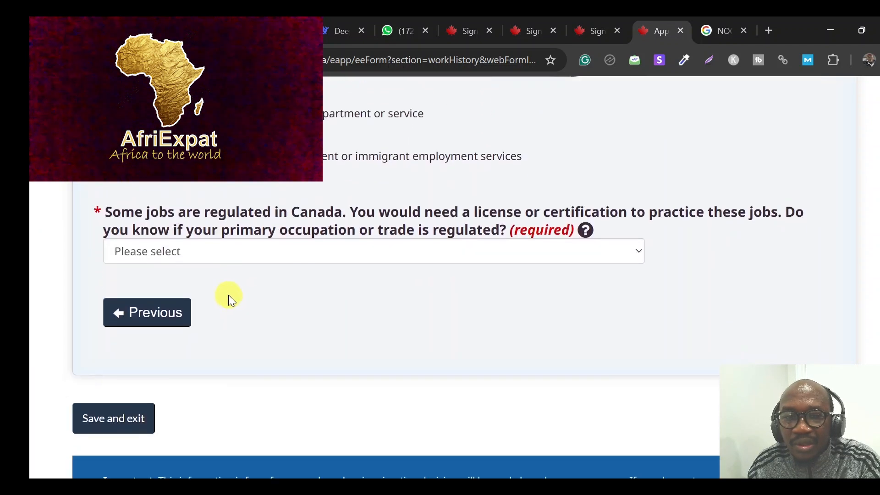
pyautogui.click(250, 252)
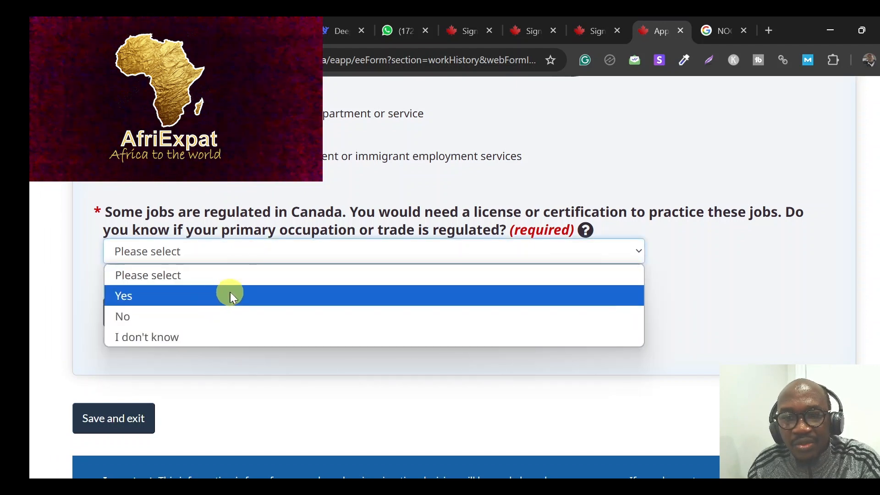
pyautogui.click(239, 293)
pyautogui.scroll(-1, 334, 309)
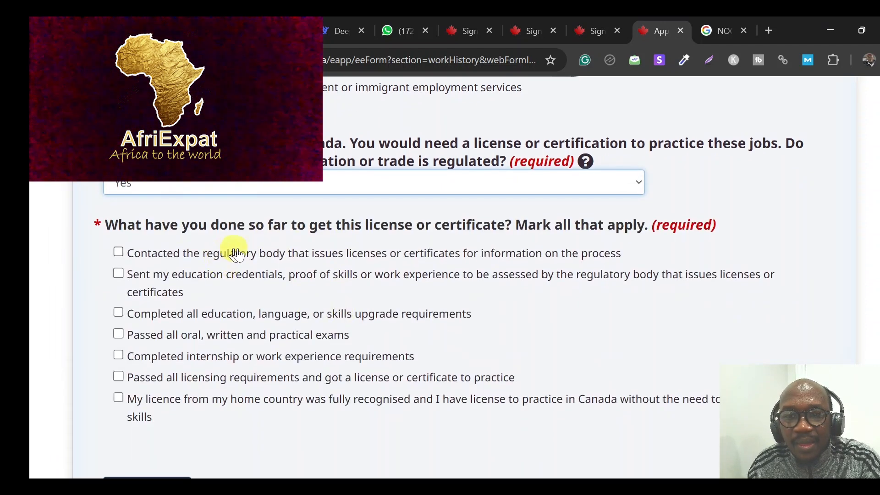
# Step: Mark regulatory body contacted, upgrade requirements completed, exams passed and internship completed as licensing actions, and save and exit the form
pyautogui.click(119, 251)
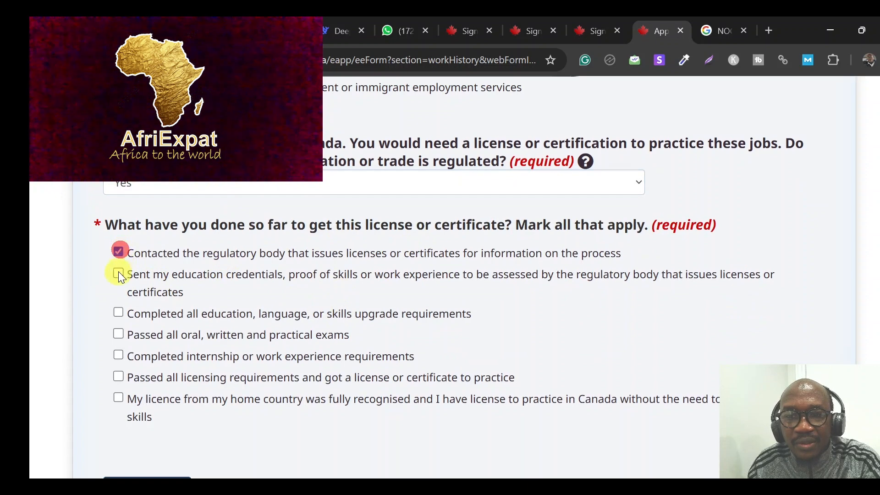
pyautogui.click(118, 313)
pyautogui.click(118, 334)
pyautogui.click(118, 355)
pyautogui.scroll(-3, 190, 350)
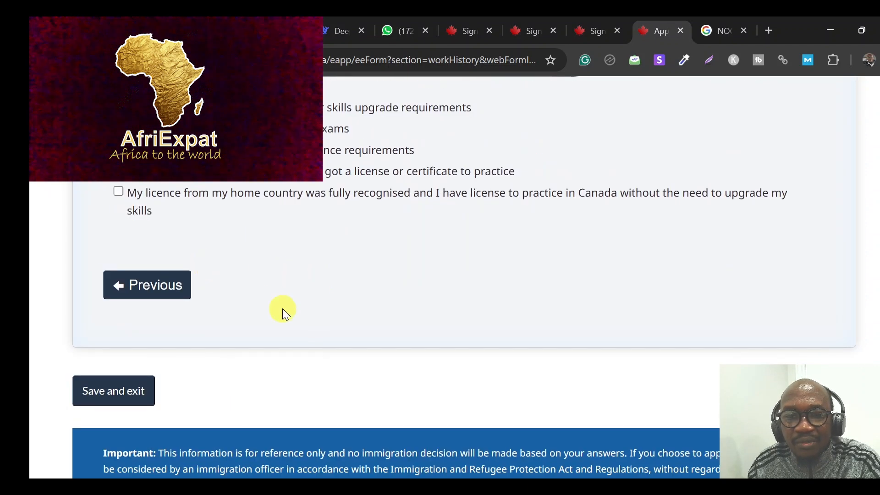
pyautogui.click(134, 390)
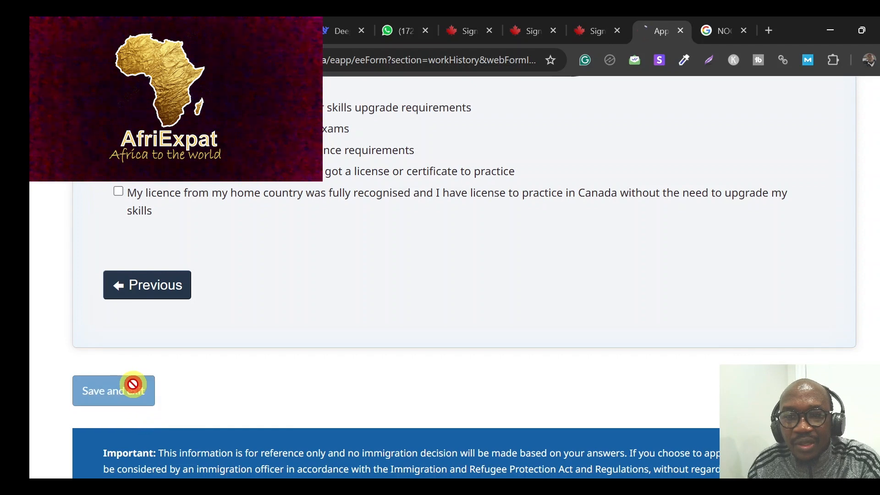
# Step: Review the completion status of every form in the Express Entry profile checklist
pyautogui.scroll(-8, 661, 319)
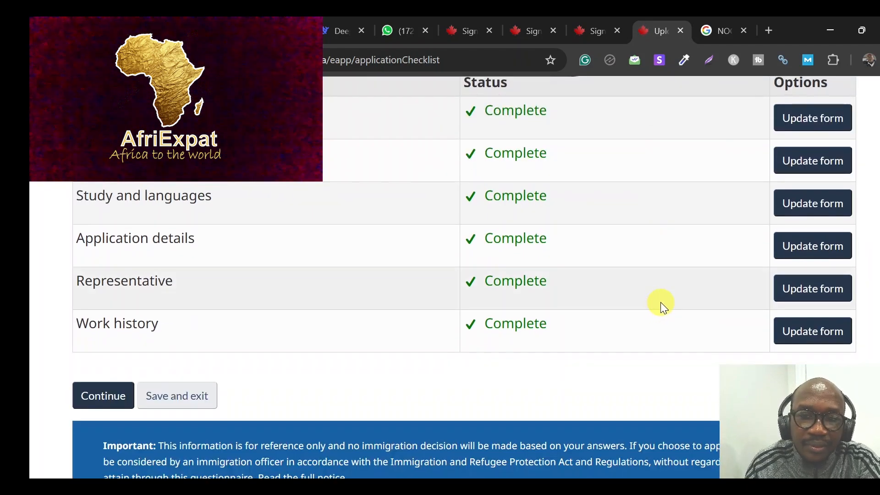
pyautogui.scroll(2, 666, 300)
pyautogui.scroll(4, 664, 226)
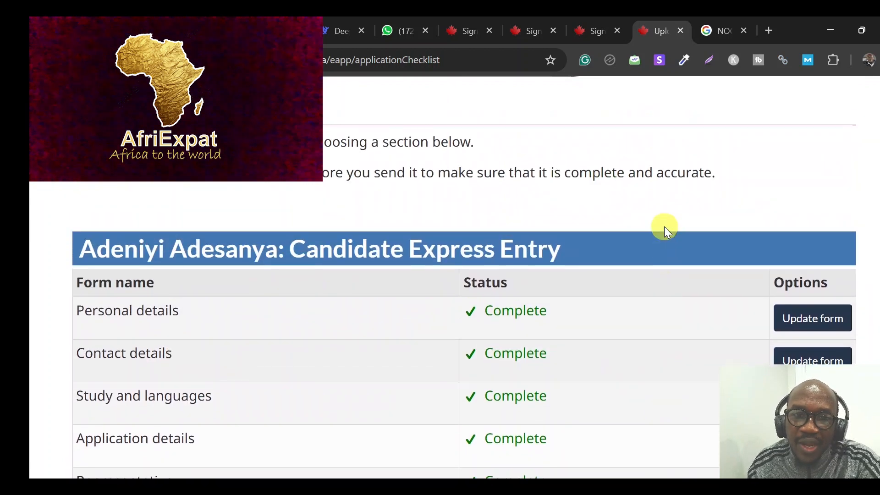
pyautogui.scroll(-1, 694, 225)
pyautogui.scroll(4, 695, 225)
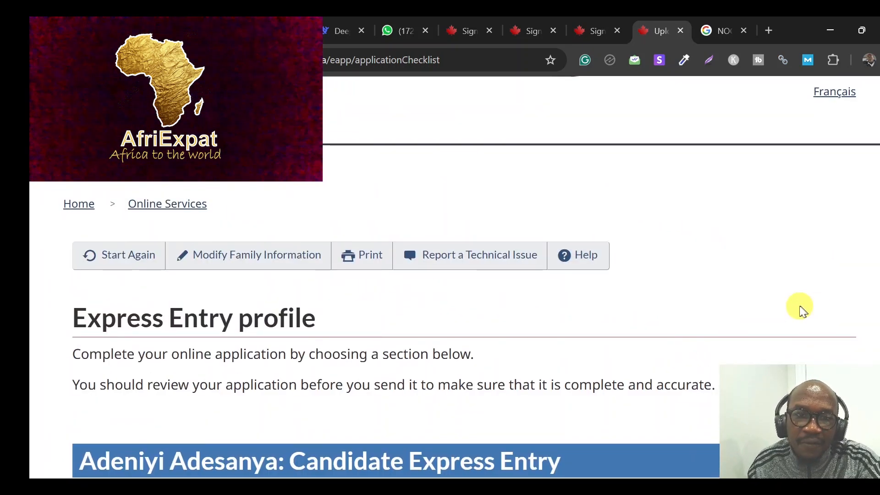
pyautogui.scroll(-3, 799, 308)
pyautogui.scroll(-3, 685, 284)
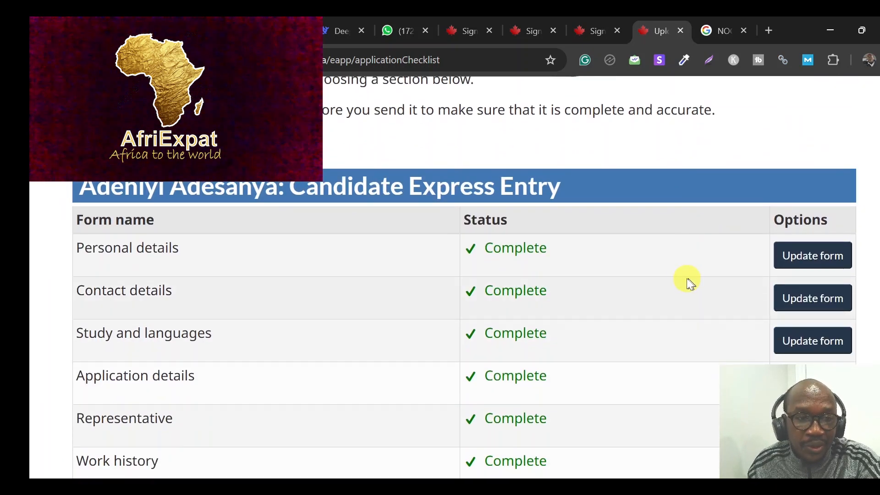
pyautogui.scroll(-7, 486, 200)
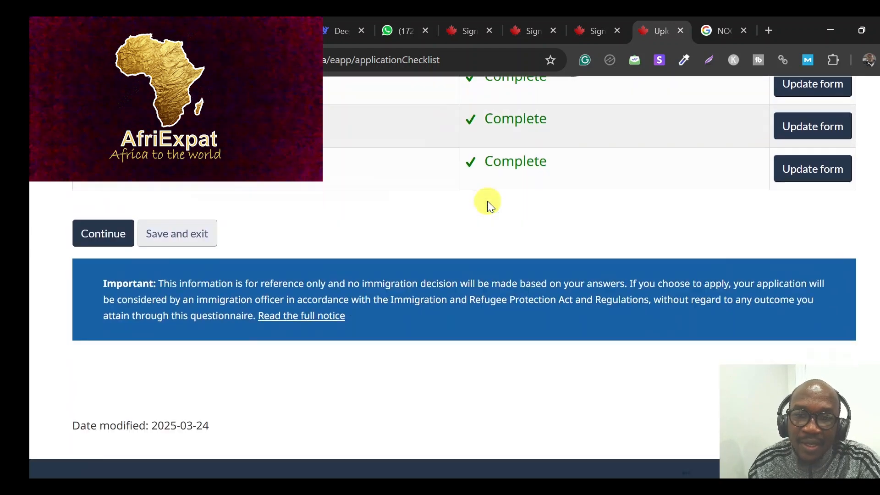
pyautogui.scroll(3, 426, 98)
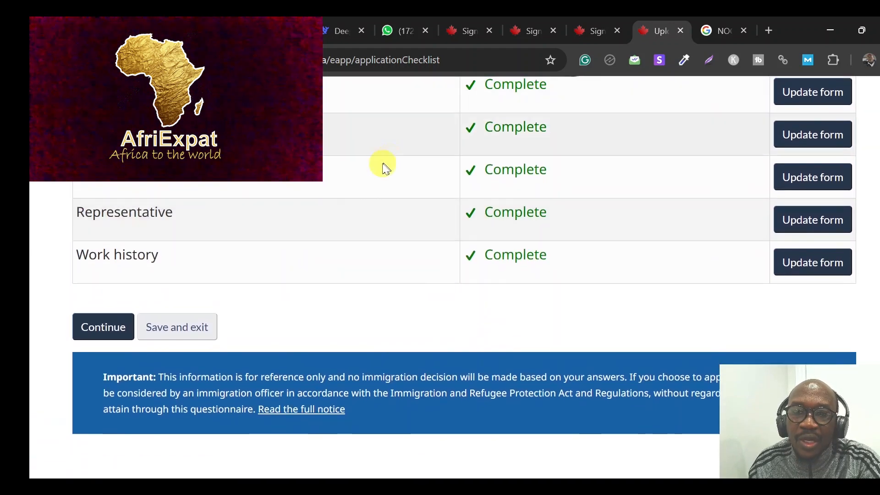
# Step: Continue to the declaration and electronic signature page, look through the privacy notice and select I agree for the declaration
pyautogui.click(92, 327)
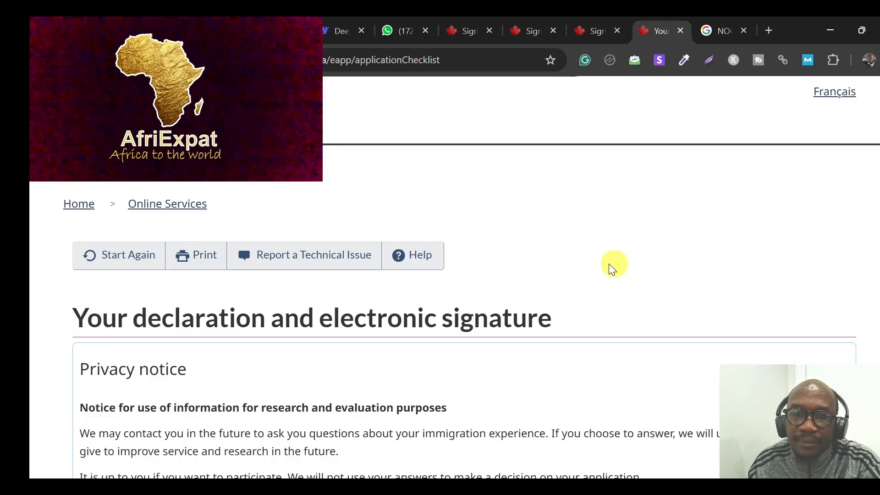
pyautogui.scroll(-3, 637, 264)
pyautogui.scroll(-4, 639, 263)
pyautogui.scroll(4, 637, 259)
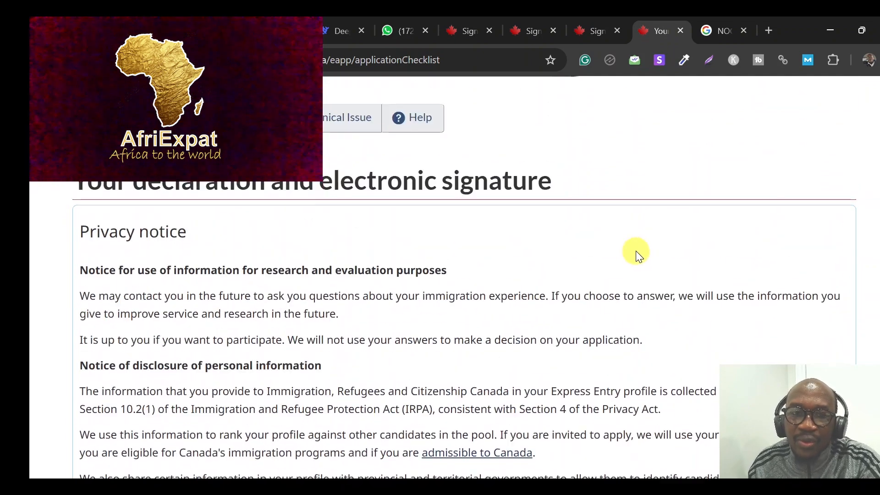
pyautogui.scroll(-8, 633, 249)
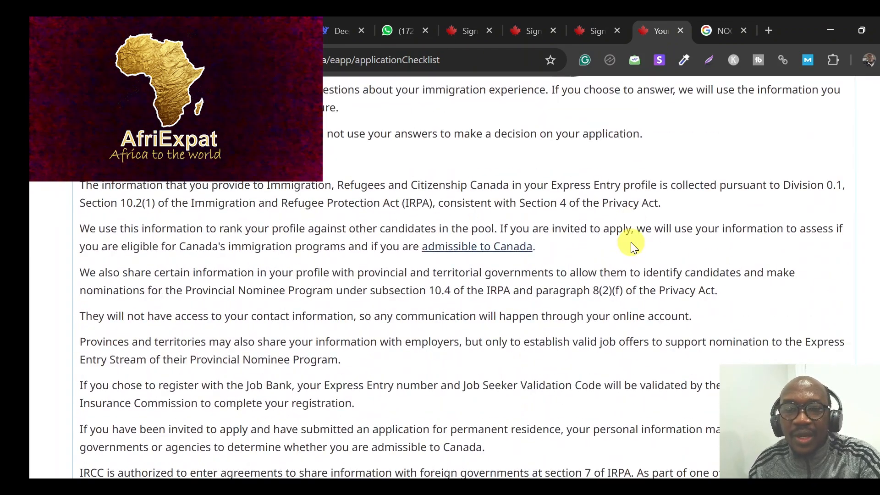
pyautogui.scroll(-10, 630, 242)
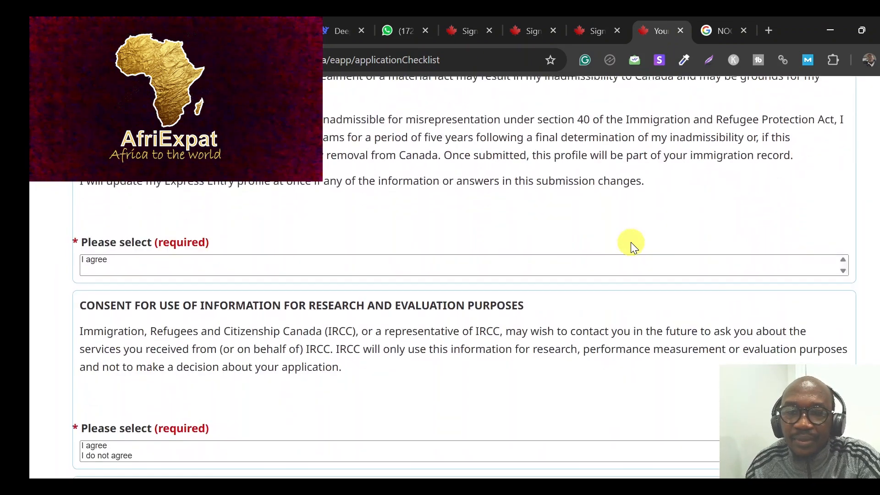
pyautogui.click(249, 263)
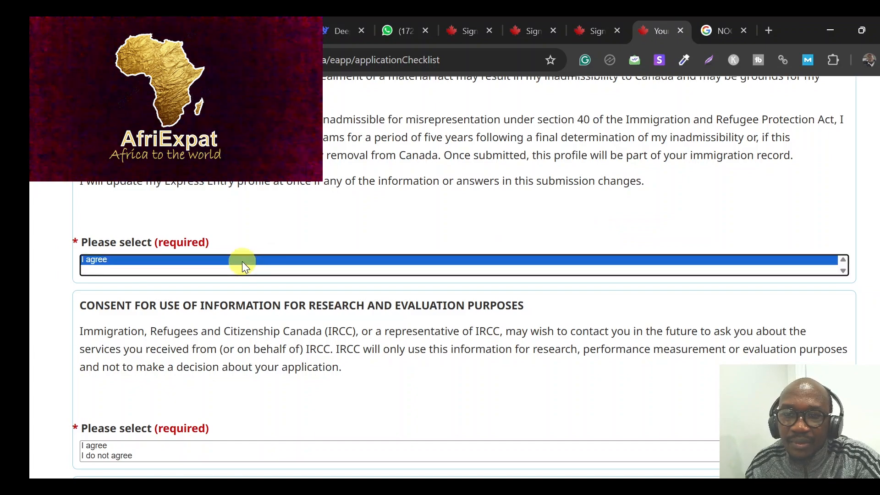
# Step: Select I agree for the consent for use of information for research and evaluation purposes
pyautogui.scroll(9, 389, 183)
pyautogui.scroll(9, 391, 182)
pyautogui.scroll(-18, 375, 220)
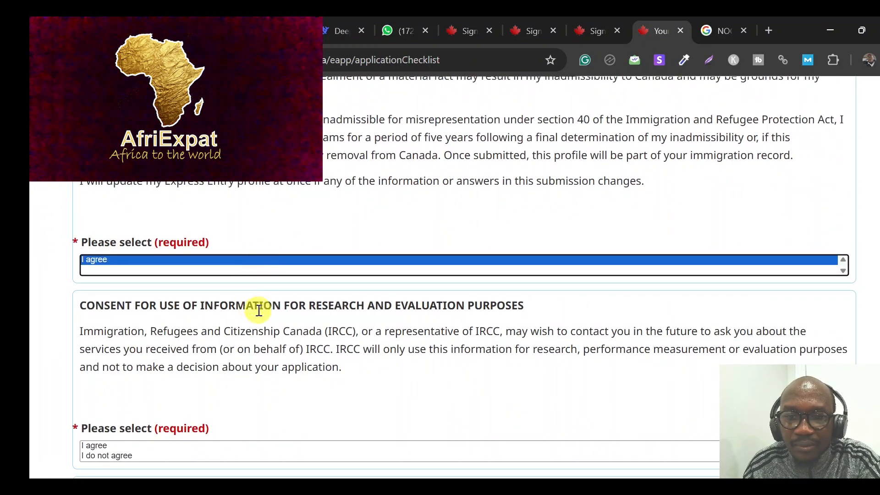
pyautogui.scroll(-1, 255, 309)
pyautogui.click(103, 376)
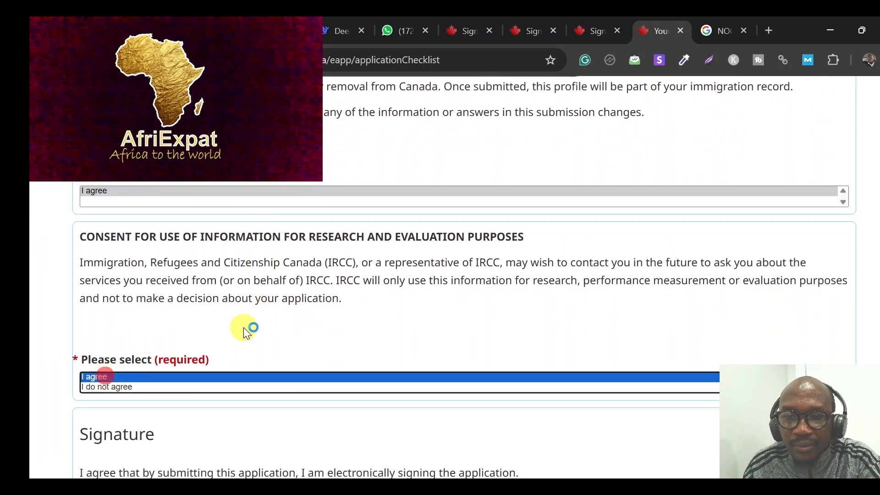
# Step: Fill in the applicant's given name and last name in the electronic signature declaration
pyautogui.scroll(-2, 244, 328)
pyautogui.scroll(-1, 275, 335)
pyautogui.click(179, 316)
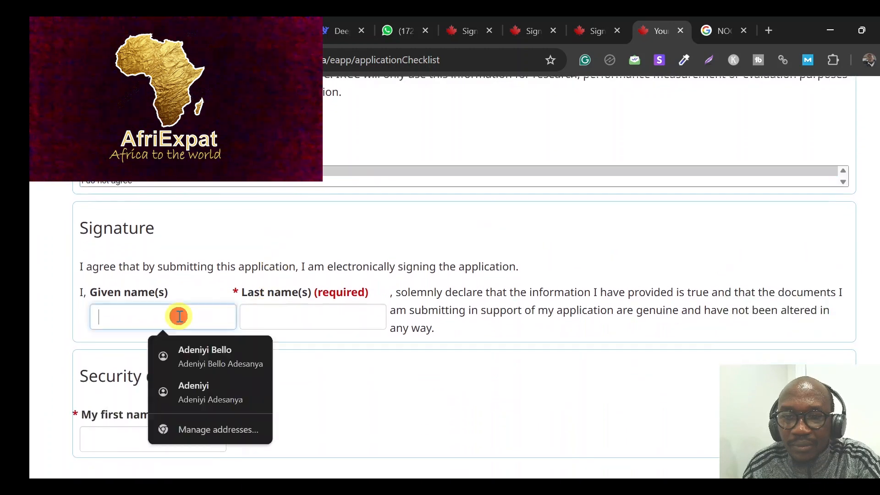
pyautogui.click(214, 400)
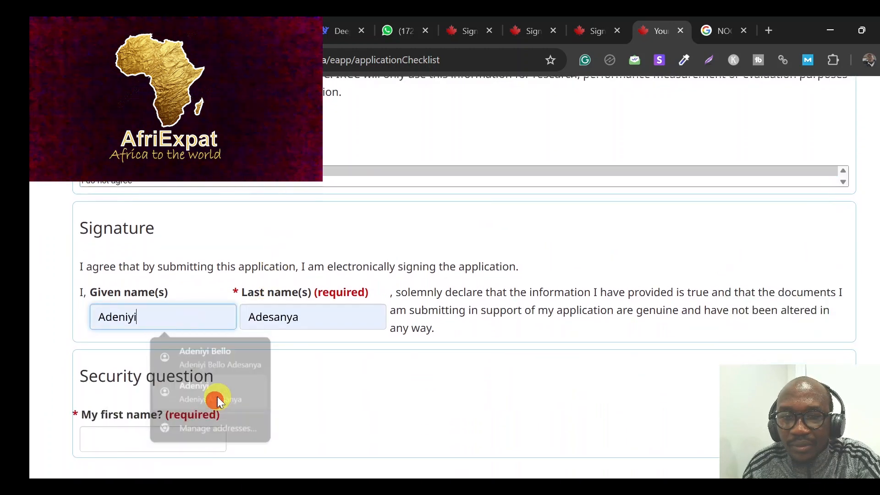
pyautogui.click(476, 360)
pyautogui.scroll(-3, 412, 353)
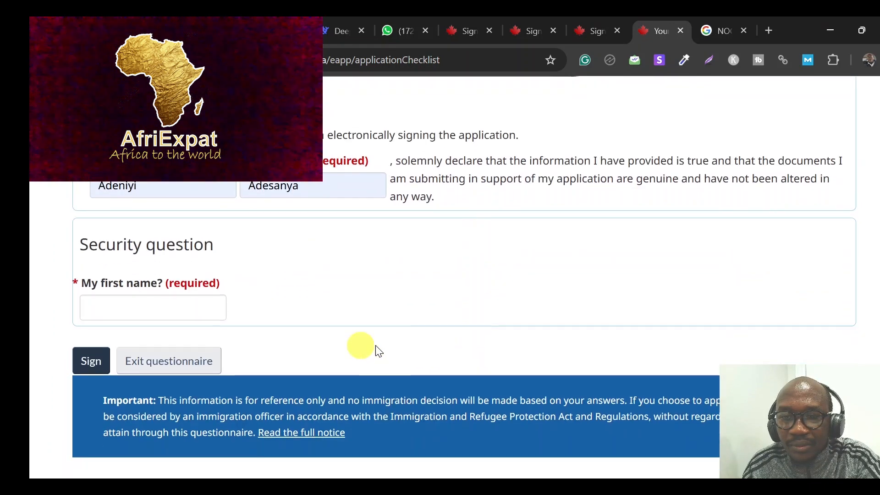
# Step: Enter the answer to the security question and sign the declaration
pyautogui.click(142, 299)
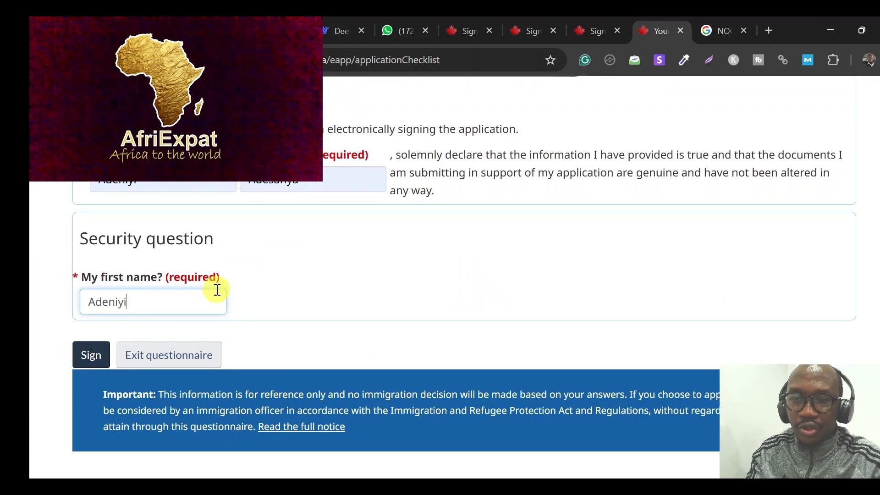
pyautogui.click(357, 281)
pyautogui.scroll(-3, 624, 278)
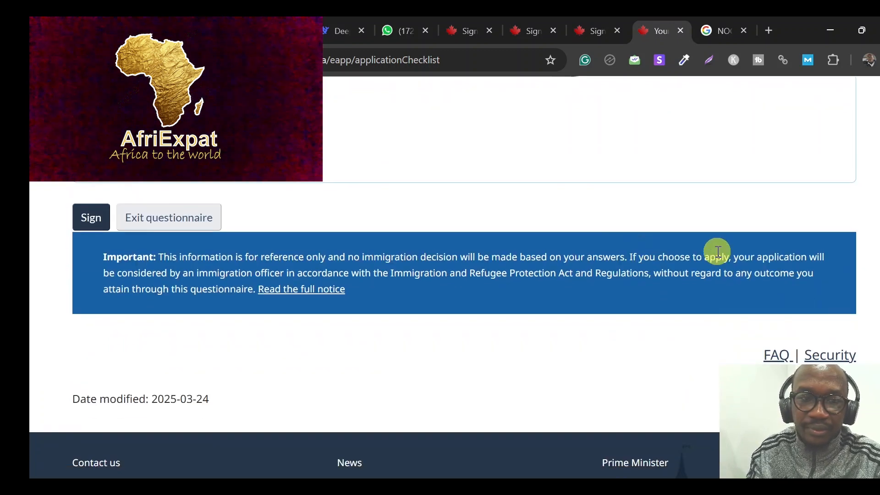
pyautogui.click(98, 227)
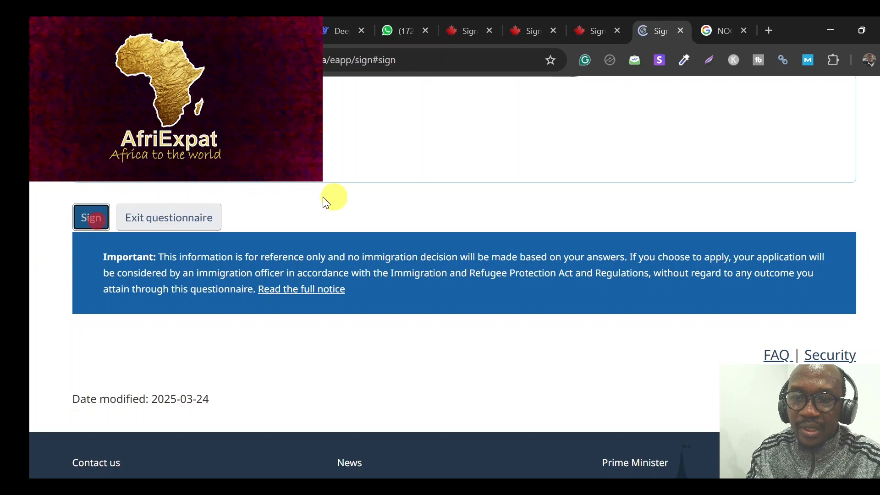
# Step: Review the signed declaration, including the privacy notice, the consent selections and the signature statement
pyautogui.scroll(-20, 603, 329)
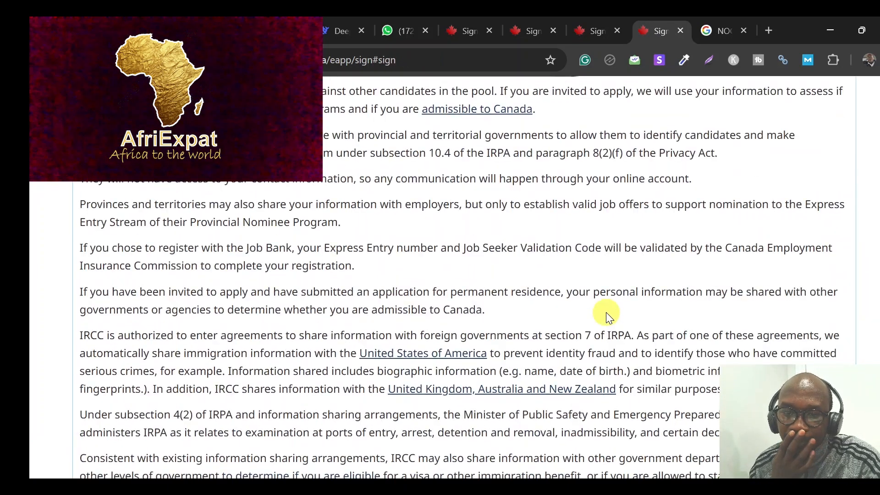
pyautogui.click(605, 312)
pyautogui.scroll(-5, 606, 312)
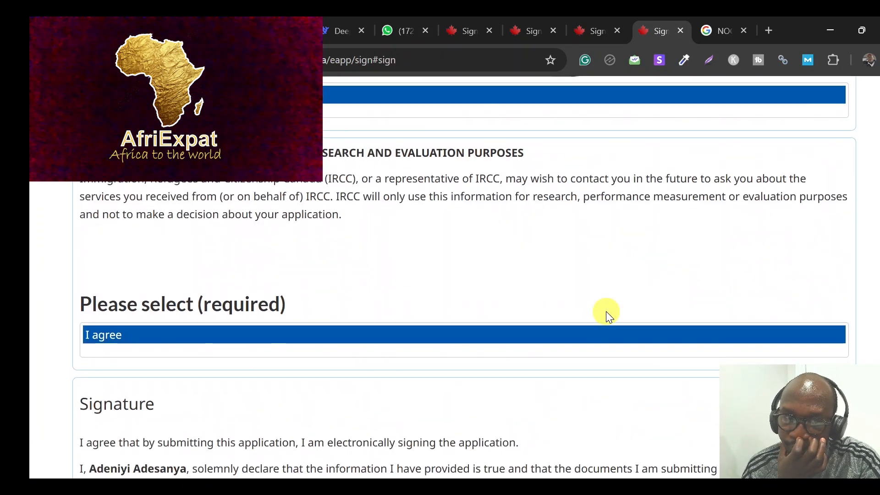
pyautogui.scroll(-3, 598, 295)
pyautogui.scroll(-2, 599, 295)
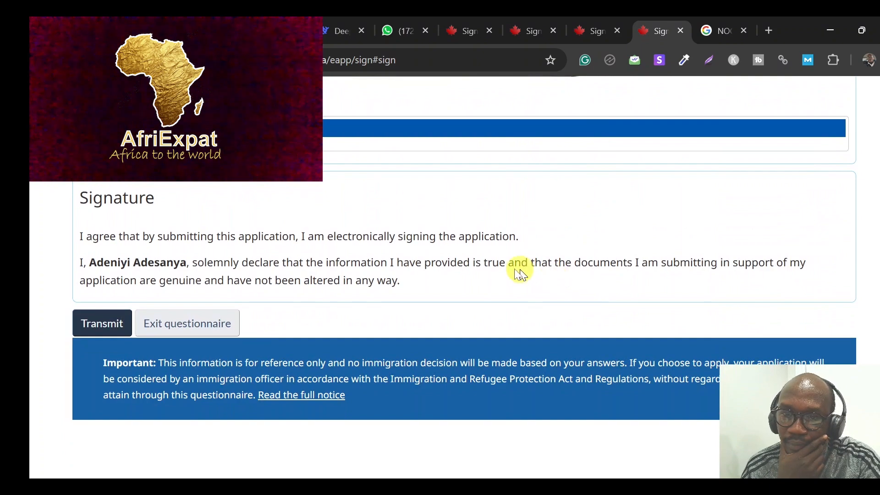
pyautogui.scroll(15, 503, 262)
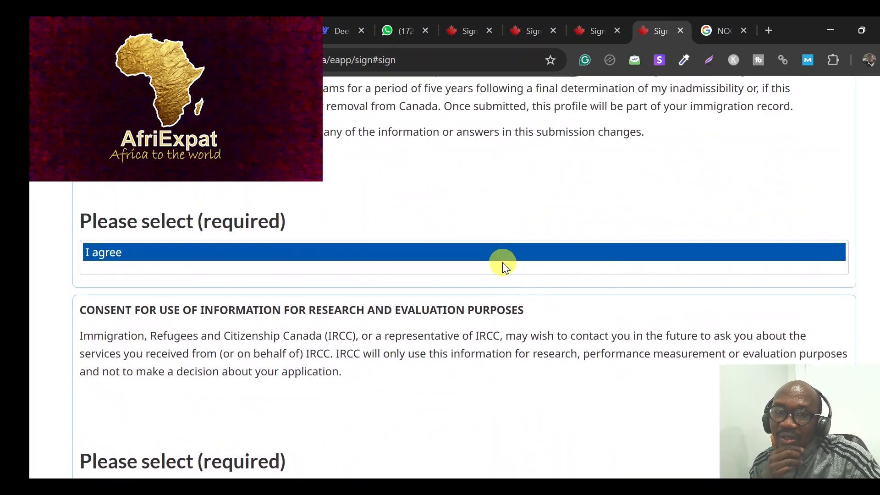
pyautogui.scroll(-6, 503, 251)
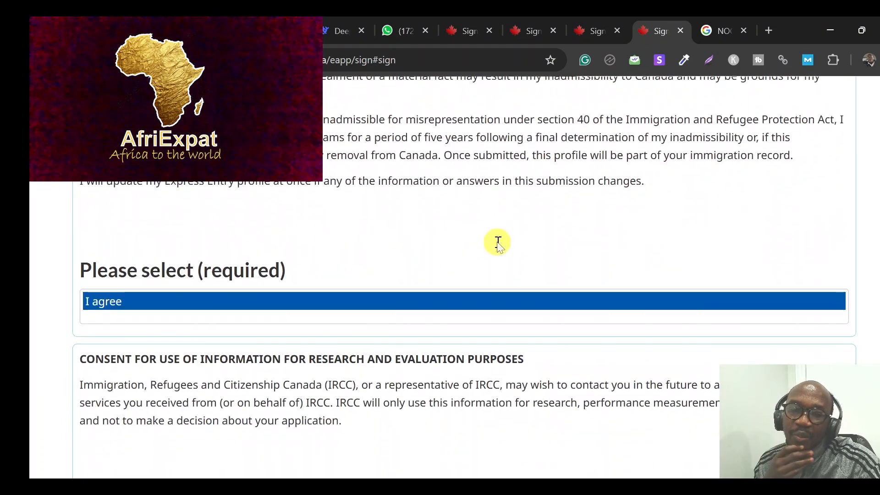
pyautogui.scroll(-3, 502, 245)
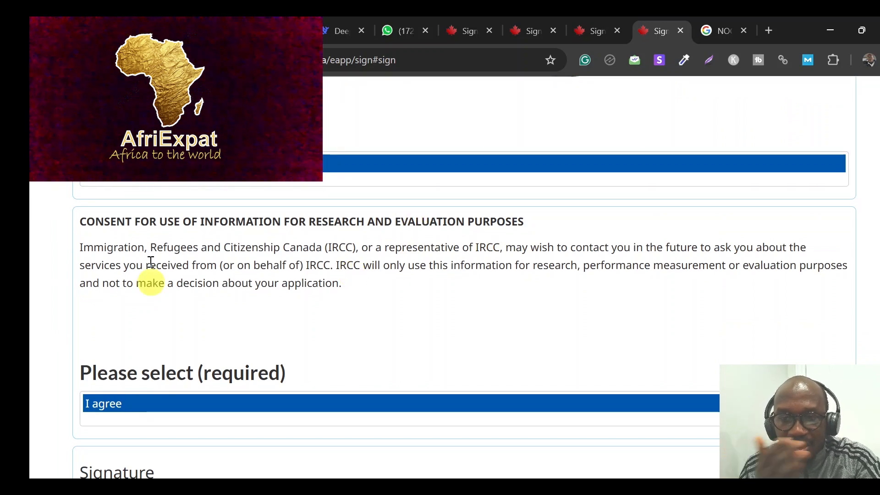
pyautogui.scroll(-3, 166, 405)
pyautogui.scroll(-3, 175, 403)
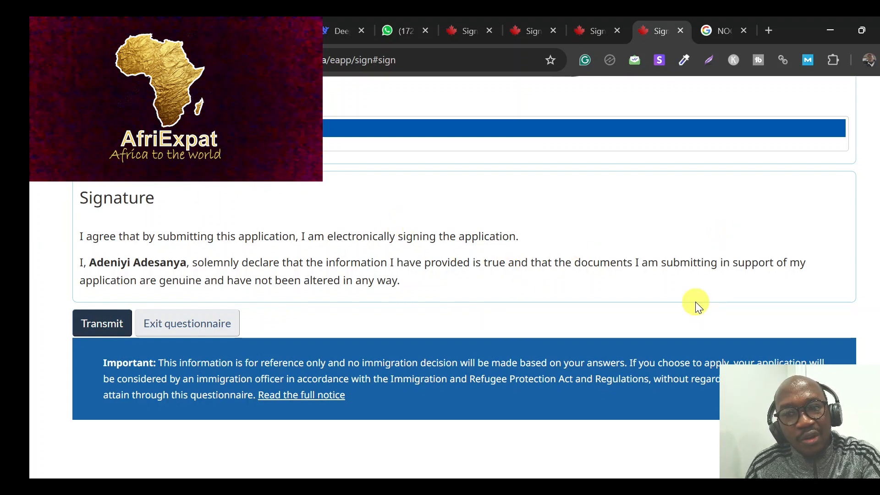
# Step: Recheck the signed declaration and transmit the Express Entry profile
pyautogui.scroll(6, 695, 303)
pyautogui.scroll(3, 694, 304)
pyautogui.scroll(18, 694, 300)
pyautogui.scroll(-20, 695, 299)
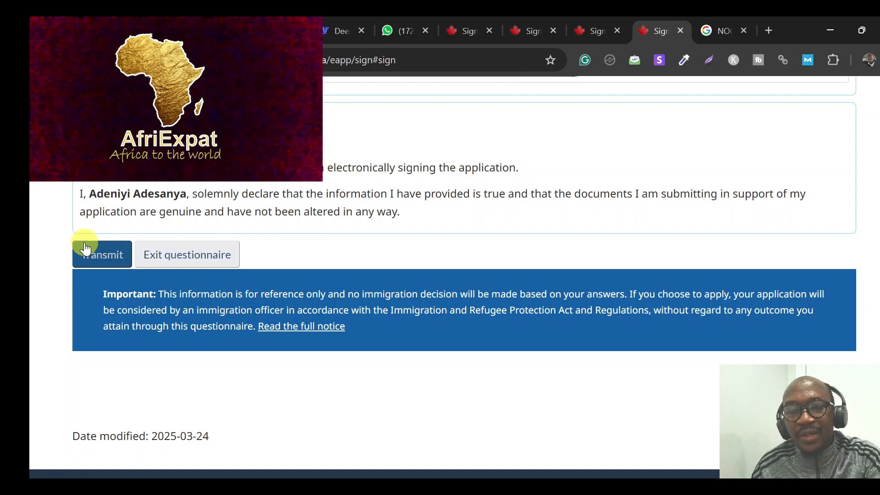
pyautogui.click(99, 251)
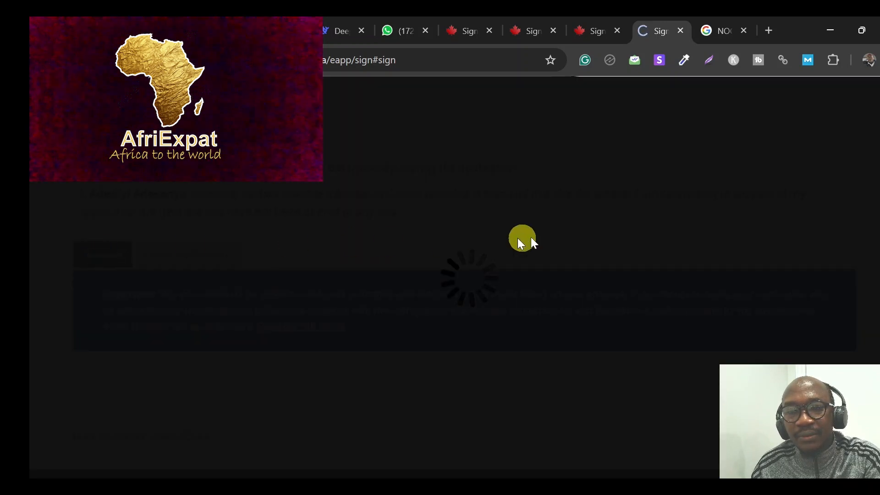
# Step: Read the three follow-up steps on the submission confirmation page
pyautogui.scroll(-3, 666, 268)
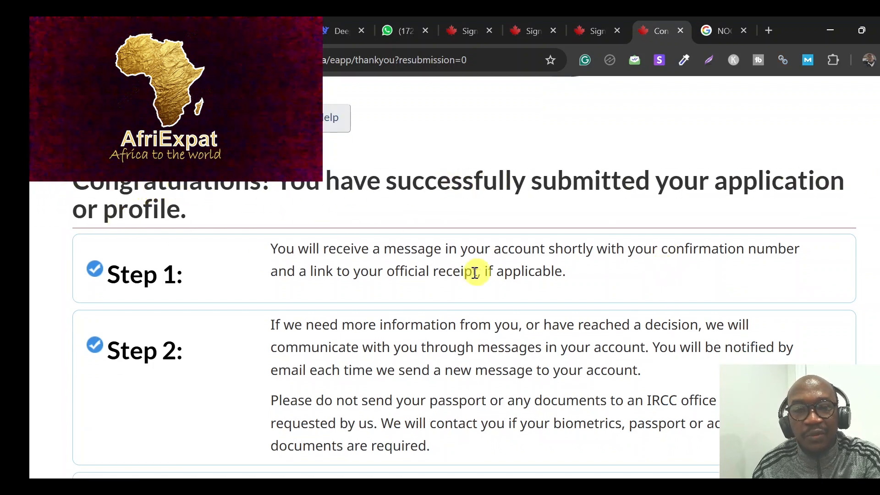
pyautogui.scroll(-1, 382, 250)
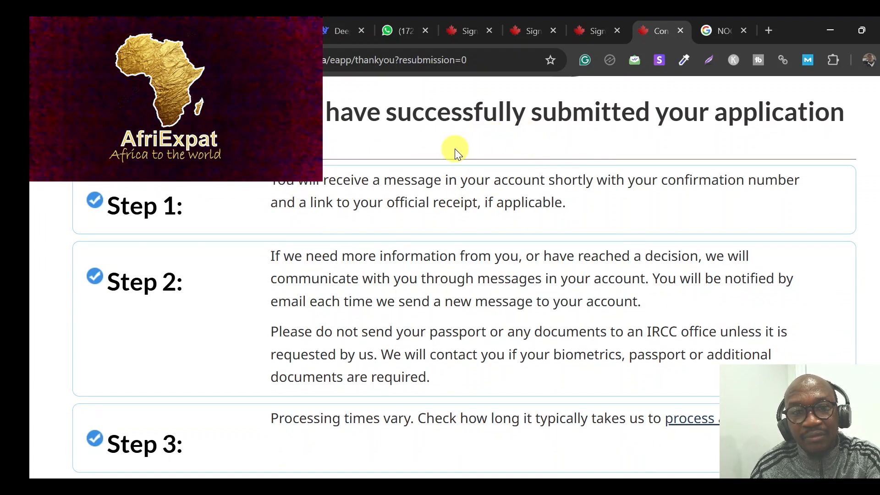
pyautogui.scroll(-1, 315, 245)
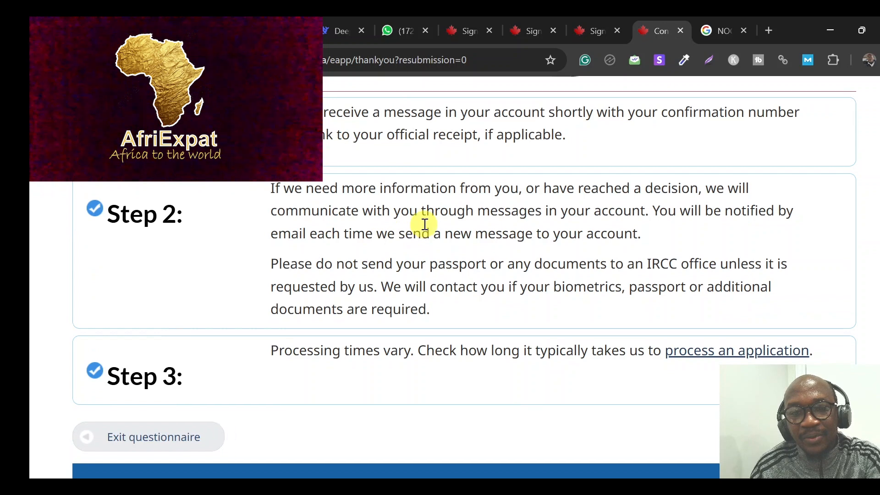
pyautogui.scroll(2, 422, 222)
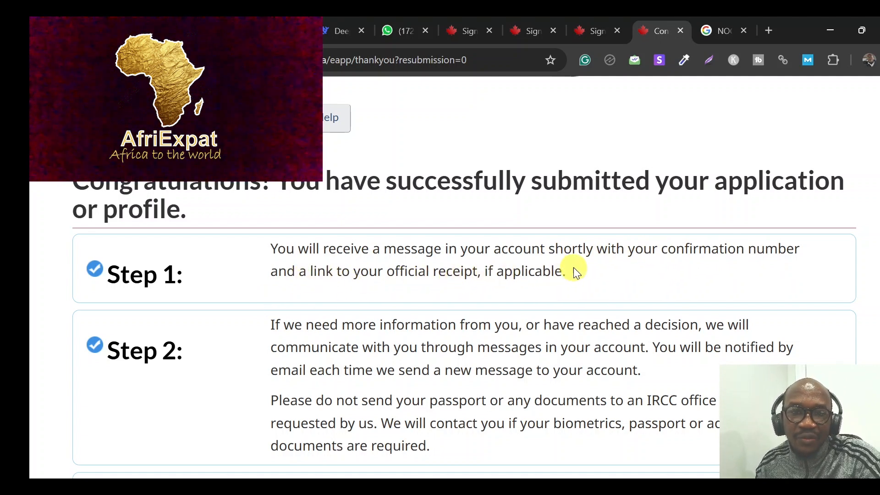
pyautogui.scroll(-3, 136, 266)
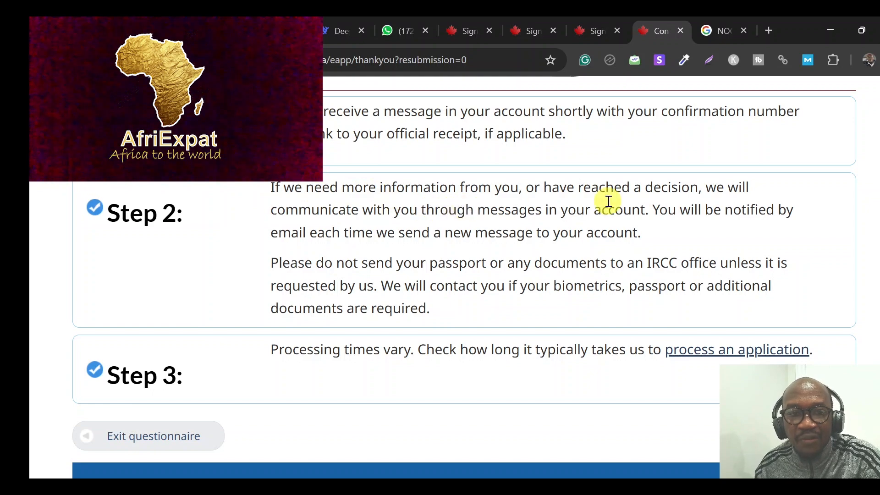
pyautogui.scroll(-2, 469, 233)
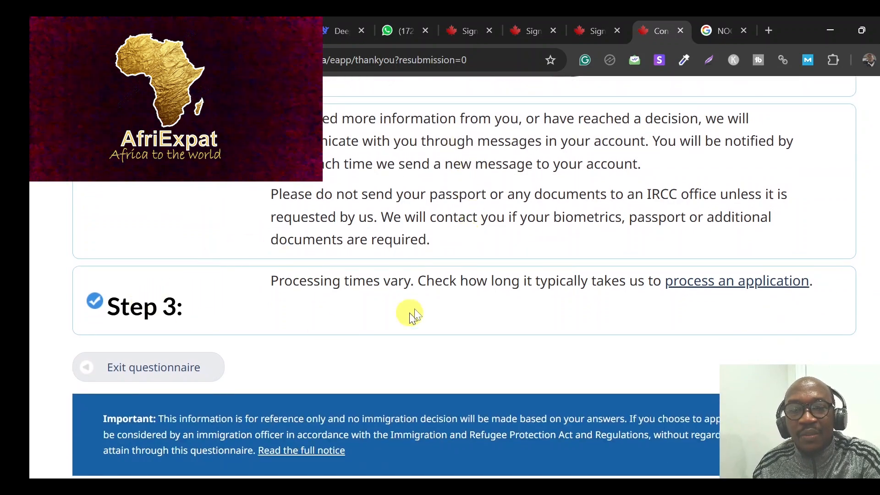
pyautogui.scroll(7, 432, 291)
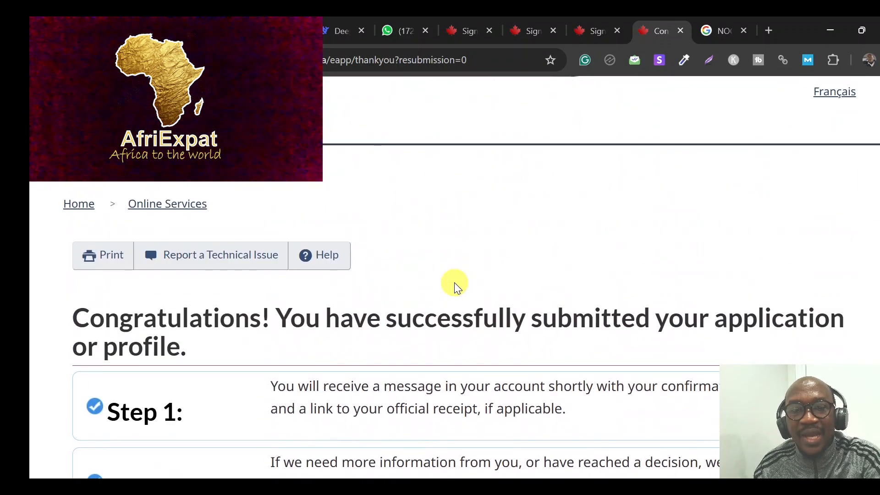
pyautogui.scroll(-6, 454, 282)
pyautogui.scroll(-3, 458, 280)
pyautogui.scroll(9, 457, 280)
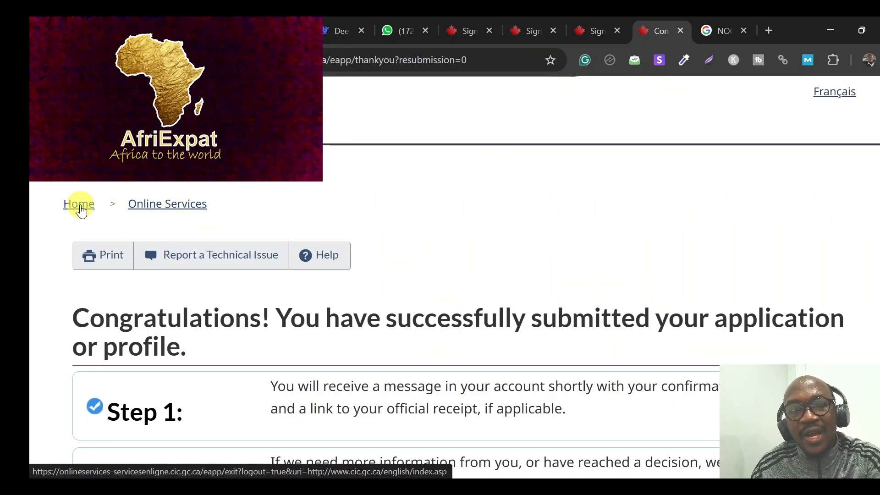
# Step: Exit the submission confirmation to the account home and review the submitted and unsubmitted application lists
pyautogui.click(80, 207)
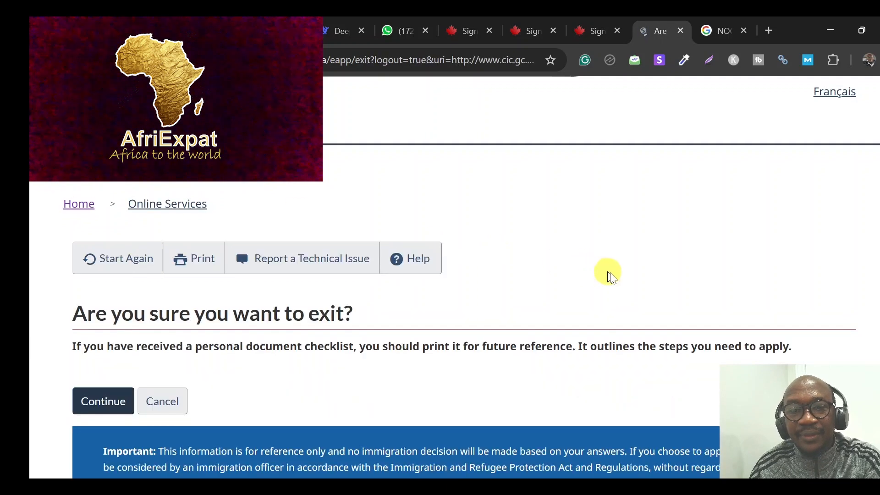
pyautogui.click(100, 400)
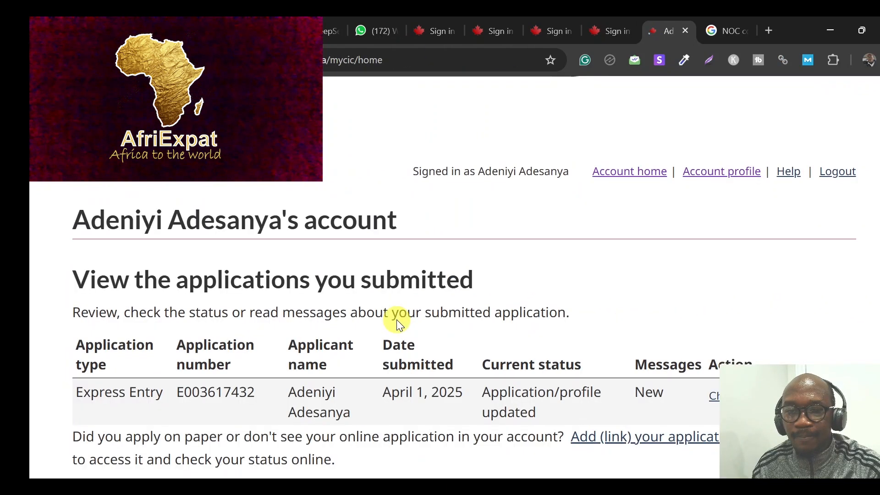
pyautogui.scroll(-3, 426, 308)
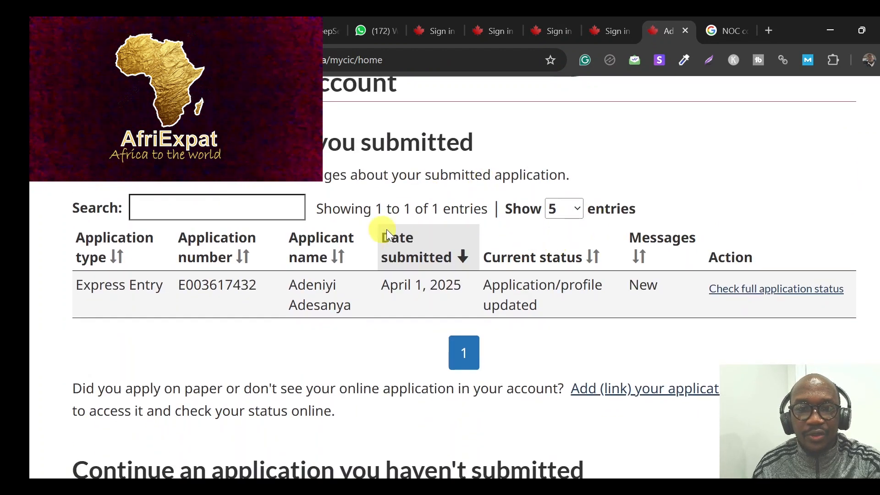
pyautogui.scroll(3, 544, 186)
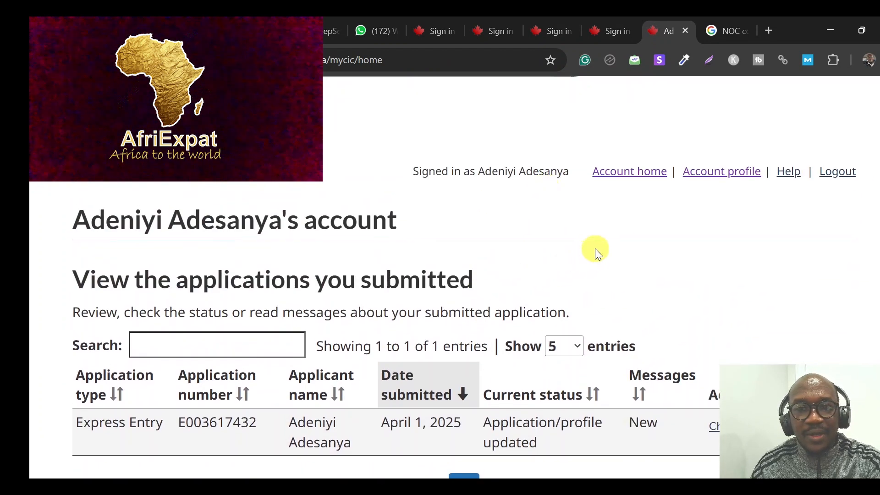
pyautogui.scroll(-2, 596, 252)
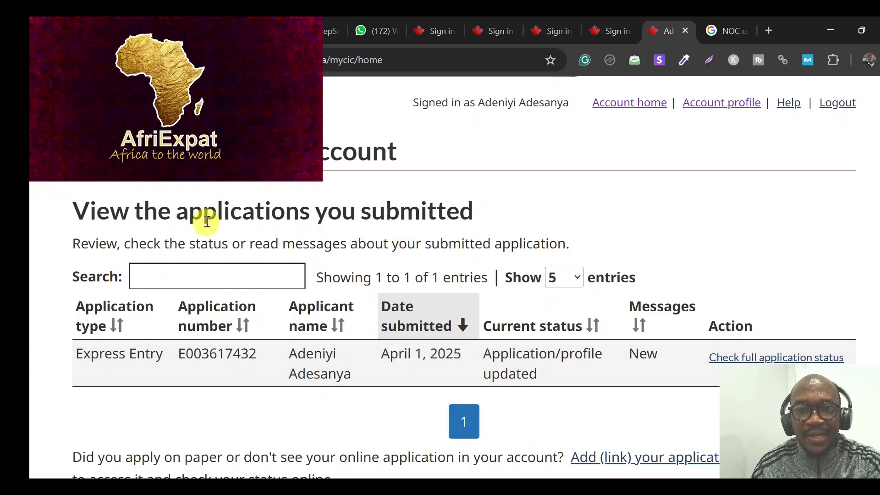
pyautogui.scroll(-2, 344, 357)
pyautogui.scroll(-5, 321, 335)
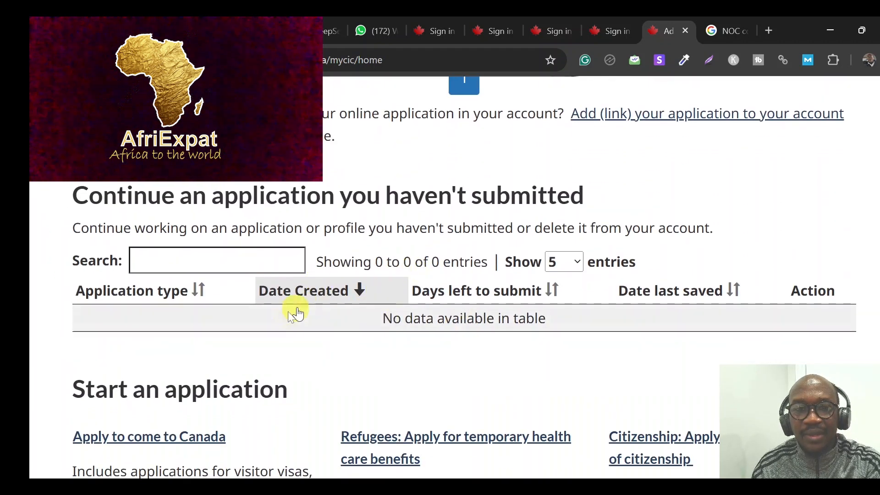
pyautogui.scroll(4, 435, 313)
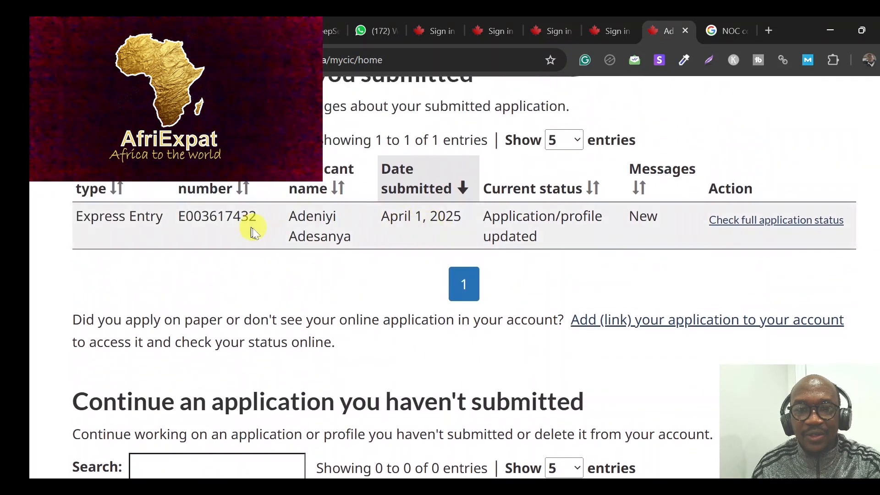
pyautogui.scroll(3, 332, 228)
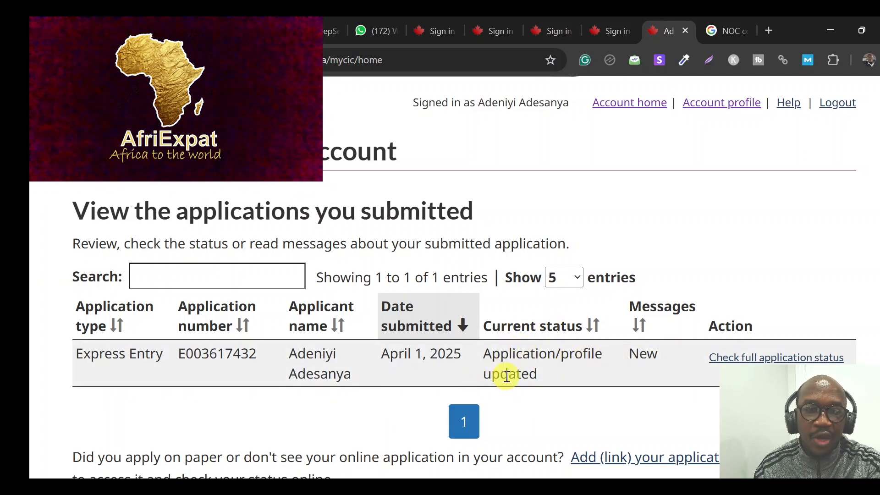
# Step: Open the full application status of the submitted Express Entry profile and examine its Comprehensive Ranking System score breakdown
pyautogui.click(745, 360)
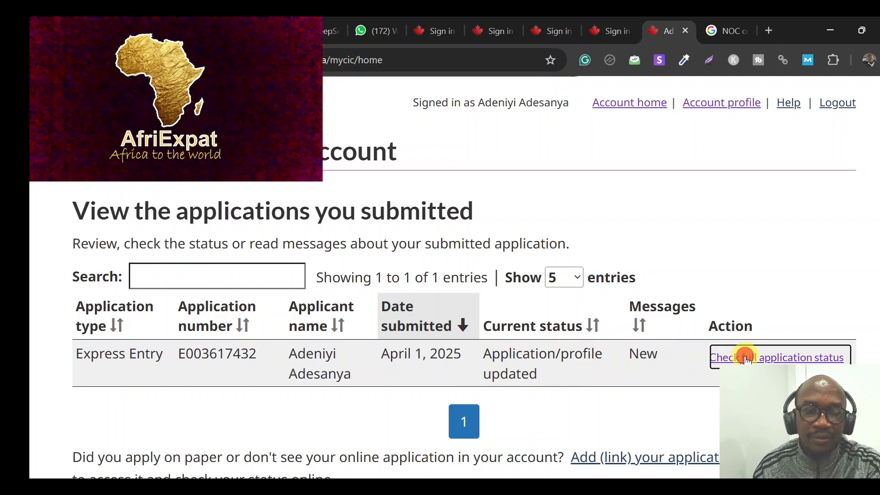
pyautogui.scroll(15, 318, 243)
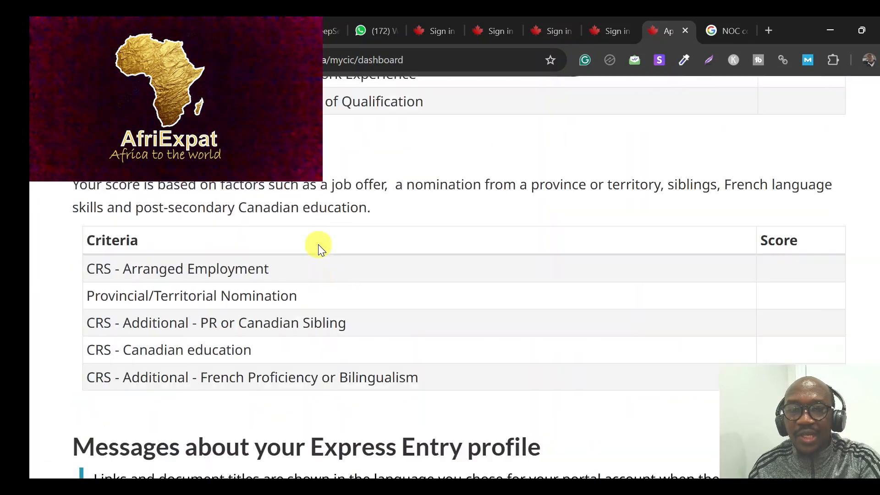
pyautogui.scroll(10, 326, 230)
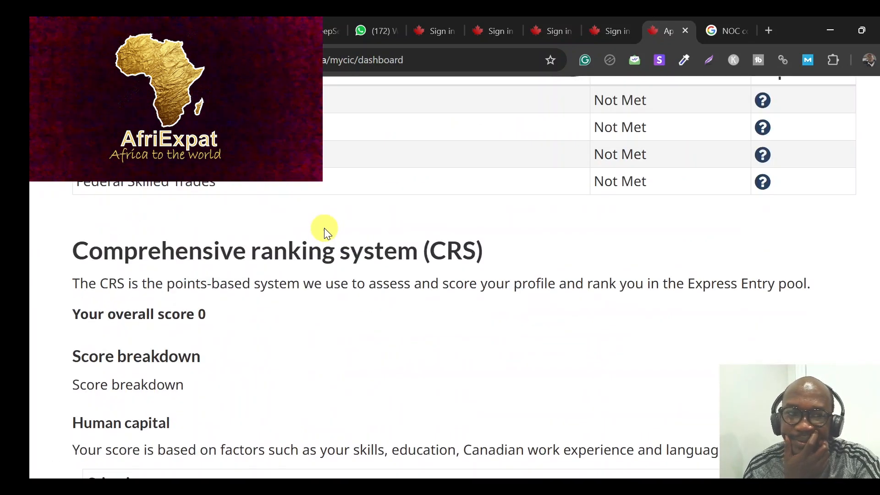